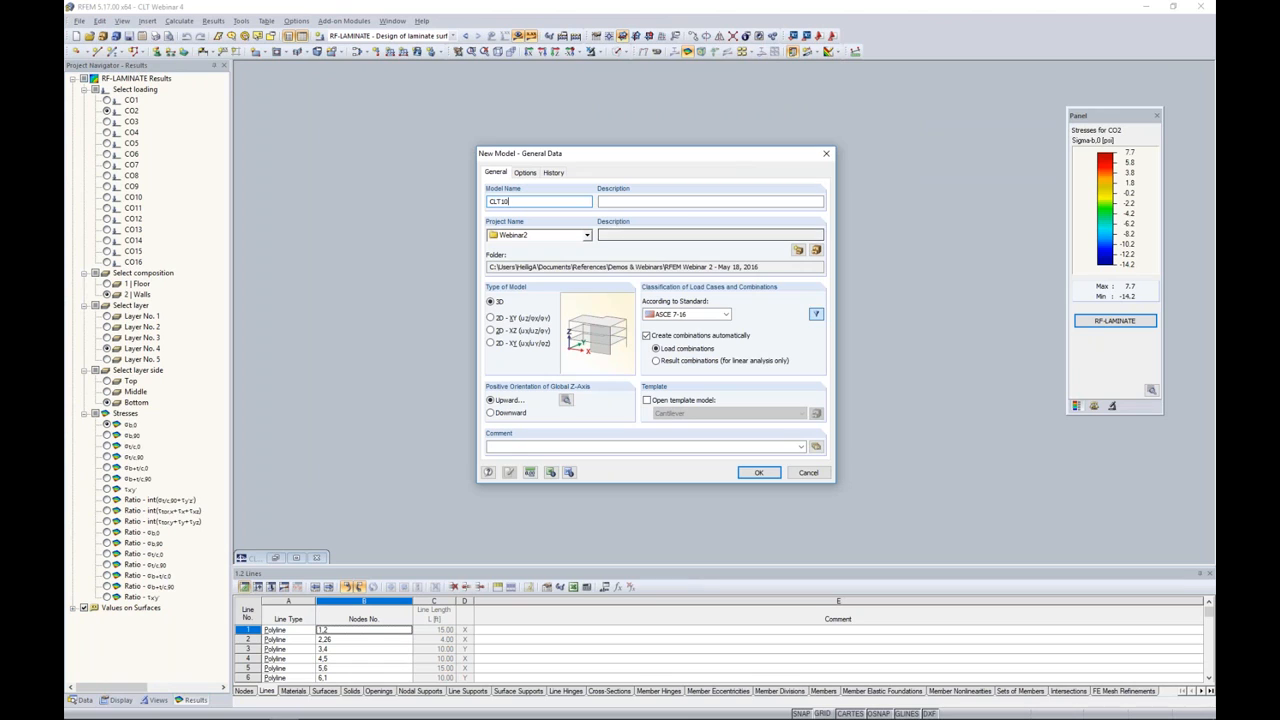
Create the 3D model CLT10 with the ASCE 7-16 standard and automatically created load combinations
left_click(726, 315)
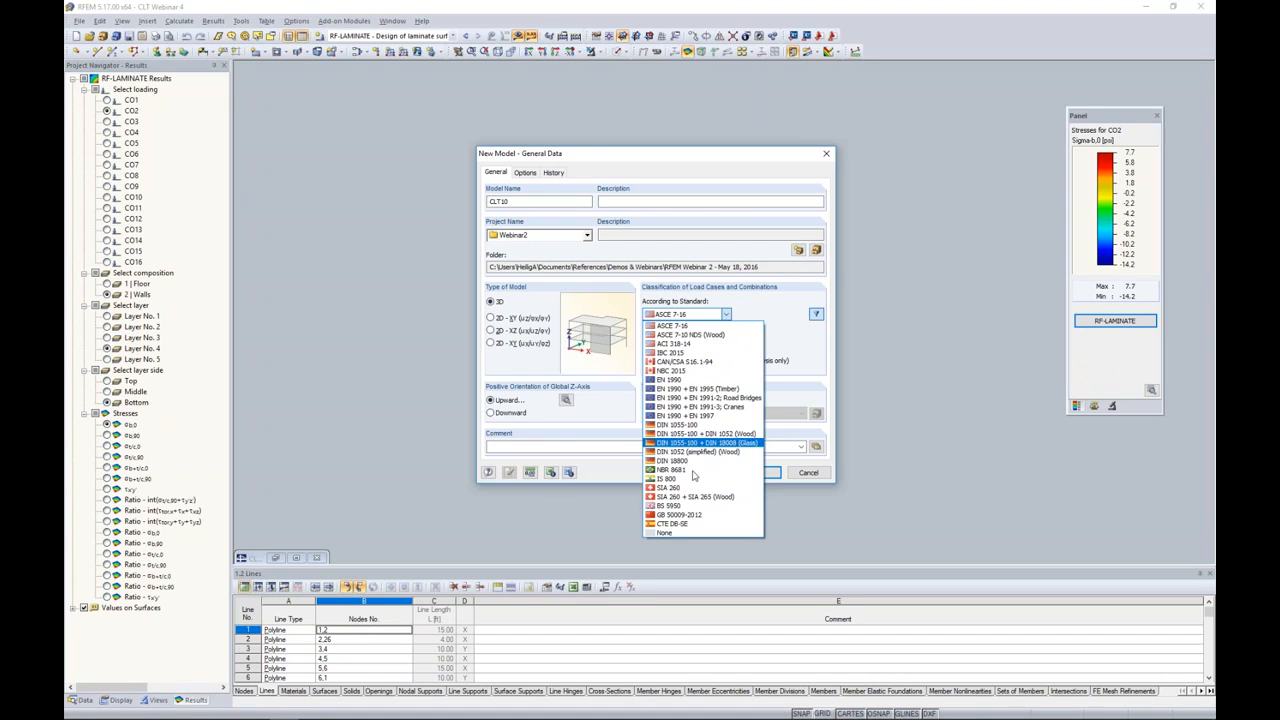
left_click(783, 320)
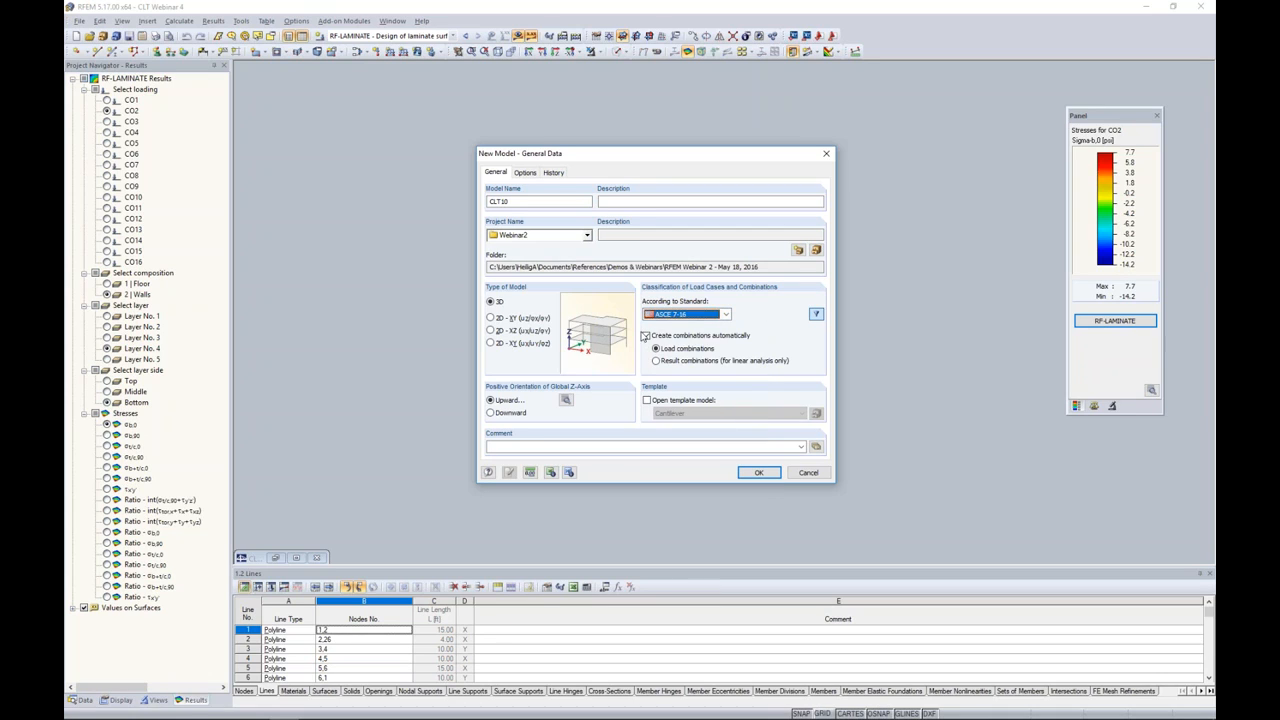
left_click(646, 337)
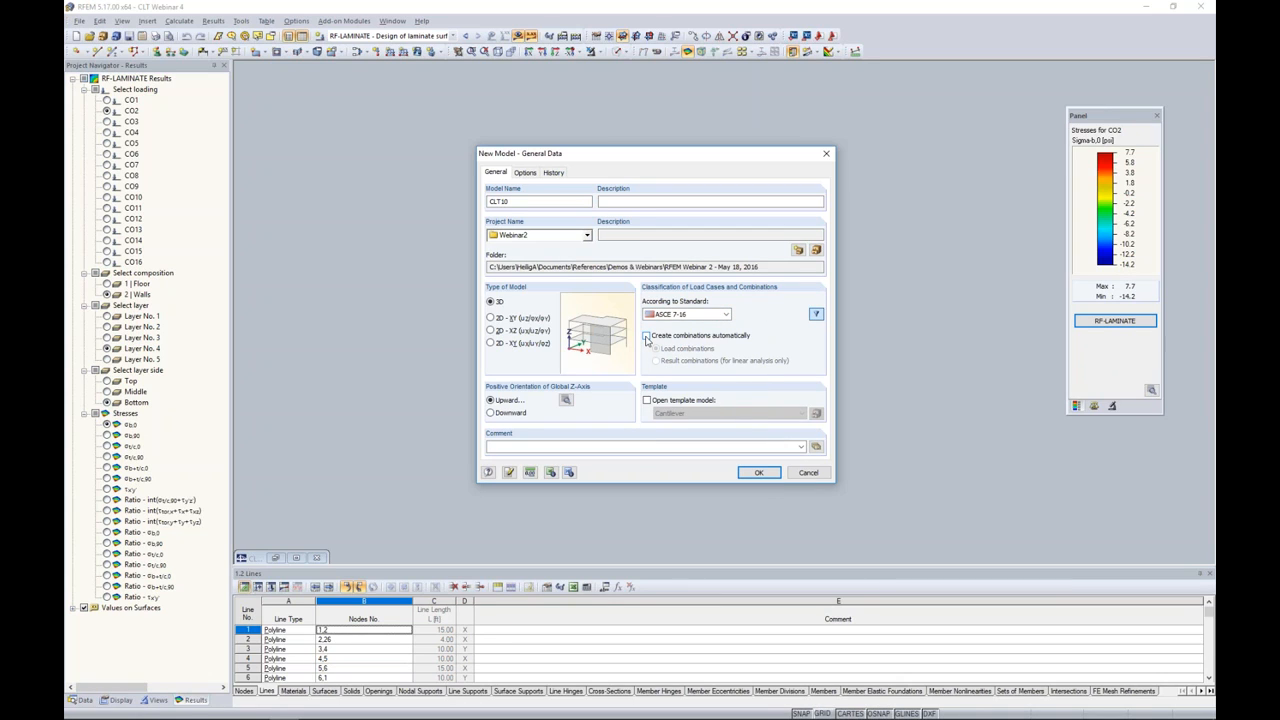
left_click(646, 336)
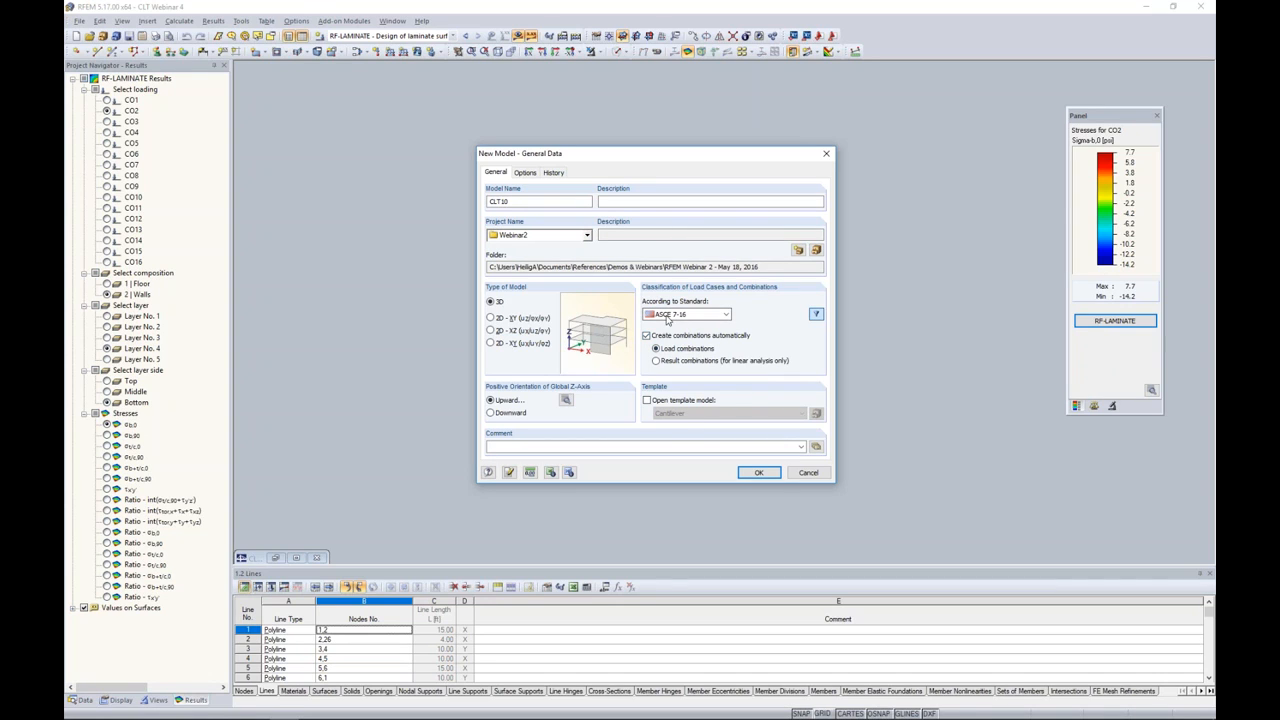
left_click(756, 472)
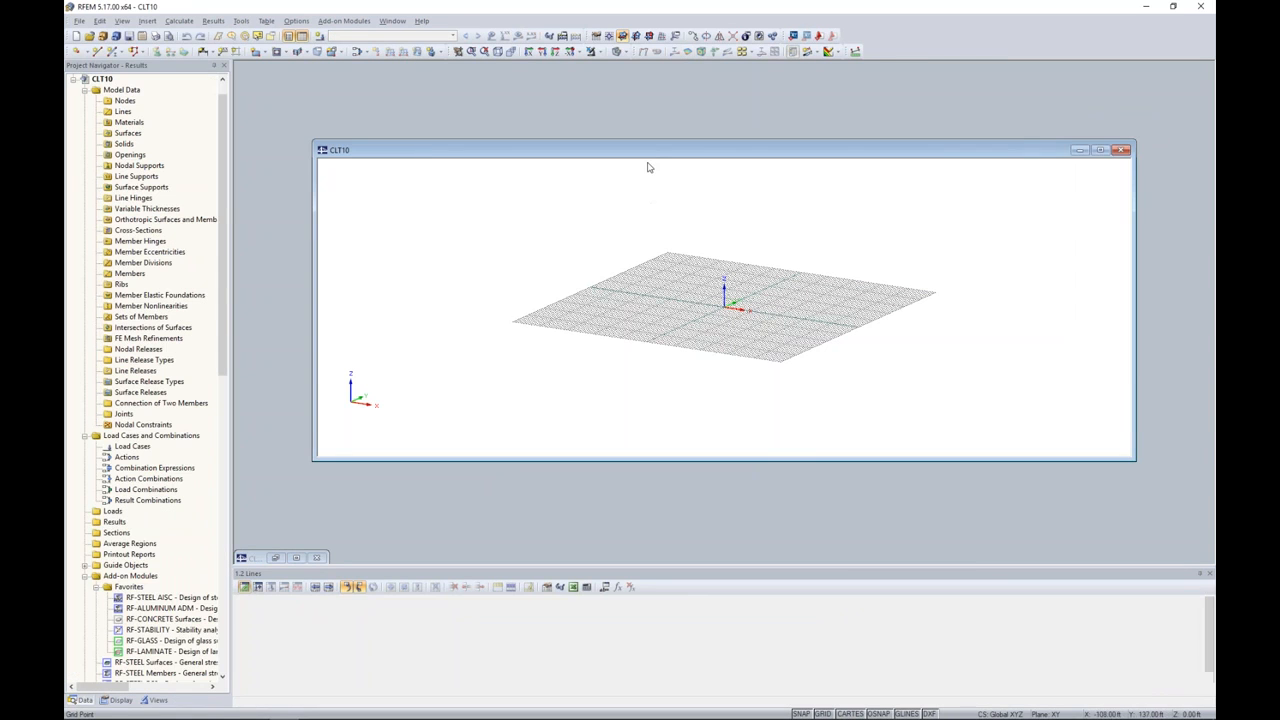
Look over the empty work plane, the lines table and the navigator's model data and add-on modules
scroll(700, 300, "up", 5)
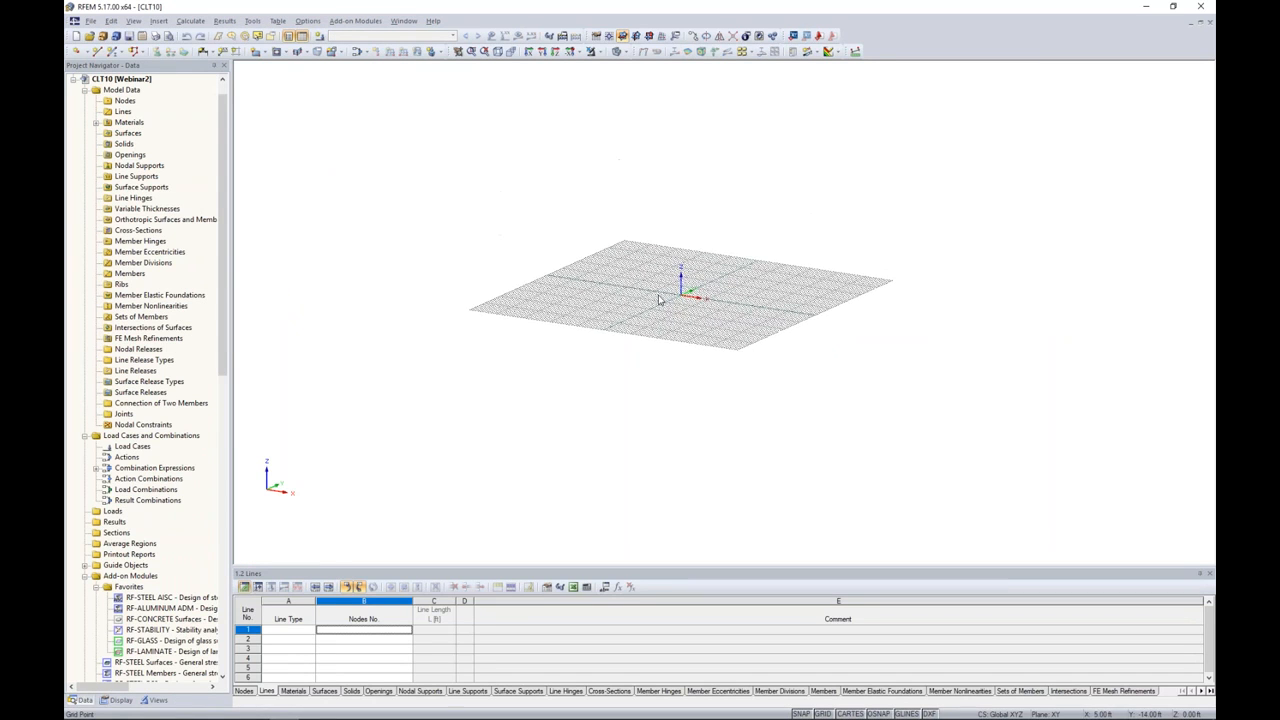
middle_click_drag(698, 307, 668, 329)
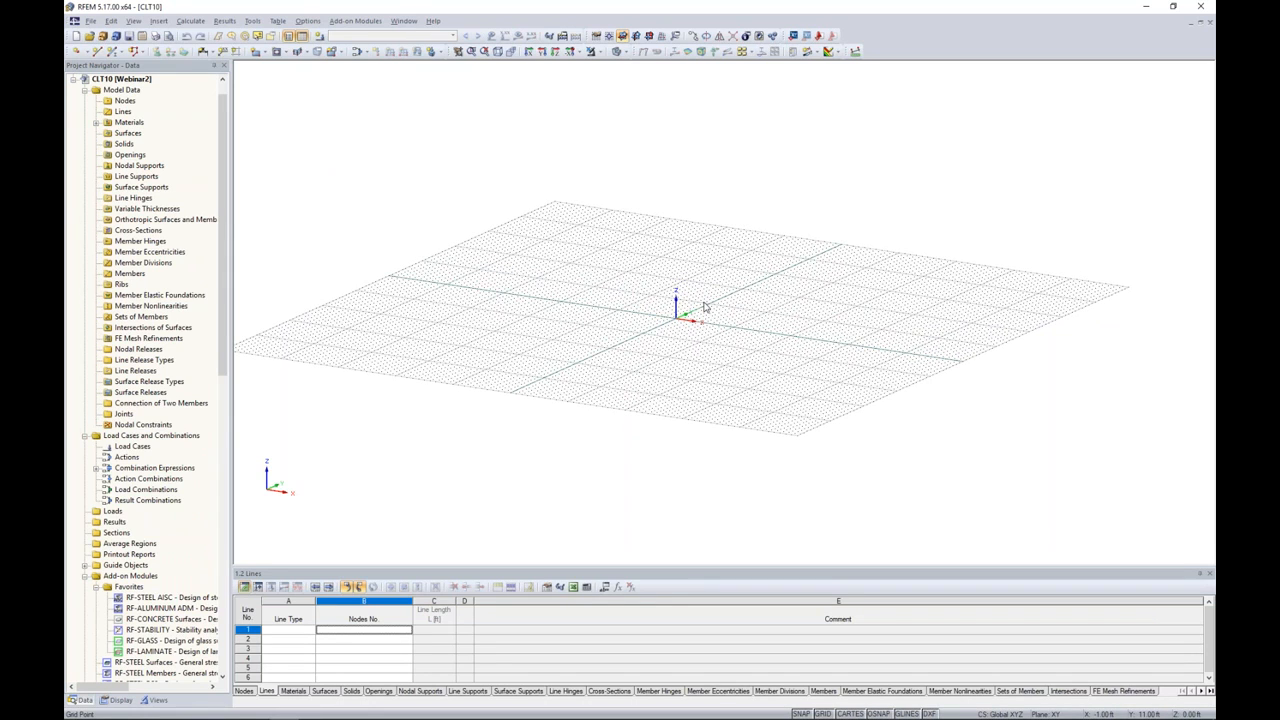
left_click_drag(680, 566, 661, 447)
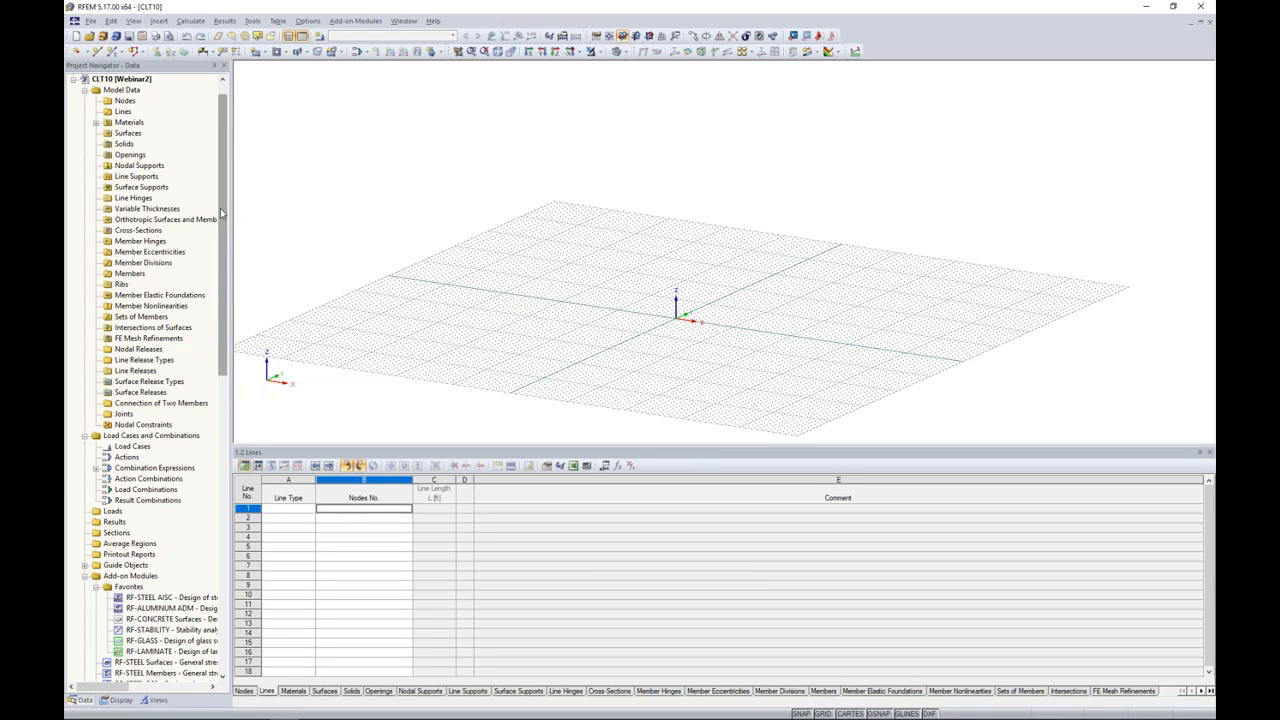
scroll(207, 315, "down", 7)
scroll(205, 320, "down", 2)
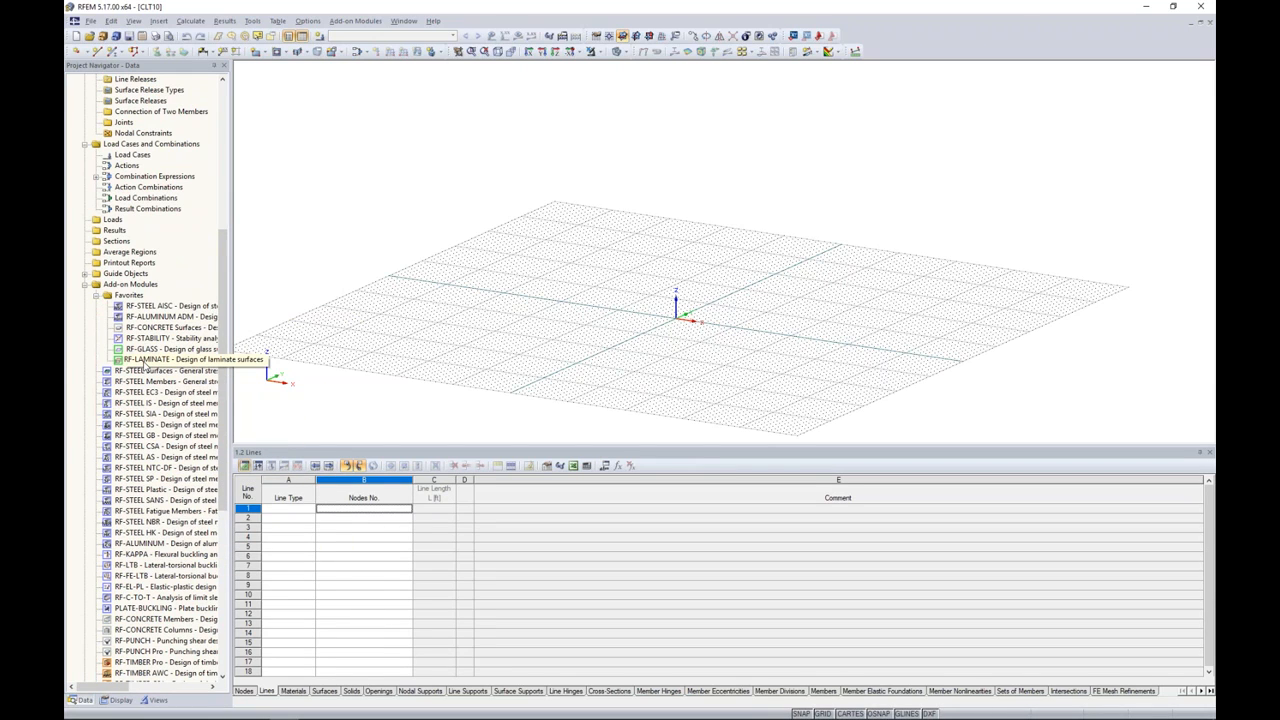
left_click_drag(224, 310, 224, 150)
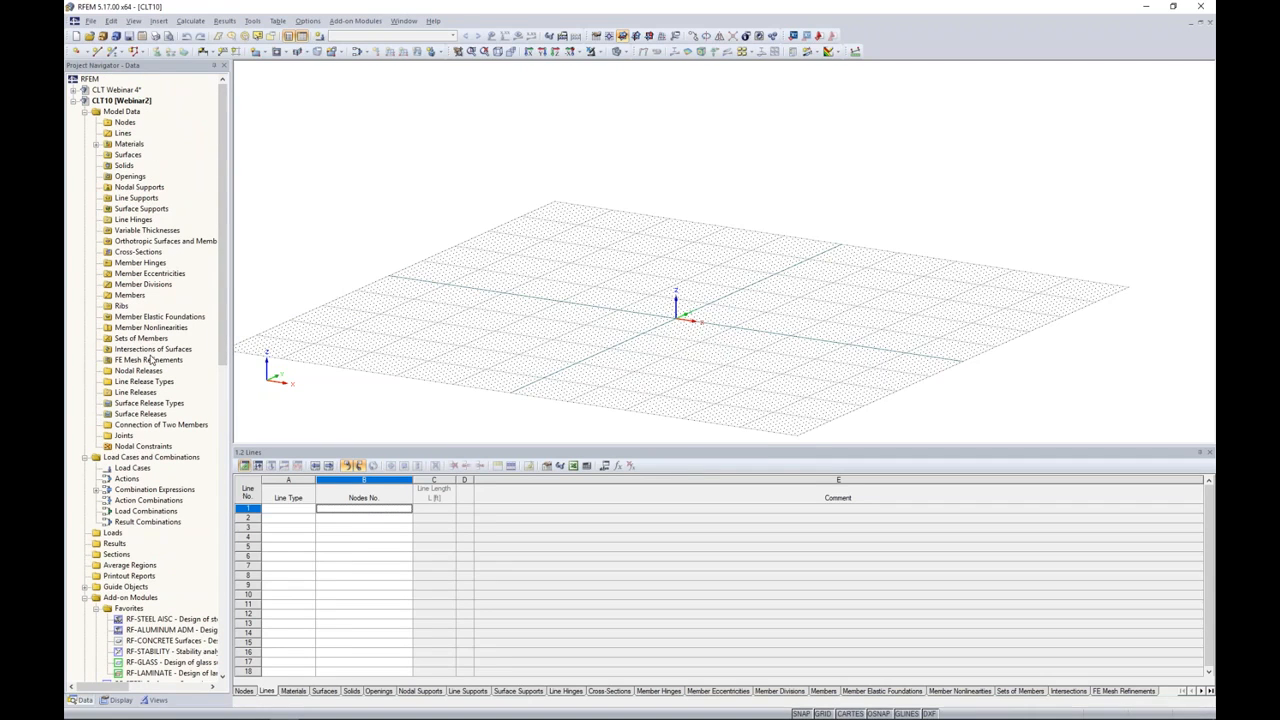
left_click_drag(562, 449, 574, 527)
Draw the floor outline's edge along the X axis as two lines from the origin through X 15 ft to X 25 ft
middle_click_drag(594, 377, 760, 330, "ctrl")
scroll(663, 348, "up", 5)
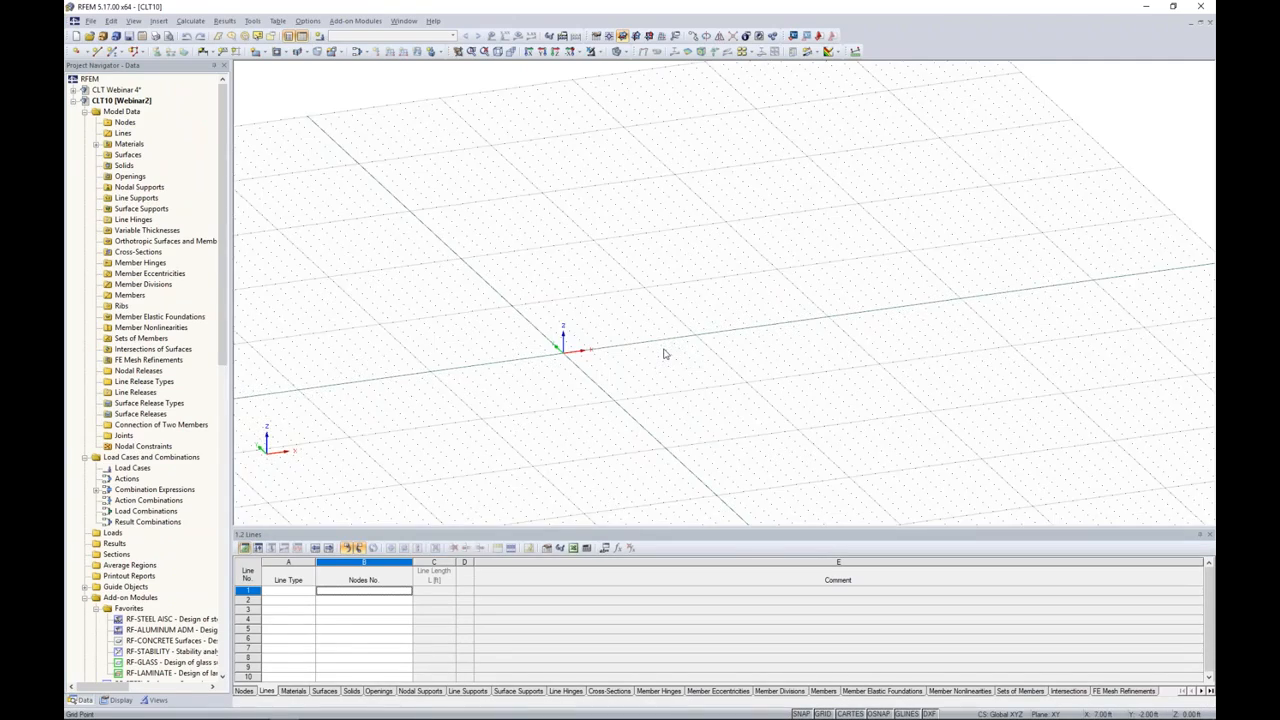
middle_click_drag(679, 364, 591, 374)
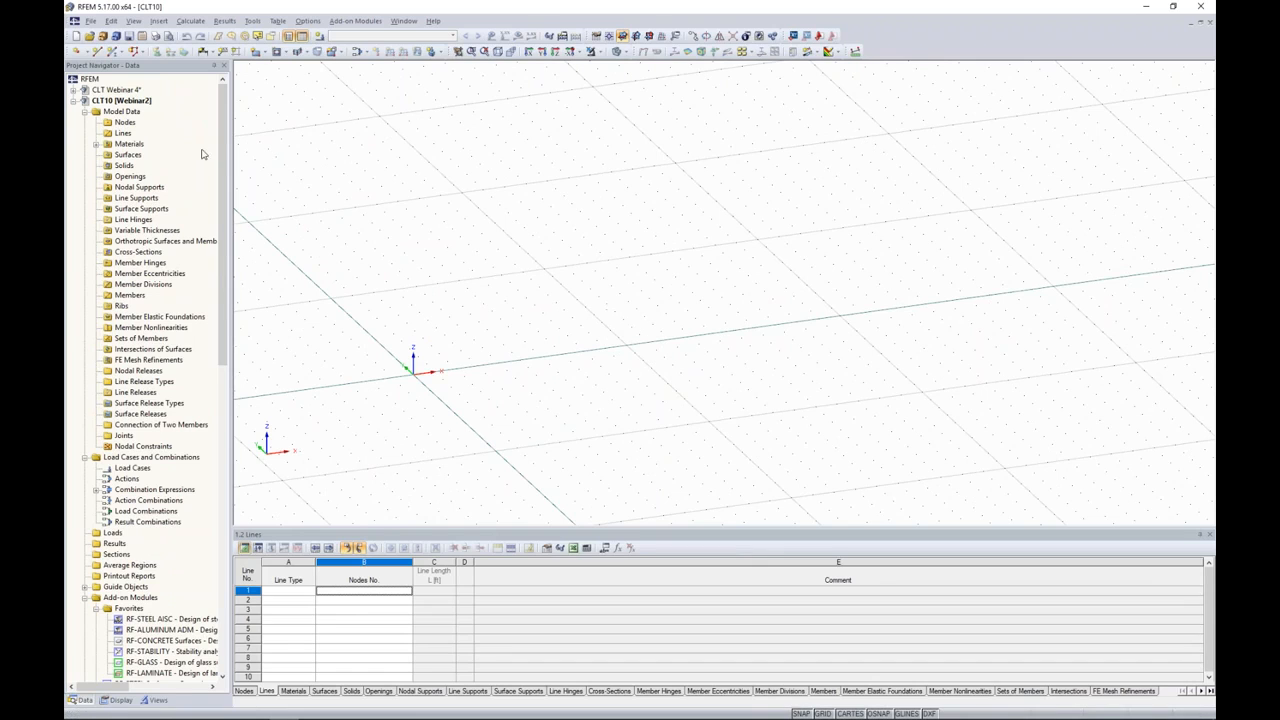
left_click(97, 51)
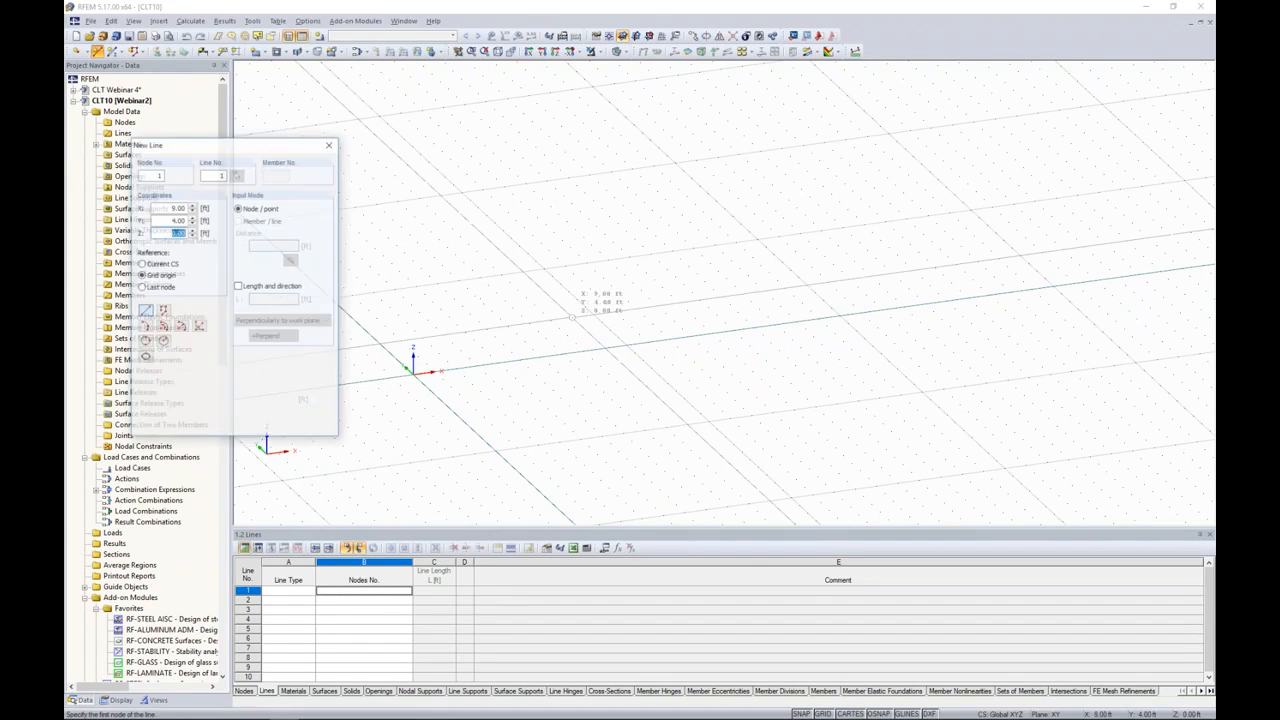
middle_click_drag(566, 292, 678, 288)
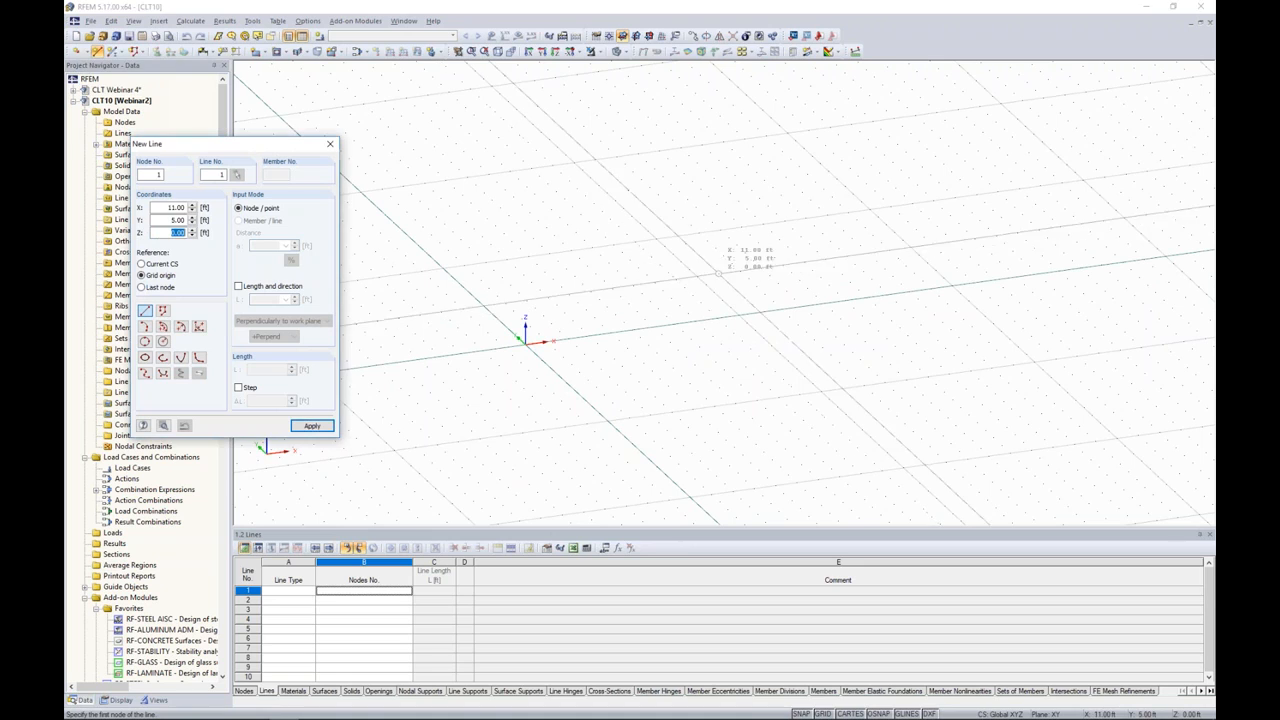
left_click(525, 335)
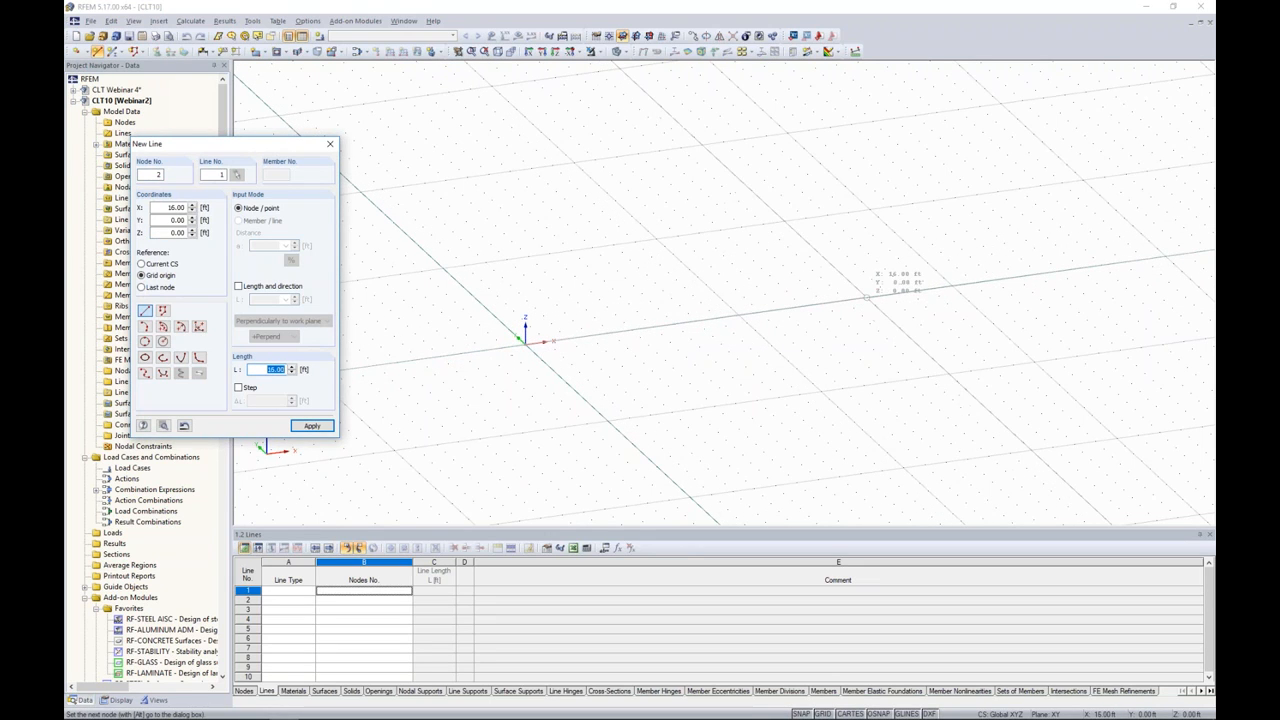
left_click(845, 300)
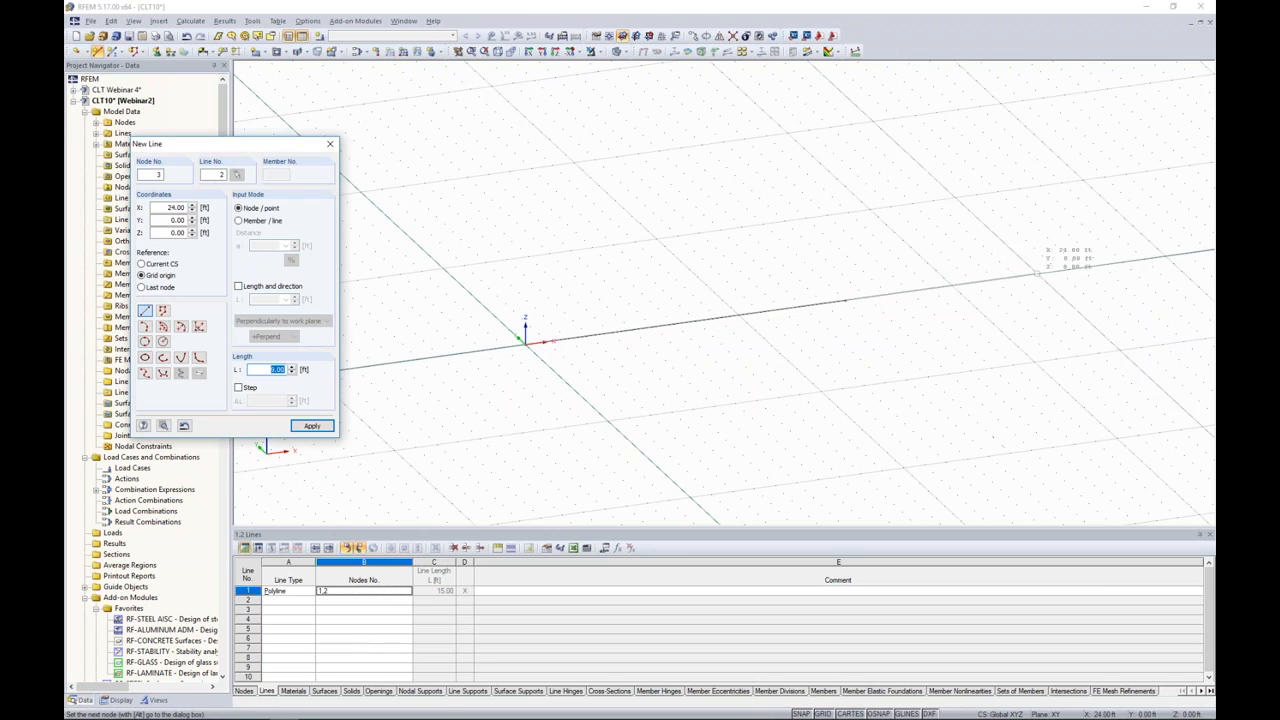
left_click(1058, 271)
Close the floor outline with lines through (25, 10), (15, 10) and (0, 10) ft back to the origin
left_click(977, 195)
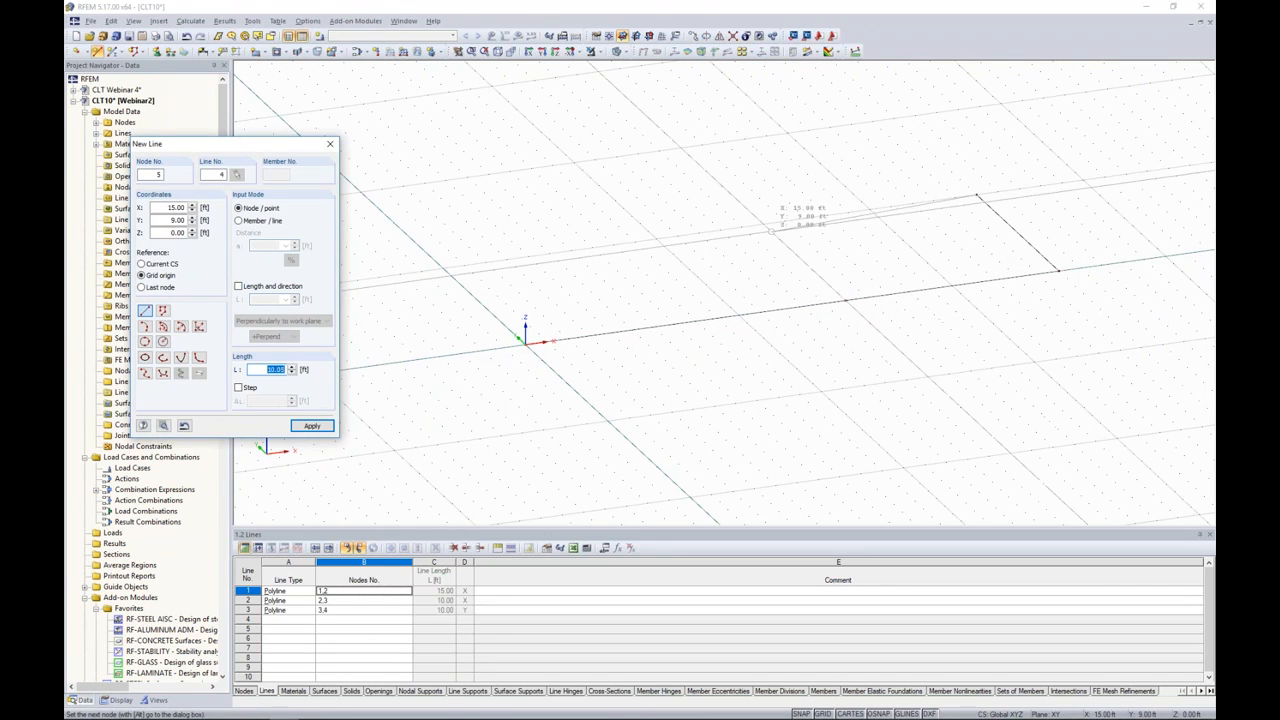
left_click(762, 223)
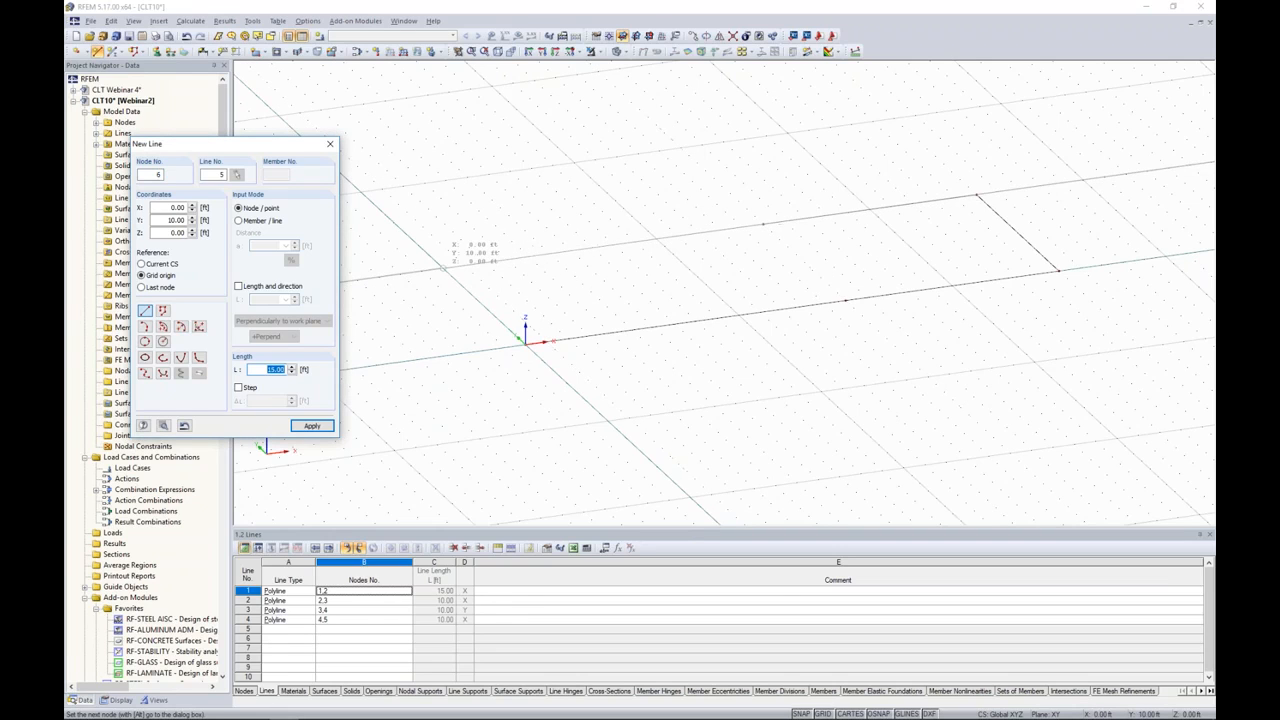
left_click(442, 266)
left_click(524, 340)
key("Escape")
right_click(814, 338)
key("Escape")
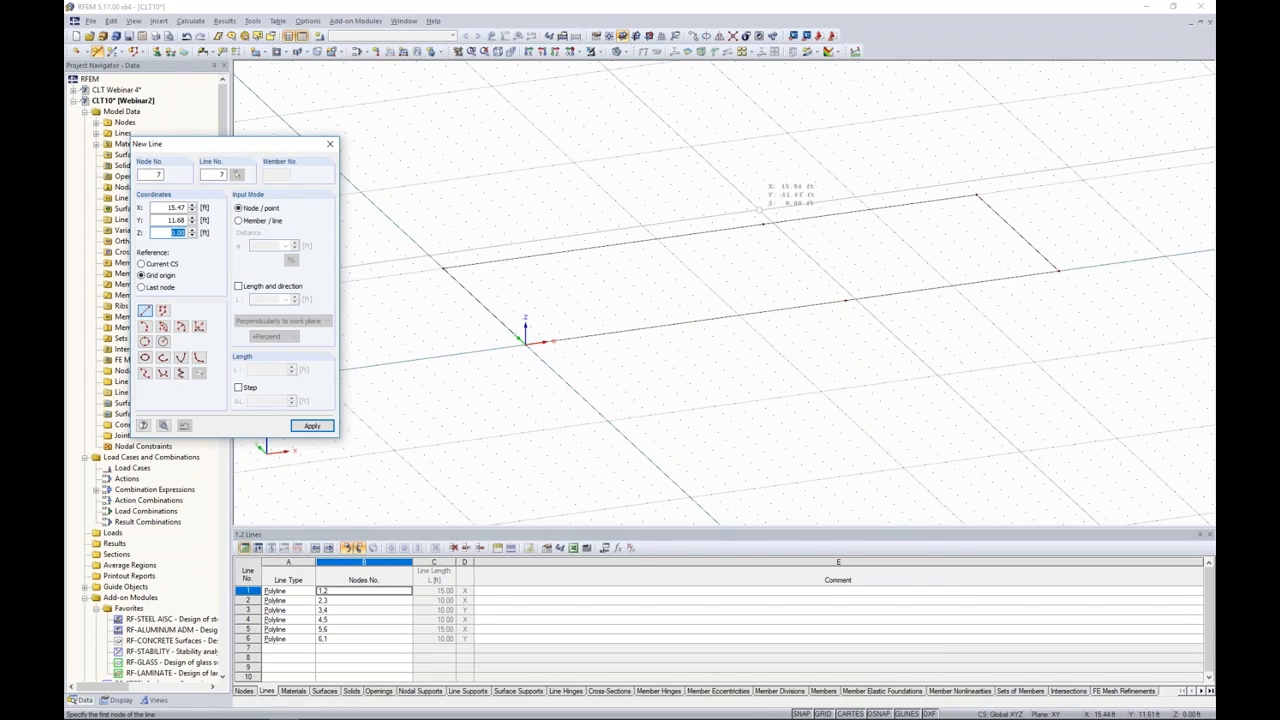
Divide the floor outline with a line from (15, 10) to (15, 0) ft
left_click(762, 224)
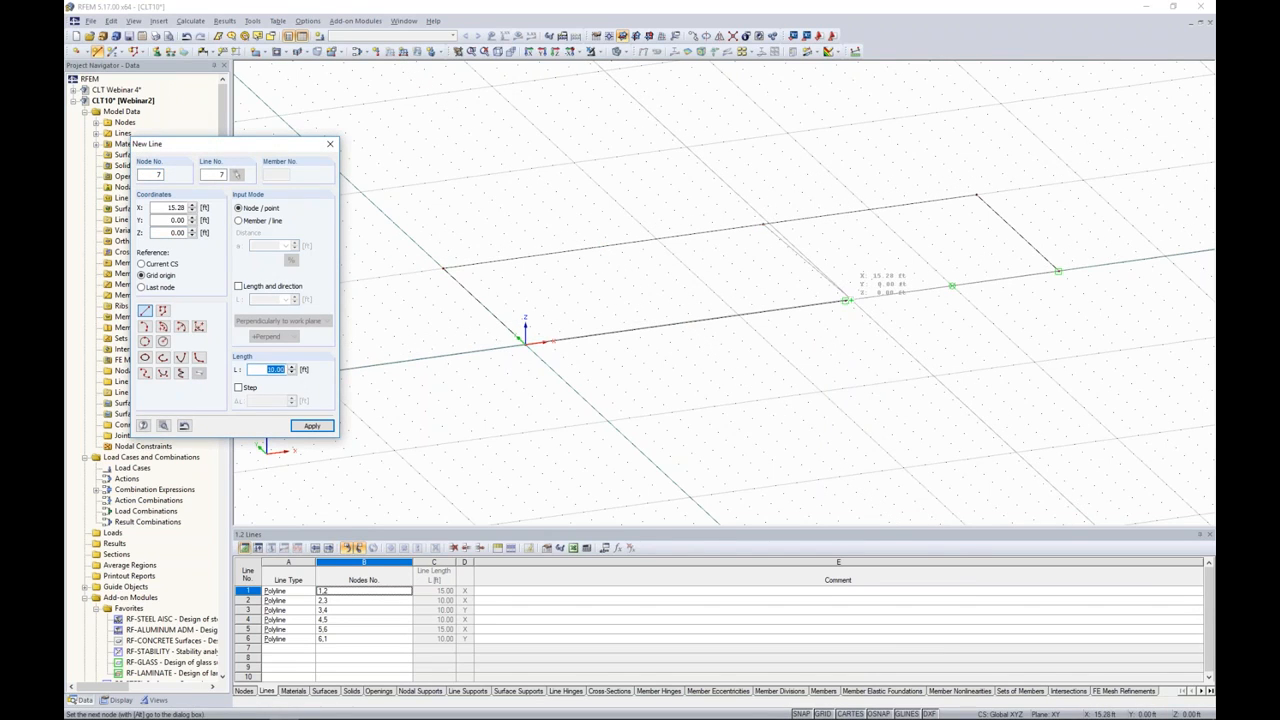
left_click(845, 300)
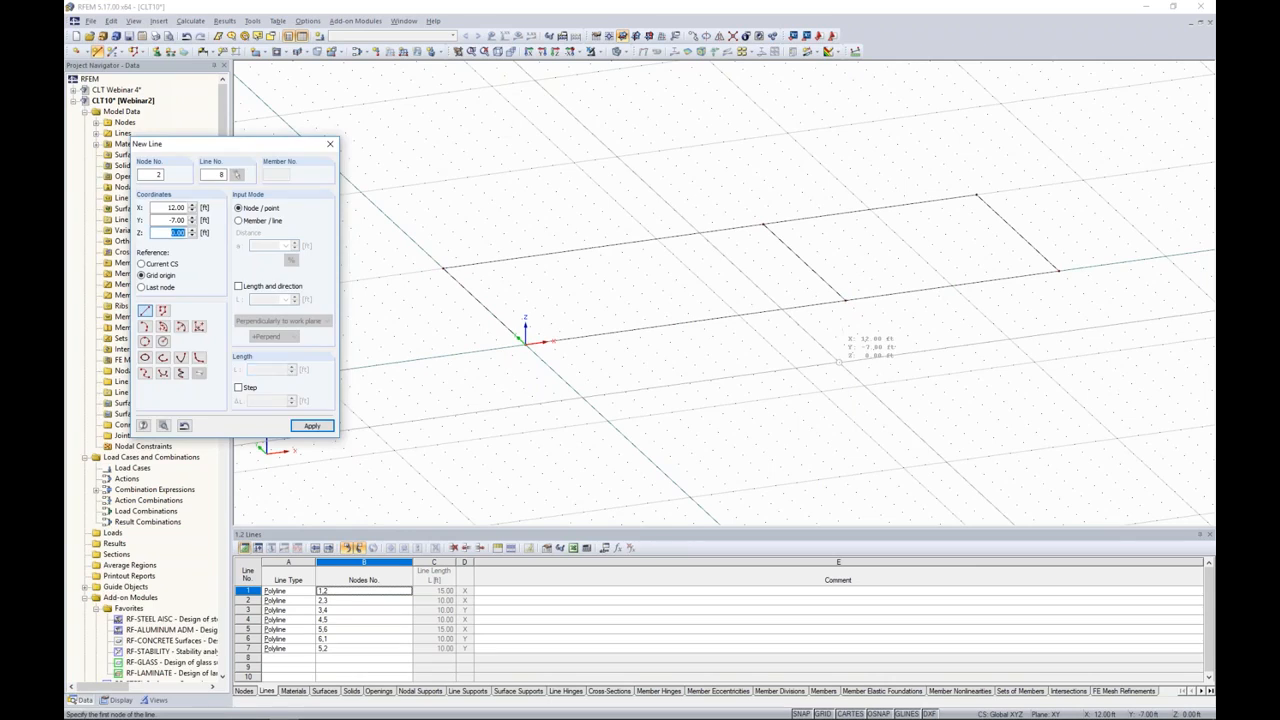
key("Escape")
Extrude the 15 ft line at Y 10 ft into a wall surface 9 ft high in +Z, 8 in thick, in Steel A992
middle_click_drag(845, 367, 812, 345, "ctrl")
scroll(716, 363, "down", 1)
middle_click_drag(686, 341, 627, 409)
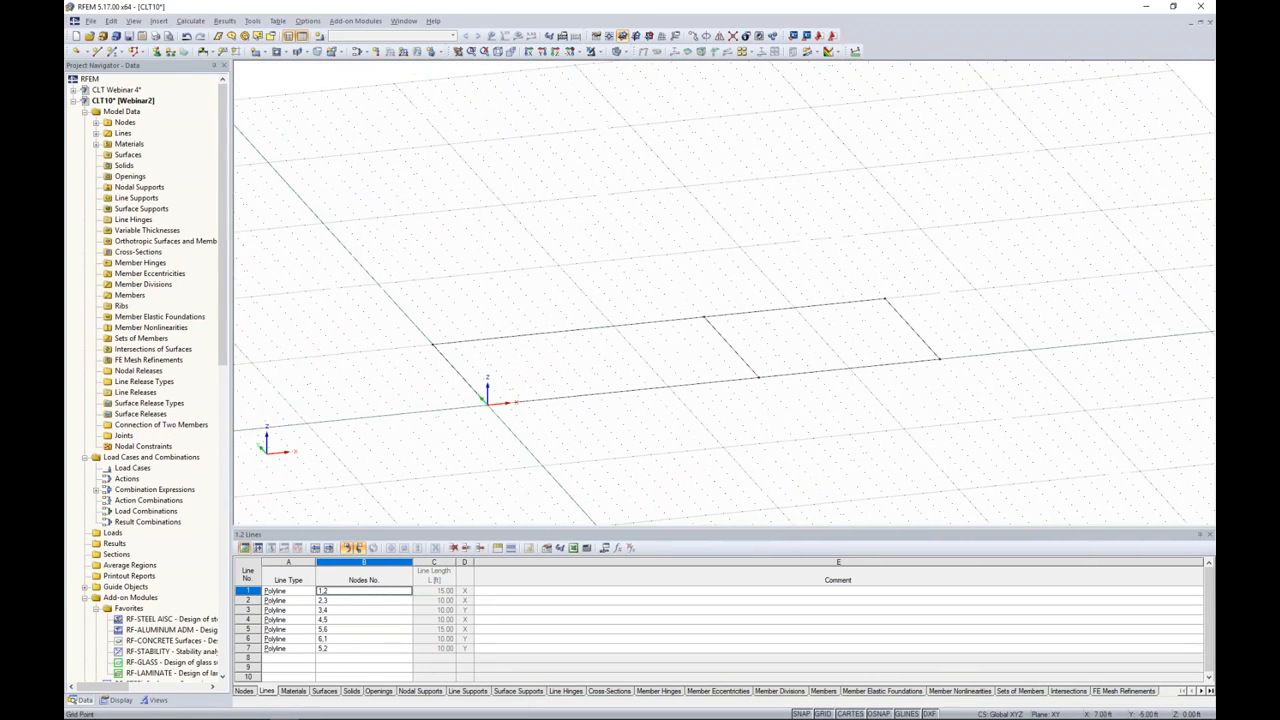
right_click(546, 333)
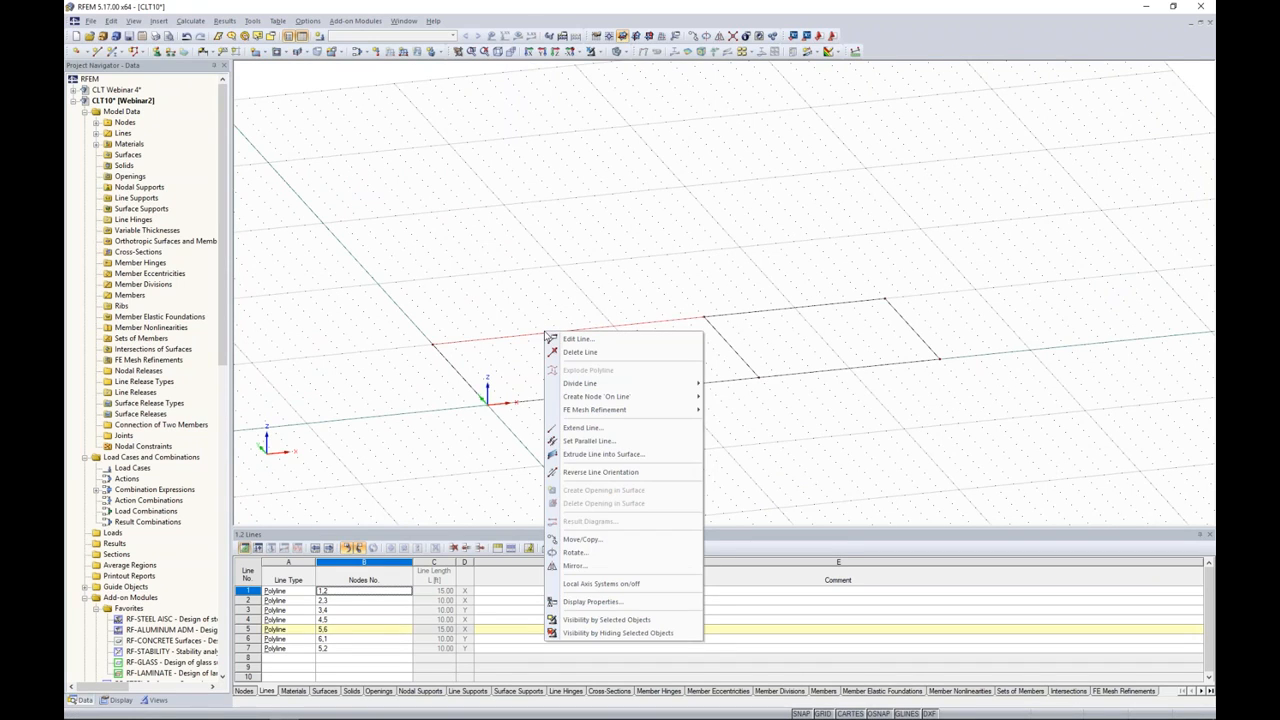
left_click(595, 455)
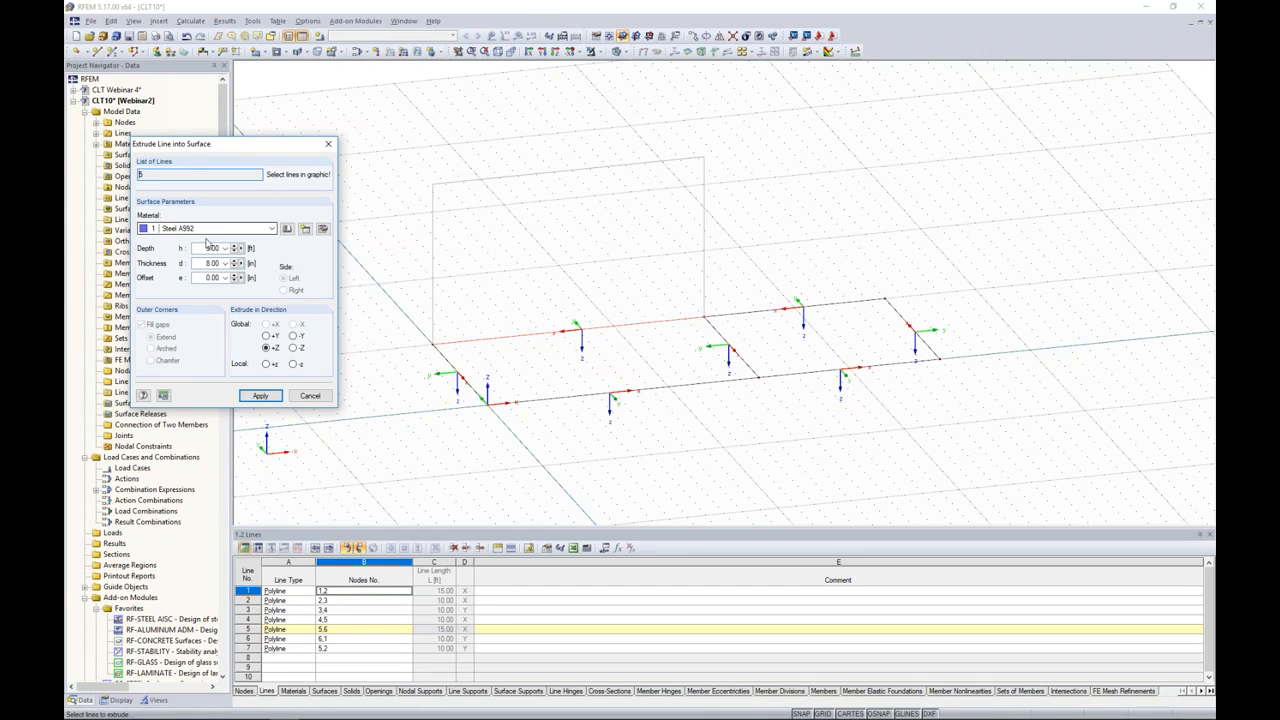
left_click(259, 396)
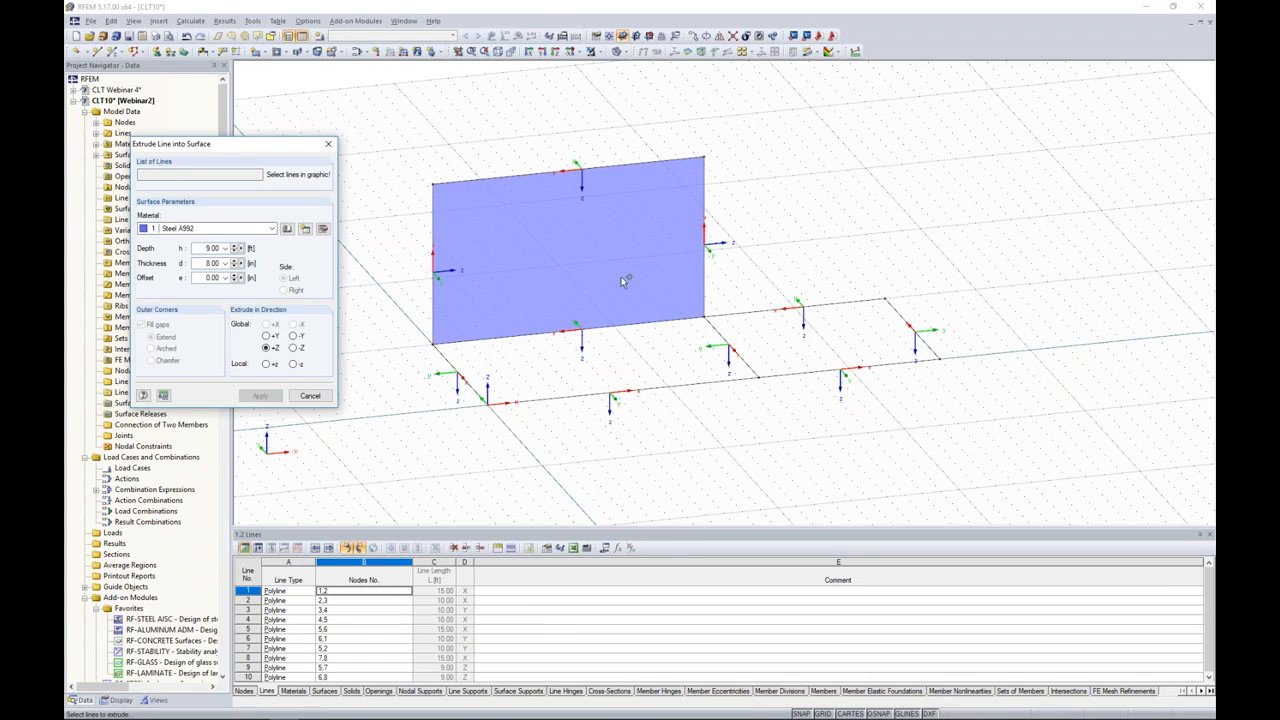
Extrude the four lines around the 10 ft bay, including the dividing line, into 9 ft high wall surfaces
mouse_move(557, 385)
middle_mouse_down("ctrl")
mouse_move(671, 363)
mouse_move(575, 368)
middle_mouse_up("ctrl")
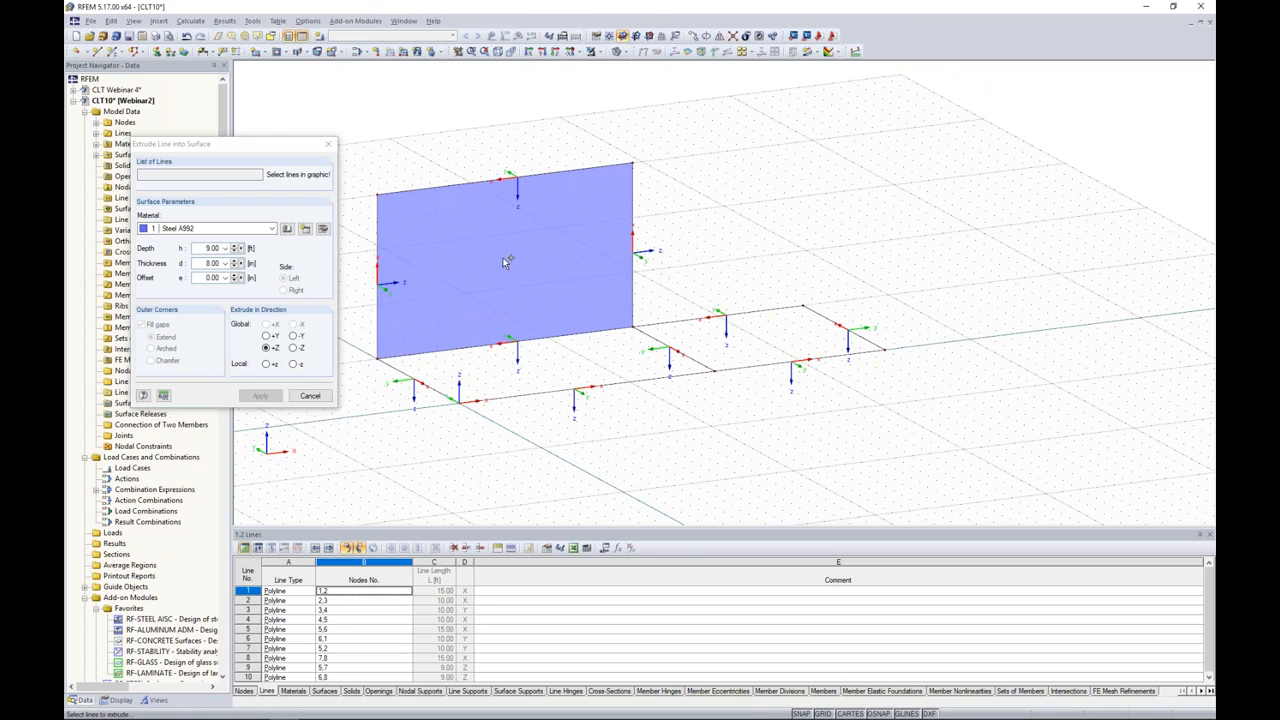
left_click(731, 313)
left_click(846, 329)
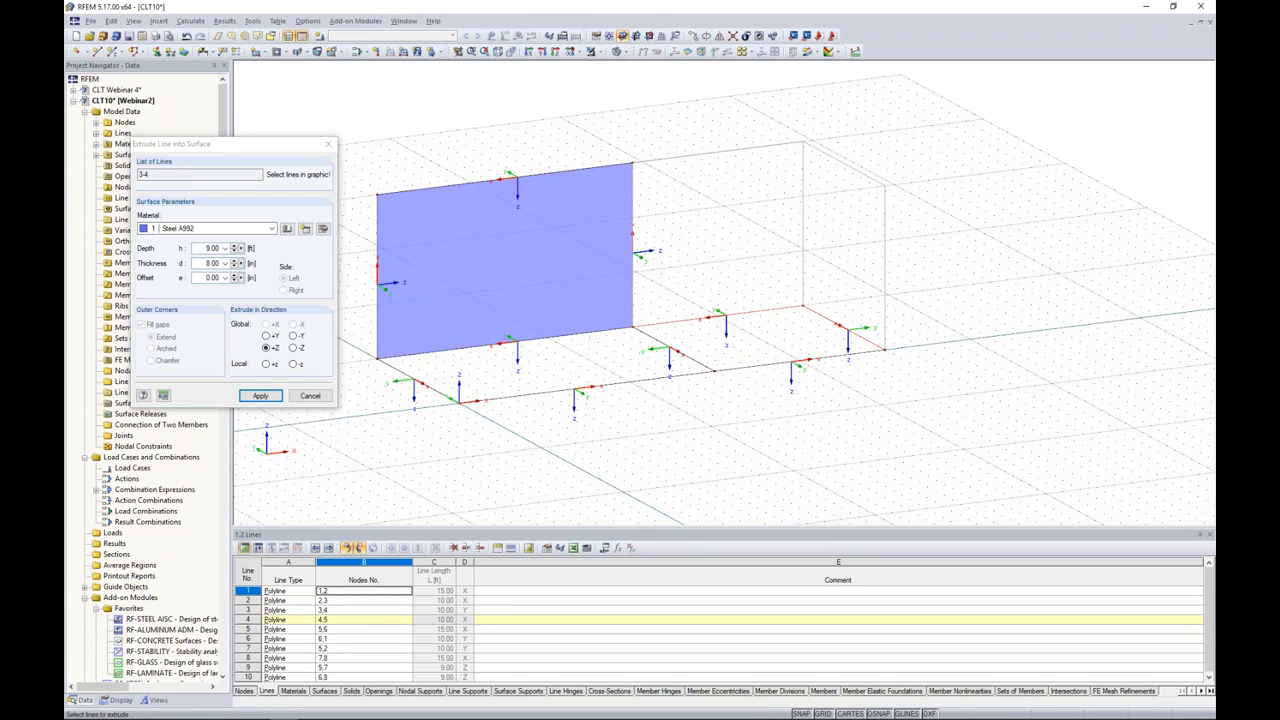
left_click(803, 361)
left_click(688, 354)
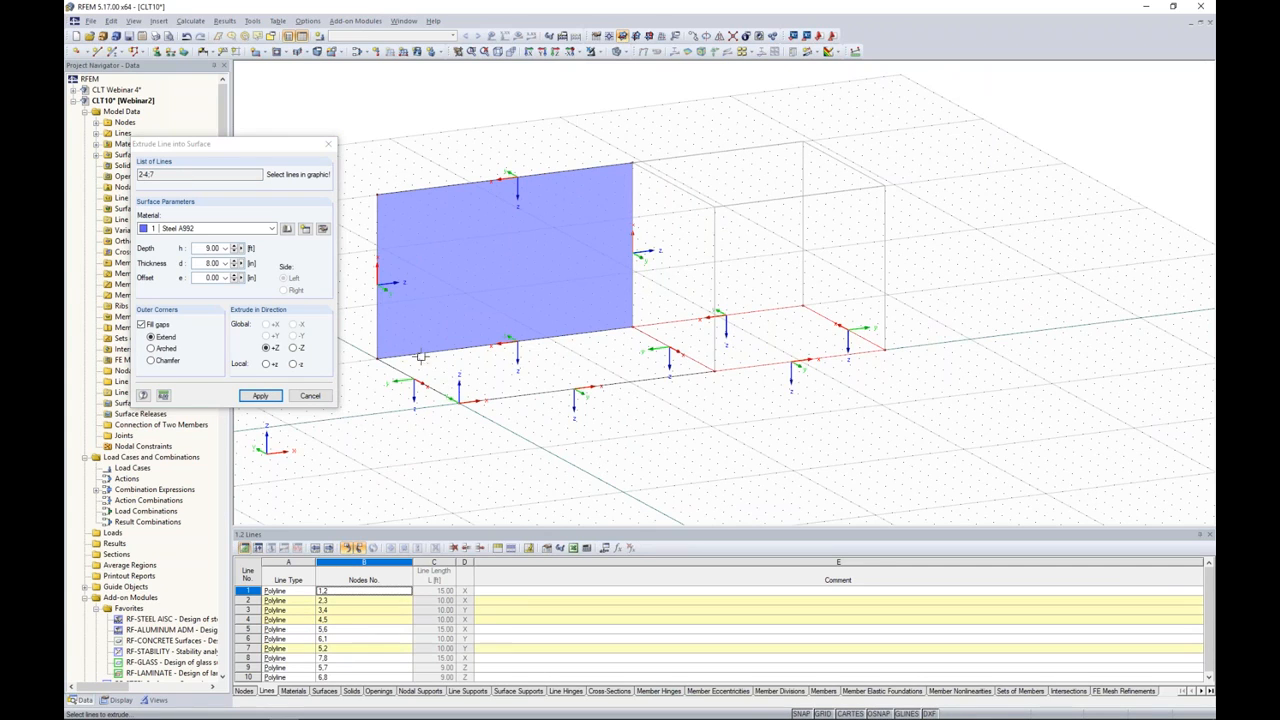
left_click(260, 396)
Extrude the 15 ft line on the X axis and the end line at X 0 into 9 ft high walls
left_click(505, 391)
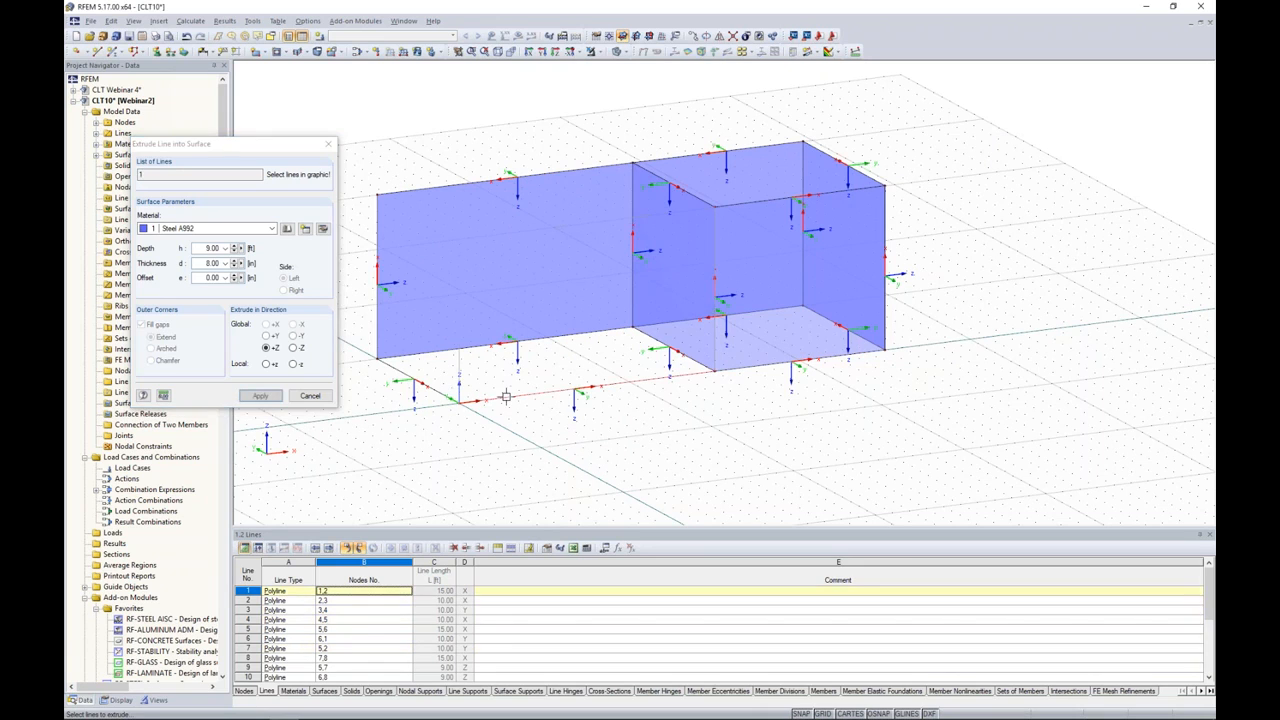
left_click(447, 393)
left_click(260, 396)
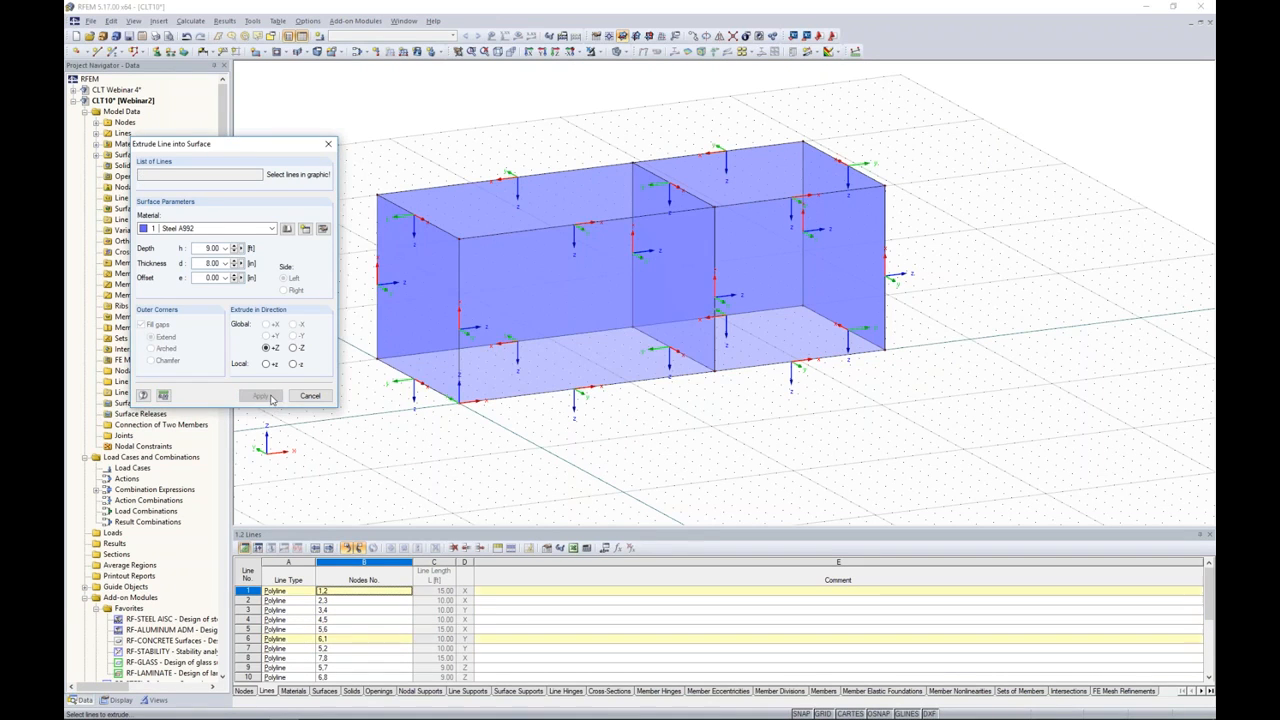
left_click(316, 398)
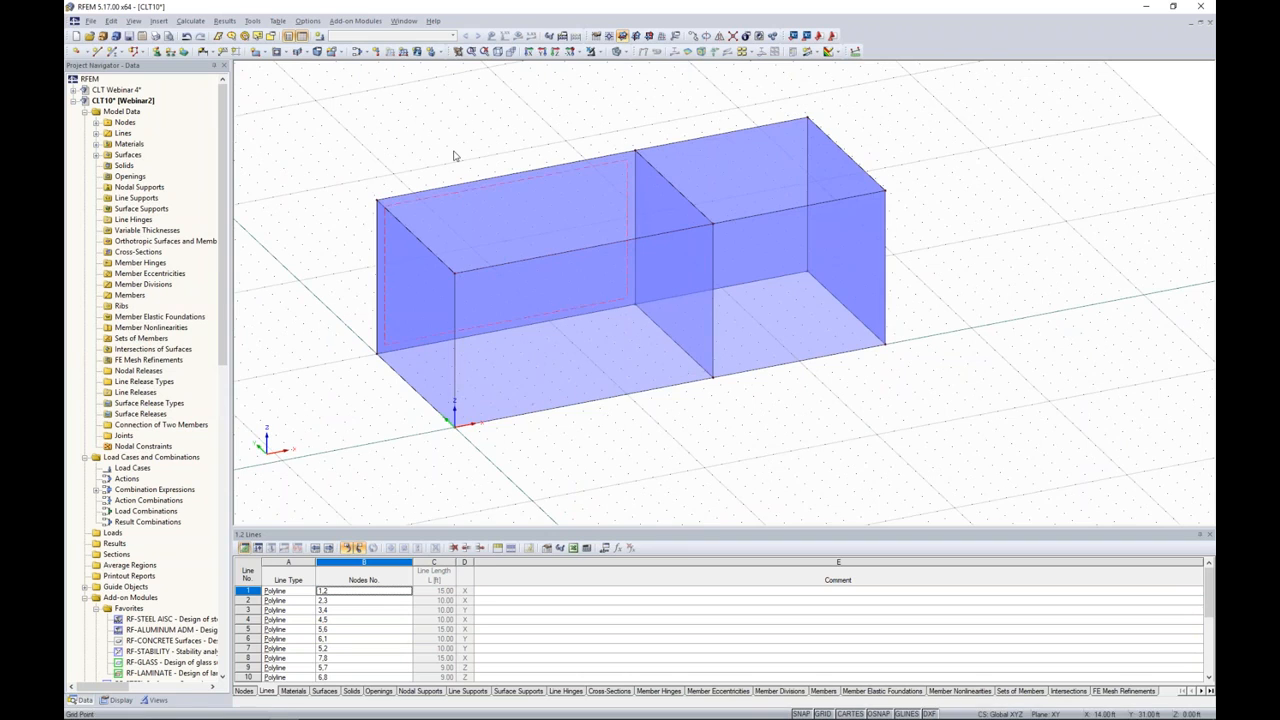
Move the work plane origin to the top of the wall corner above X 0, Y 10 ft
middle_click_drag(451, 157, 491, 157)
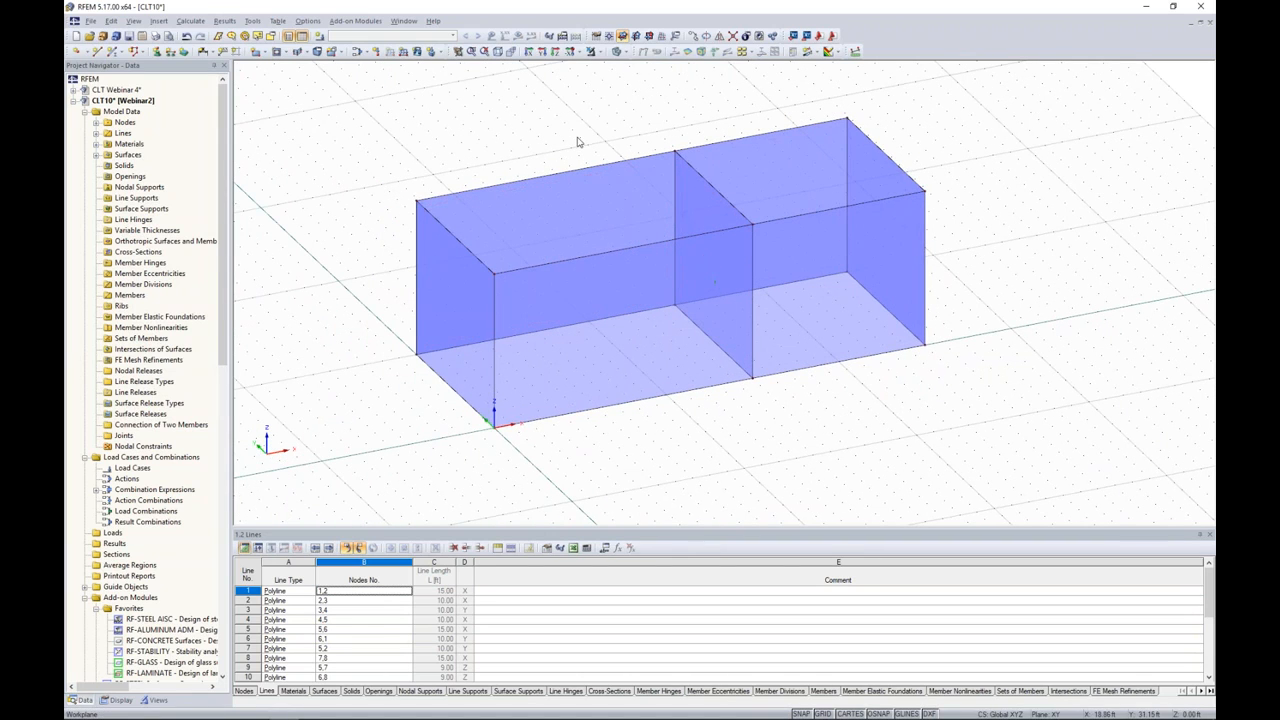
left_click(611, 38)
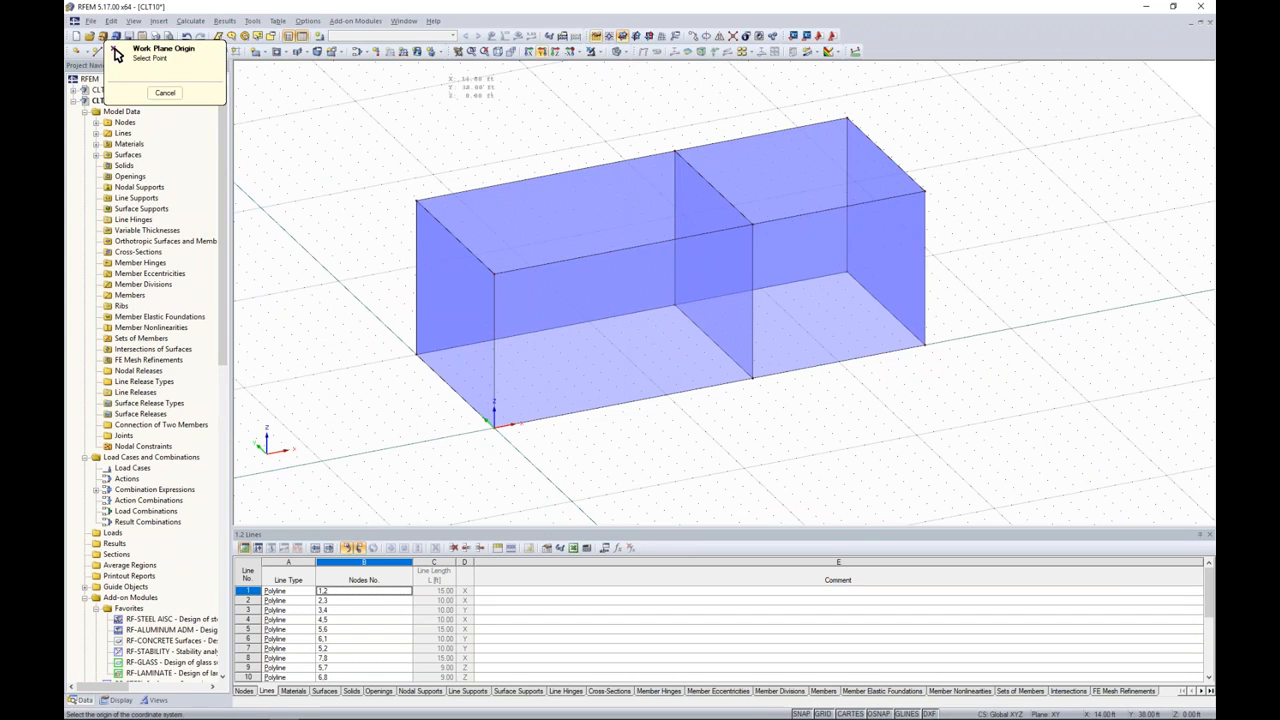
left_click(415, 194)
middle_click_drag(571, 281, 487, 262, "ctrl")
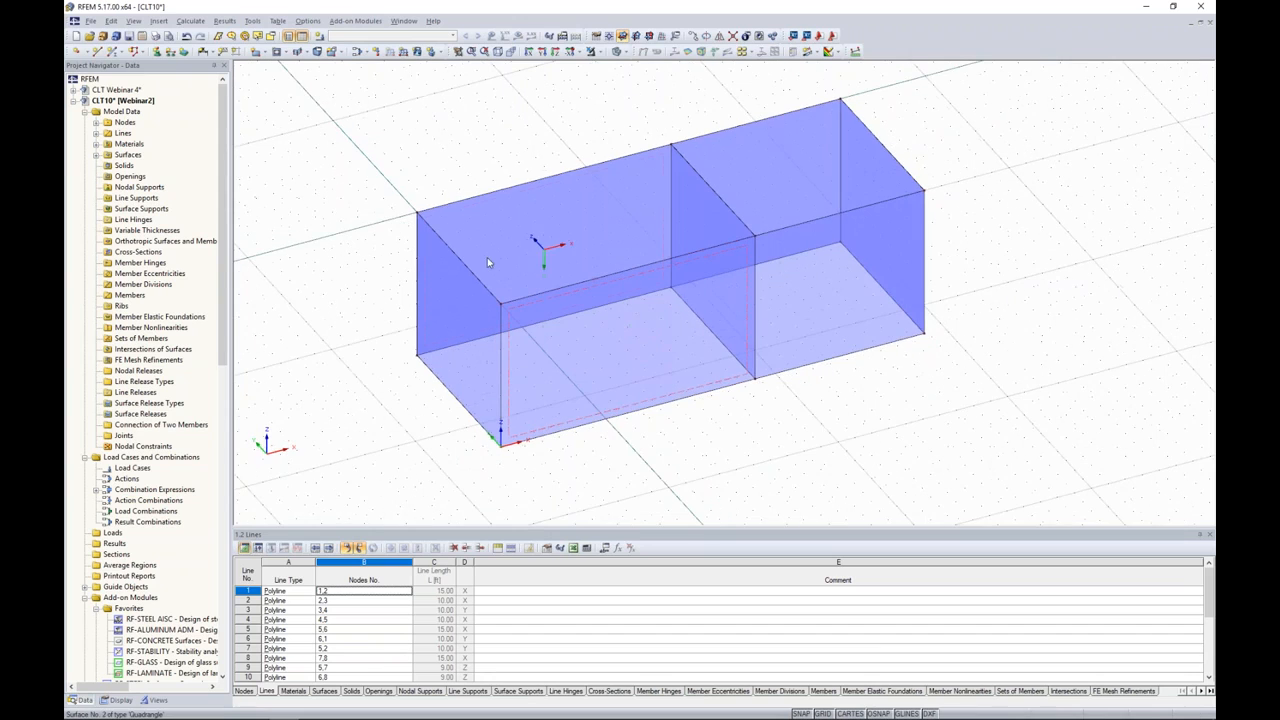
Create two adjacent rectangular top surfaces over the 15 ft bay, each about 15 ft by 5 ft, in Steel A992, 8 in thick
left_click(258, 52)
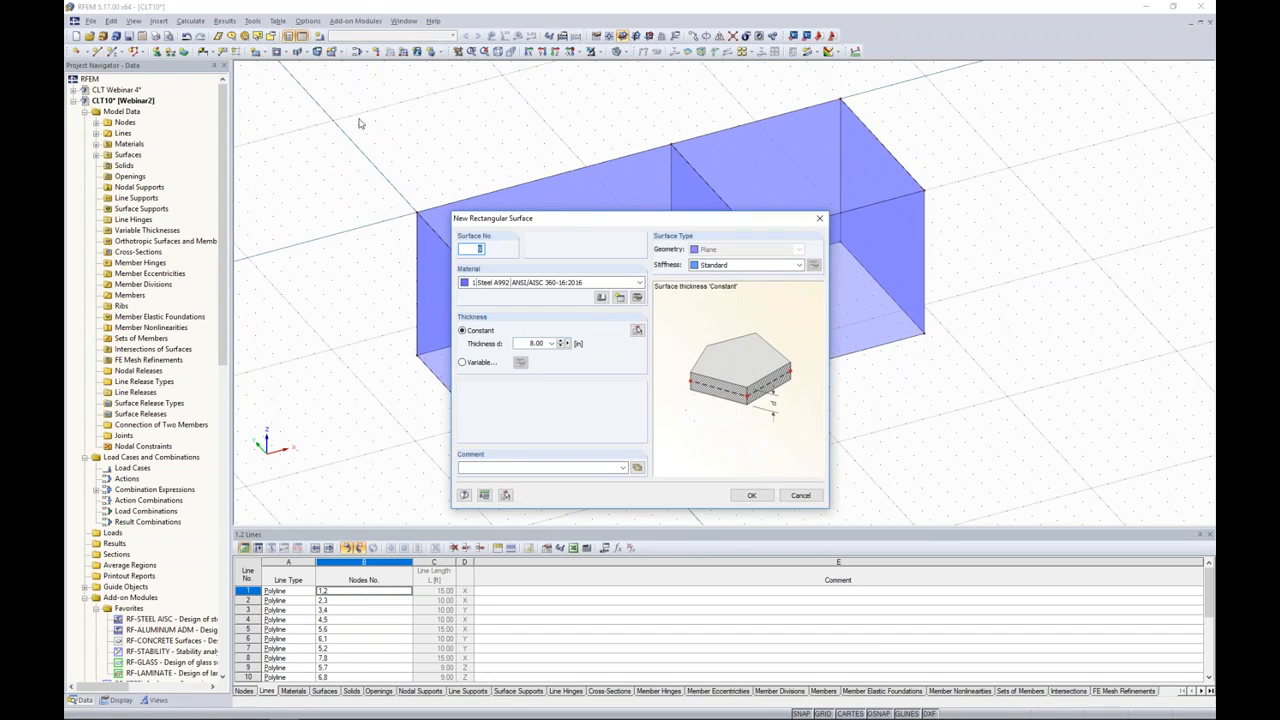
left_click_drag(551, 221, 464, 112)
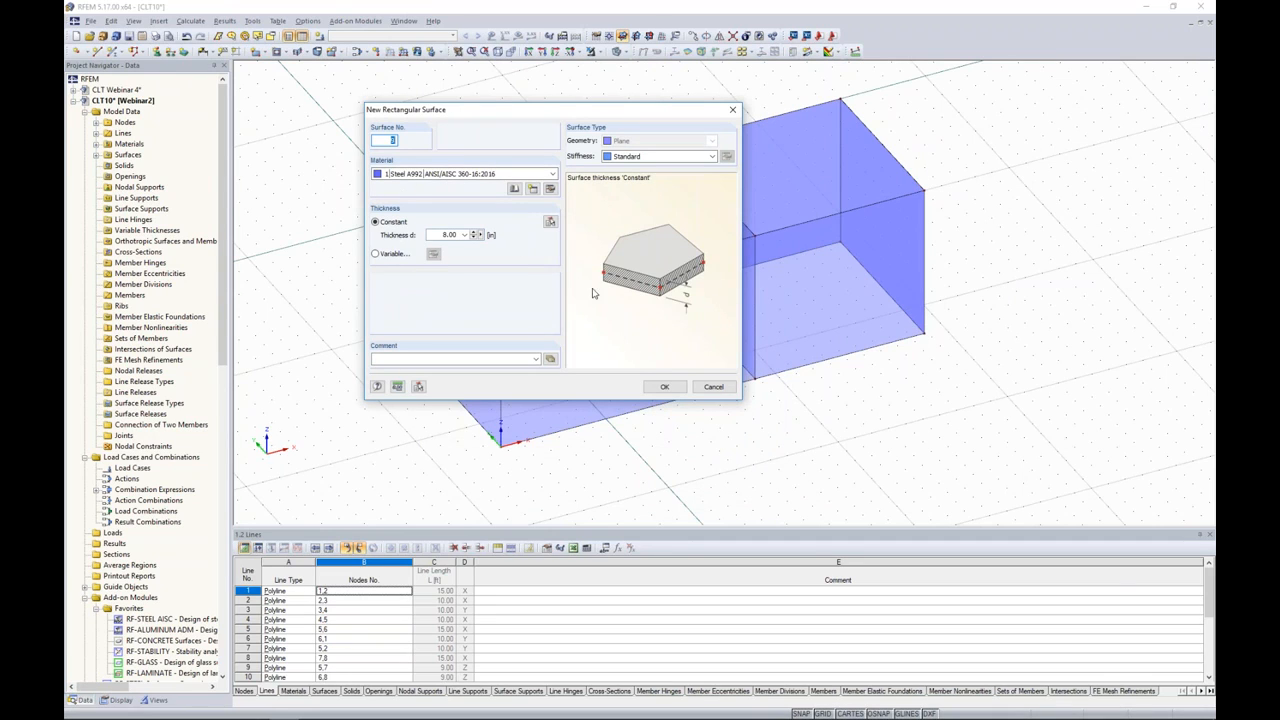
left_click(657, 387)
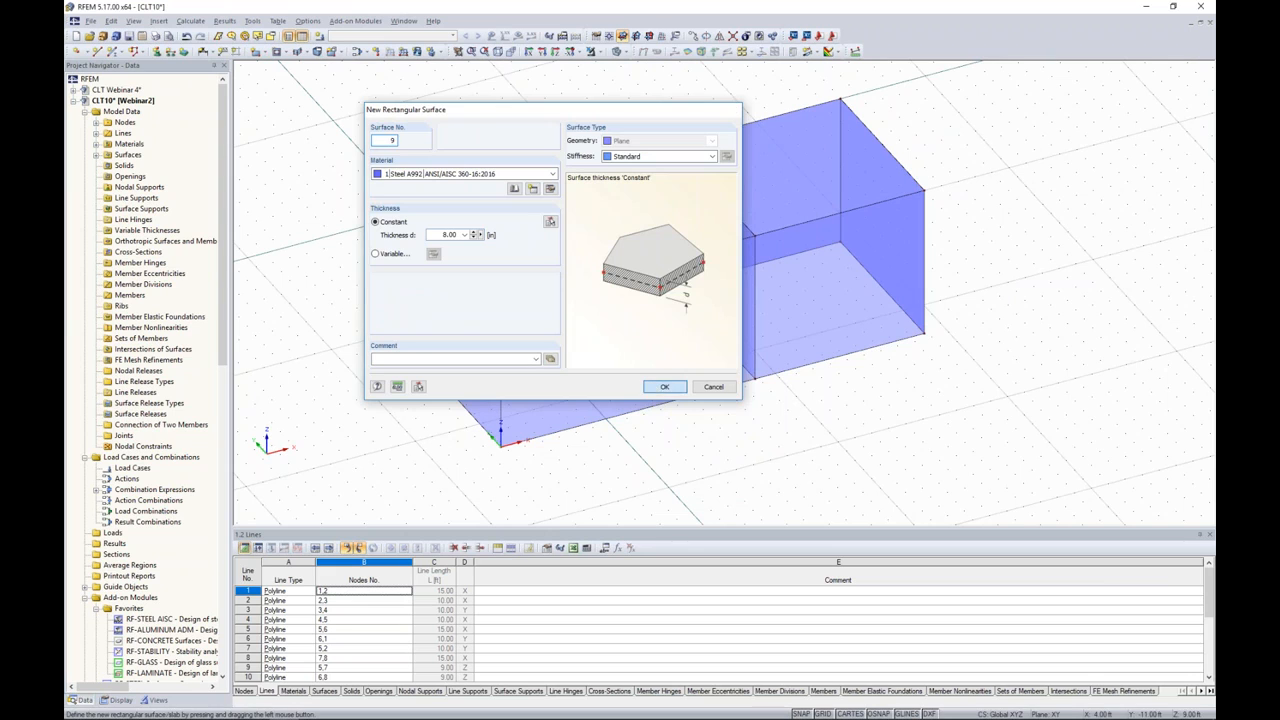
left_click_drag(416, 212, 479, 281)
left_click(479, 281)
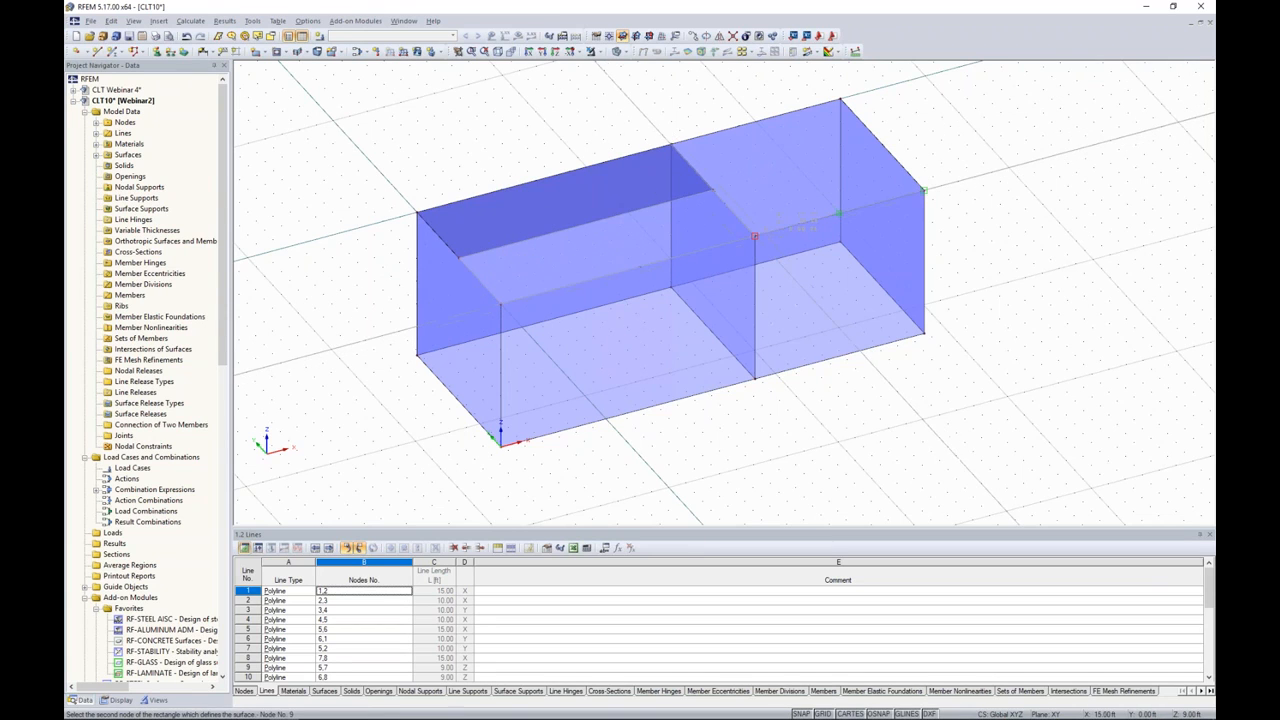
left_click(754, 236)
key("Escape")
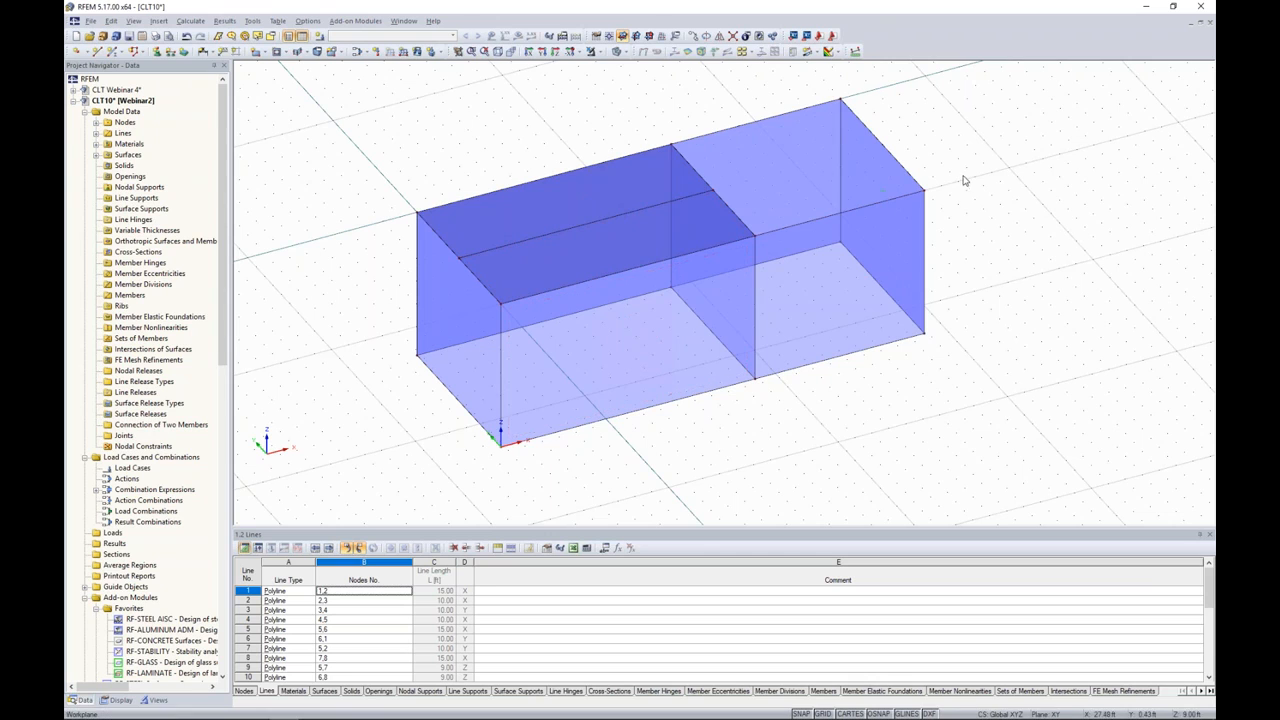
Cover the top of the 10 ft bay with one rectangular surface spanning its full 10 ft by 10 ft area
middle_click_drag(963, 174, 869, 197)
left_click(262, 57)
left_click(749, 496)
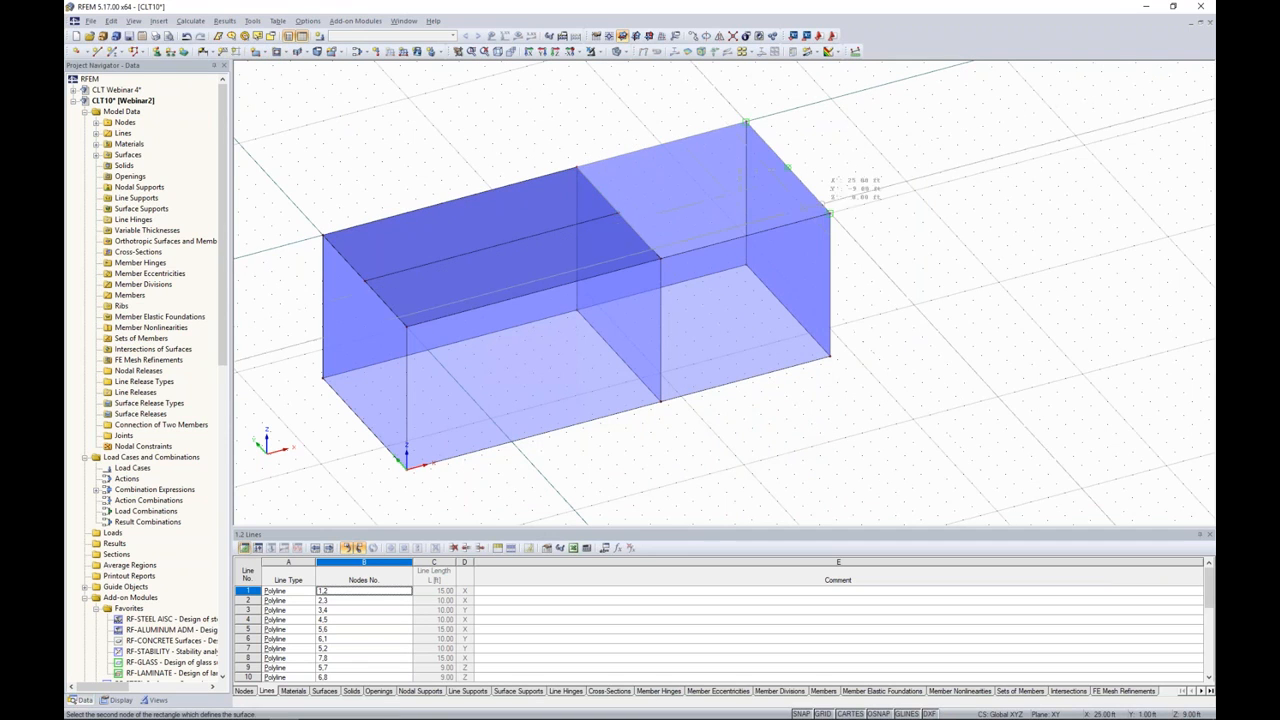
left_click(836, 196)
key("Escape")
Cut a rectangular opening about 5 ft by 3 ft in the rear top surface of the 15 ft bay, near its X 0 end
middle_click_drag(904, 288, 995, 246, "ctrl")
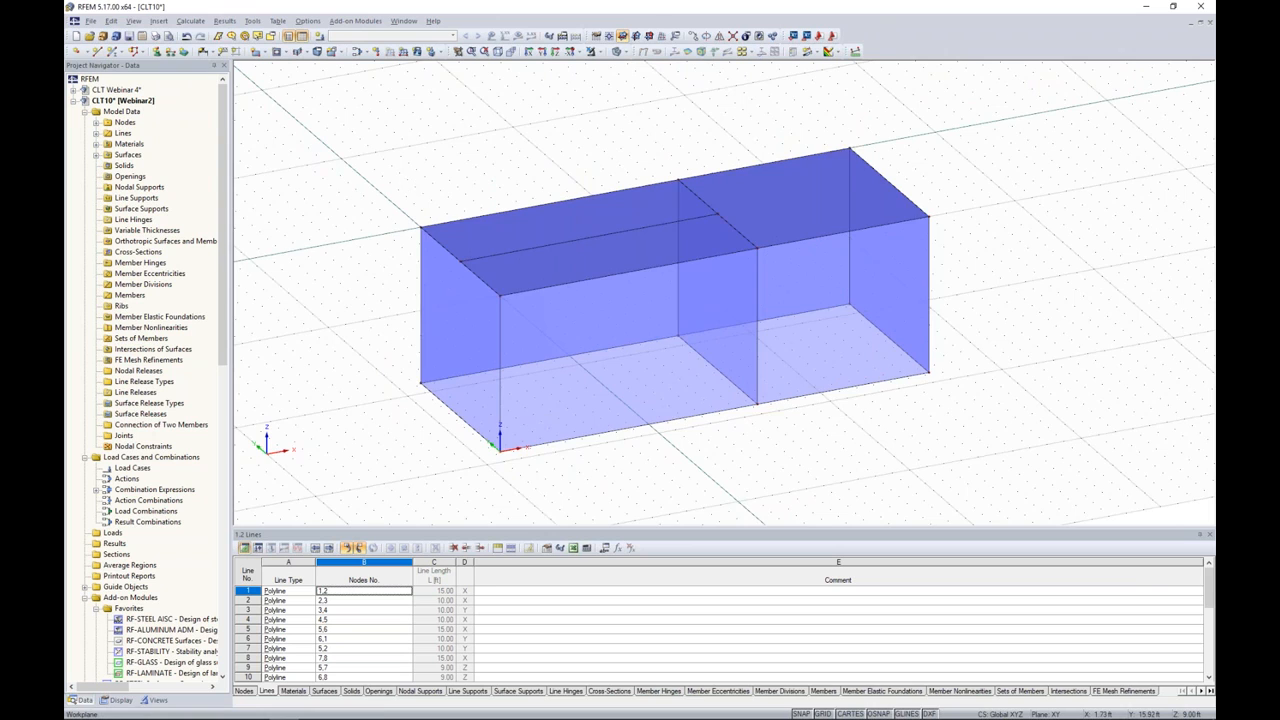
middle_click_drag(404, 181, 459, 218, "ctrl")
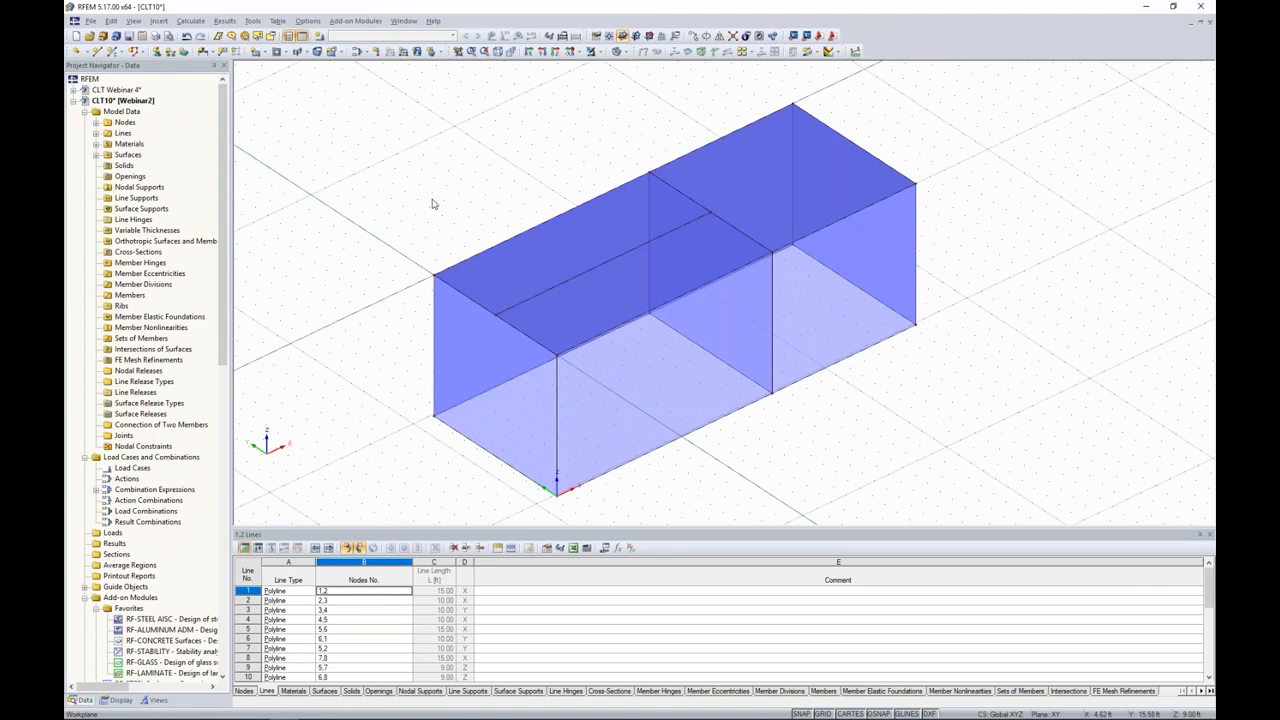
middle_click_drag(680, 300, 703, 293)
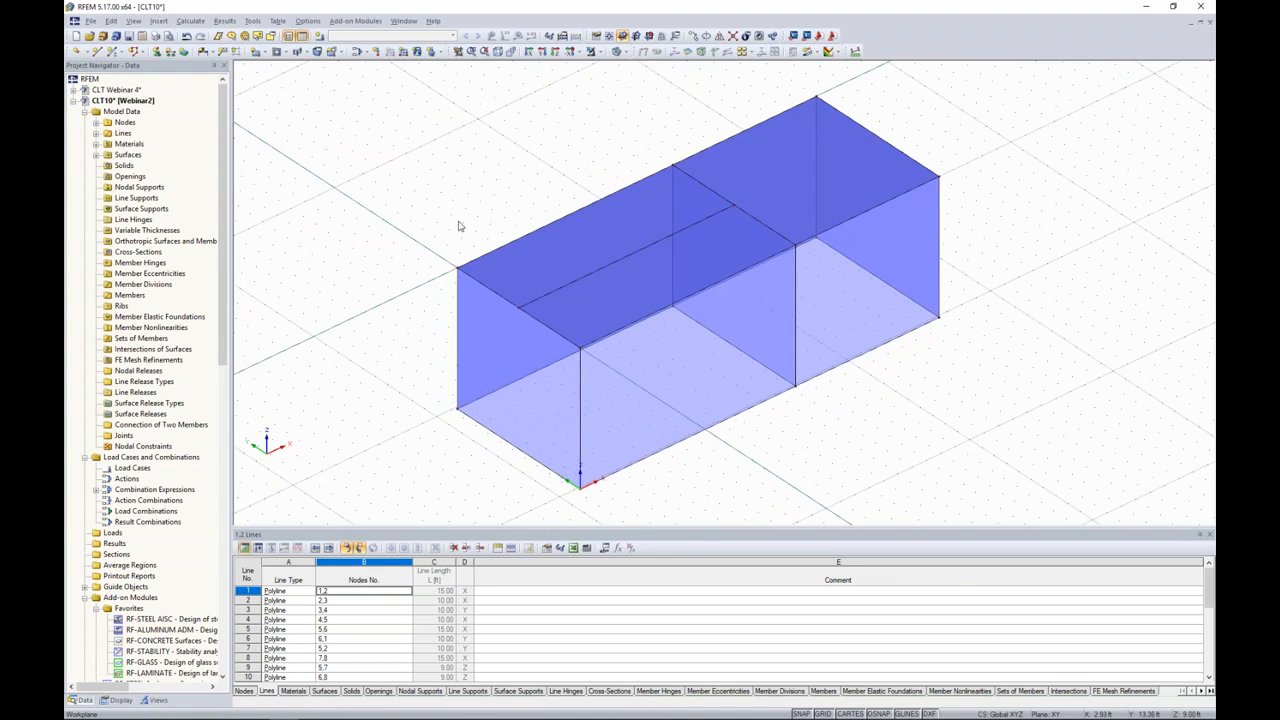
middle_click_drag(459, 226, 423, 206, "ctrl")
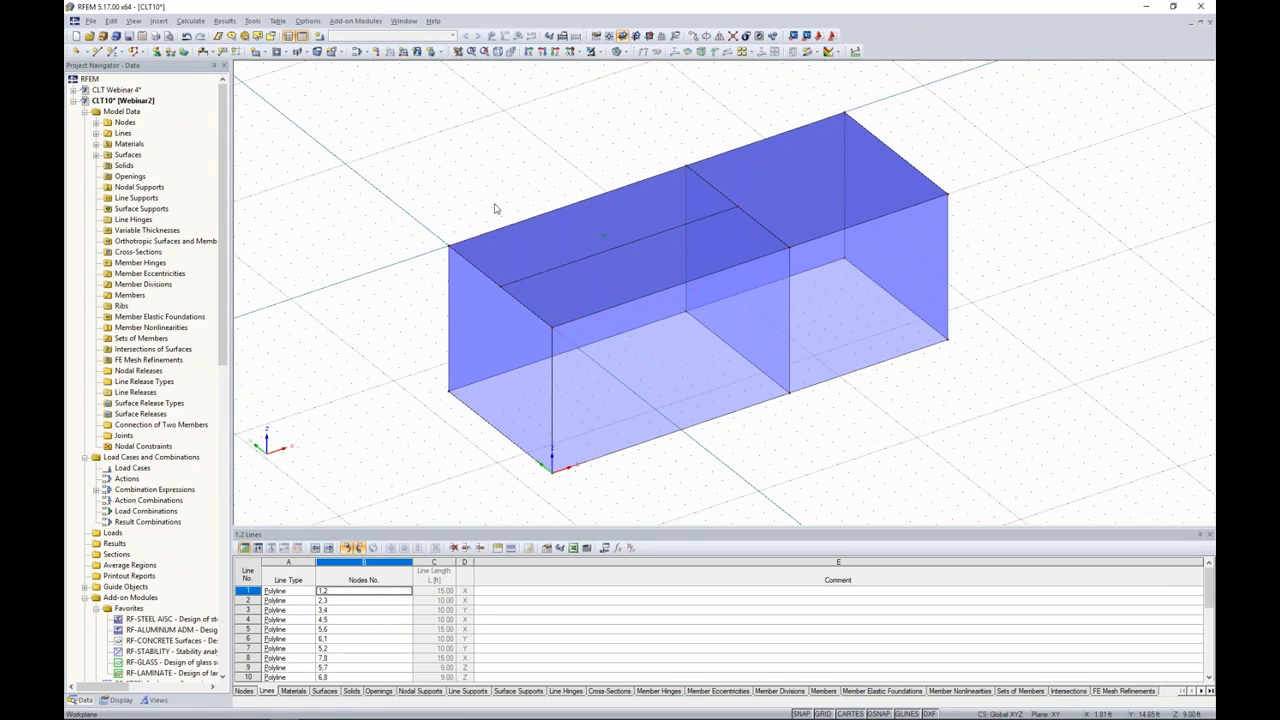
left_click(284, 55)
left_click(284, 55)
left_click(284, 55)
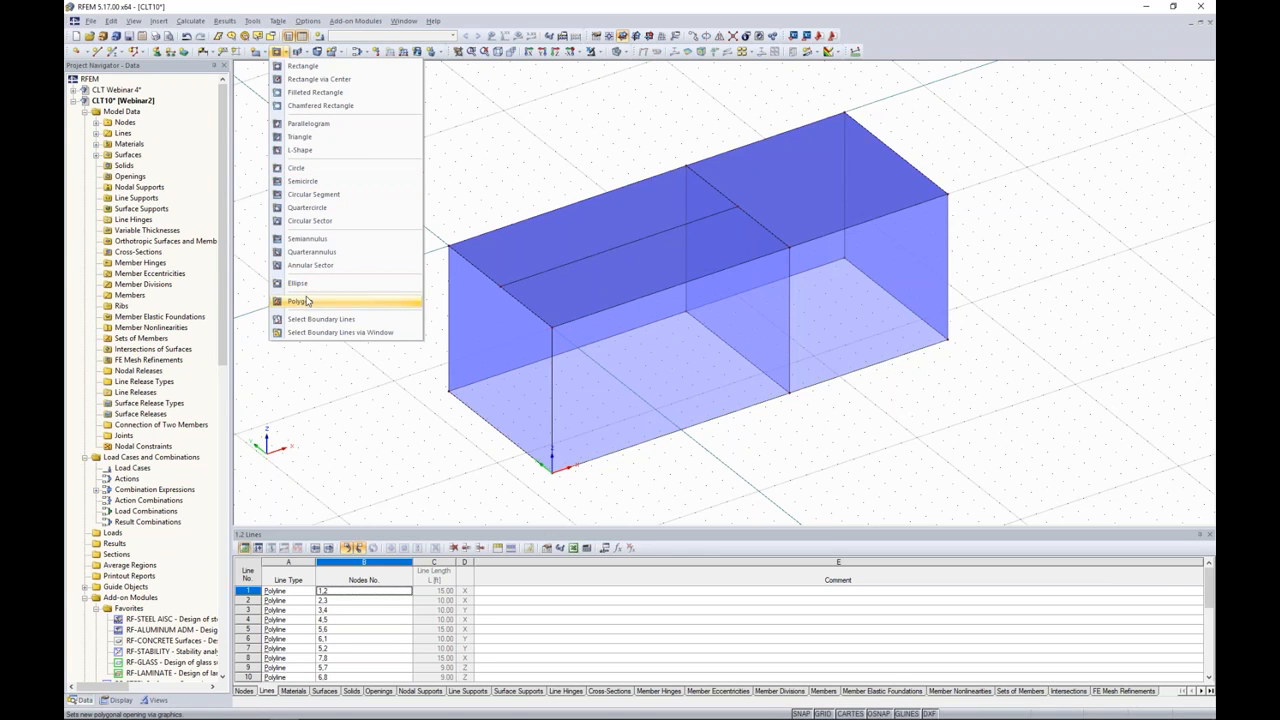
left_click(303, 66)
scroll(516, 245, "up", 4)
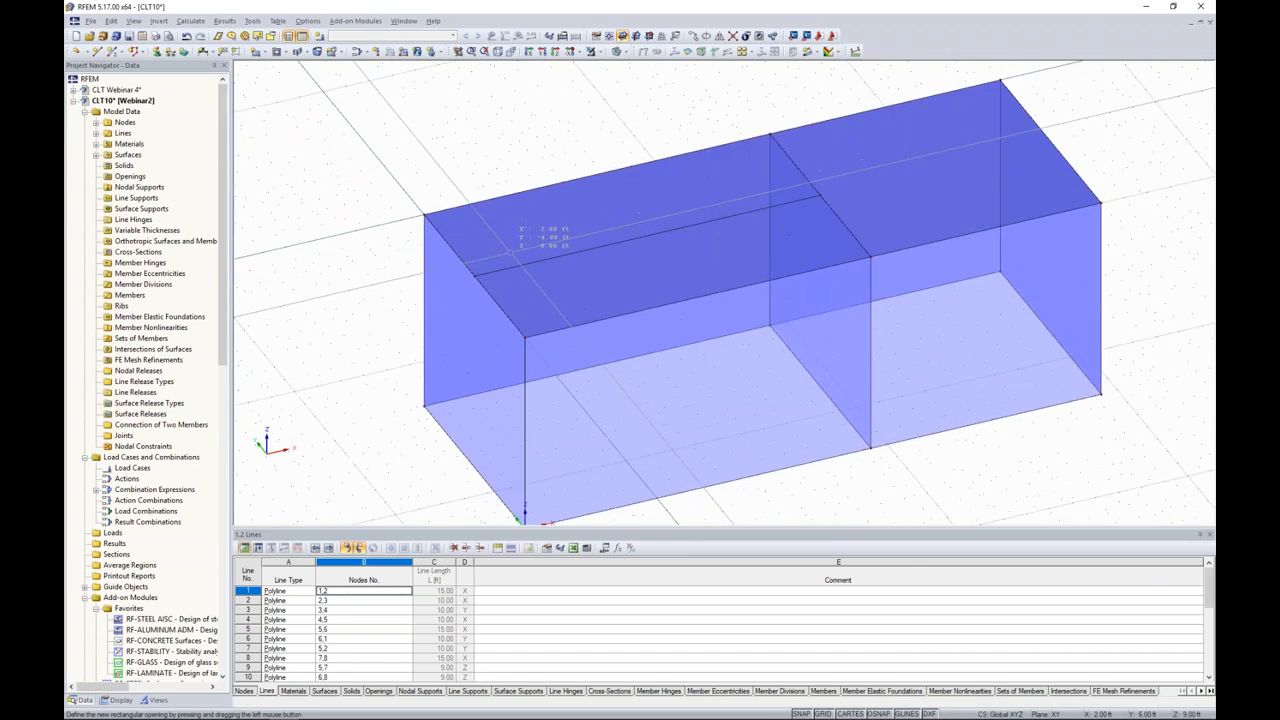
left_click(479, 211)
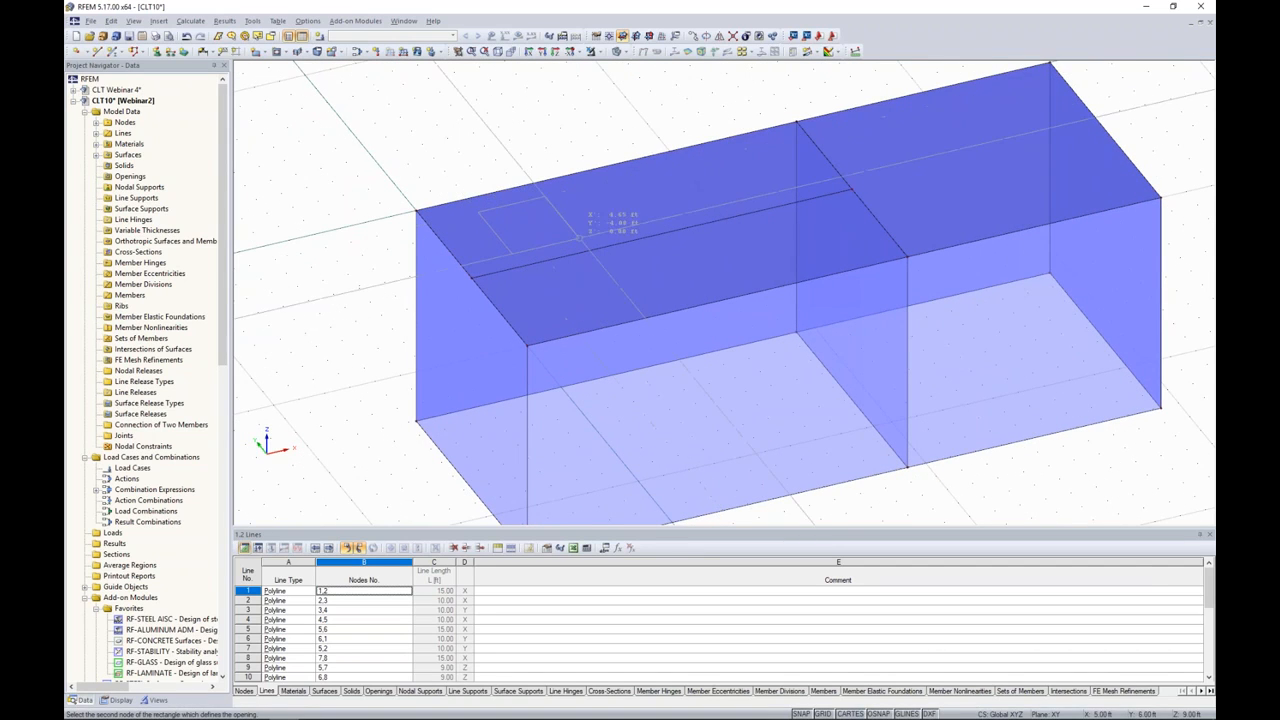
left_click(631, 223)
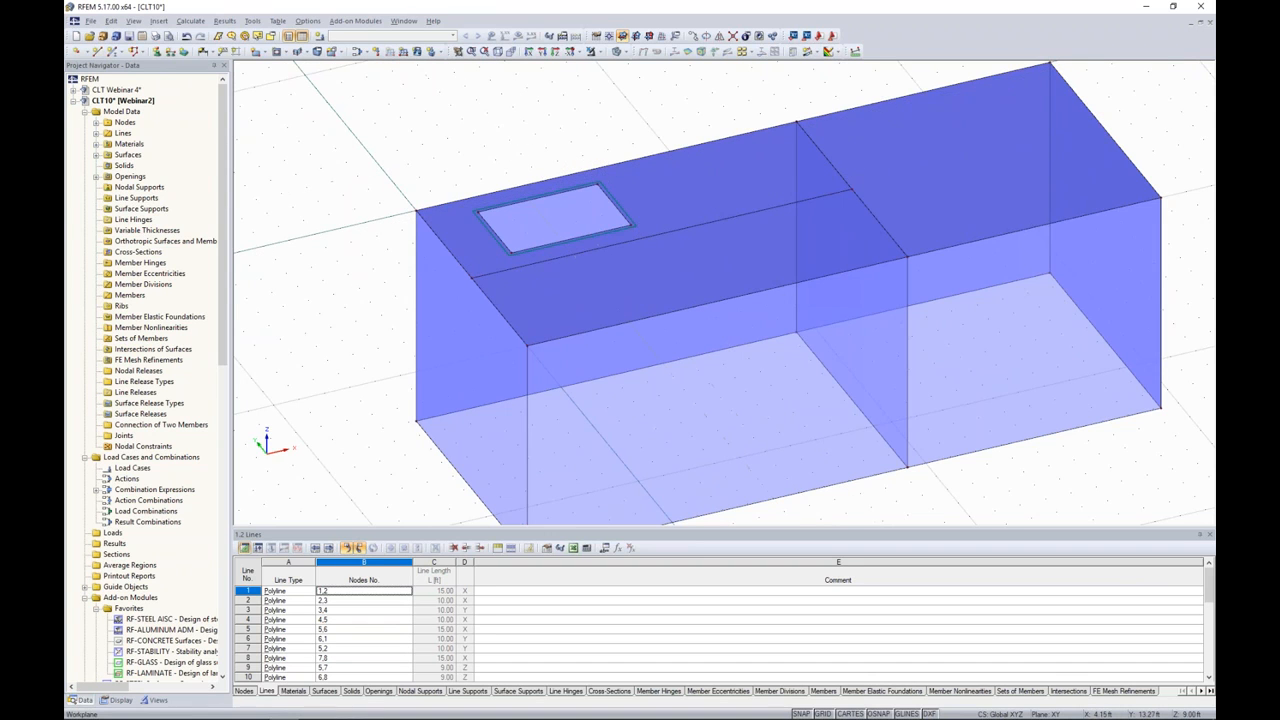
Set the work plane to XZ on the front wall at Y 0, with its origin at the upper corner above X 0
middle_click_drag(490, 159, 520, 195, "ctrl")
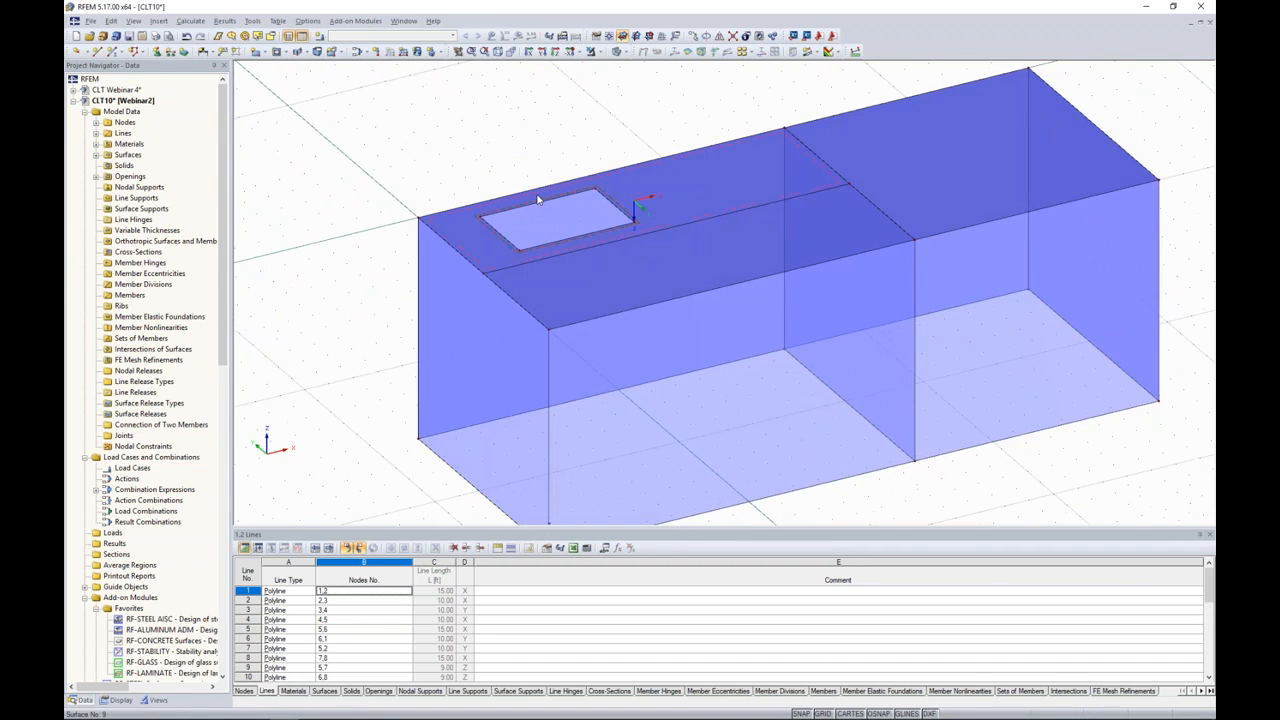
middle_click_drag(606, 357, 543, 283, "ctrl")
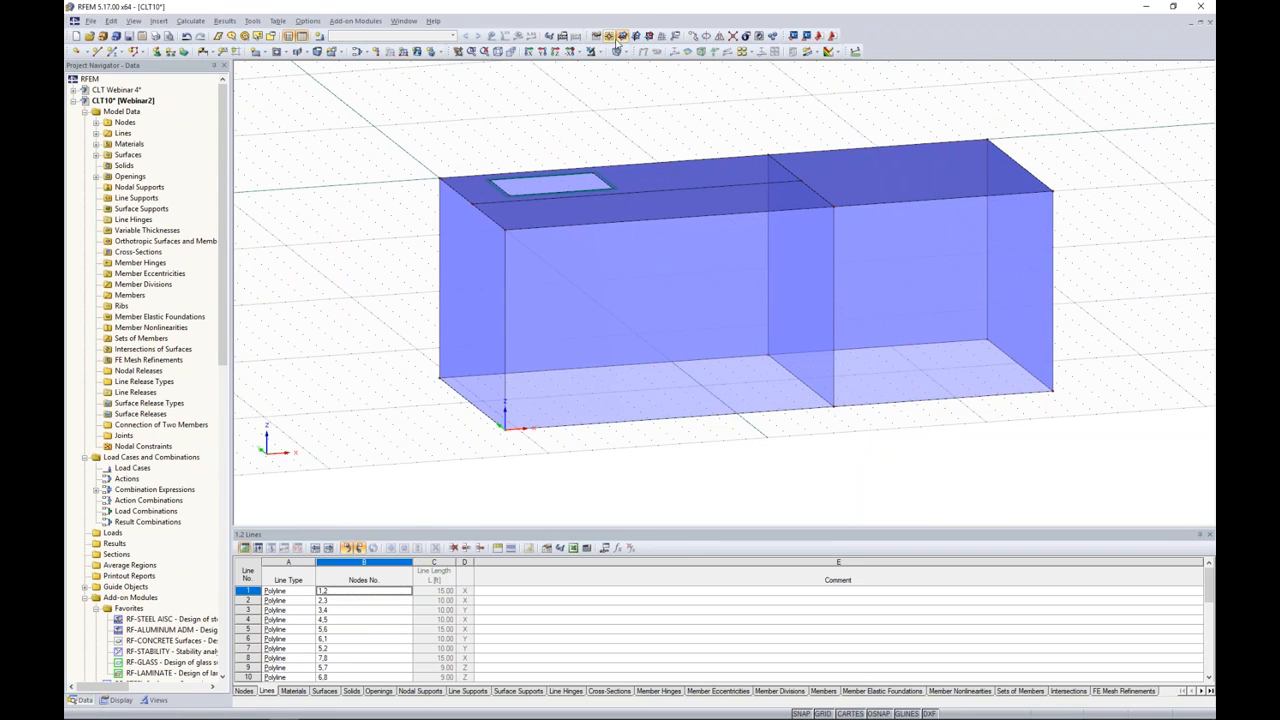
left_click(649, 38)
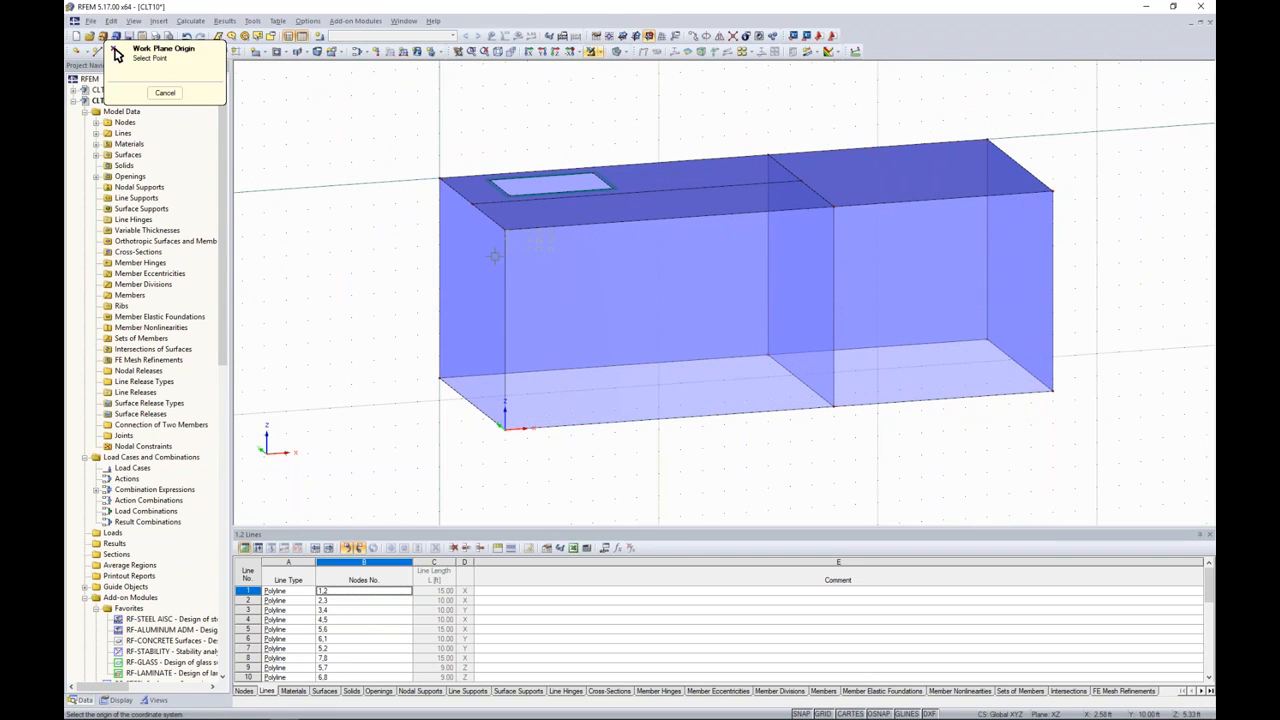
left_click(563, 258)
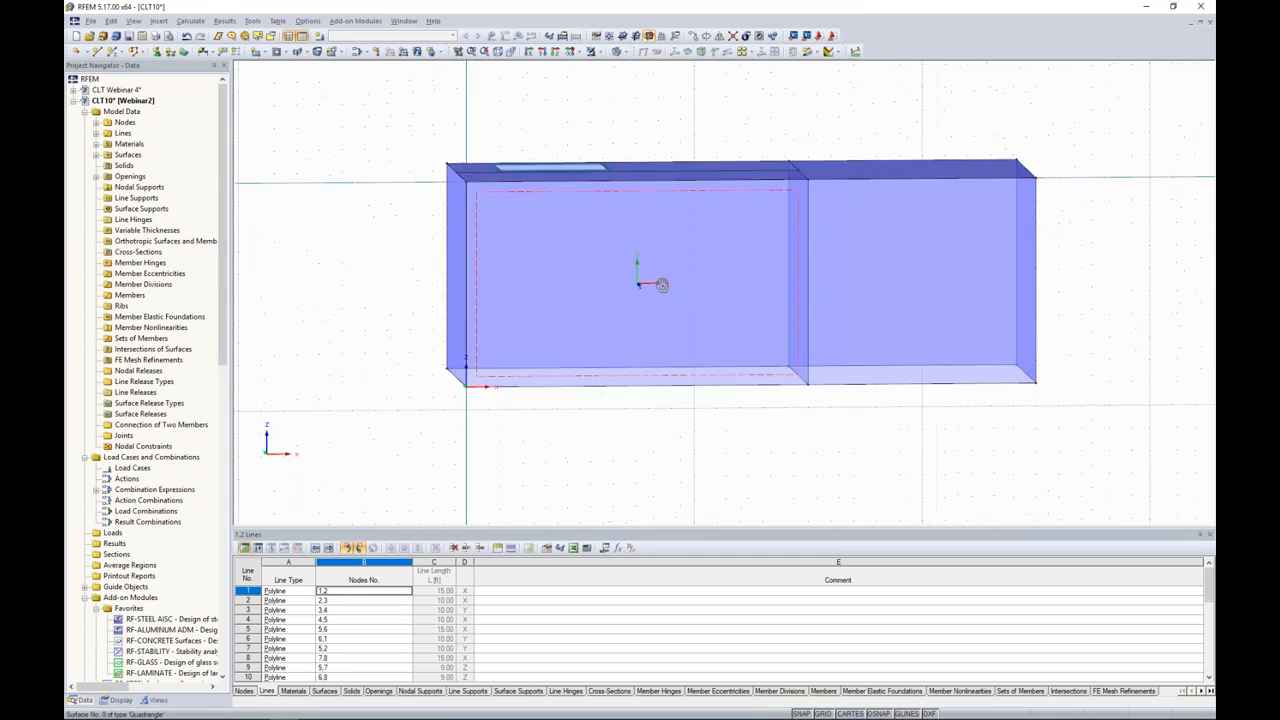
Cut a window opening about 6 ft by 2 ft in the 15 ft front wall and a door opening about 4 ft by 7 ft in the 10 ft front wall
left_click(276, 51)
left_click(545, 216)
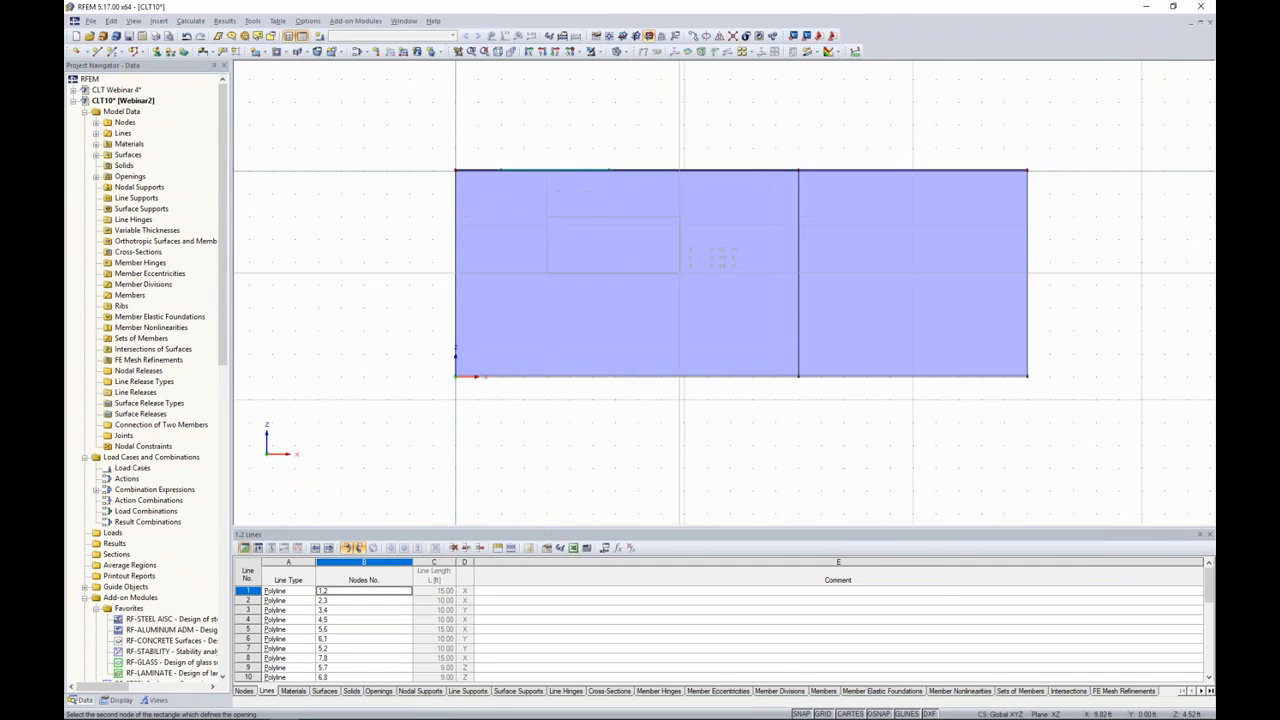
left_click(686, 264)
left_click(890, 217)
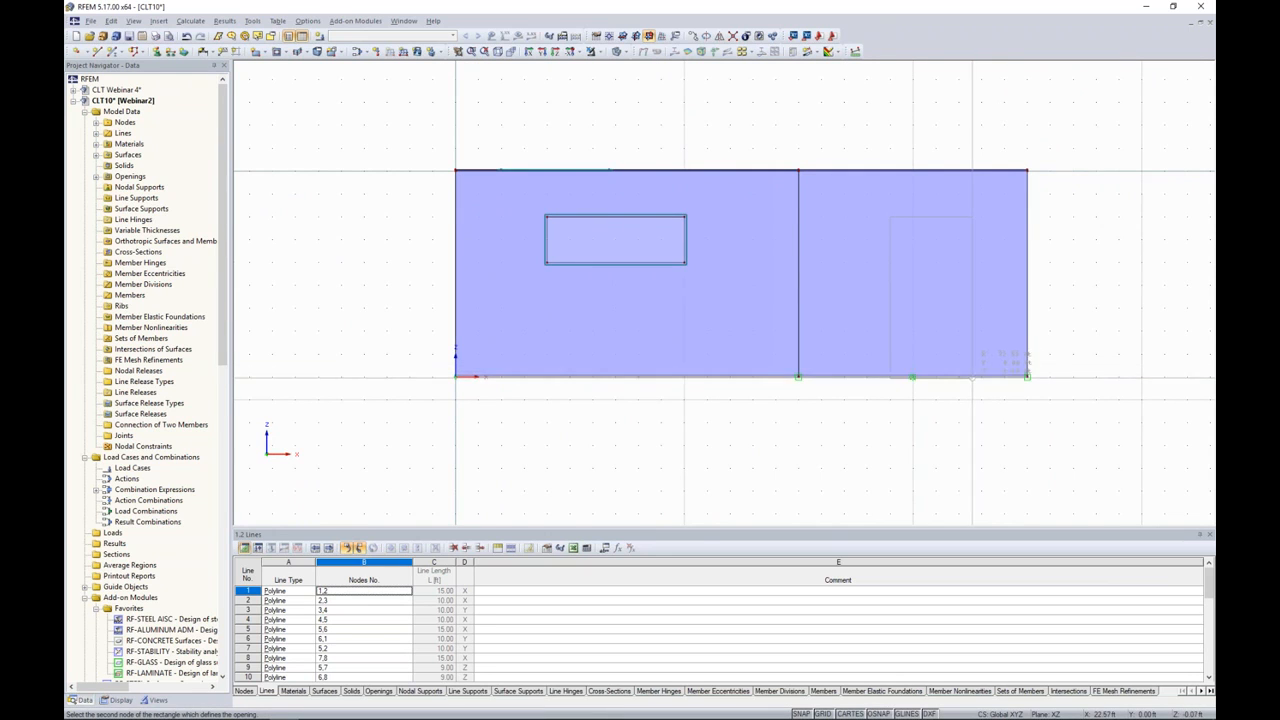
left_click(985, 377)
key("ctrl+shift+i")
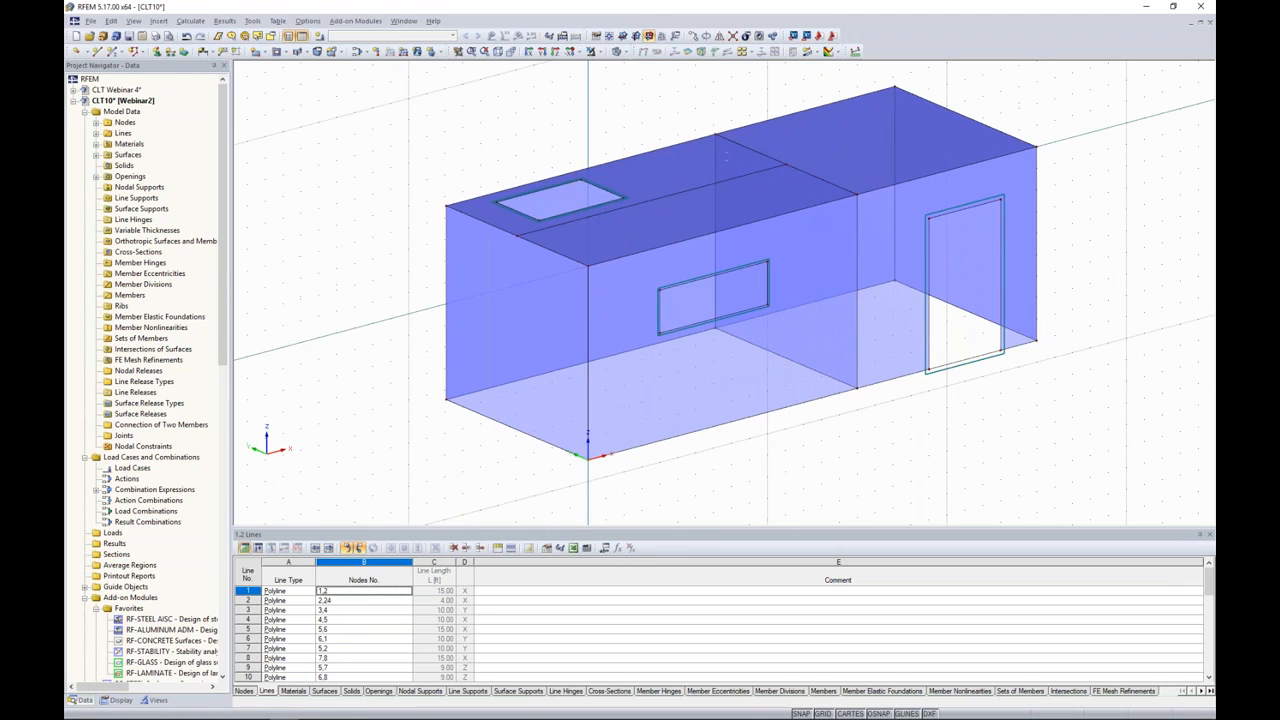
Move the work plane to the wall at Y 10 ft and cut a window opening about 4.5 ft by 2 ft in the 10 ft bay
left_click(600, 36)
left_click(442, 207)
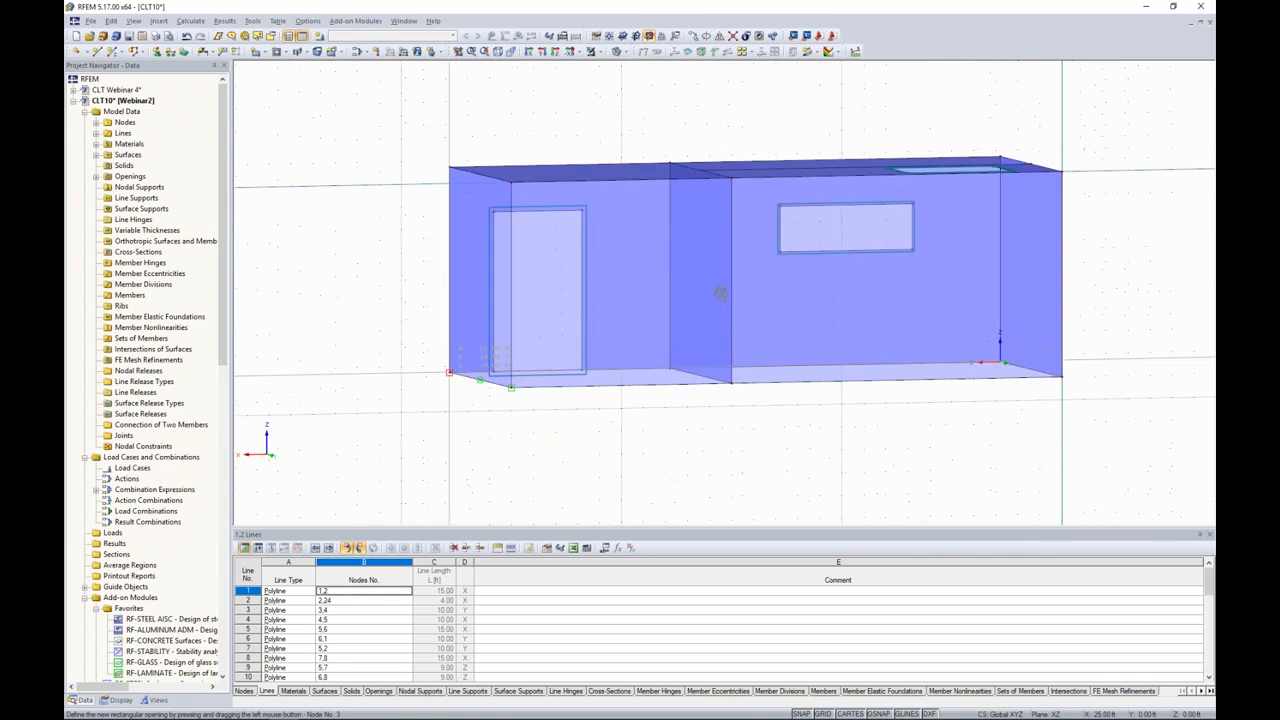
left_click(275, 54)
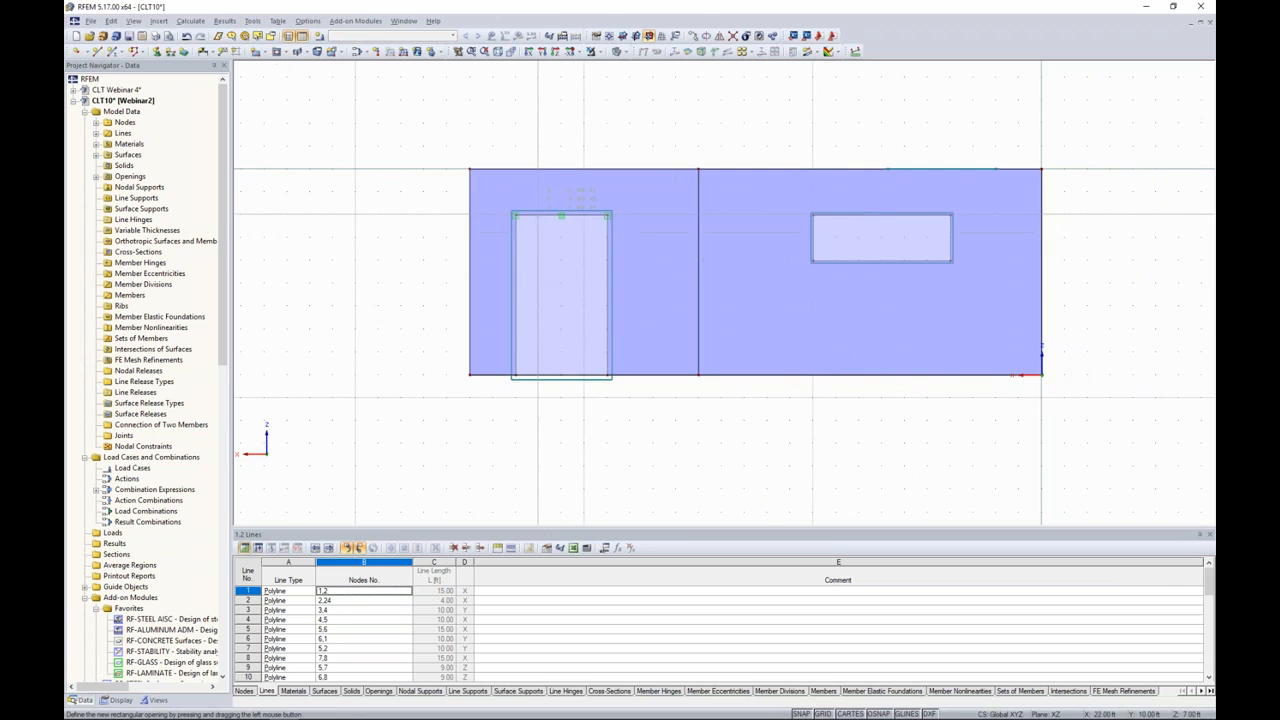
left_click_drag(545, 226, 646, 276)
Set the work plane to YZ on the dividing wall at X 15 ft and cut a door opening about 4 ft by 7 ft
middle_click_drag(700, 275, 900, 367, "ctrl")
left_click(637, 37)
left_click(648, 36)
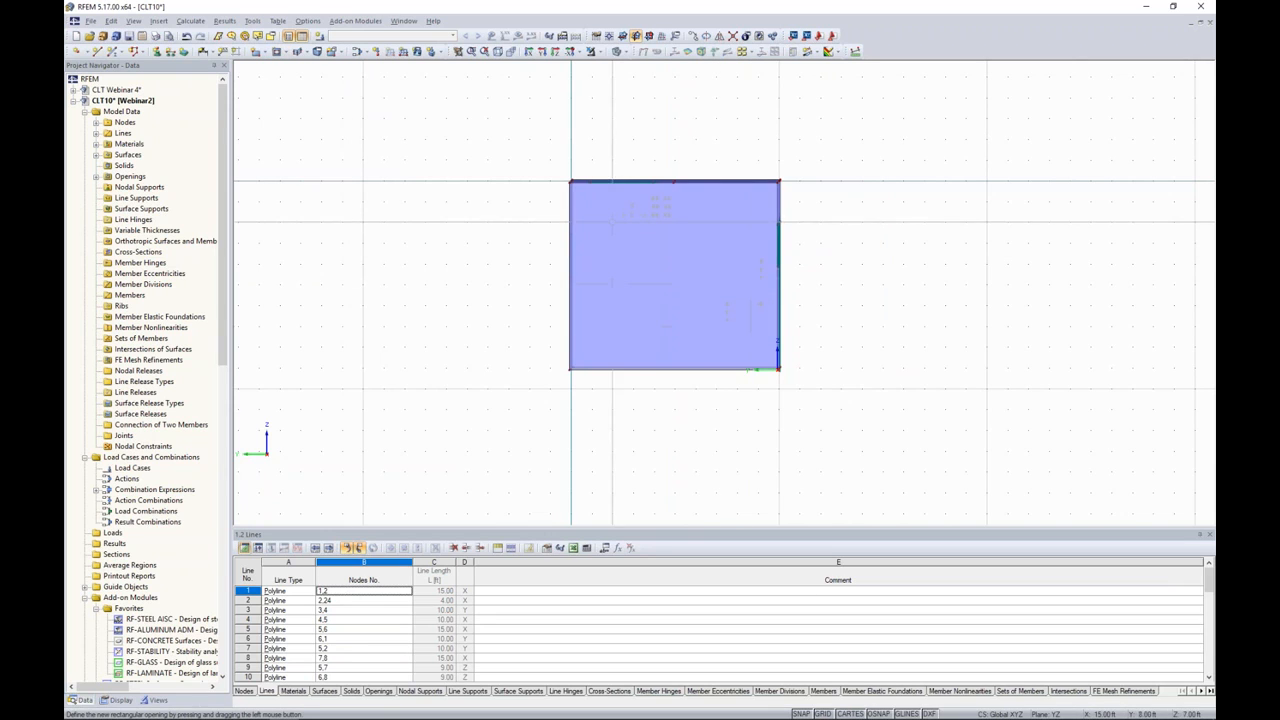
left_click(636, 222)
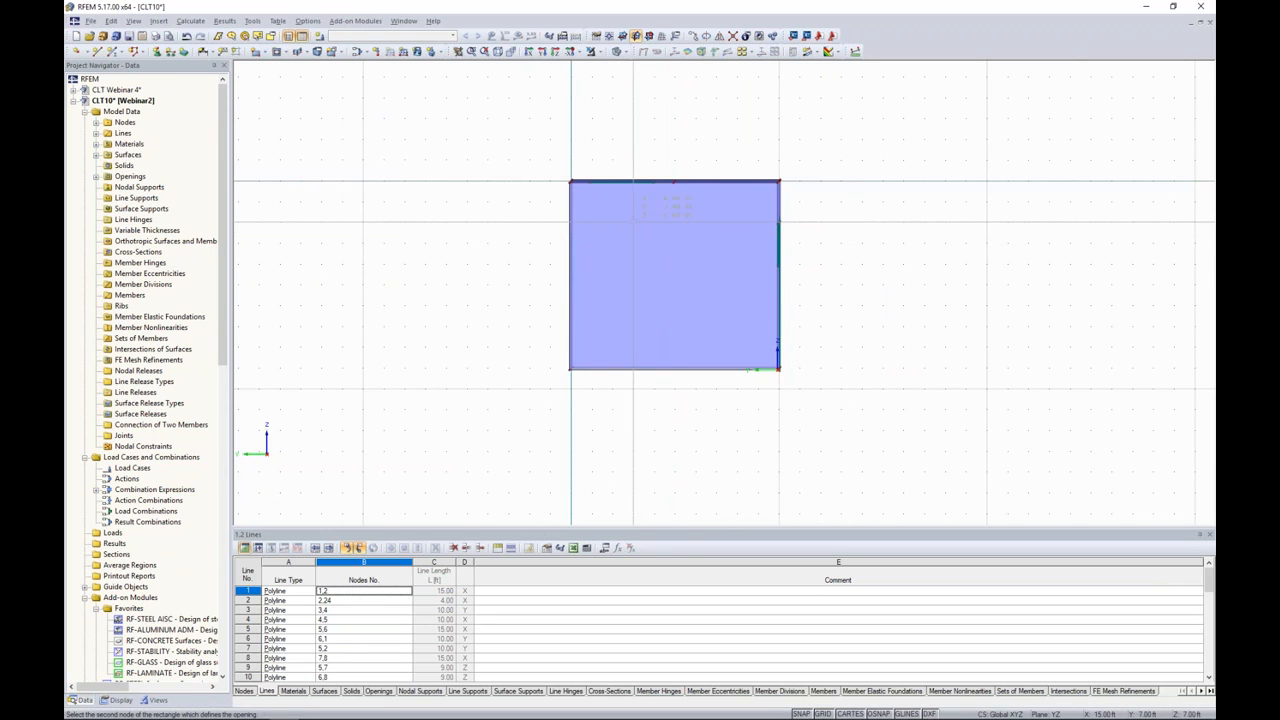
left_click(716, 367)
middle_click_drag(936, 298, 758, 365, "ctrl")
key("Escape")
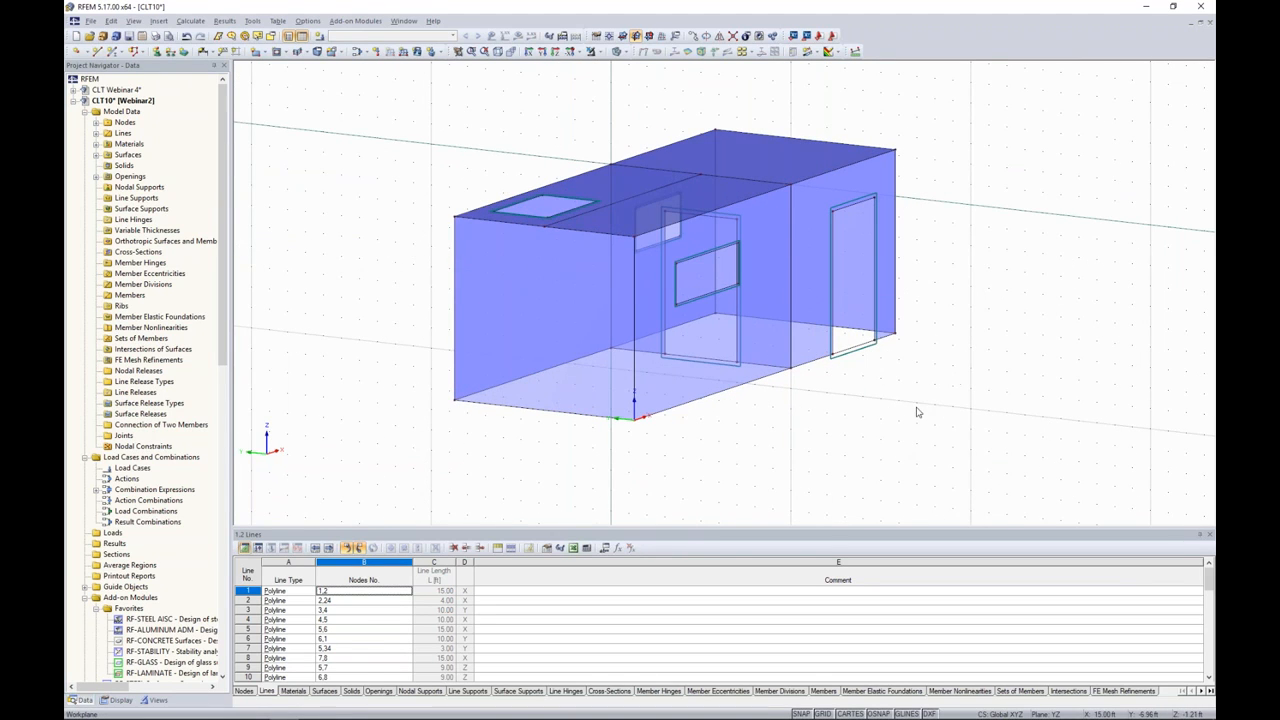
Hide the grid and copy the entire structure 9 ft upward as a second storey
middle_click_drag(918, 412, 766, 414, "ctrl")
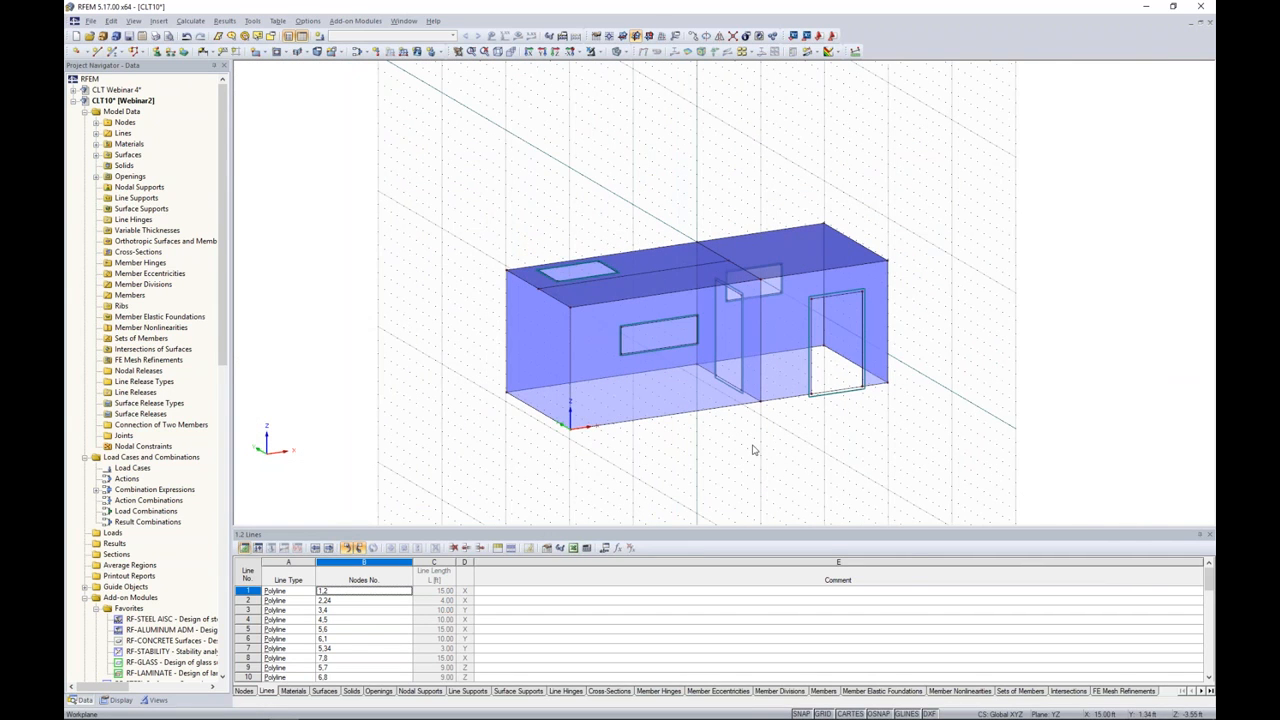
left_click(821, 713)
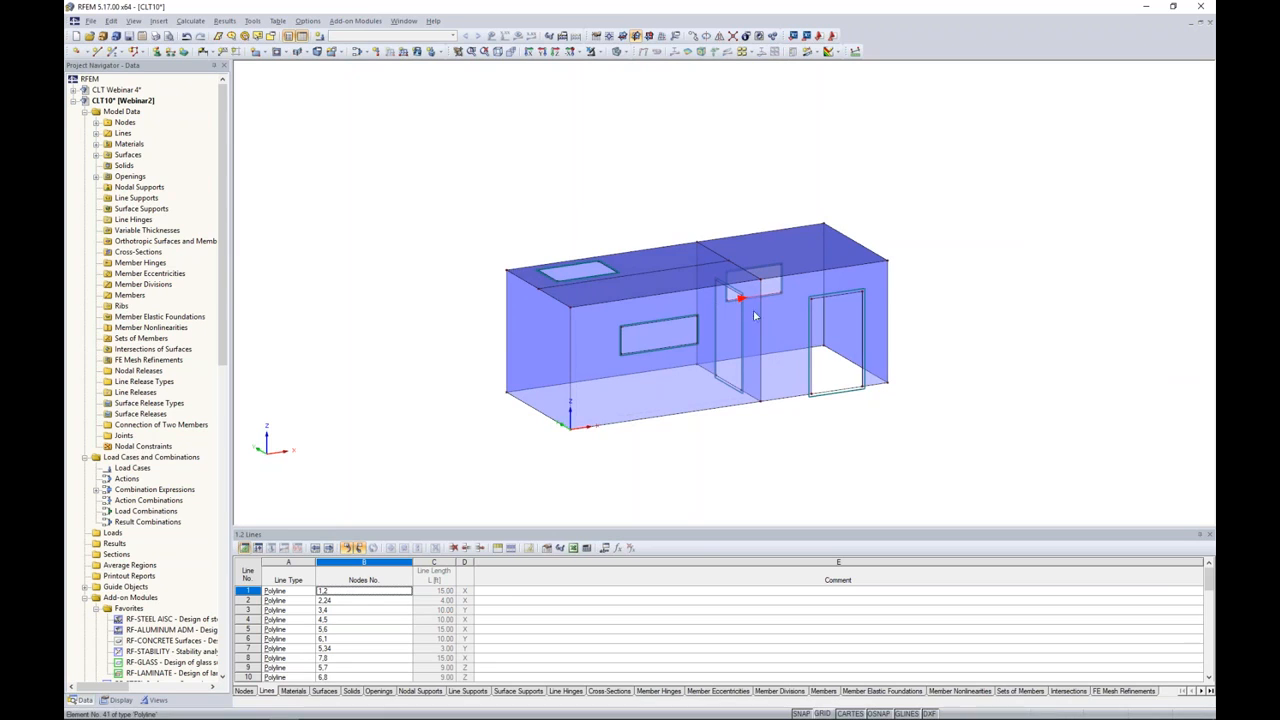
scroll(777, 427, "up", 1)
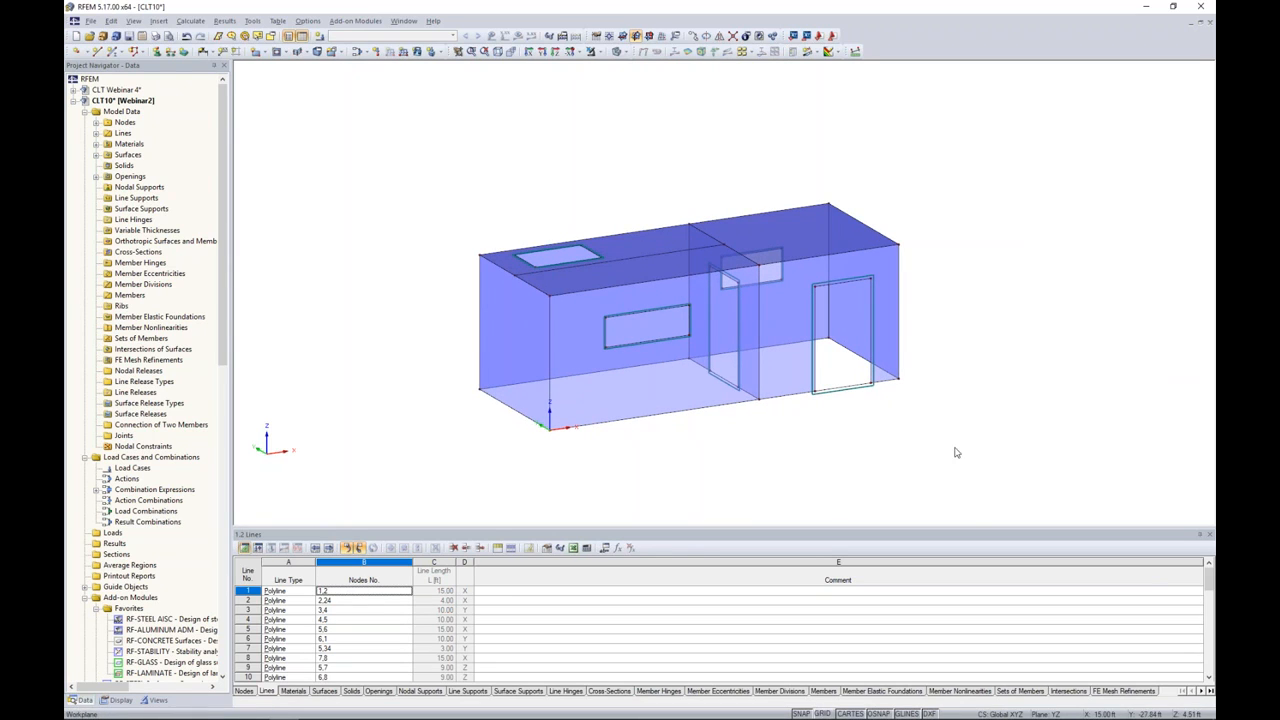
left_click_drag(968, 499, 450, 155)
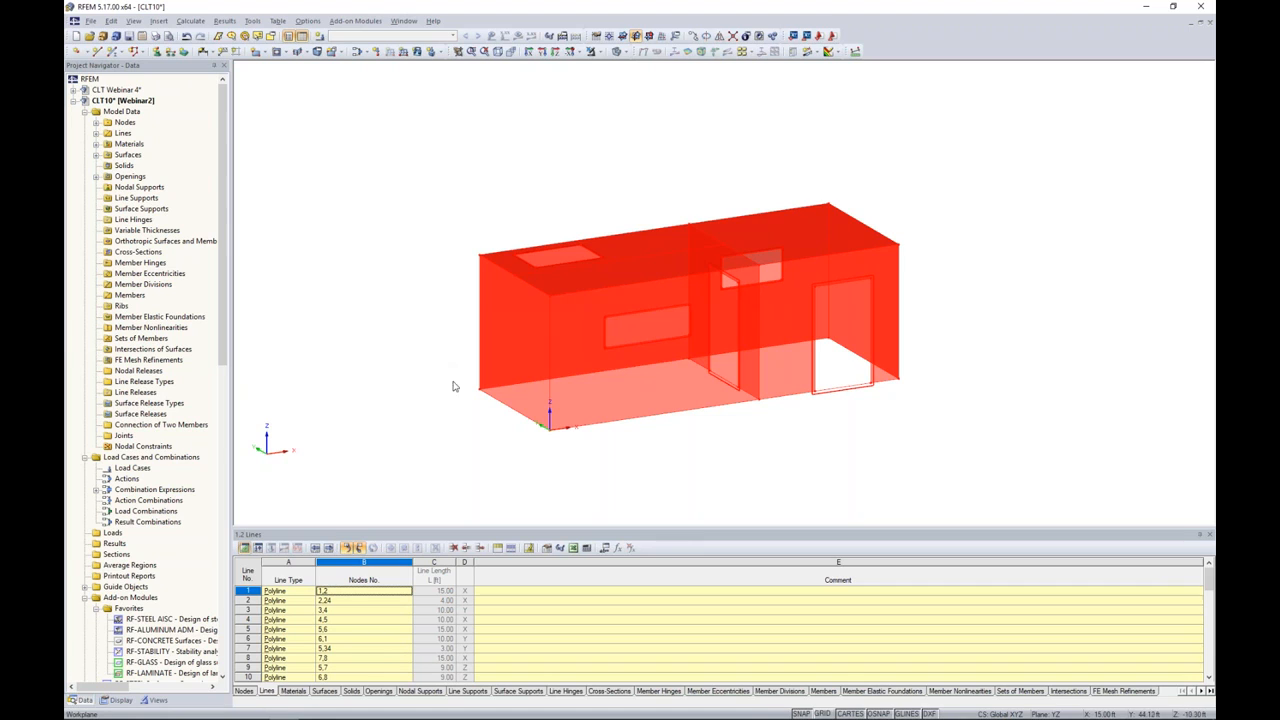
left_click_drag(483, 393, 482, 255, "ctrl")
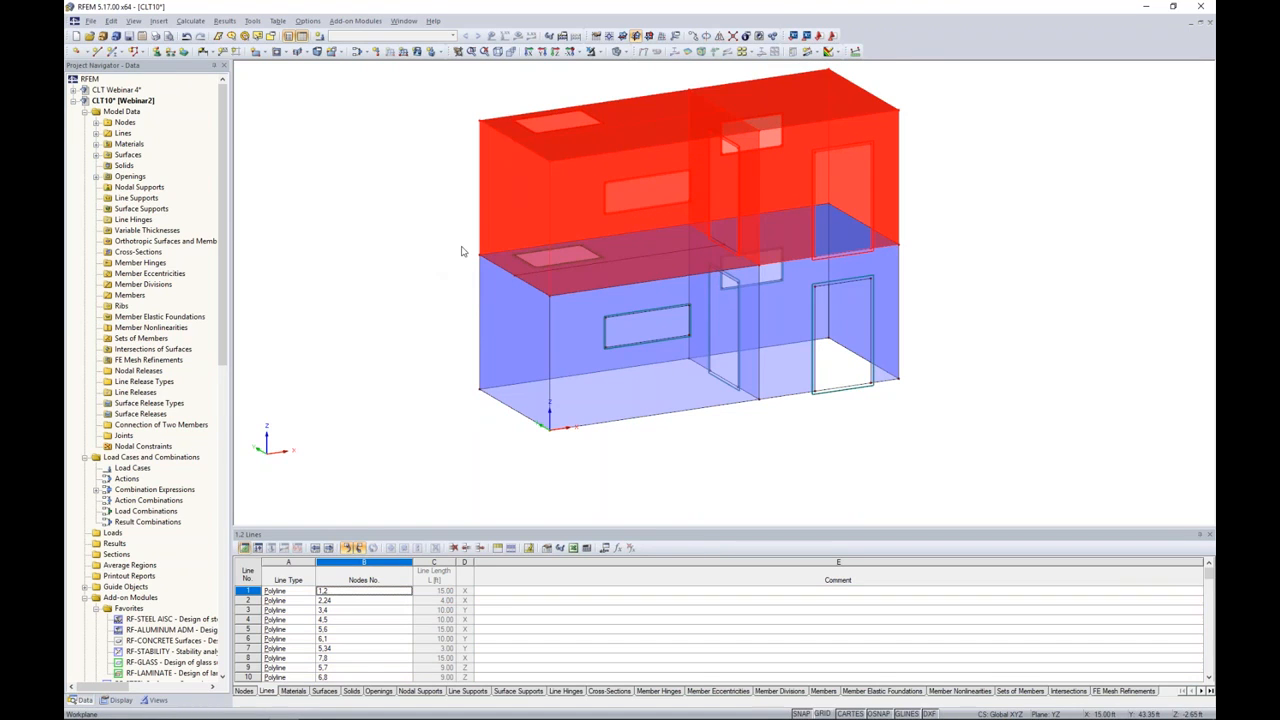
Switch the two-storey model to the wireframe display
middle_click_drag(1031, 301, 965, 284, "ctrl")
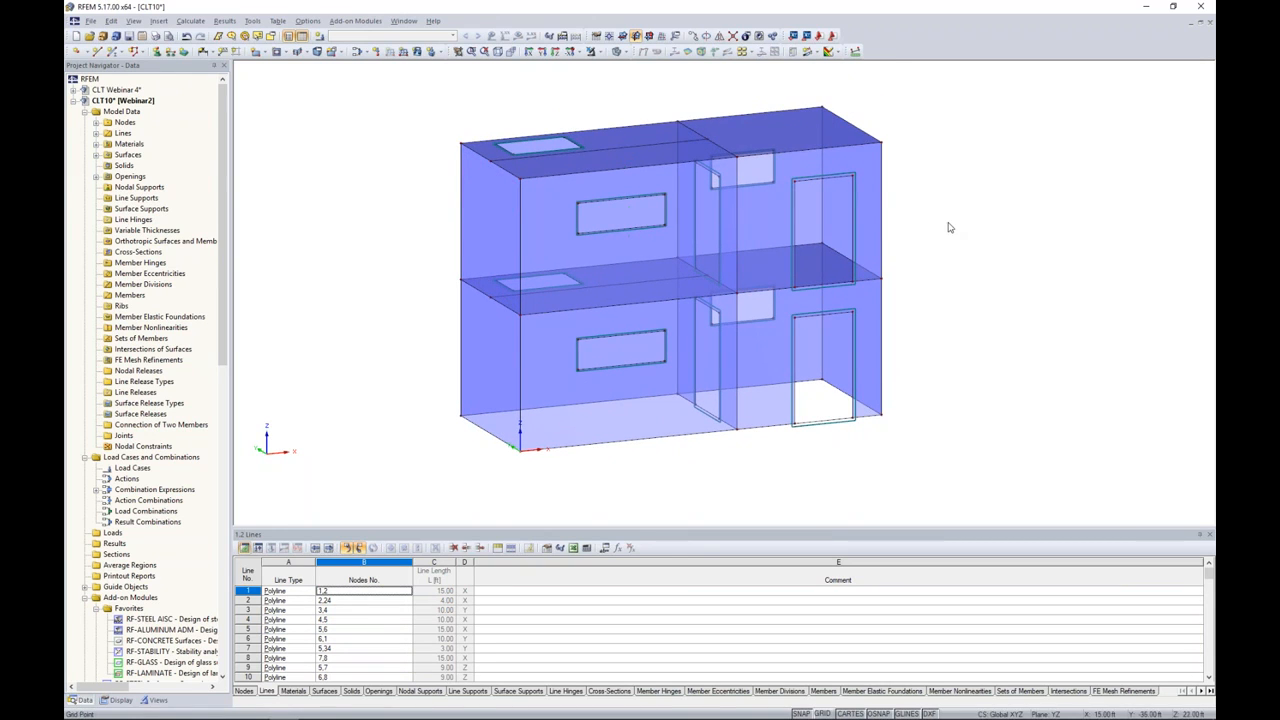
middle_click_drag(953, 223, 998, 251, "ctrl")
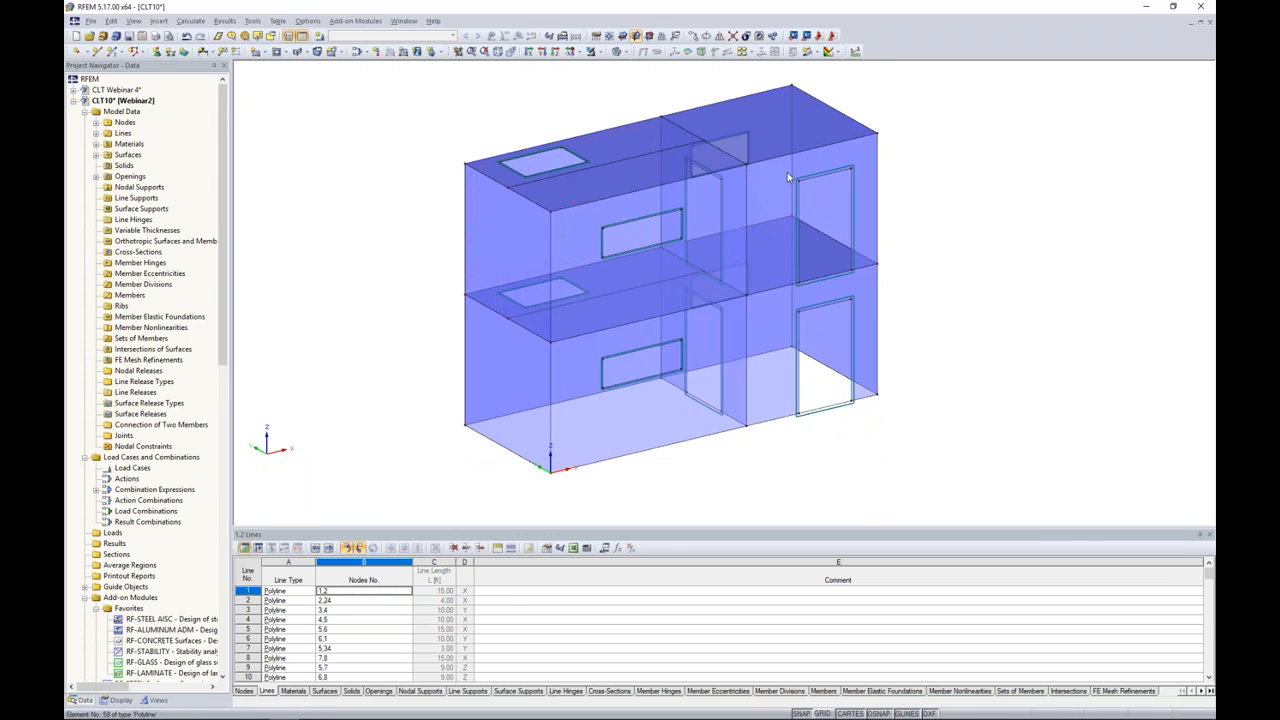
left_click(620, 51)
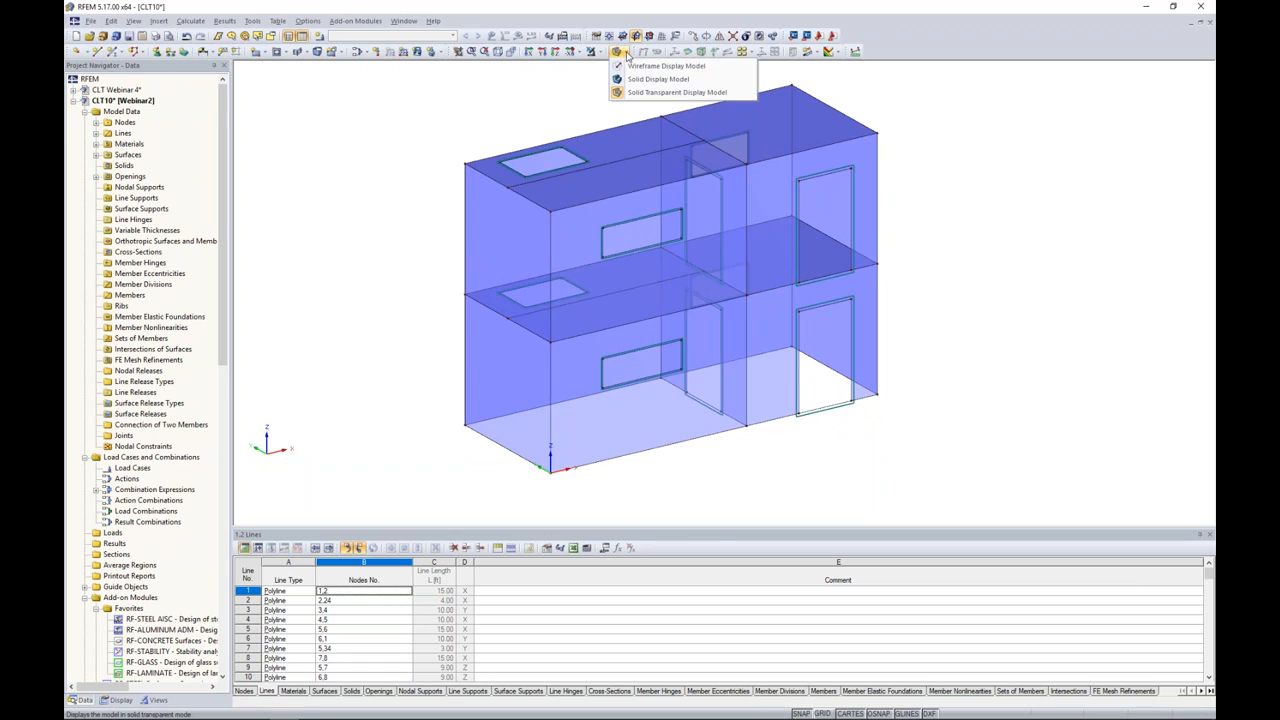
left_click(631, 67)
scroll(527, 183, "up", 3)
scroll(527, 183, "up", 5)
scroll(530, 183, "down", 3)
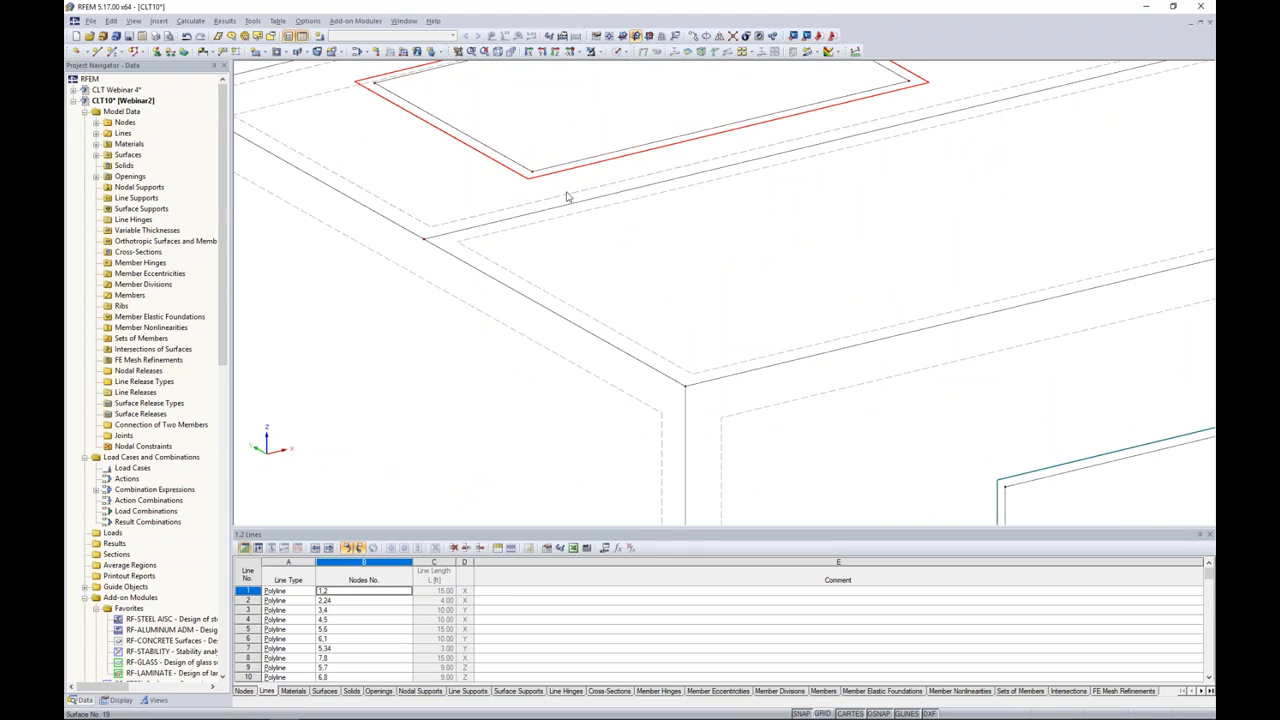
Remove the rectangular opening from the second storey's top surface, including its leftover boundary lines and nodes
scroll(528, 283, "up", 2)
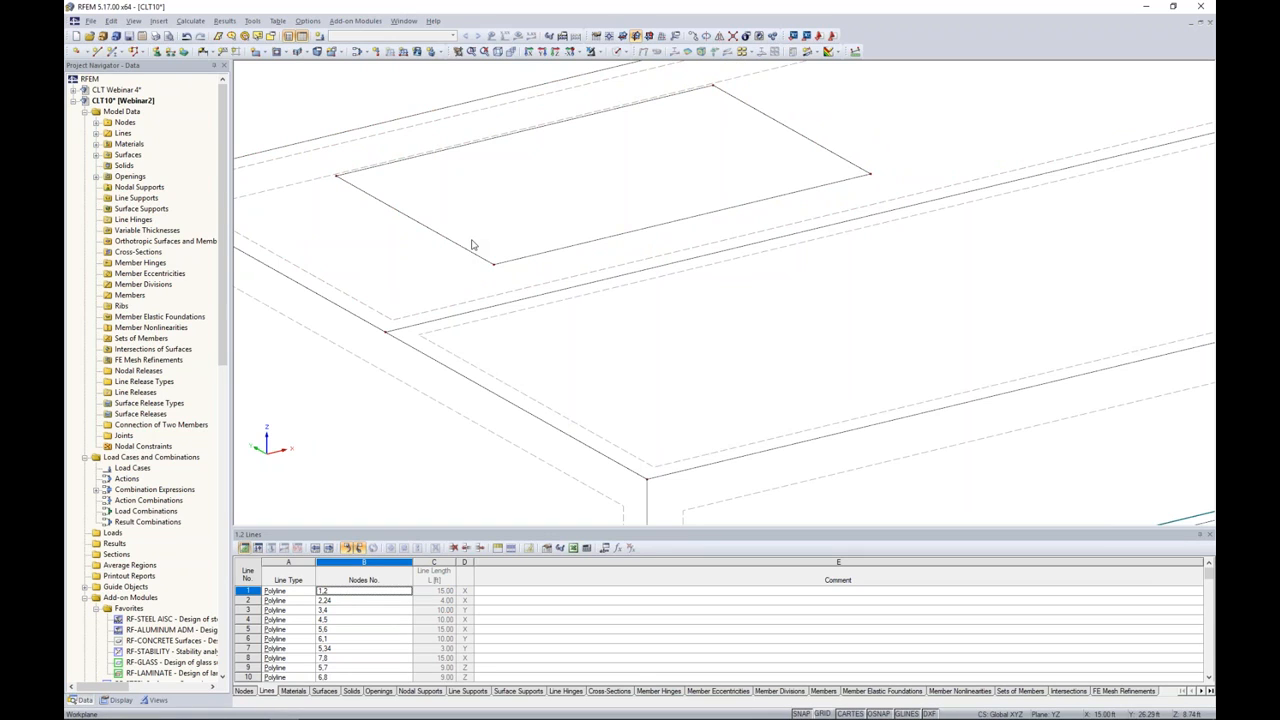
left_click_drag(506, 279, 451, 240)
key("Delete")
left_click_drag(895, 185, 790, 131)
key("Delete")
middle_click_drag(600, 174, 543, 271, "ctrl")
left_click_drag(576, 222, 514, 168)
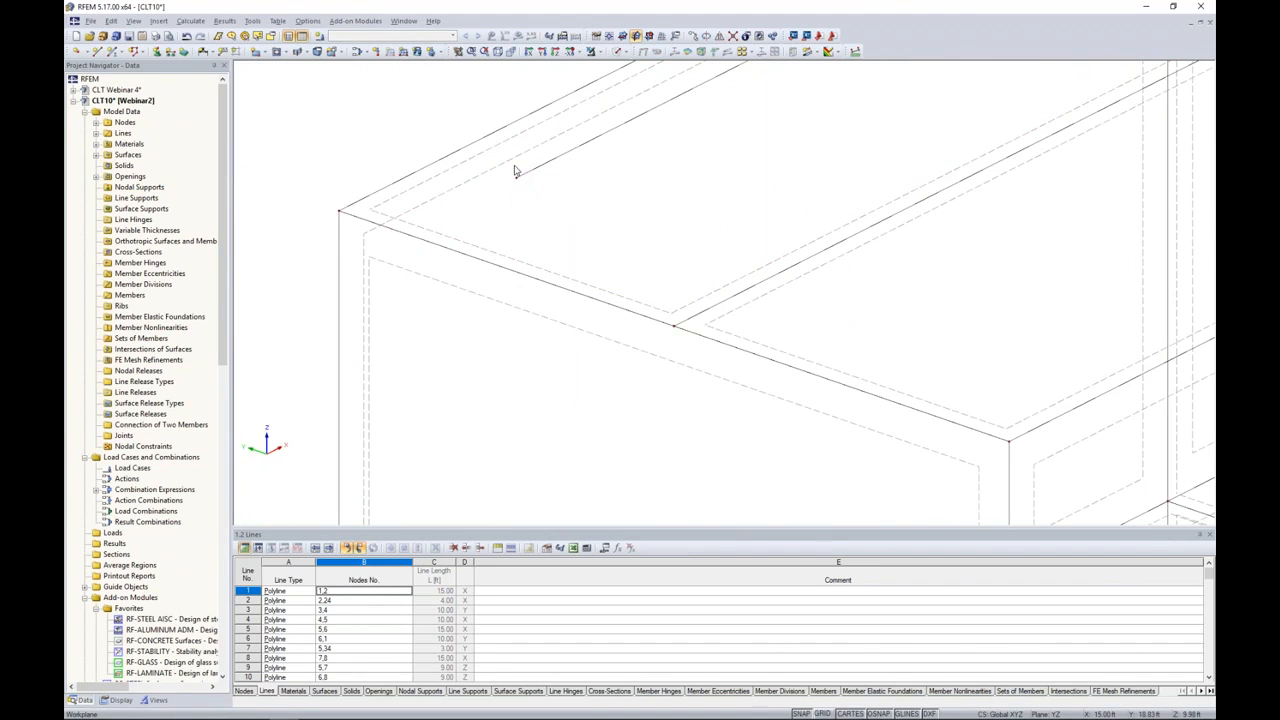
middle_click_drag(677, 168, 579, 281)
key("Delete")
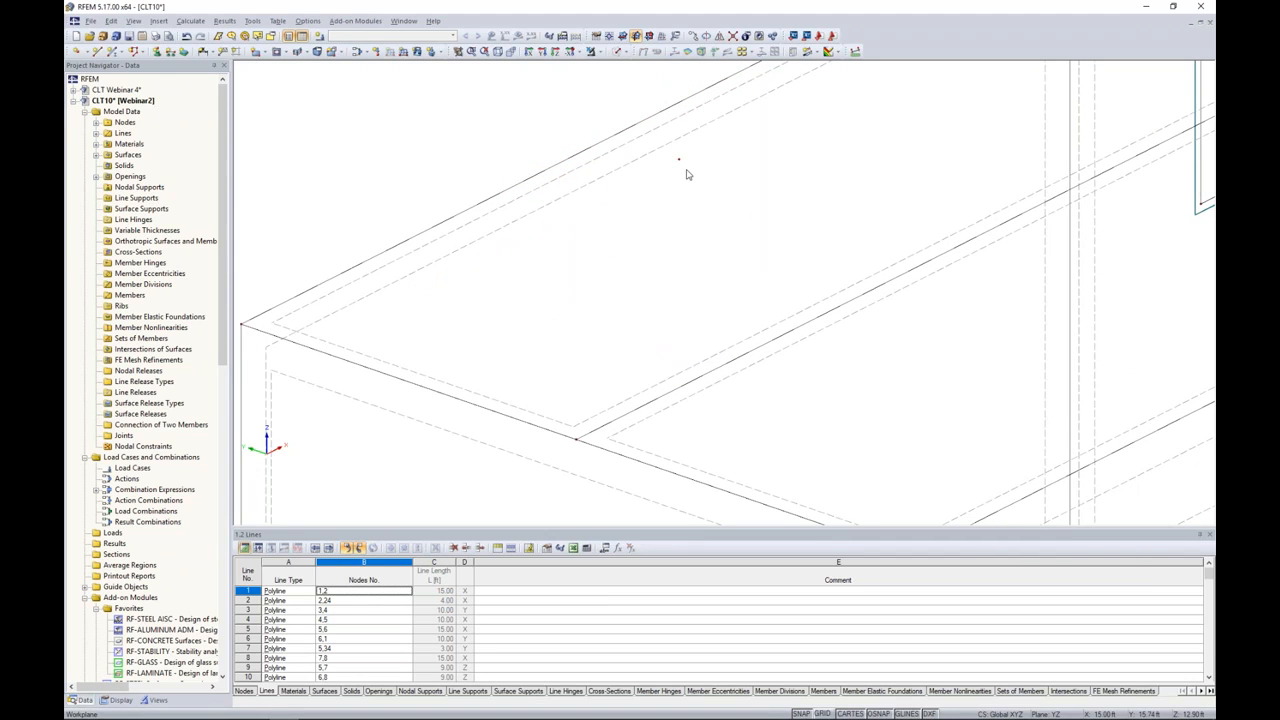
Delete the entrance door opening in the second storey's front wall together with its boundary lines
scroll(742, 212, "down", 5)
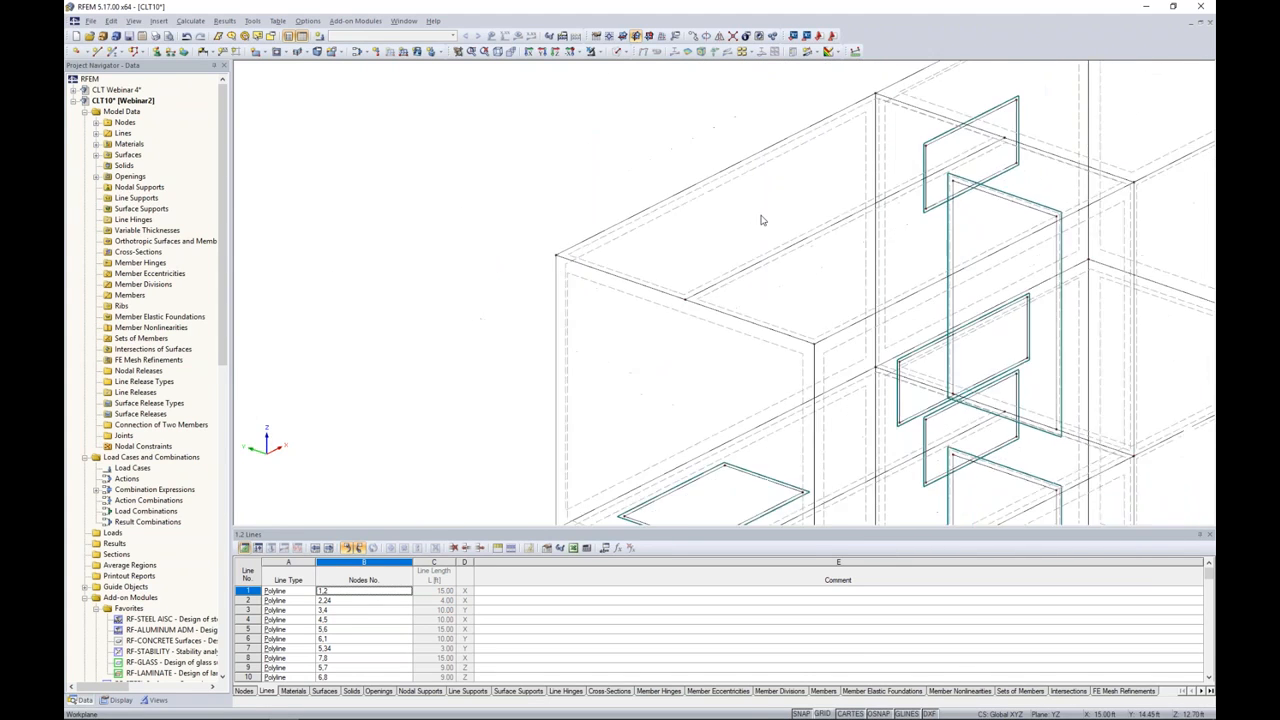
middle_click_drag(742, 212, 831, 290, "ctrl")
scroll(878, 174, "up", 2)
key("Delete")
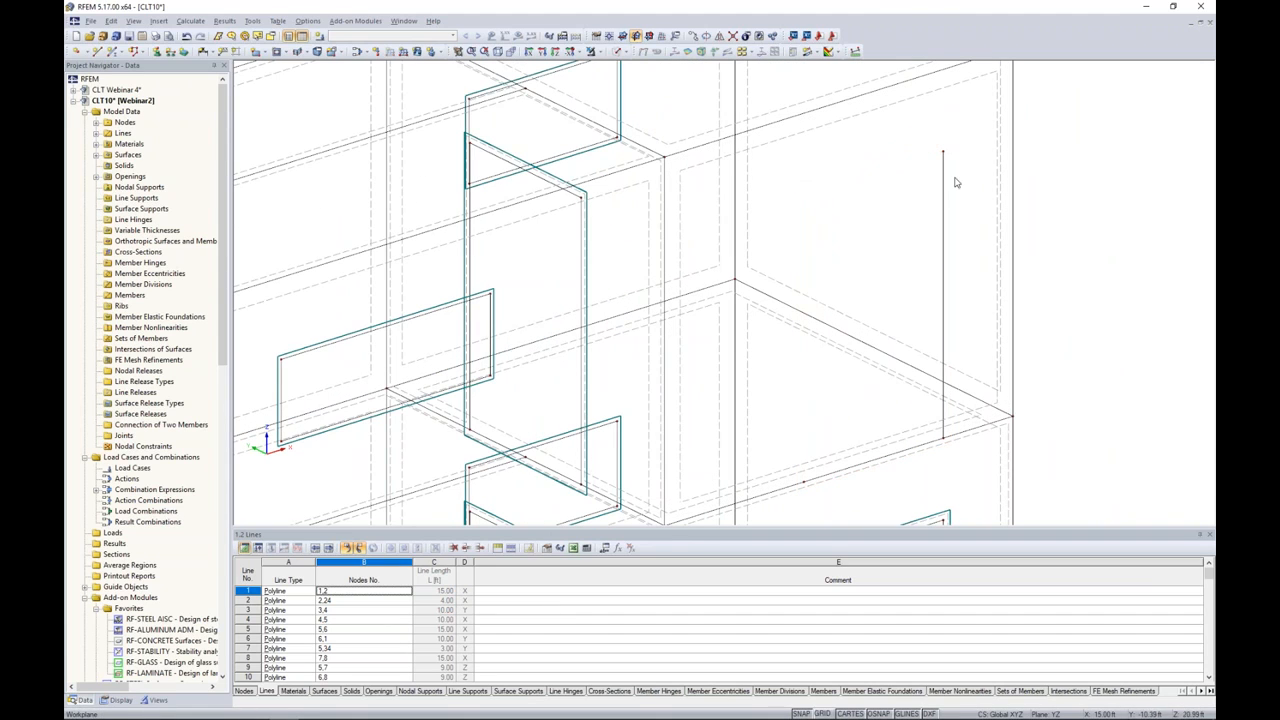
Switch the whole two-storey model to the solid transparent display
scroll(923, 186, "down", 4)
scroll(923, 186, "down", 2)
middle_click_drag(1045, 330, 904, 315, "ctrl")
left_click(621, 51)
left_click(660, 92)
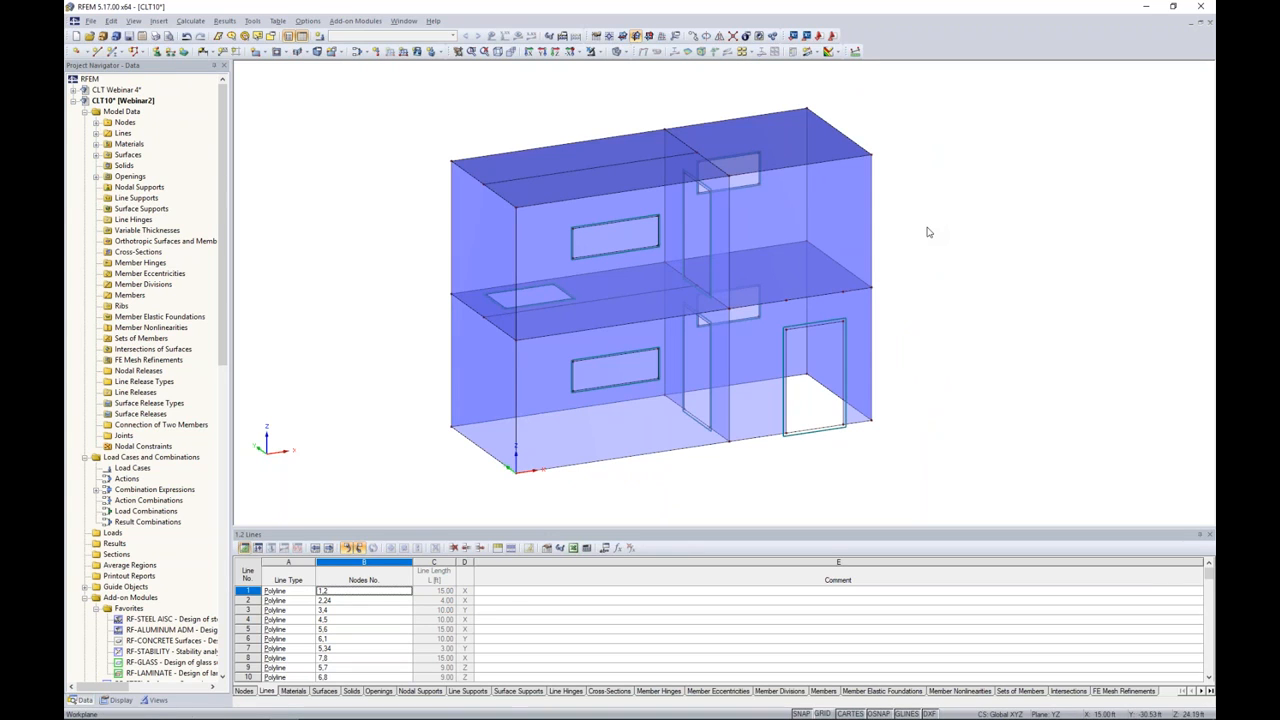
Select all second-storey objects and hide them so that only the first storey stays active
scroll(620, 340, "up", 3)
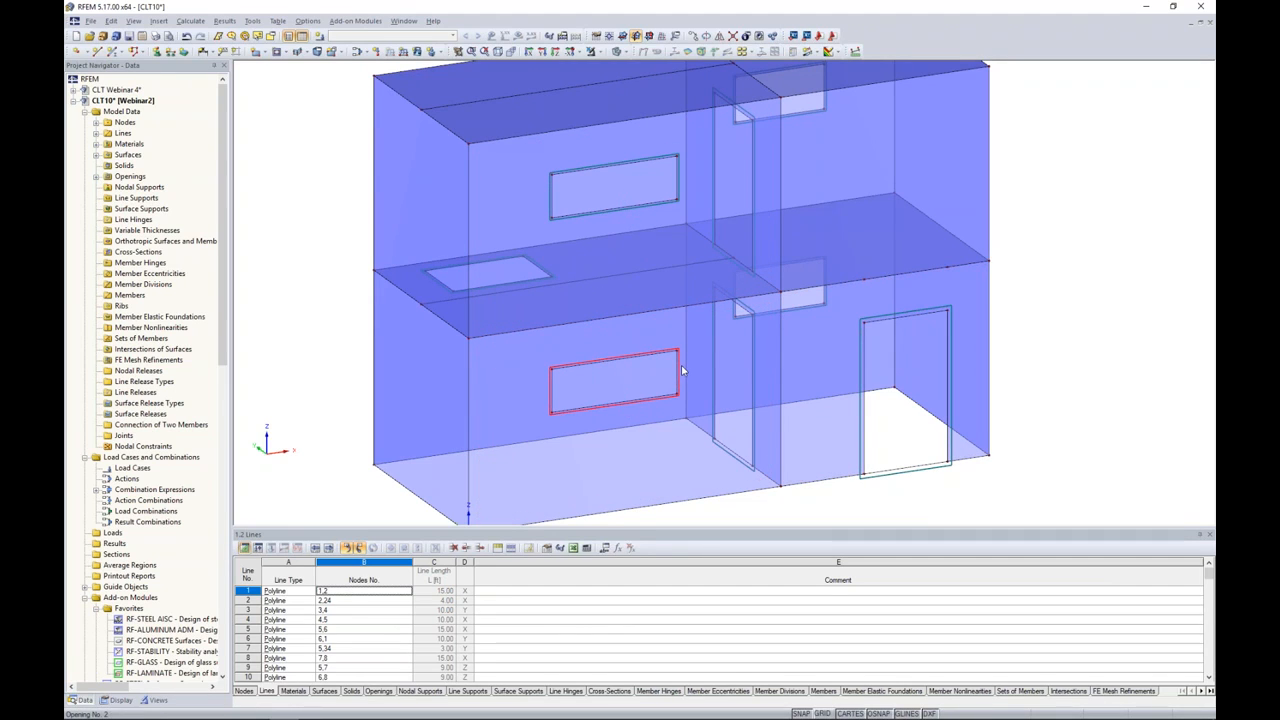
middle_click_drag(1097, 269, 972, 275, "ctrl")
scroll(1022, 212, "down", 1)
left_click_drag(972, 272, 370, 94)
left_click(591, 51)
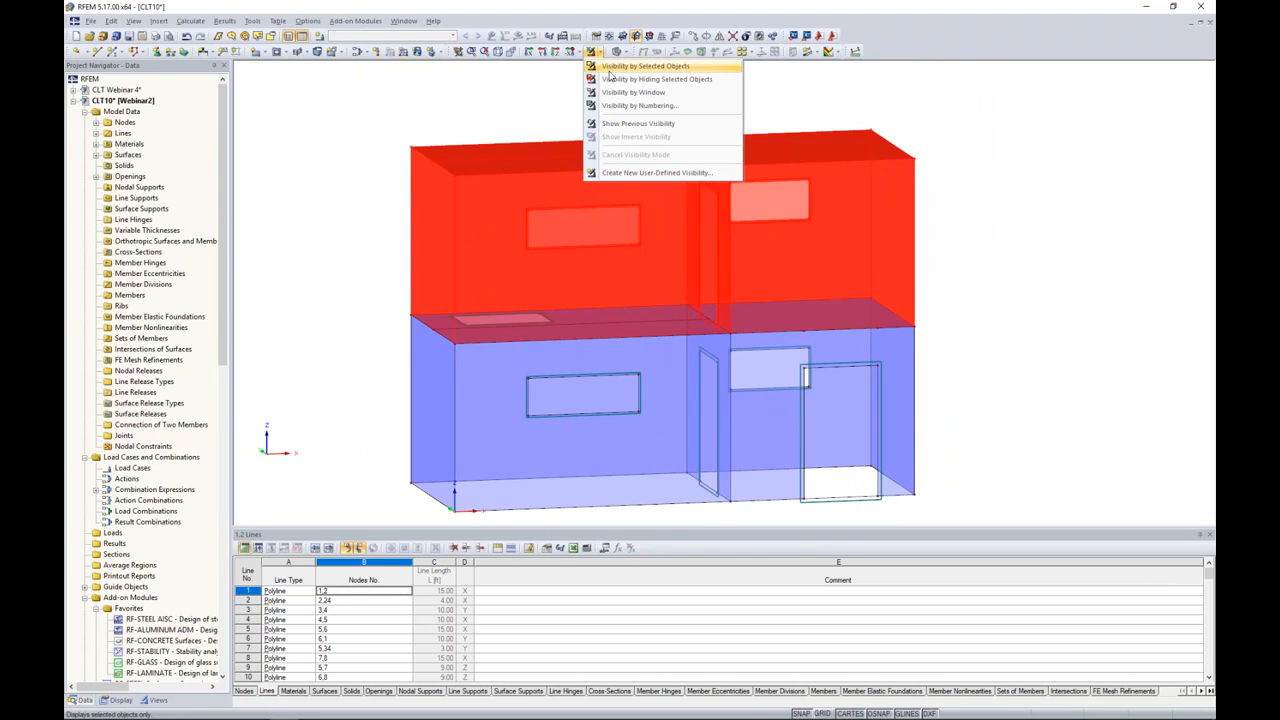
left_click(613, 80)
Start a new beam member and define a rectangular timber cross-section with b 6 in and h 10 in
middle_click_drag(491, 191, 604, 293, "ctrl")
scroll(604, 293, "up", 4)
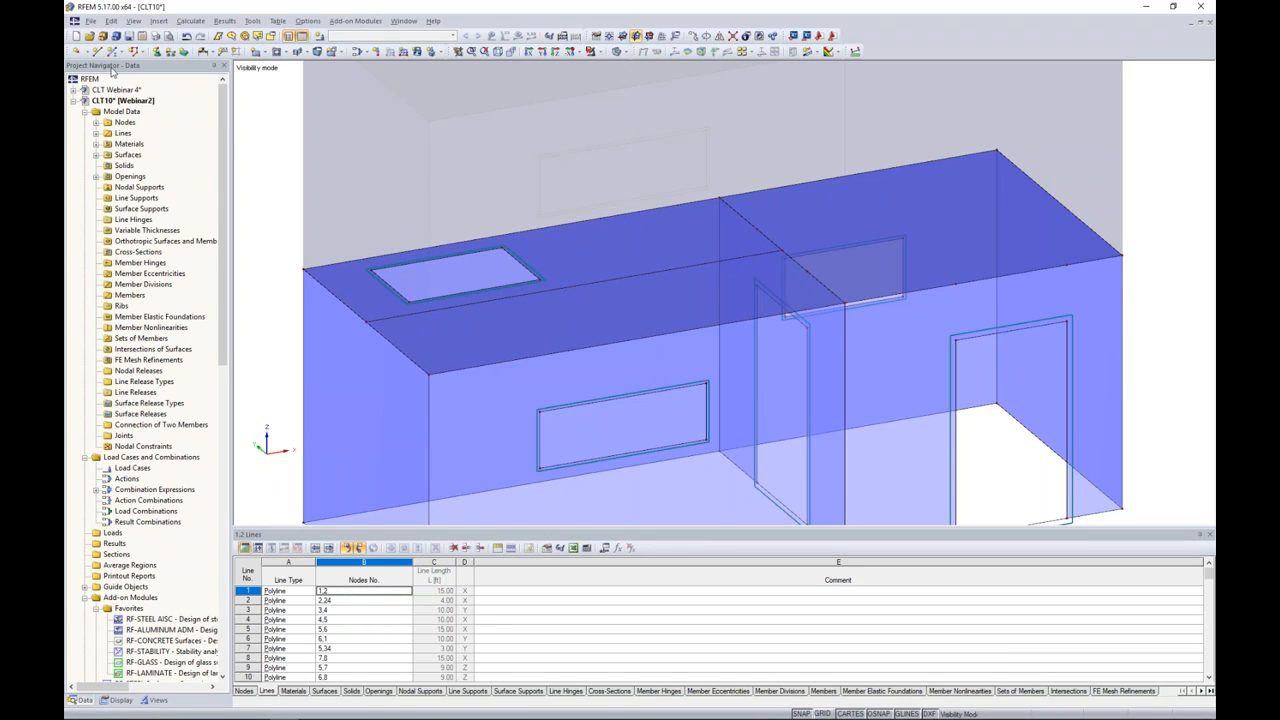
left_click(114, 53)
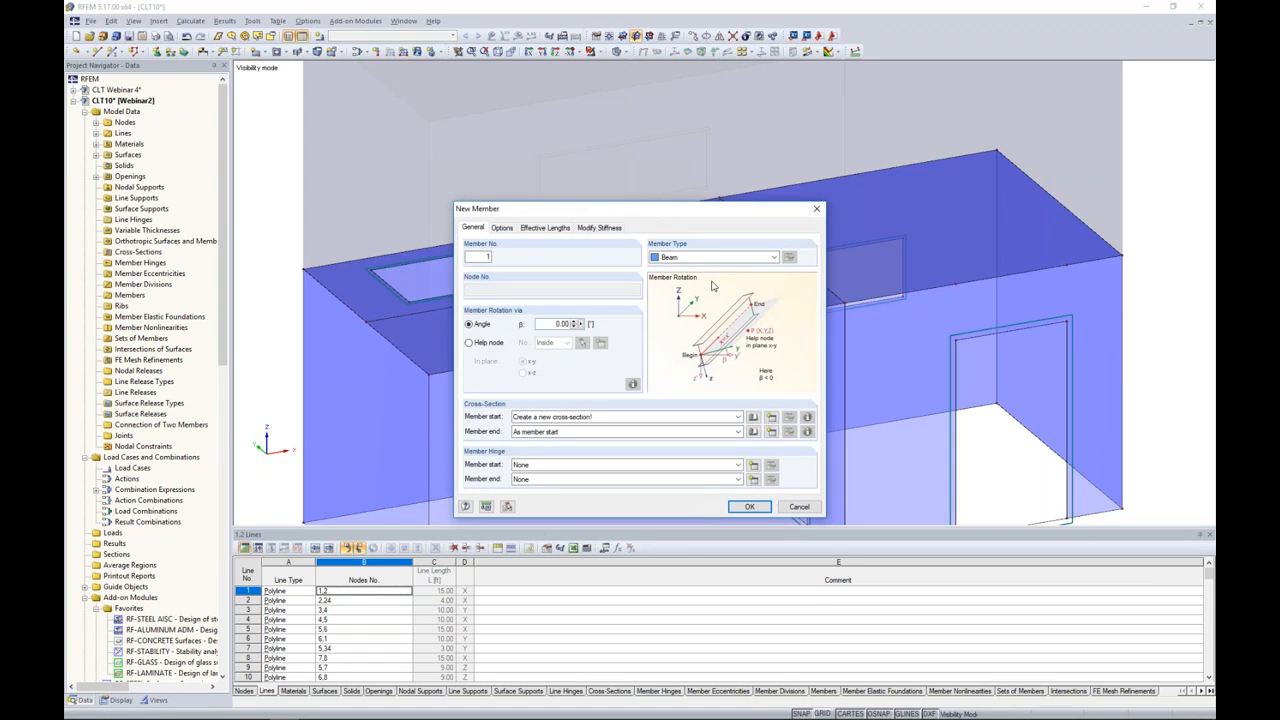
left_click(753, 417)
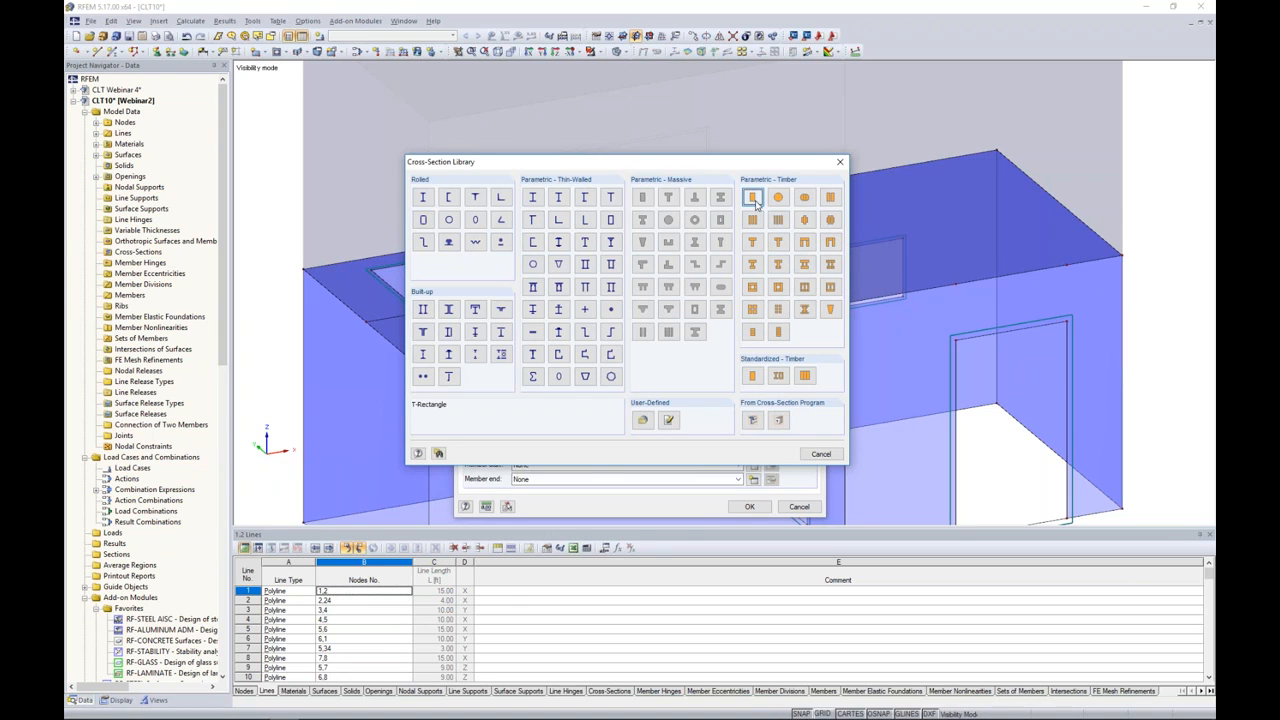
key("Escape")
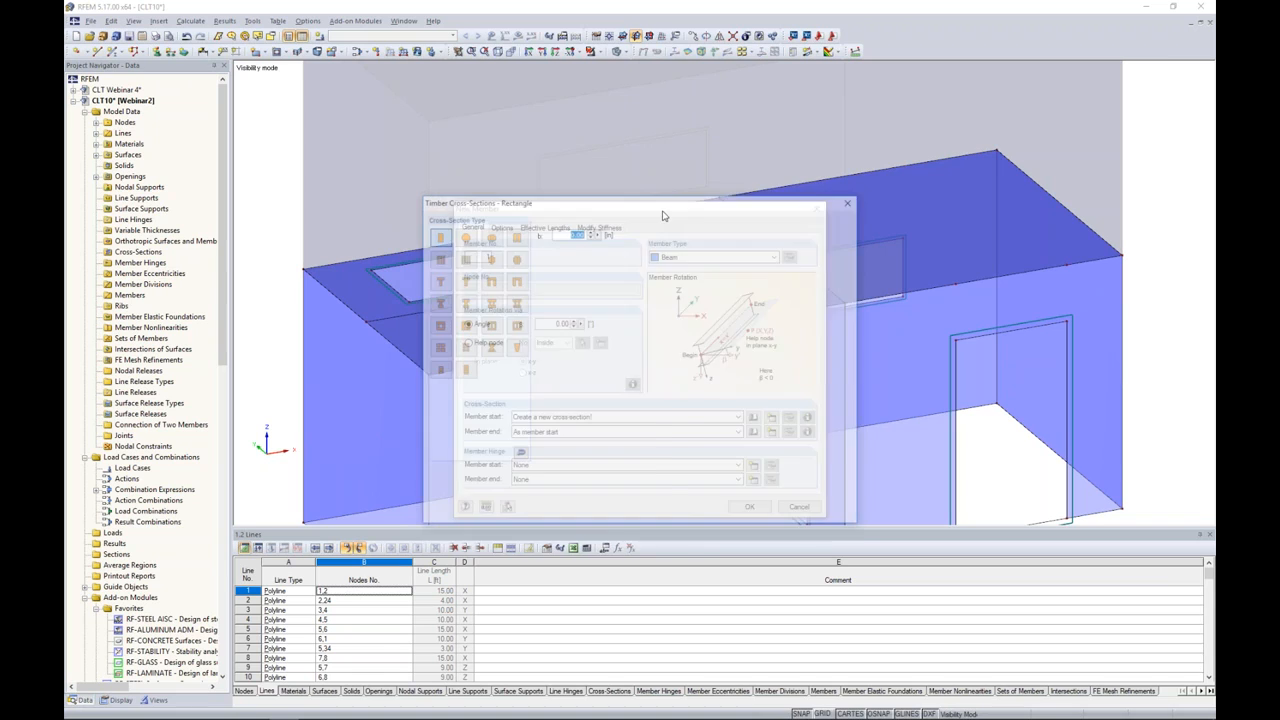
type("6")
key("Tab")
type("1")
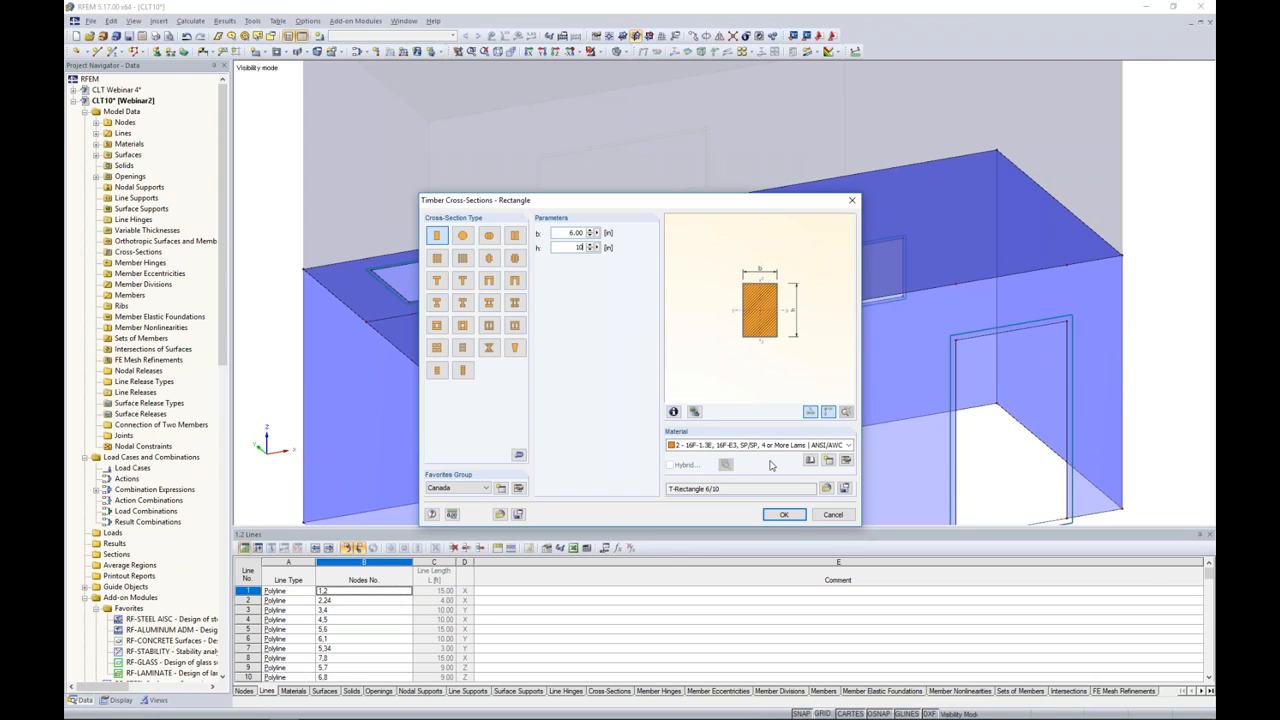
Filter the material library to Wood (North America), ANSI/AWC NDS-2015, and Table 5A for structural glued laminated softwood timber stressed primarily in bending
left_click(810, 460)
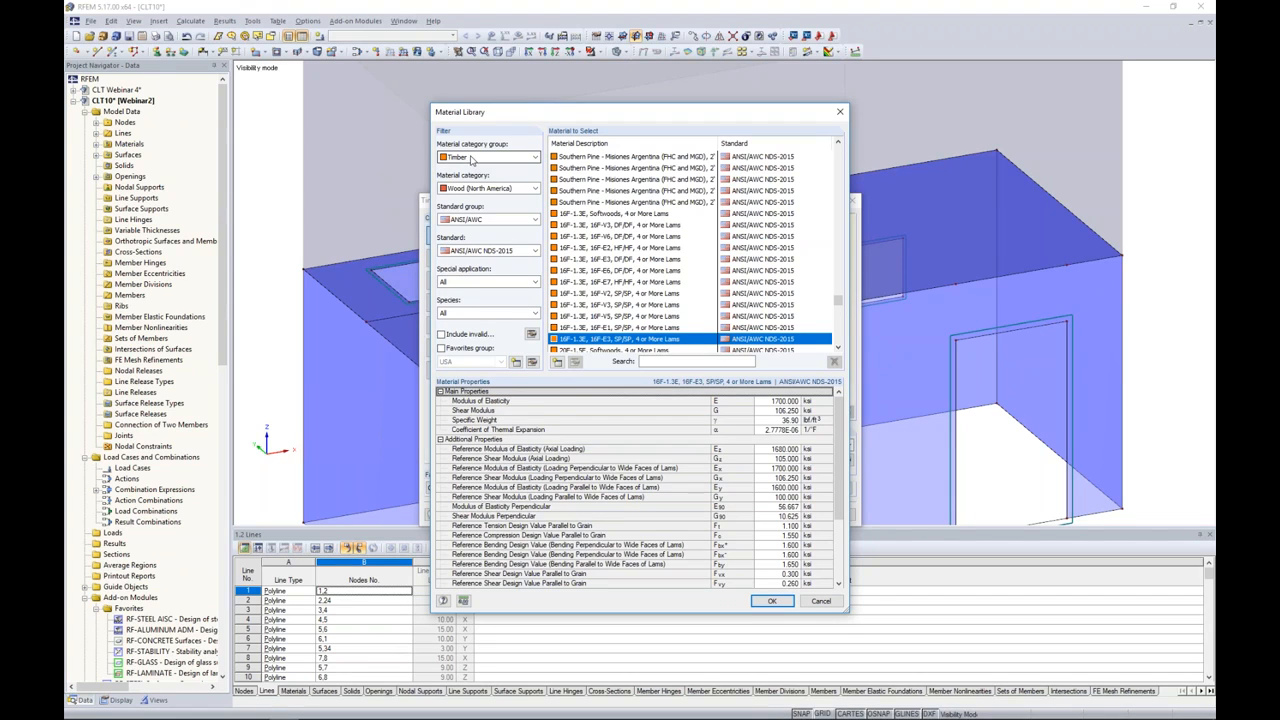
left_click(485, 188)
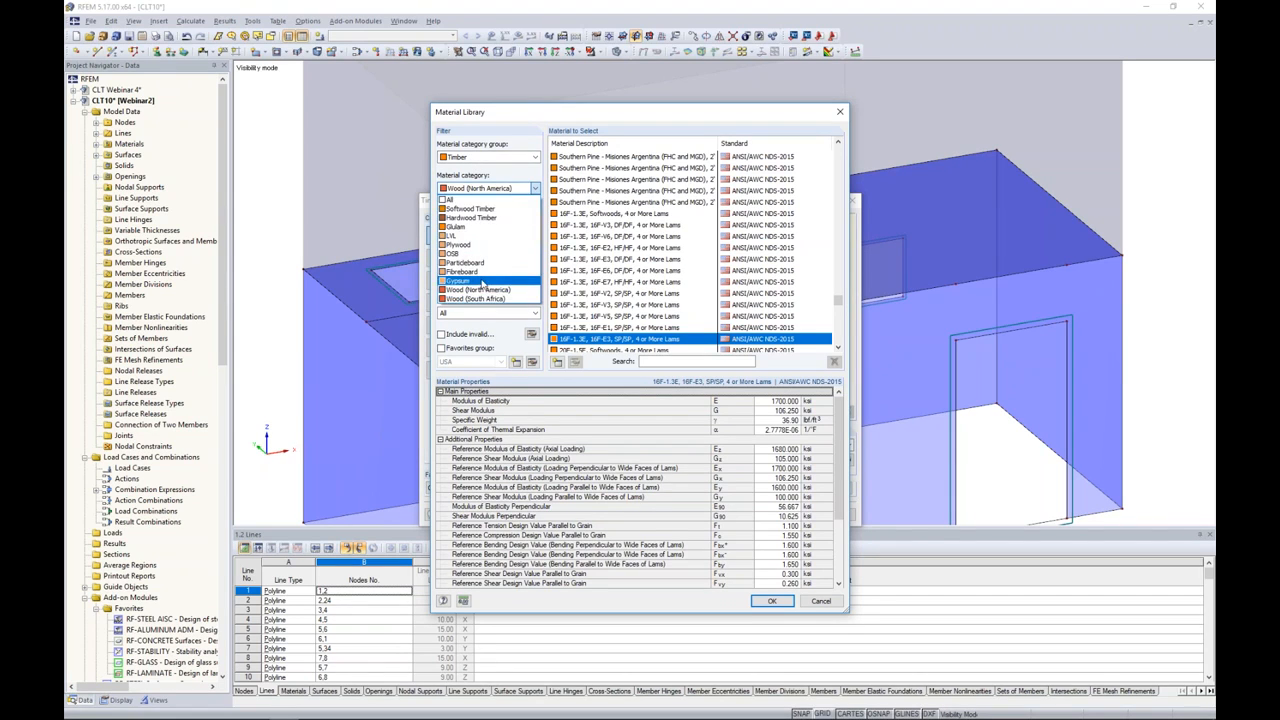
left_click(480, 290)
left_click(492, 221)
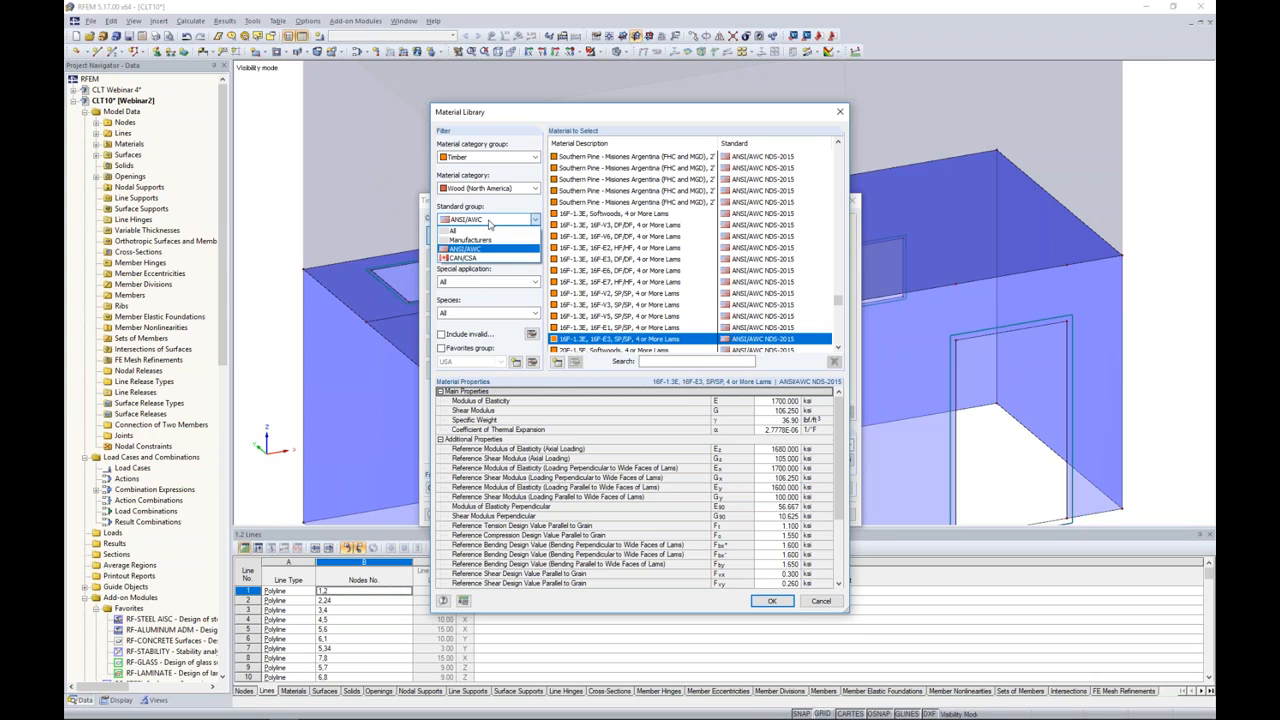
left_click(489, 276)
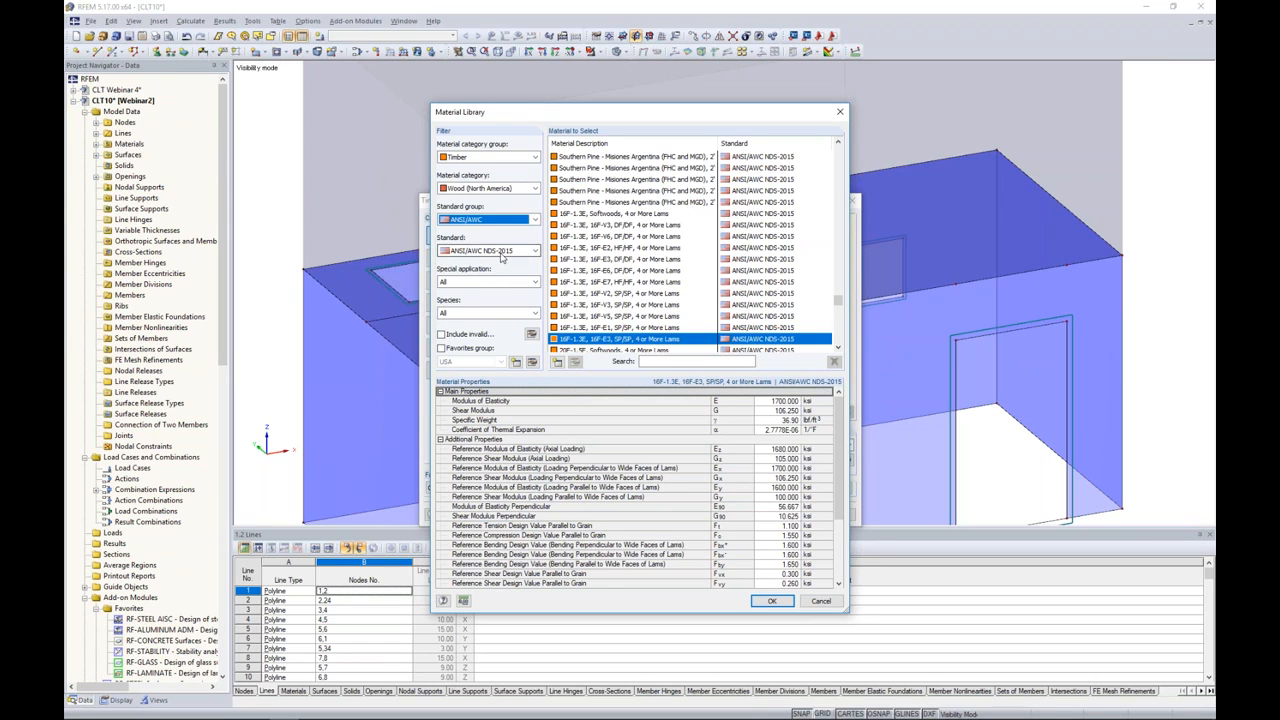
left_click_drag(838, 302, 840, 256)
left_click(535, 282)
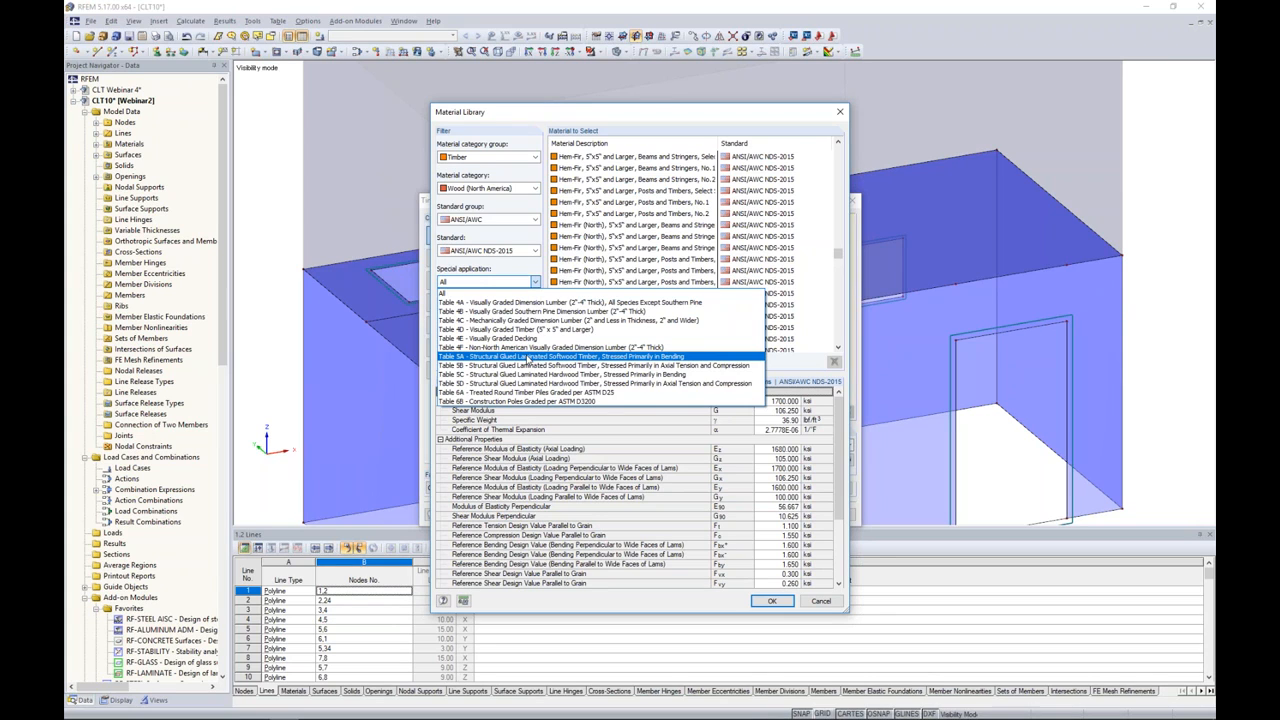
left_click(527, 358)
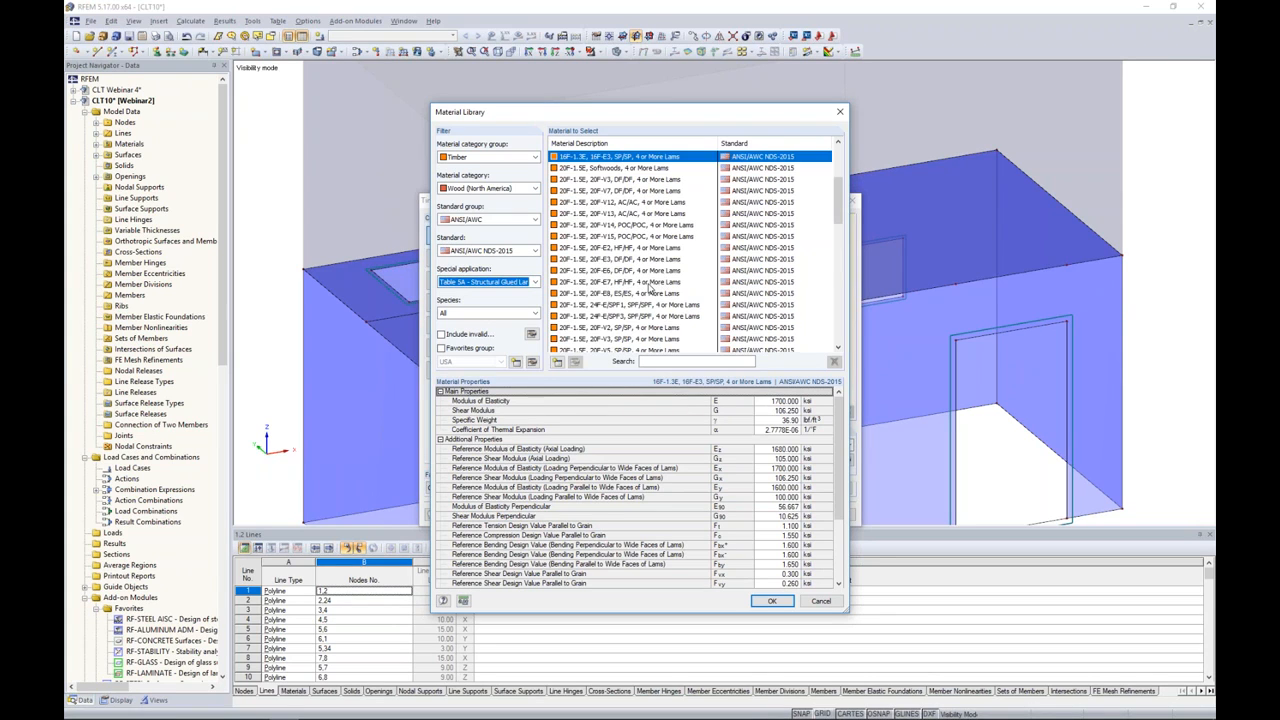
mouse_move(842, 217)
left_mouse_down()
mouse_move(842, 196)
mouse_move(842, 232)
mouse_move(842, 205)
left_mouse_up()
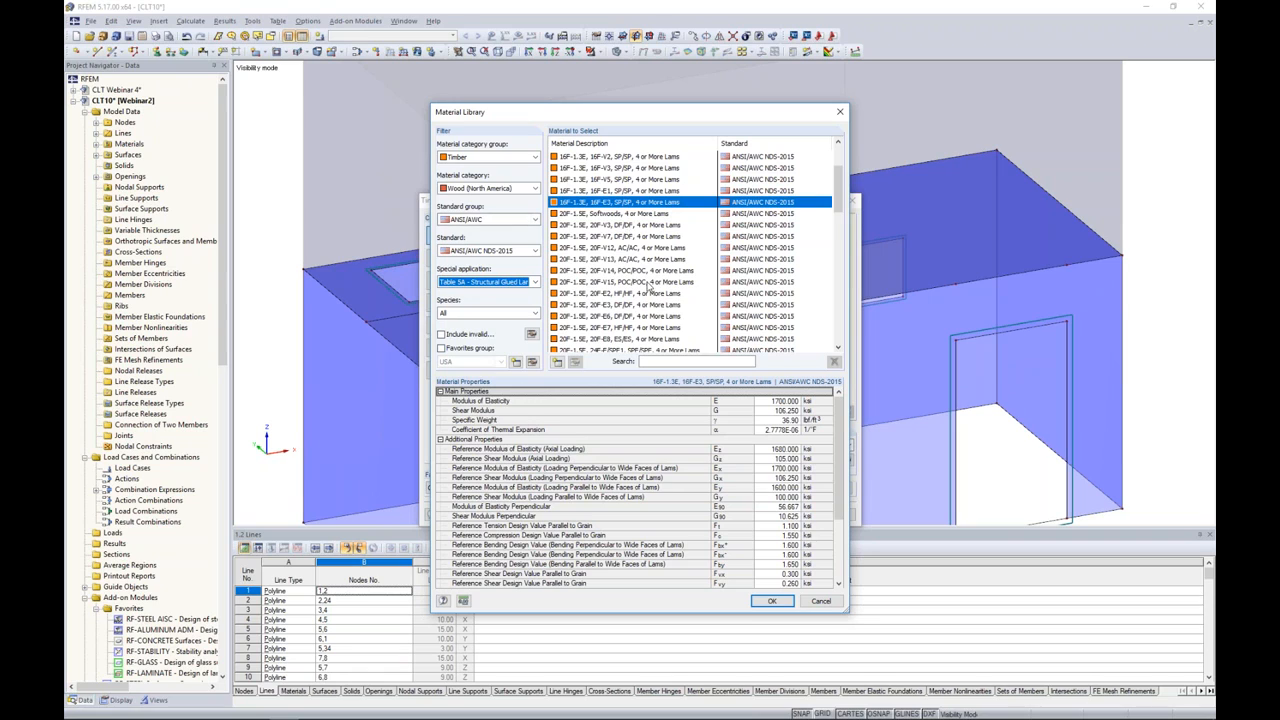
Limit the materials to the USA favorites and assign 16F-1.3E, 16F-E3, SP/SP, 4 or More Lams to the 6 by 10 in section
left_click(441, 348)
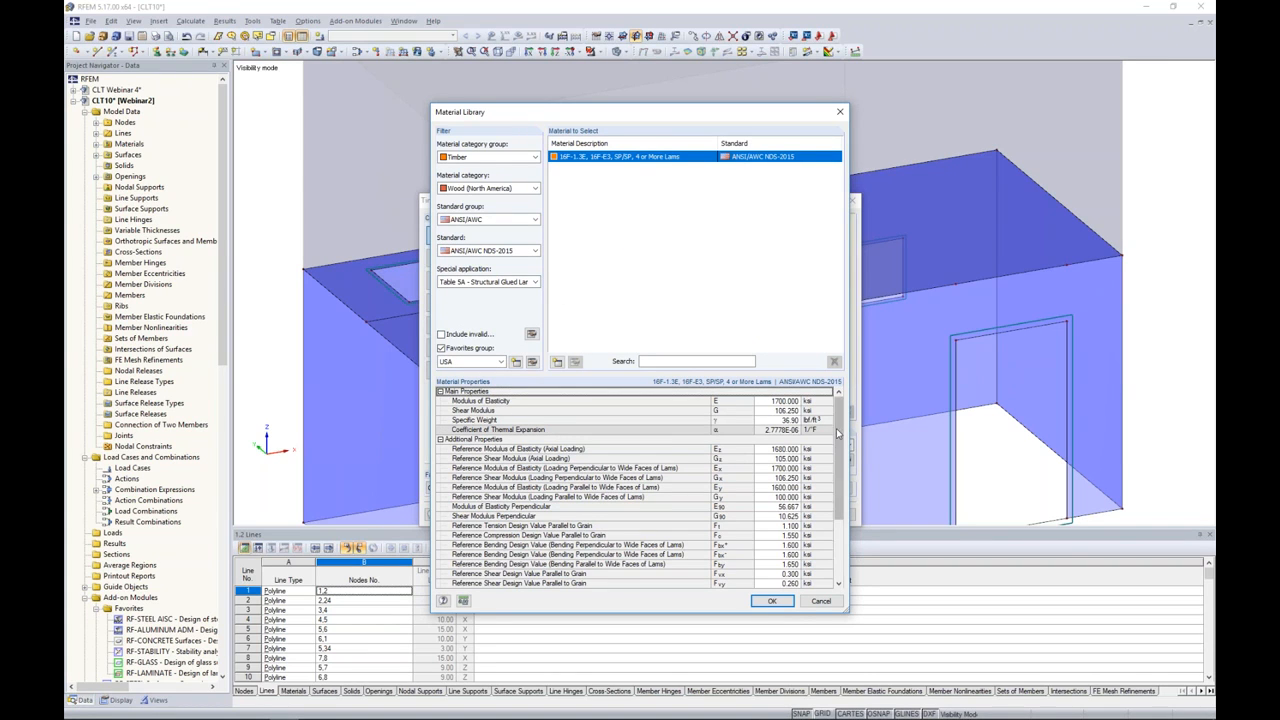
scroll(838, 427, "down", 4)
scroll(825, 432, "up", 4)
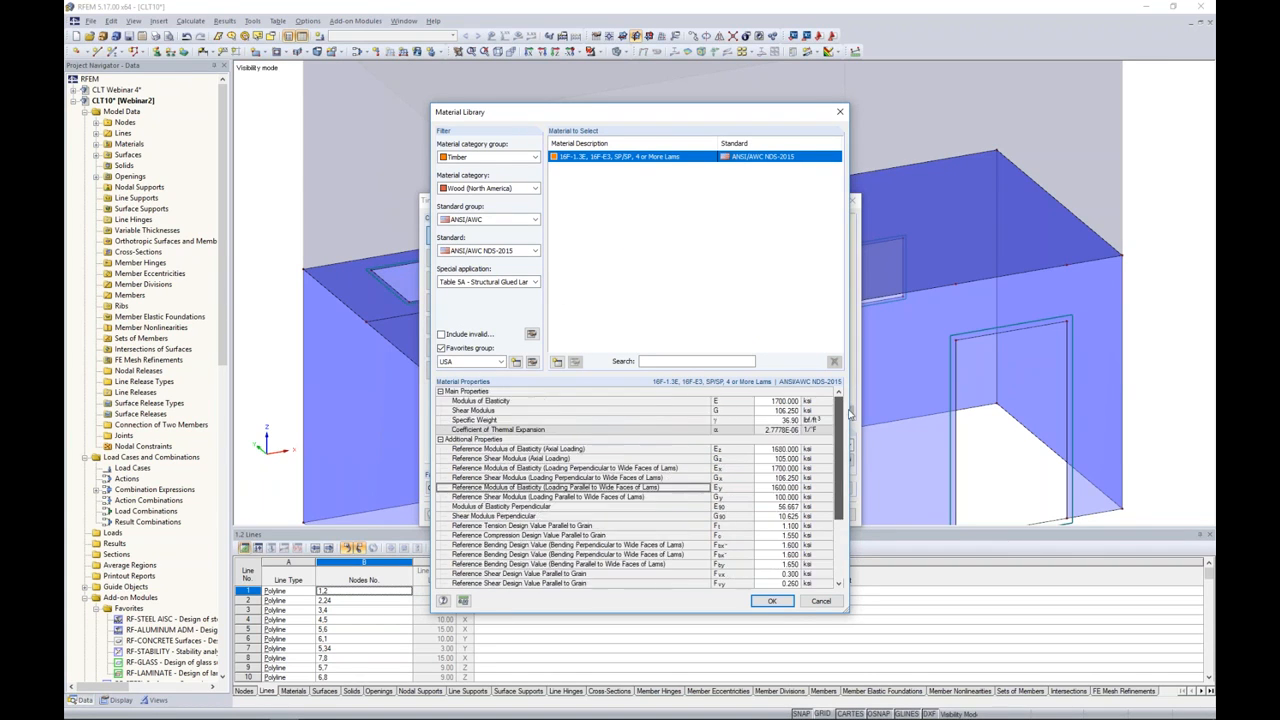
left_click(771, 601)
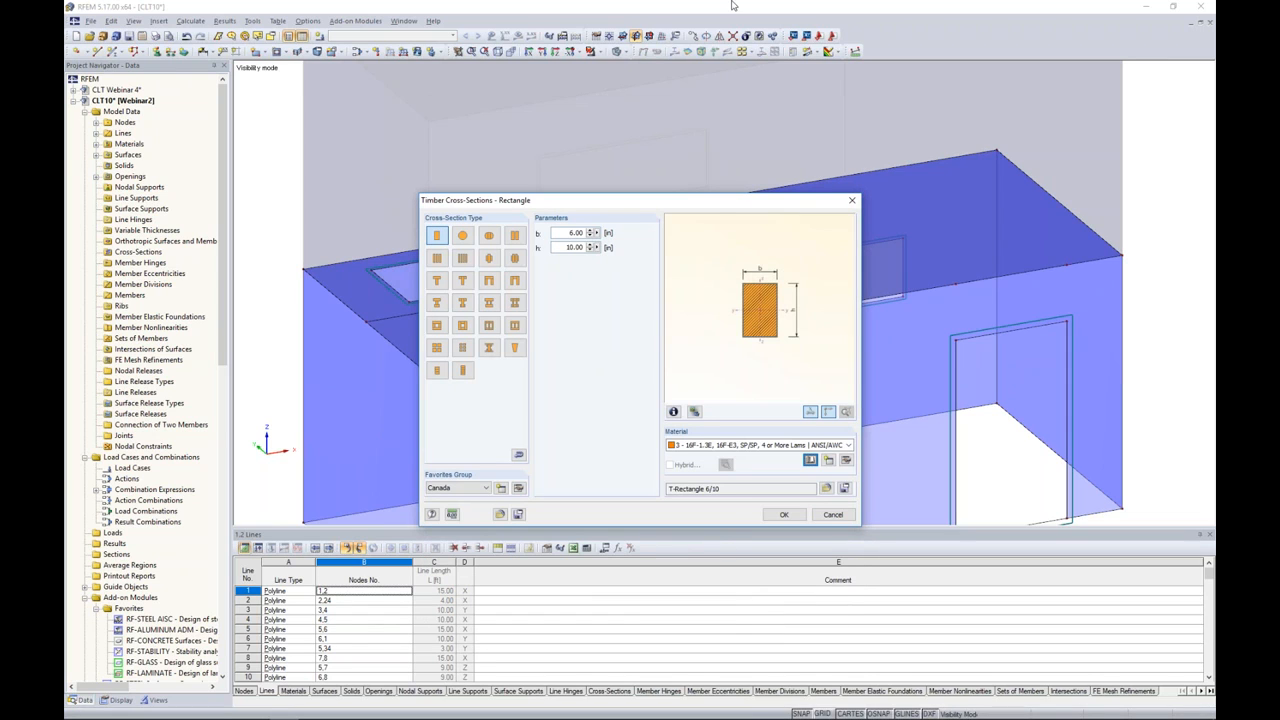
left_click(783, 514)
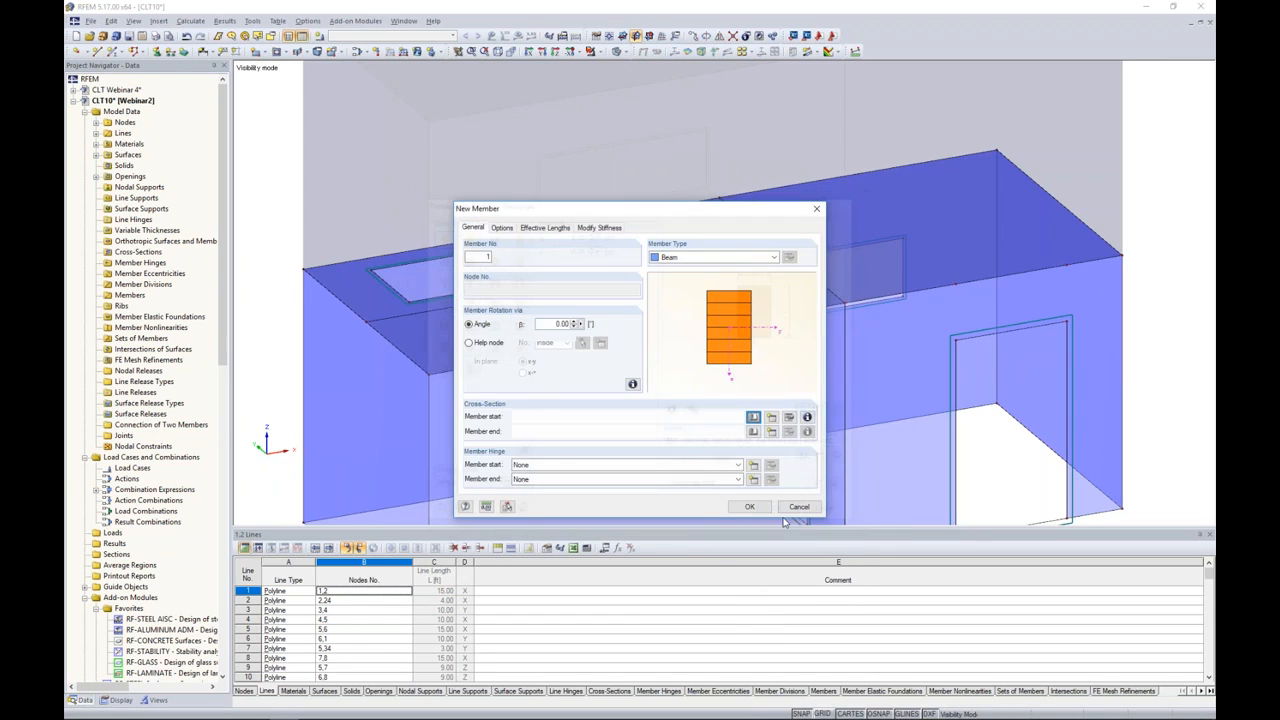
Place the beam across the first storey's top surface at X 7.5 ft, from the edge at Y 10 ft to Y 0
left_click(749, 506)
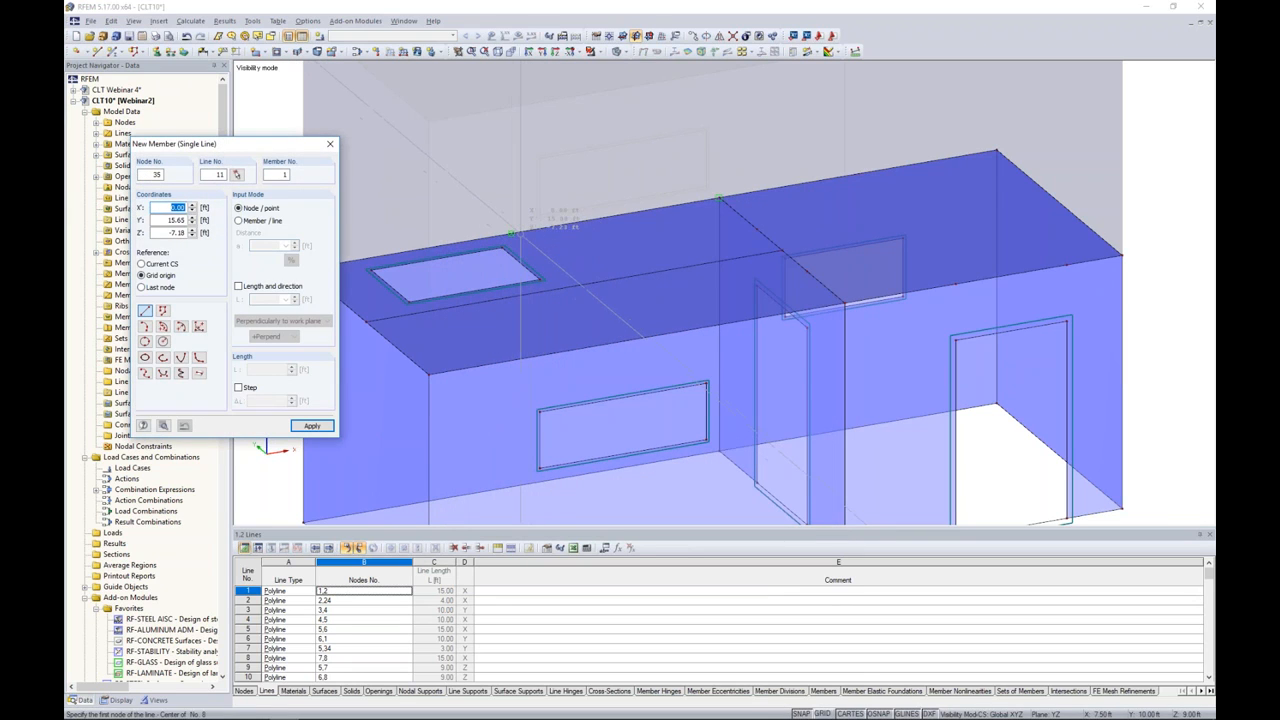
left_click(510, 233)
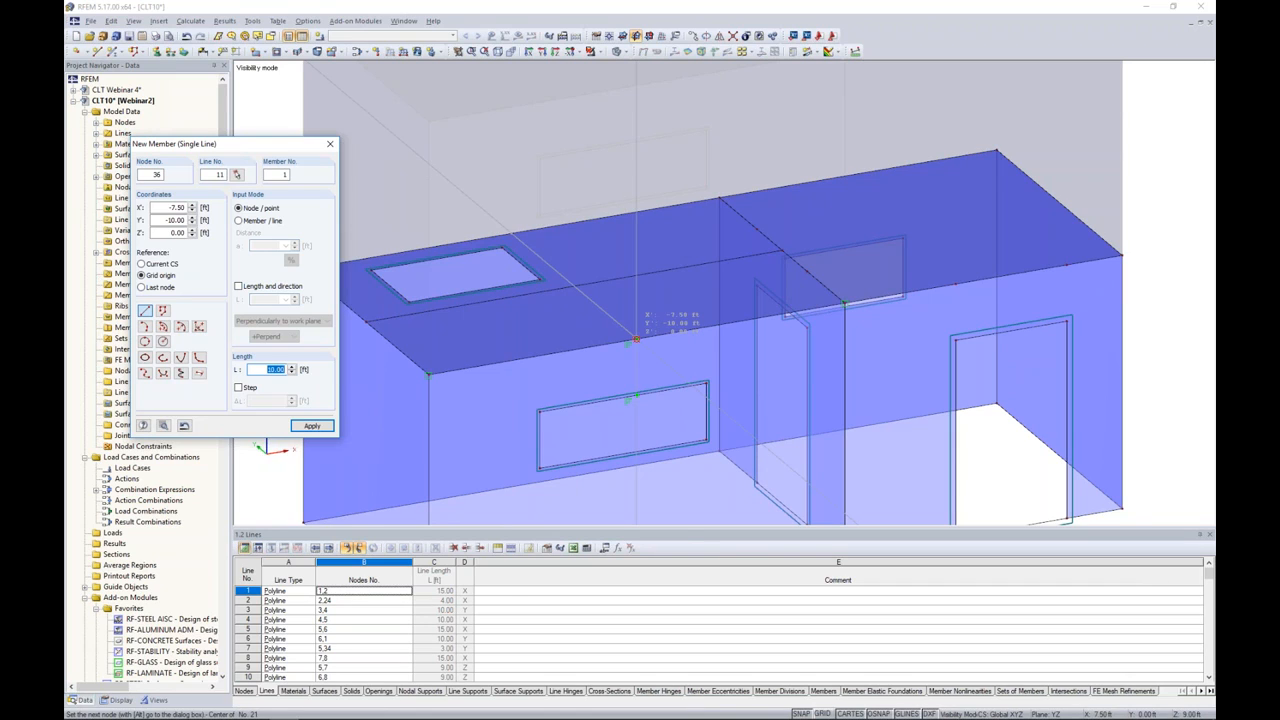
left_click(636, 340)
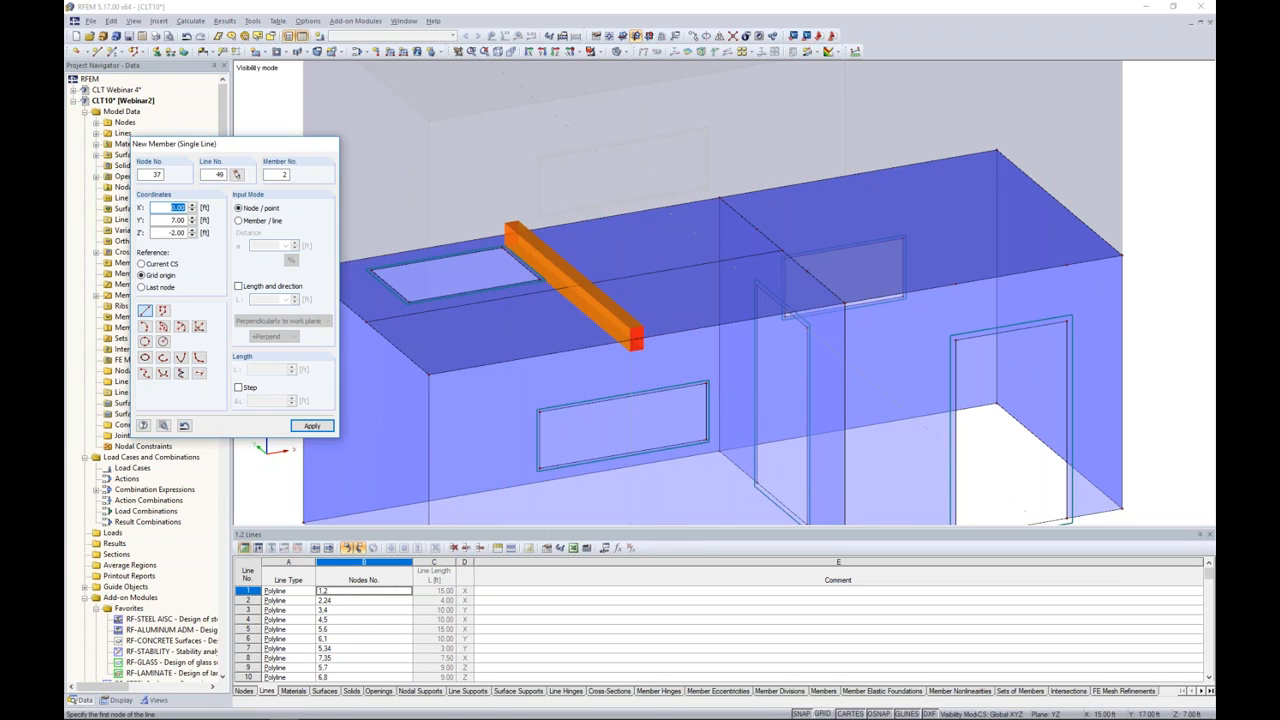
key("Escape")
mouse_move(678, 280)
middle_mouse_down("ctrl")
mouse_move(610, 266)
mouse_move(678, 262)
middle_mouse_up("ctrl")
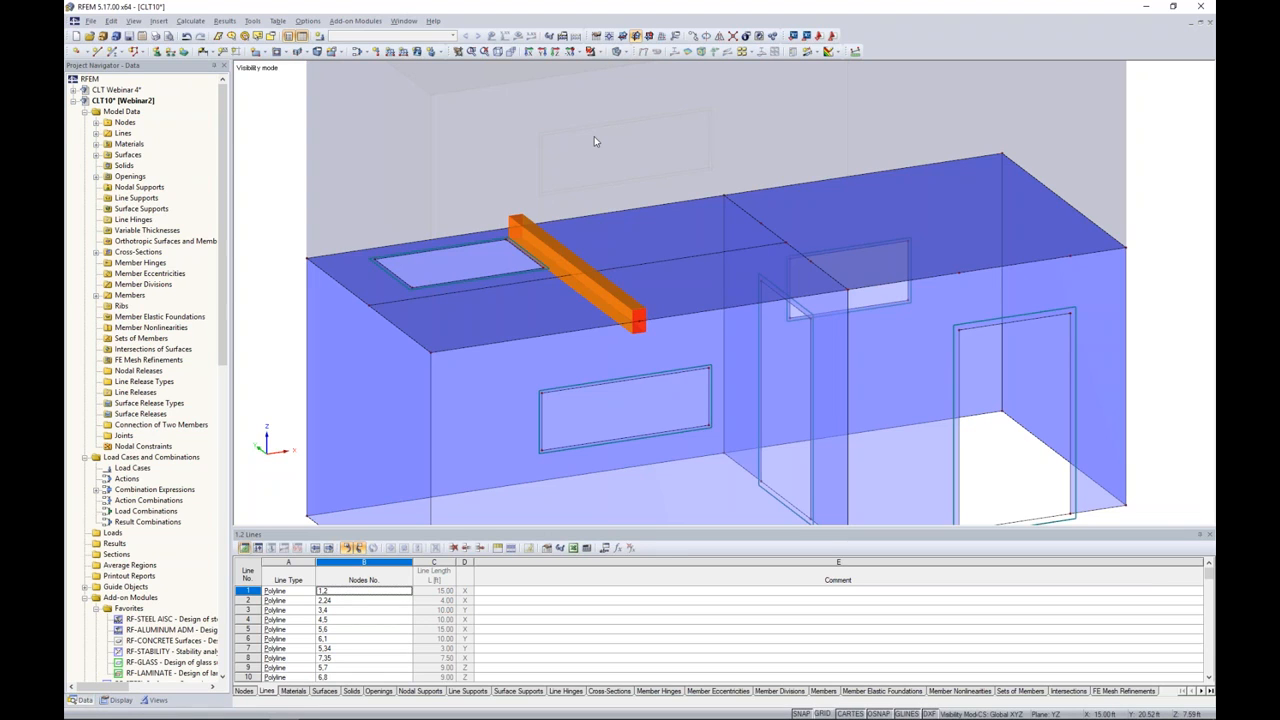
Switch the model to wireframe display and start a new line release on line 11 along the beam
left_click(627, 55)
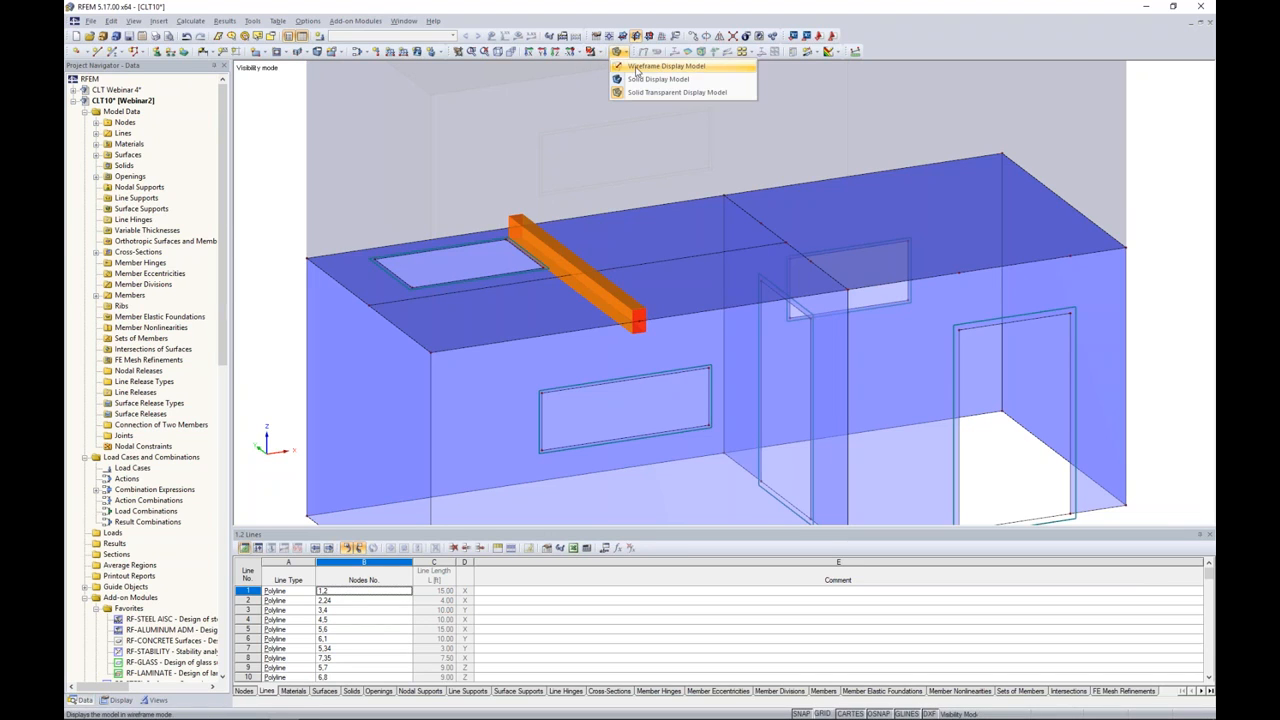
left_click(655, 77)
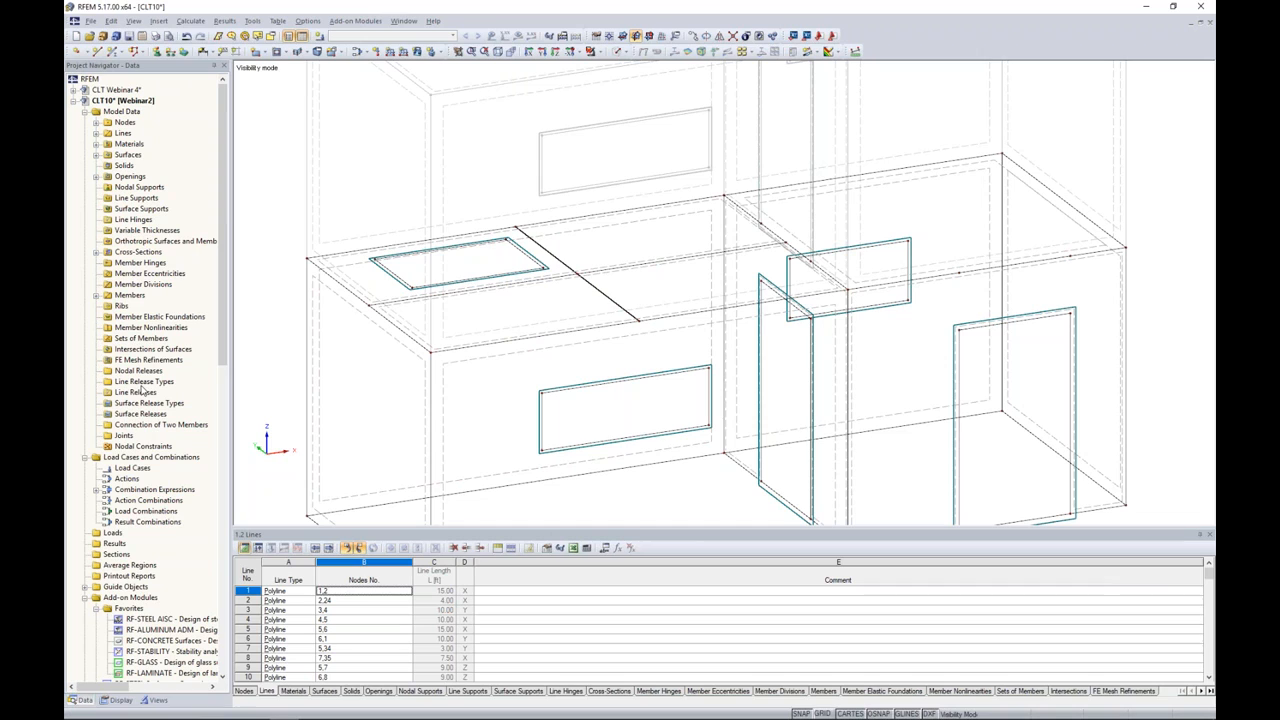
left_click(160, 22)
mouse_move(168, 37)
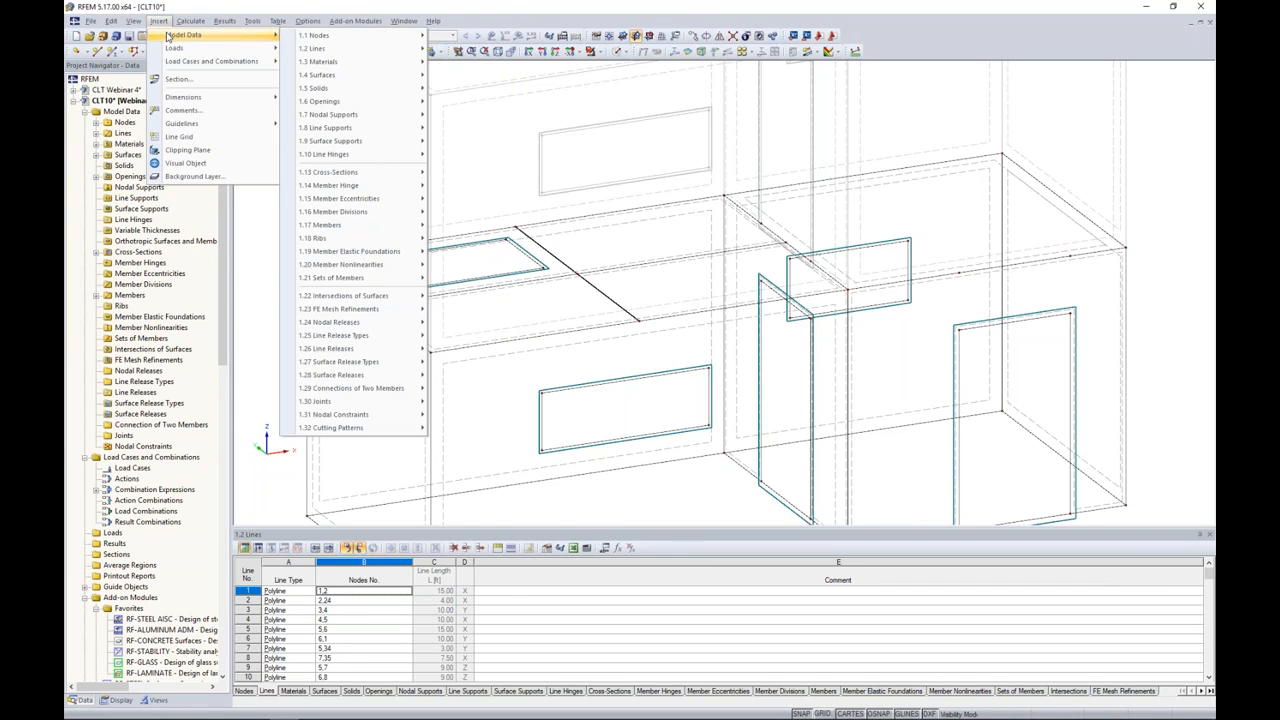
mouse_move(343, 336)
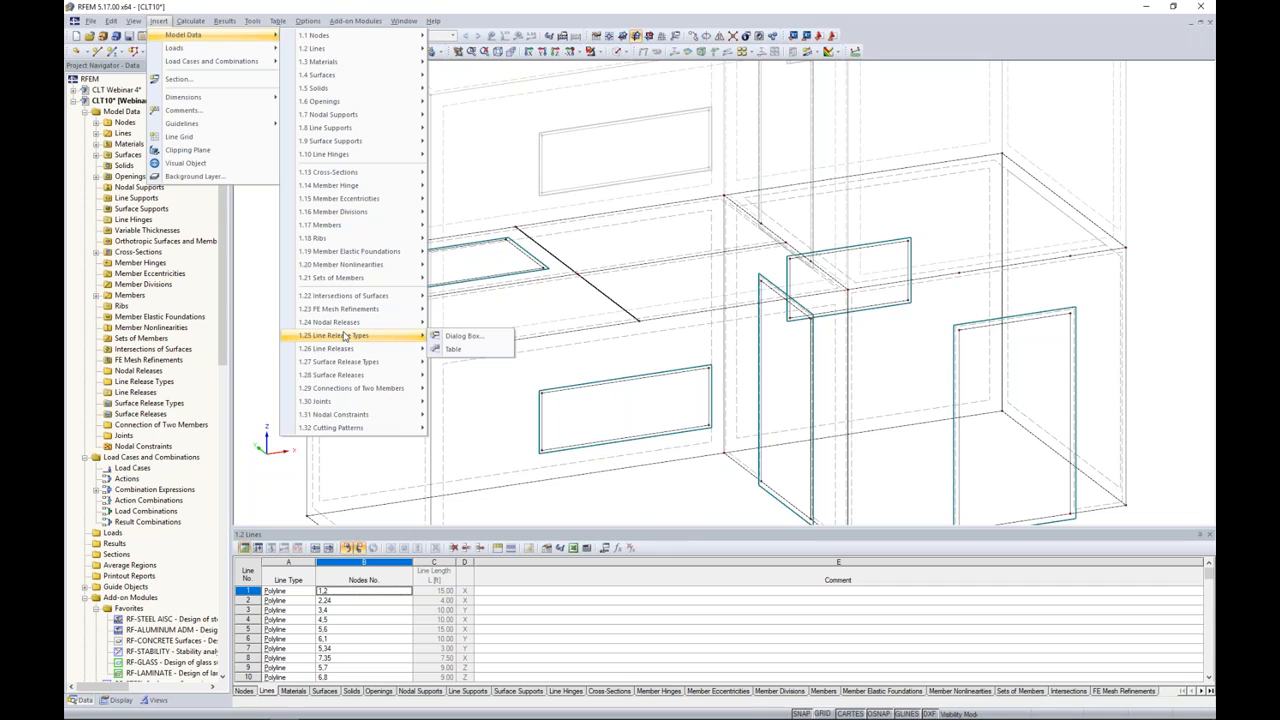
left_click(148, 394)
right_click(143, 395)
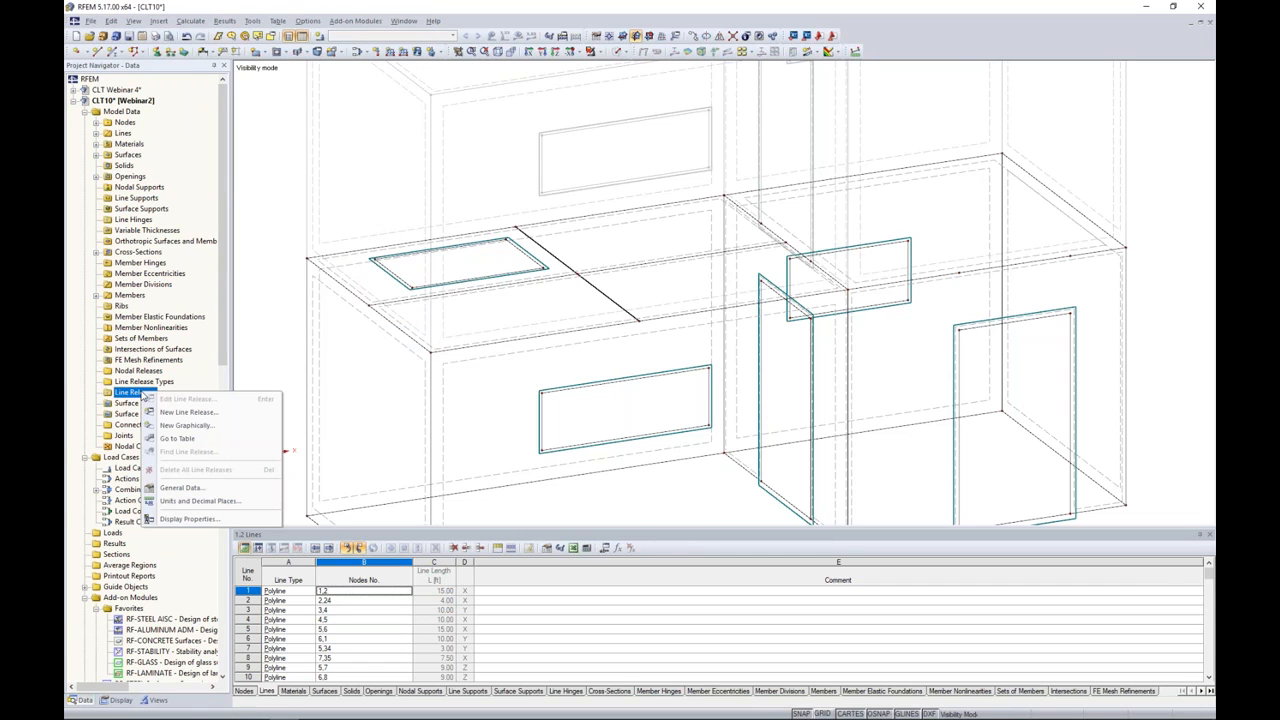
left_click(185, 413)
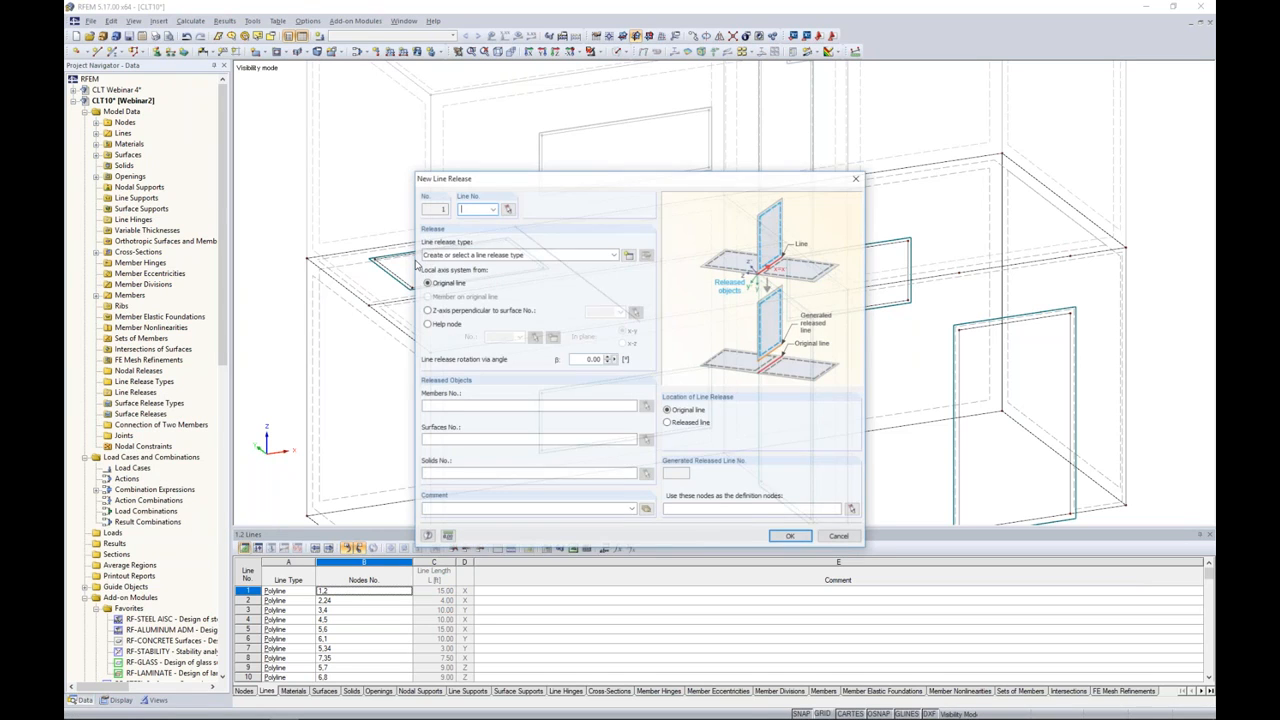
left_click(507, 208)
left_click(507, 208)
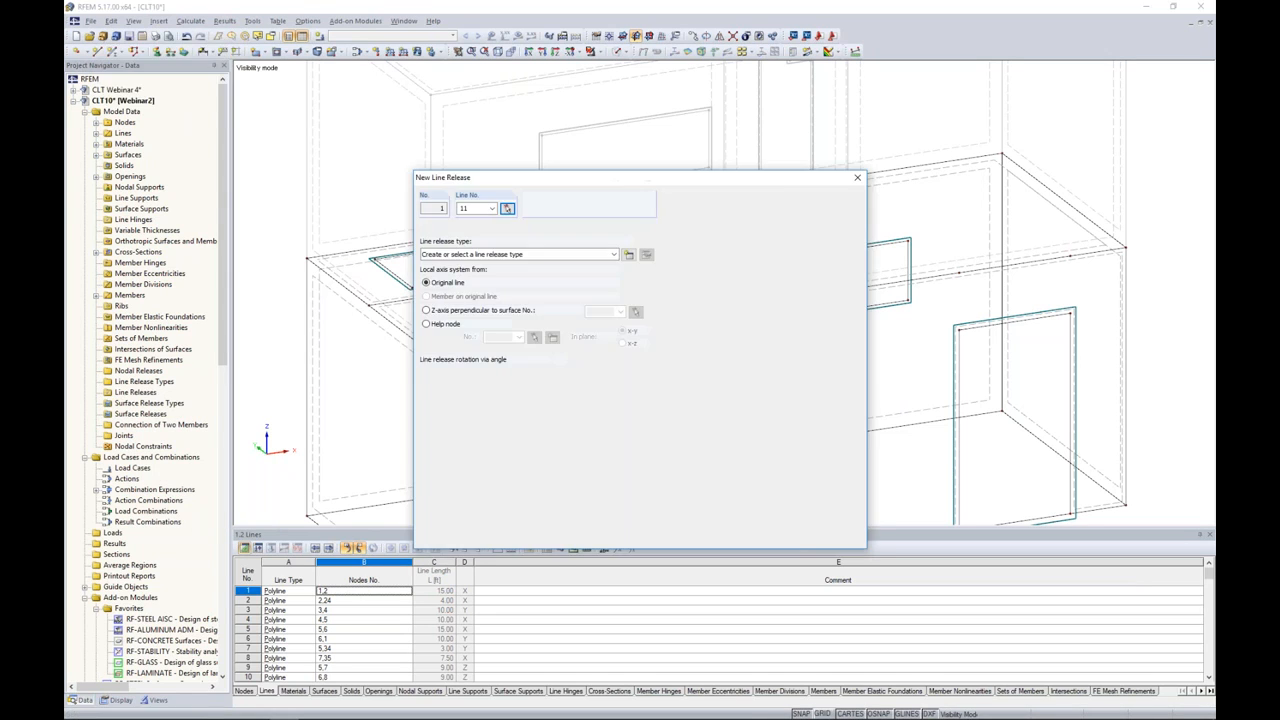
mouse_move(563, 180)
left_mouse_down()
mouse_move(571, 344)
mouse_move(557, 206)
left_mouse_up()
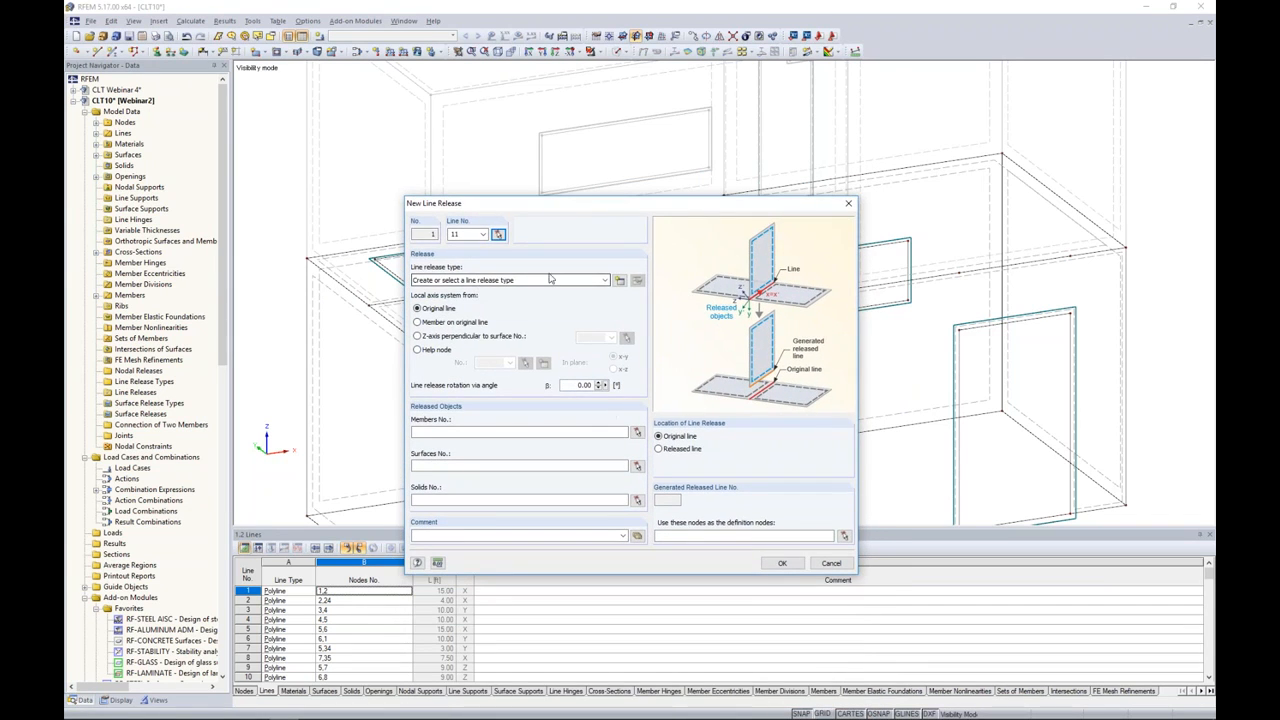
Create a line release type that frees only the rotation φx and apply the release to floor surface 9
left_click(619, 283)
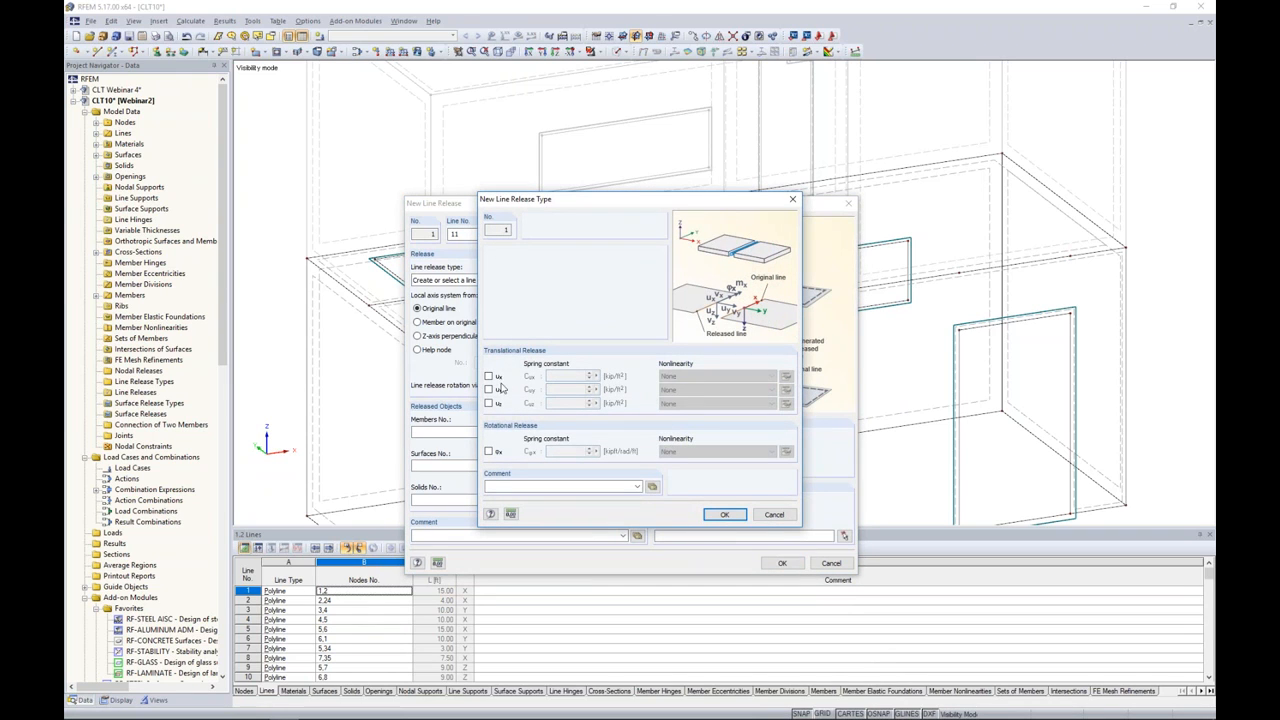
left_click(488, 452)
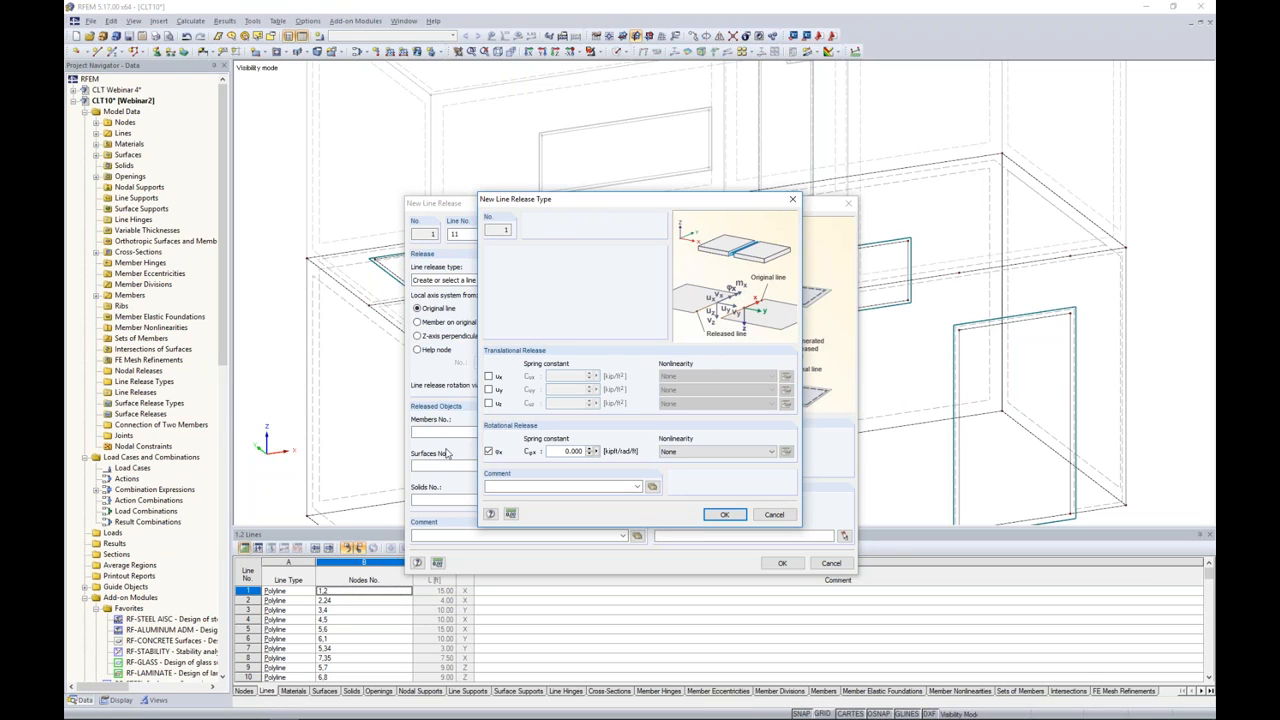
left_click(725, 515)
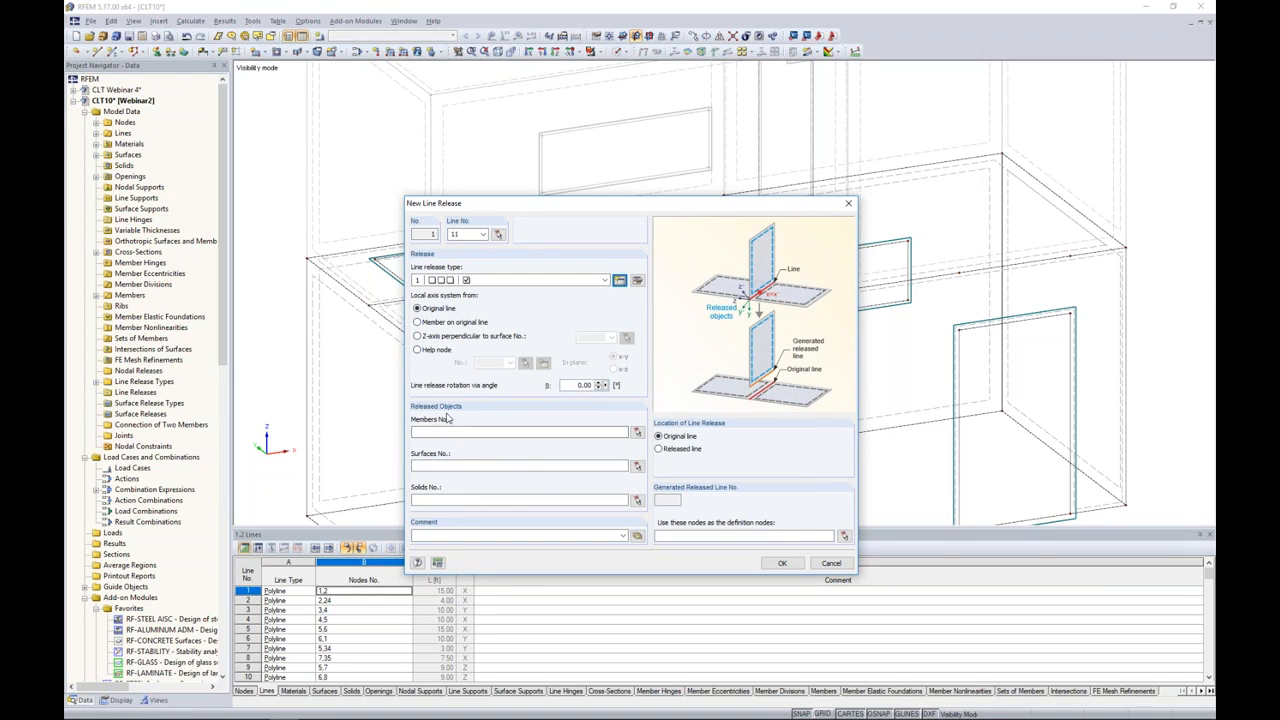
left_click(637, 466)
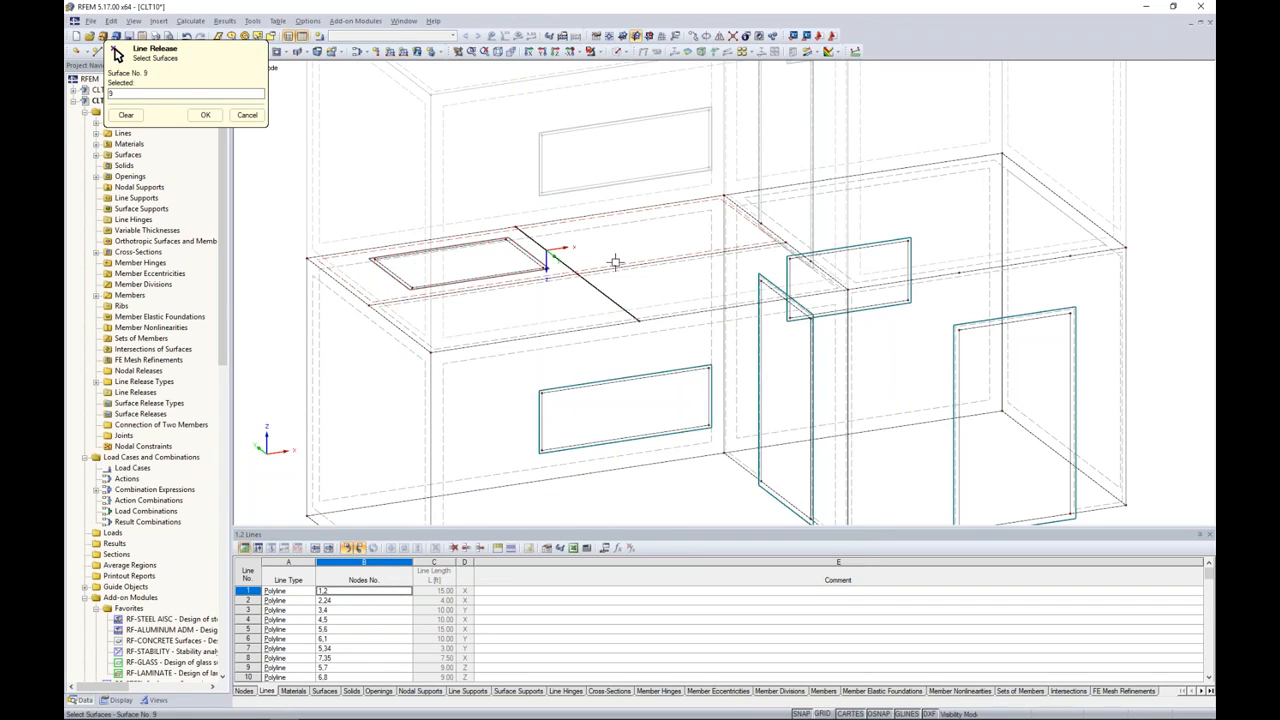
left_click(206, 114)
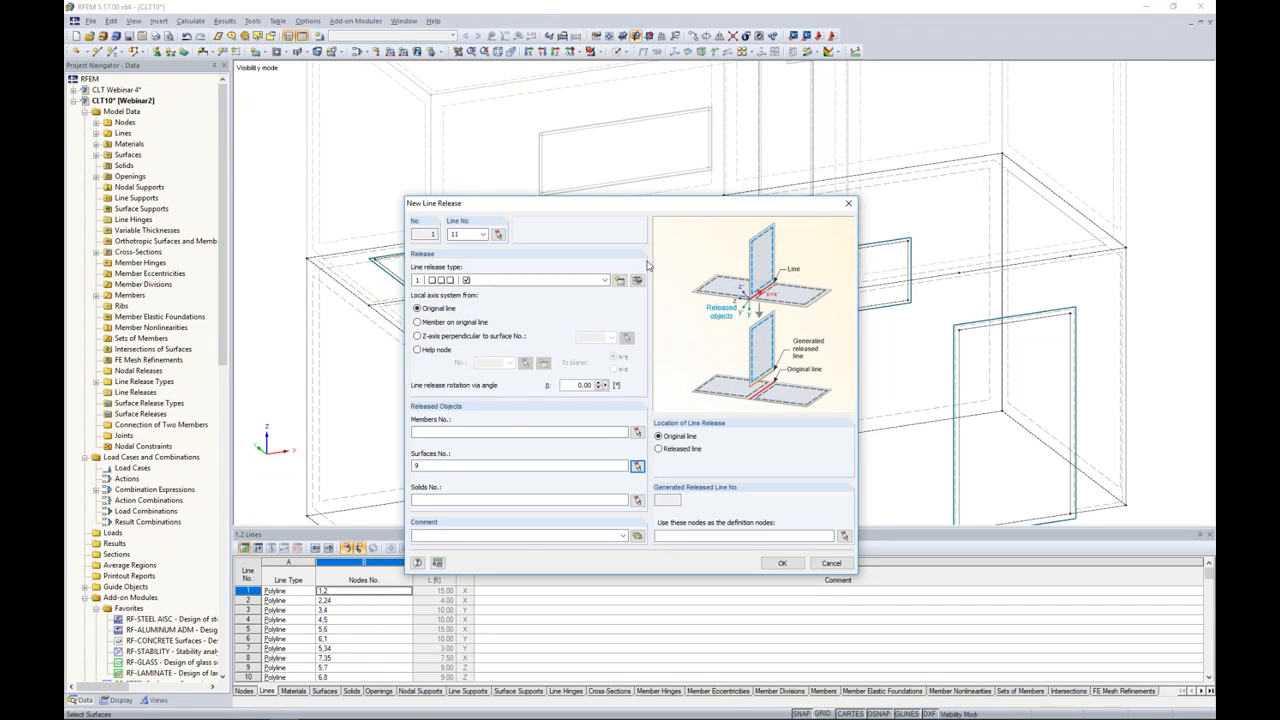
left_click(784, 564)
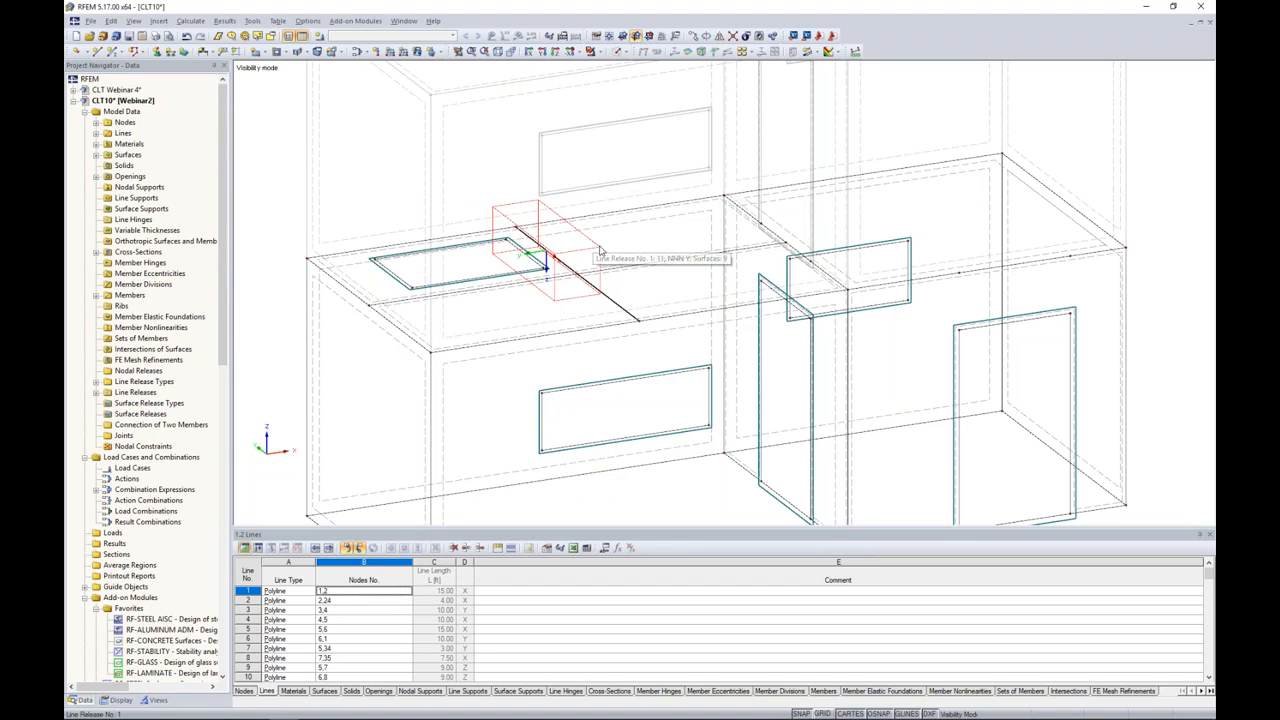
Add a second line release on beam line 50 with the same release type, releasing floor surface 10
mouse_move(600, 250)
middle_mouse_down("ctrl")
mouse_move(657, 251)
mouse_move(614, 251)
middle_mouse_up("ctrl")
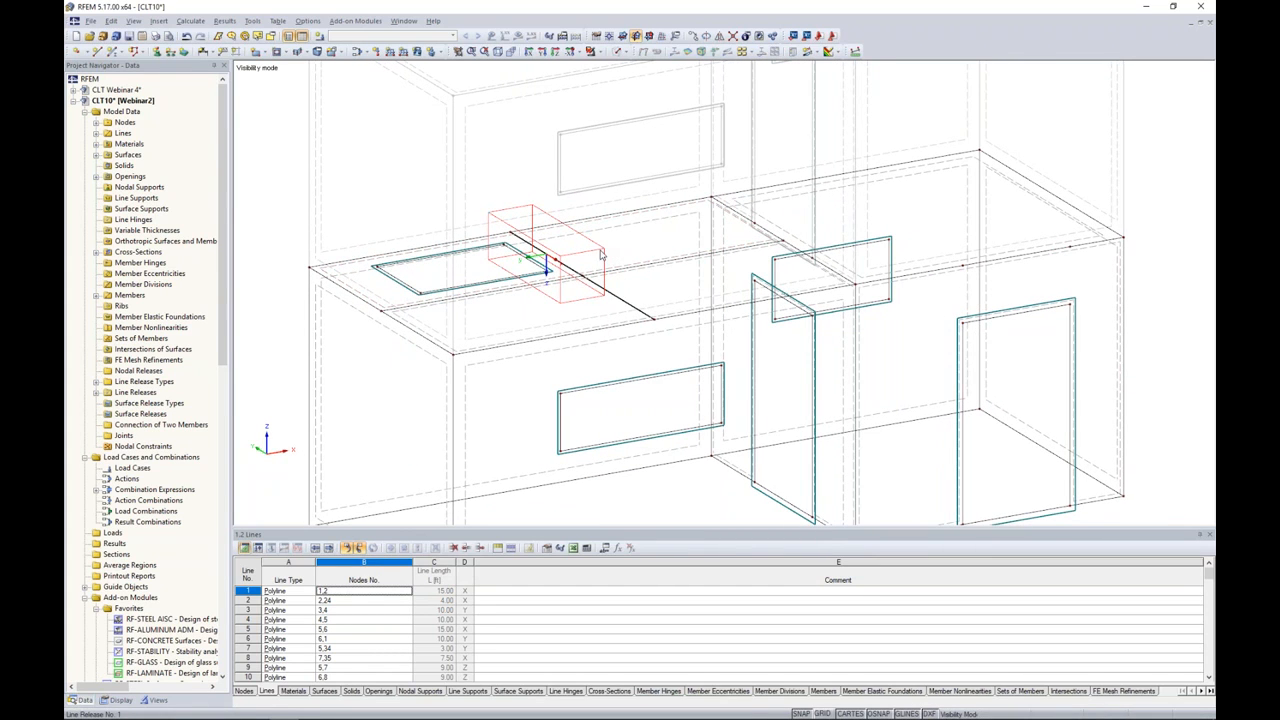
right_click(626, 250)
left_click(647, 257)
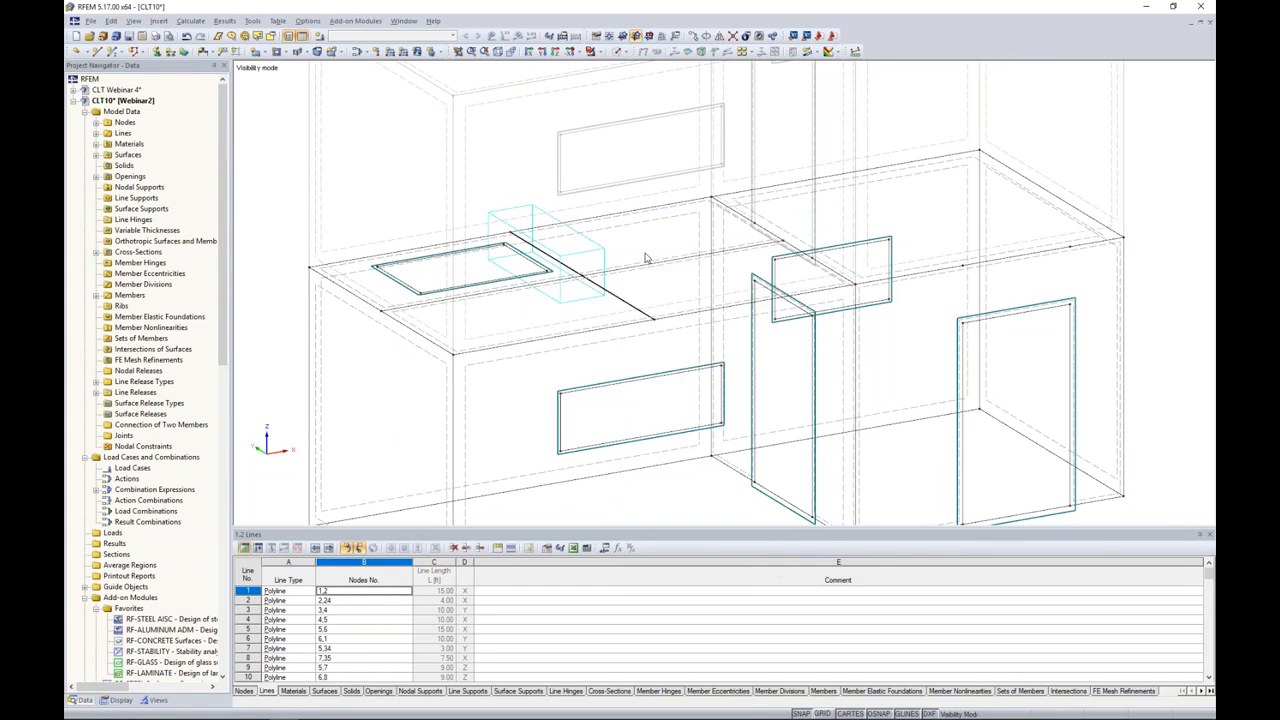
left_click(508, 208)
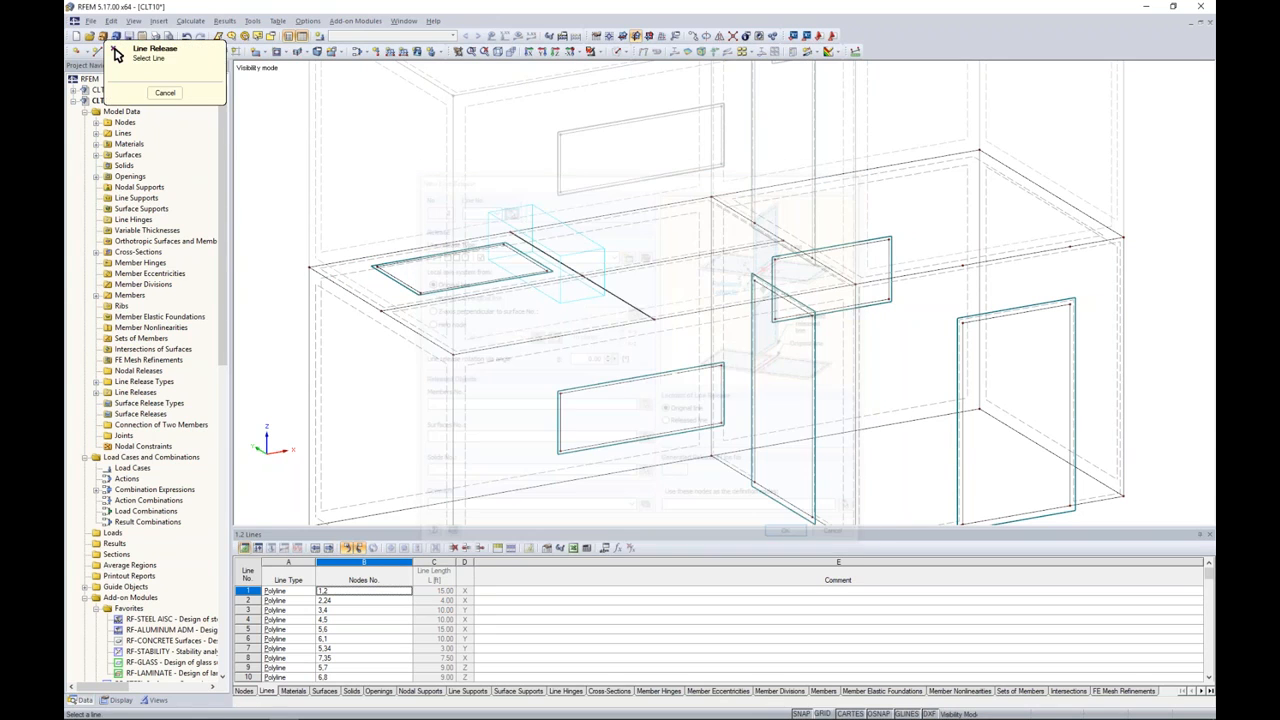
left_click(610, 295)
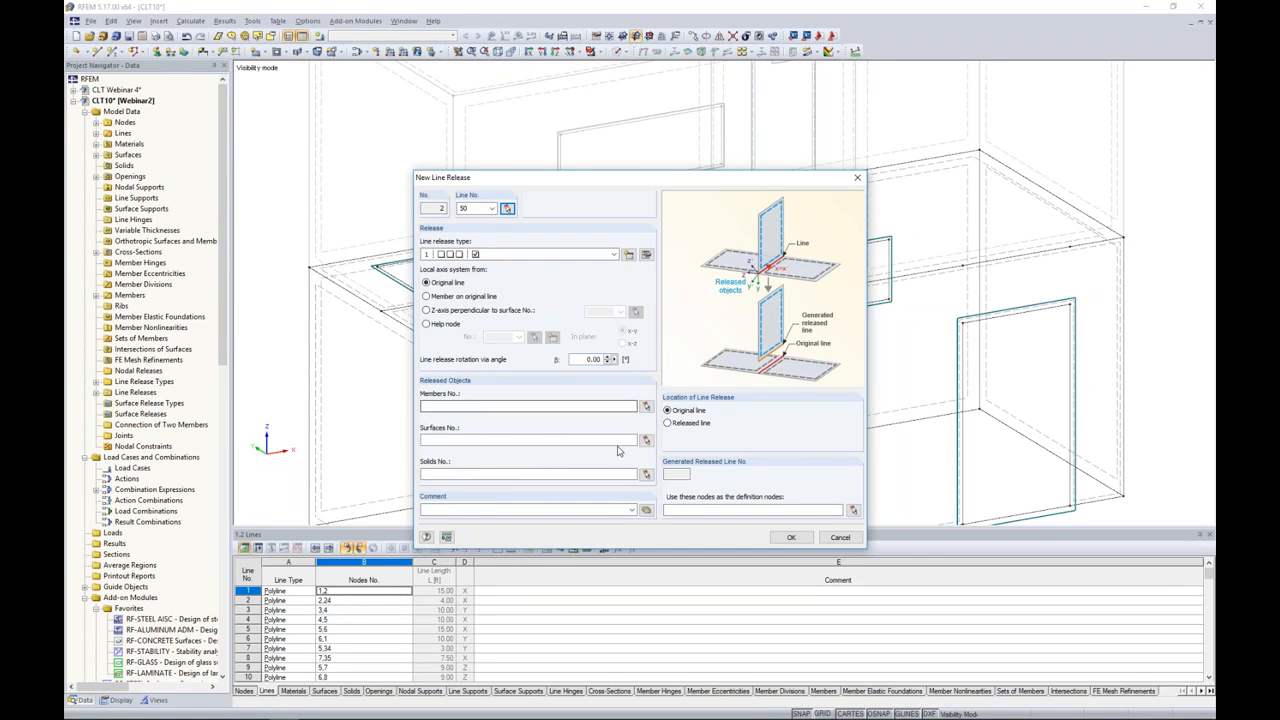
left_click(646, 440)
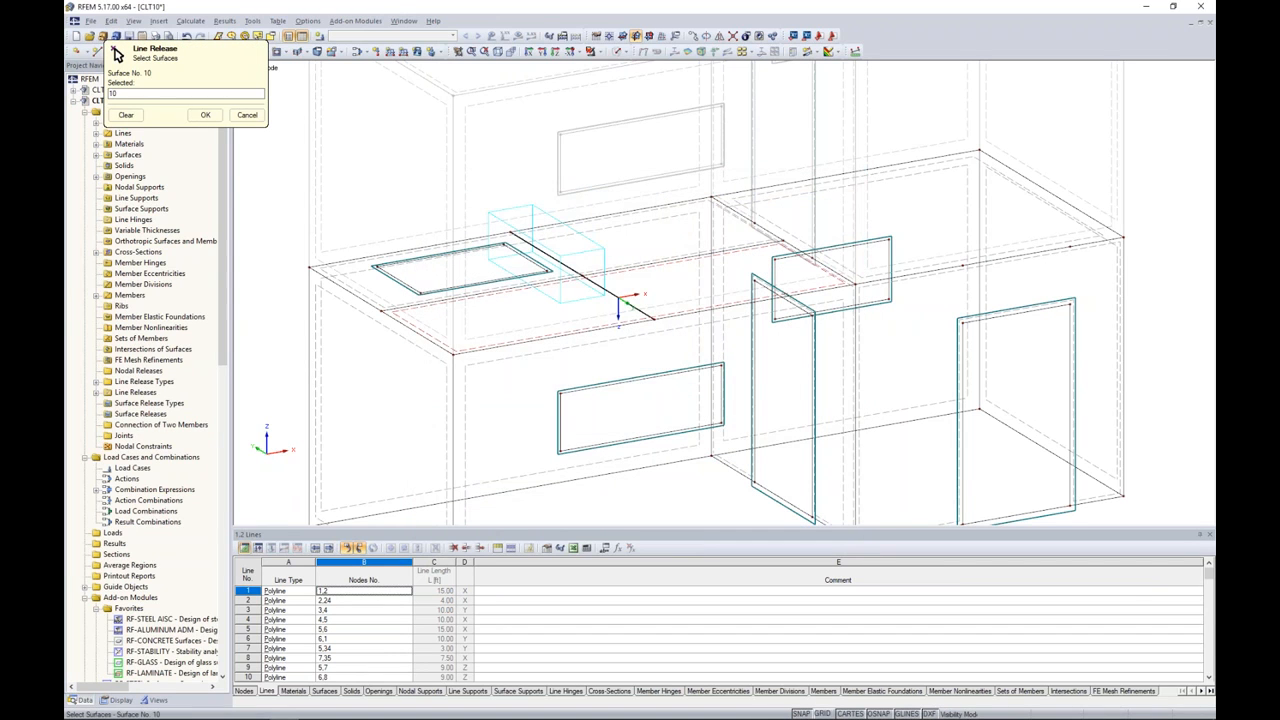
left_click(205, 115)
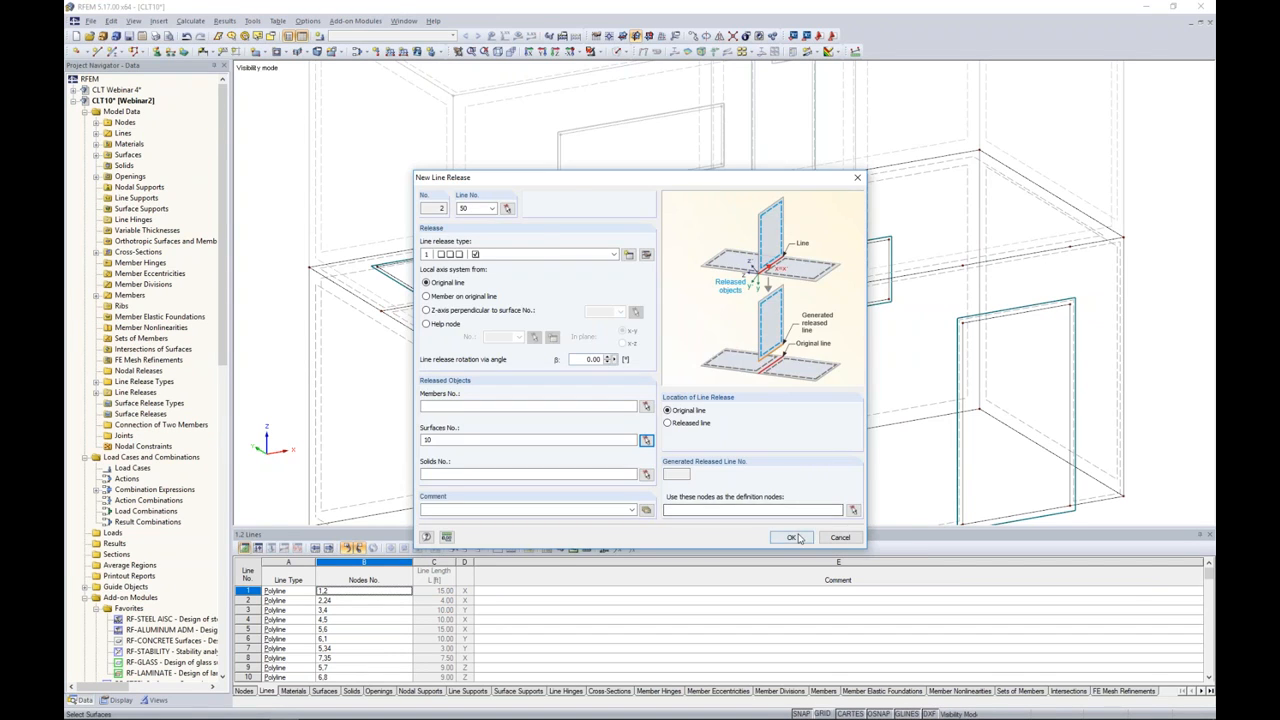
left_click(797, 537)
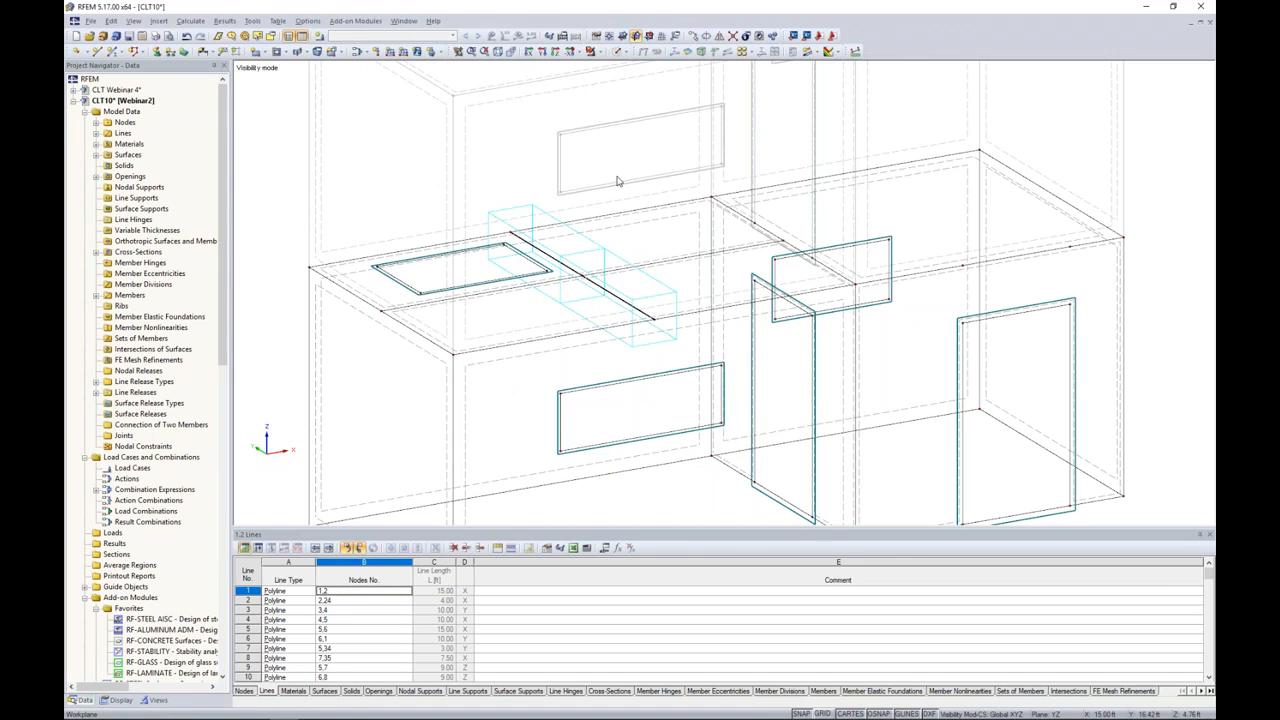
Return the model to the solid transparent display to show the beam's position relative to the floor
left_click(618, 52)
left_click(634, 92)
middle_click_drag(677, 237, 644, 164, "ctrl")
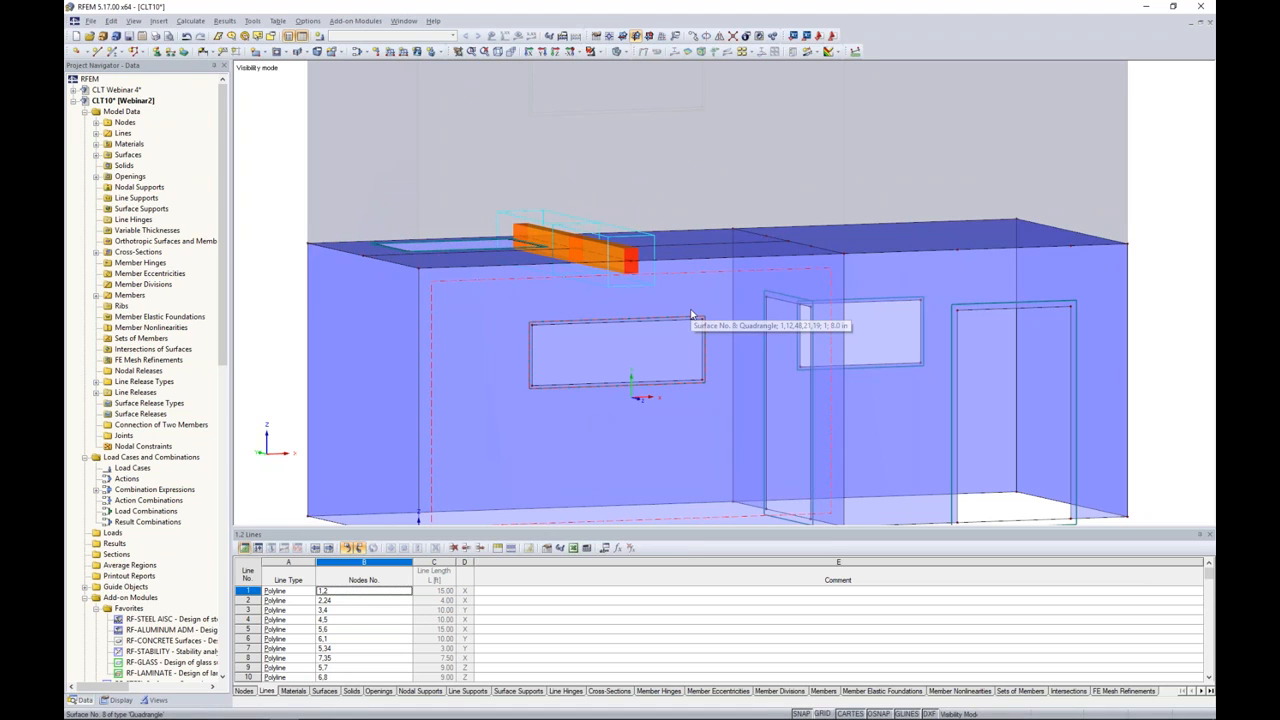
middle_click_drag(690, 316, 672, 284, "ctrl")
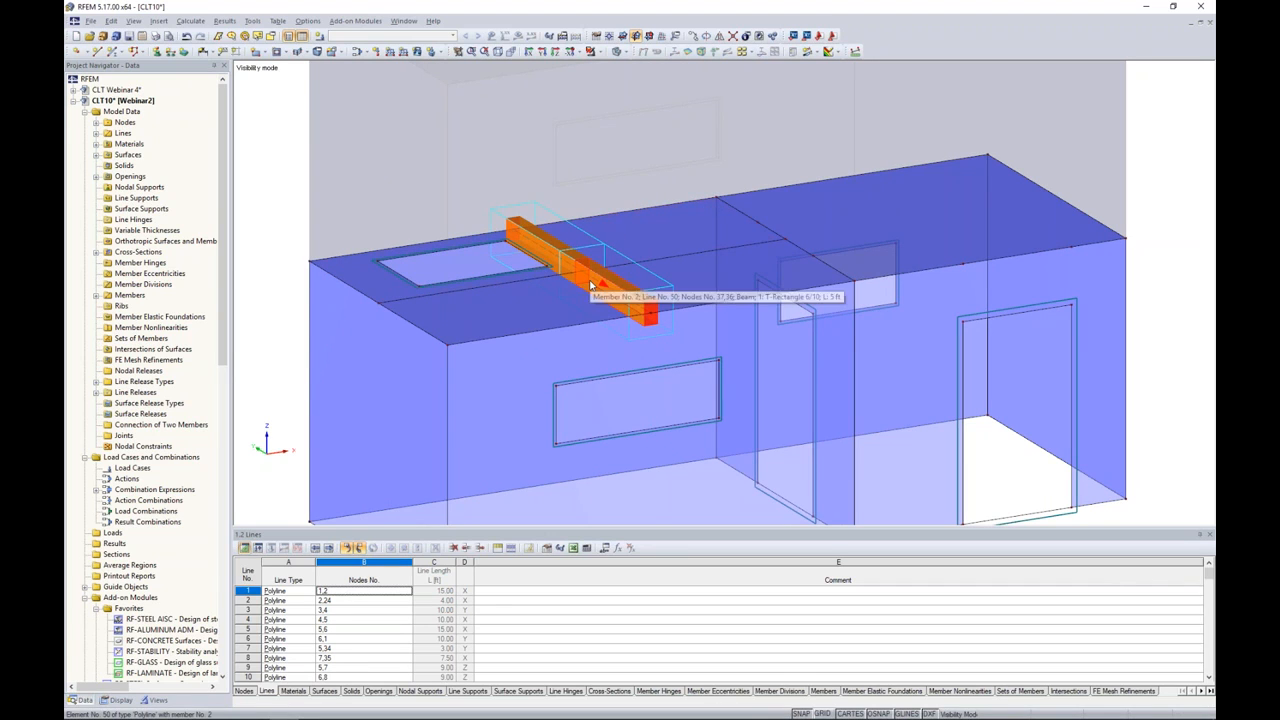
middle_click_drag(652, 250, 522, 141, "ctrl")
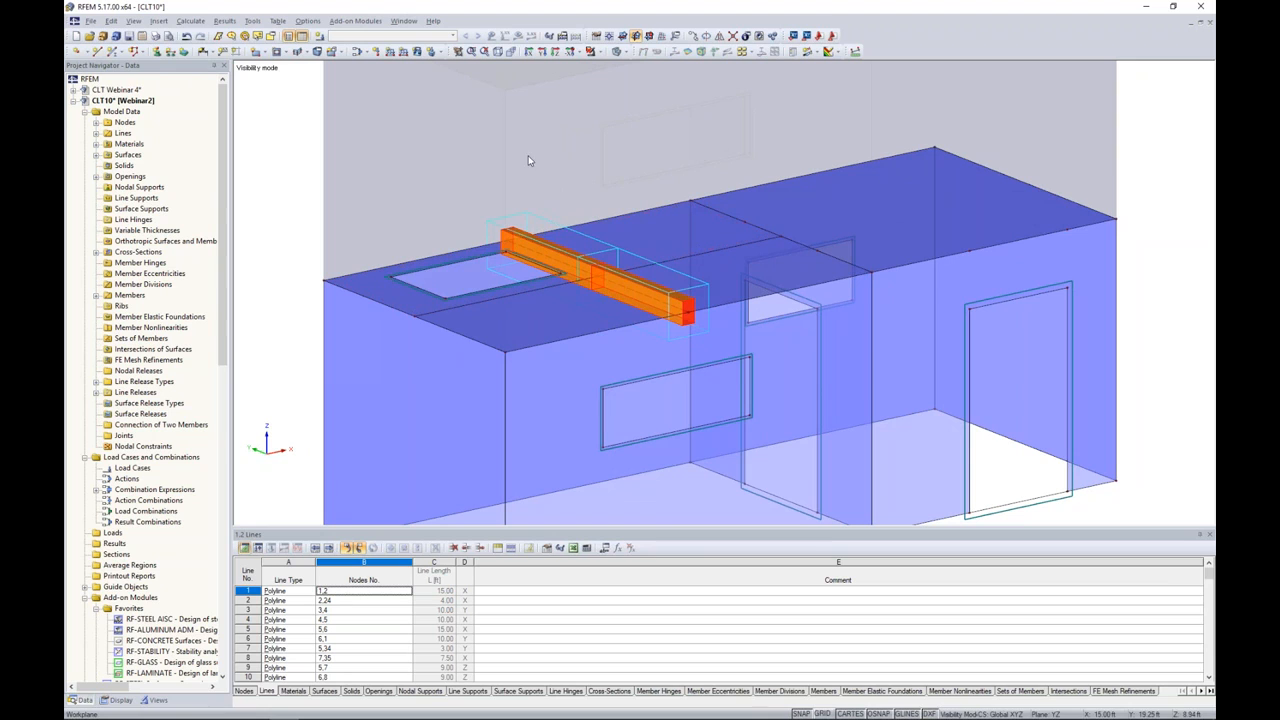
Edit beam members 1 and 2 and start a new member eccentricity with top-centre cross-section alignment
double_click(565, 268)
left_click_drag(535, 222, 522, 177)
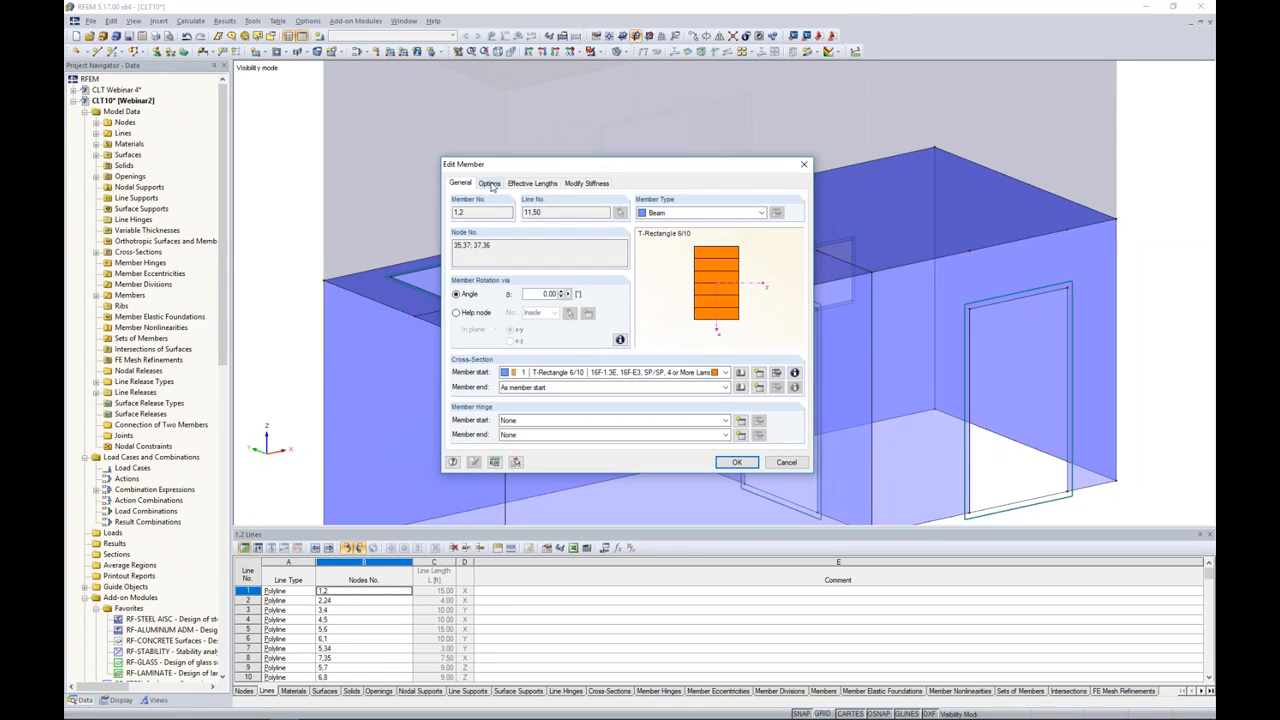
left_click(489, 183)
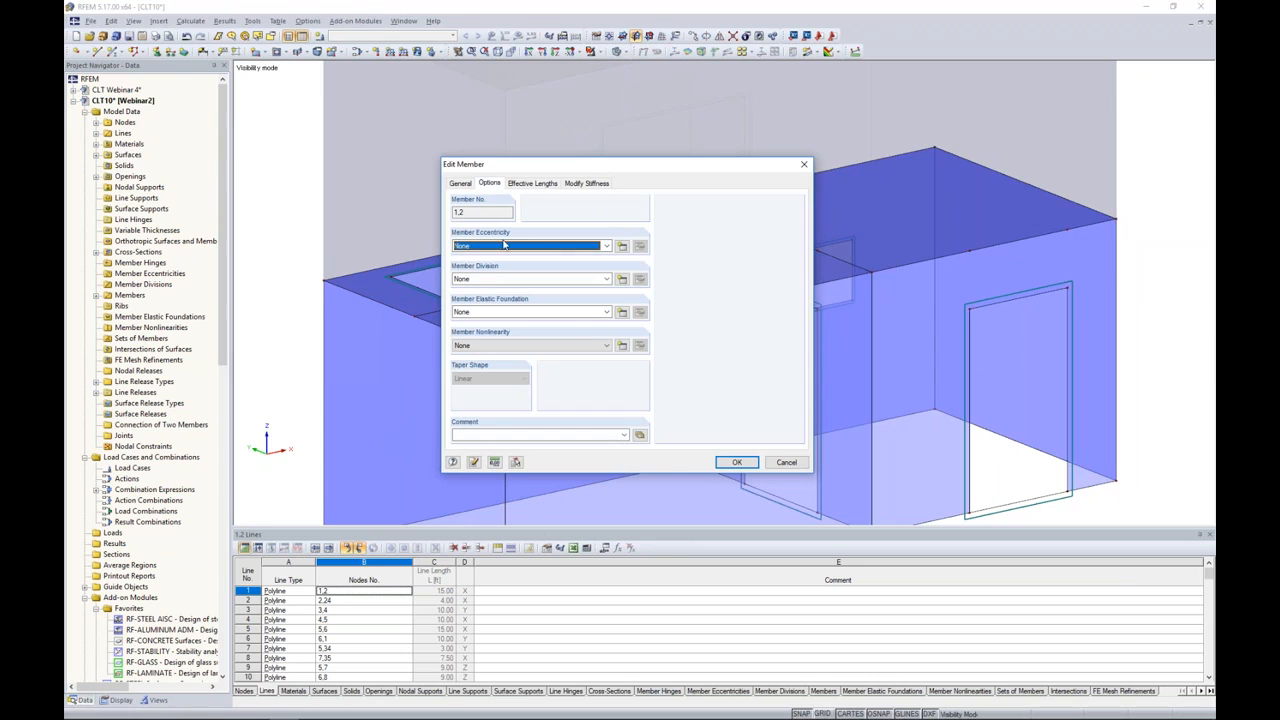
left_click(622, 247)
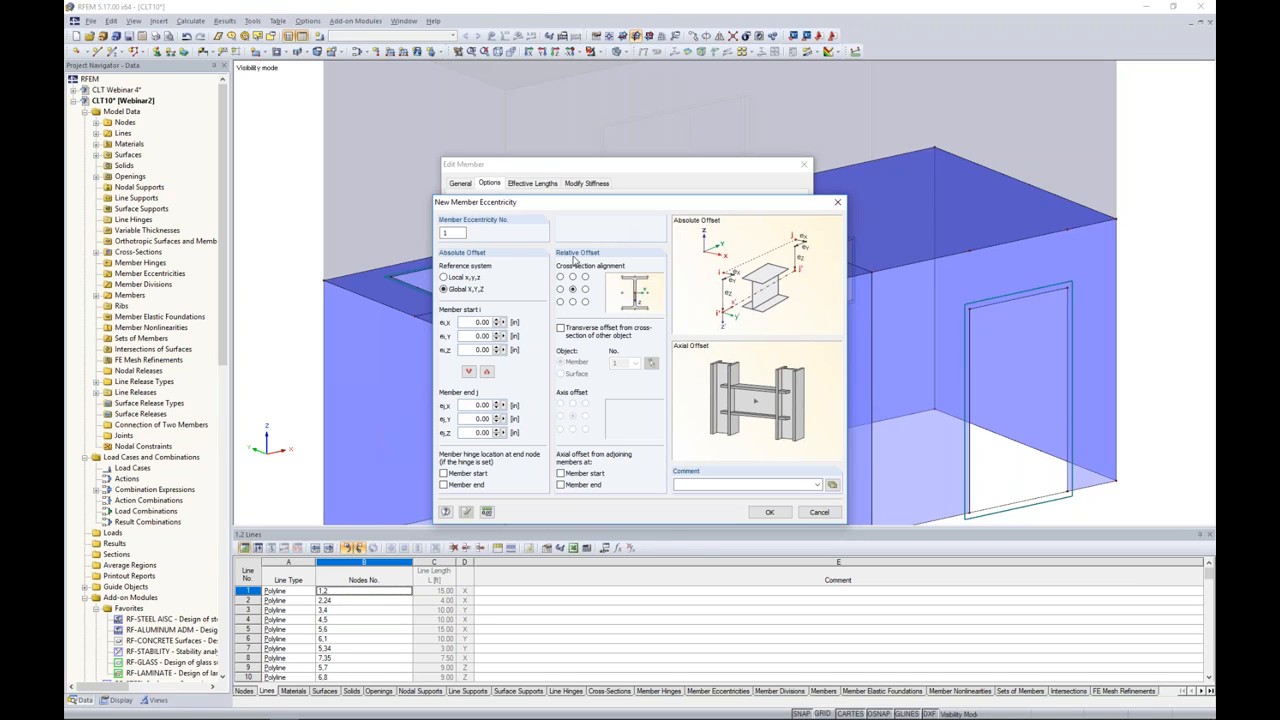
left_click(573, 277)
left_click(572, 277)
Set the eccentricity's transverse offset from surface 10 with the axis offset at its bottom face, and apply it to both beam members
left_click(561, 329)
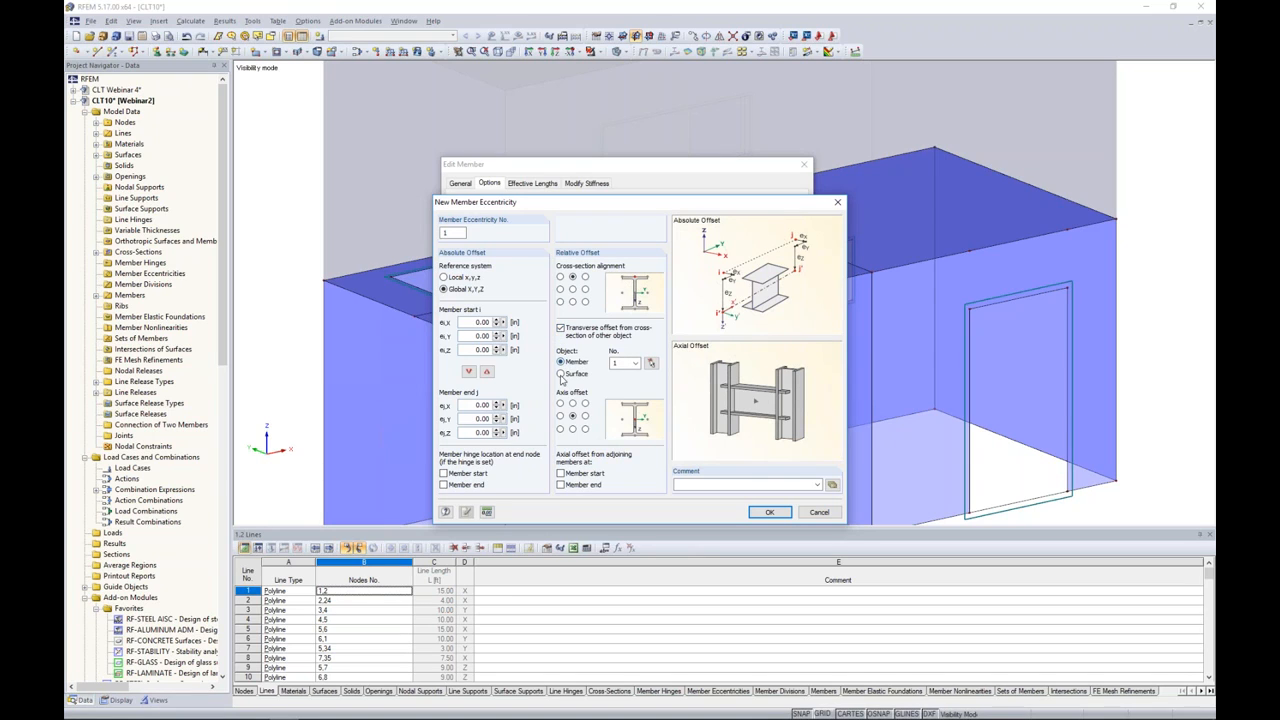
left_click(560, 374)
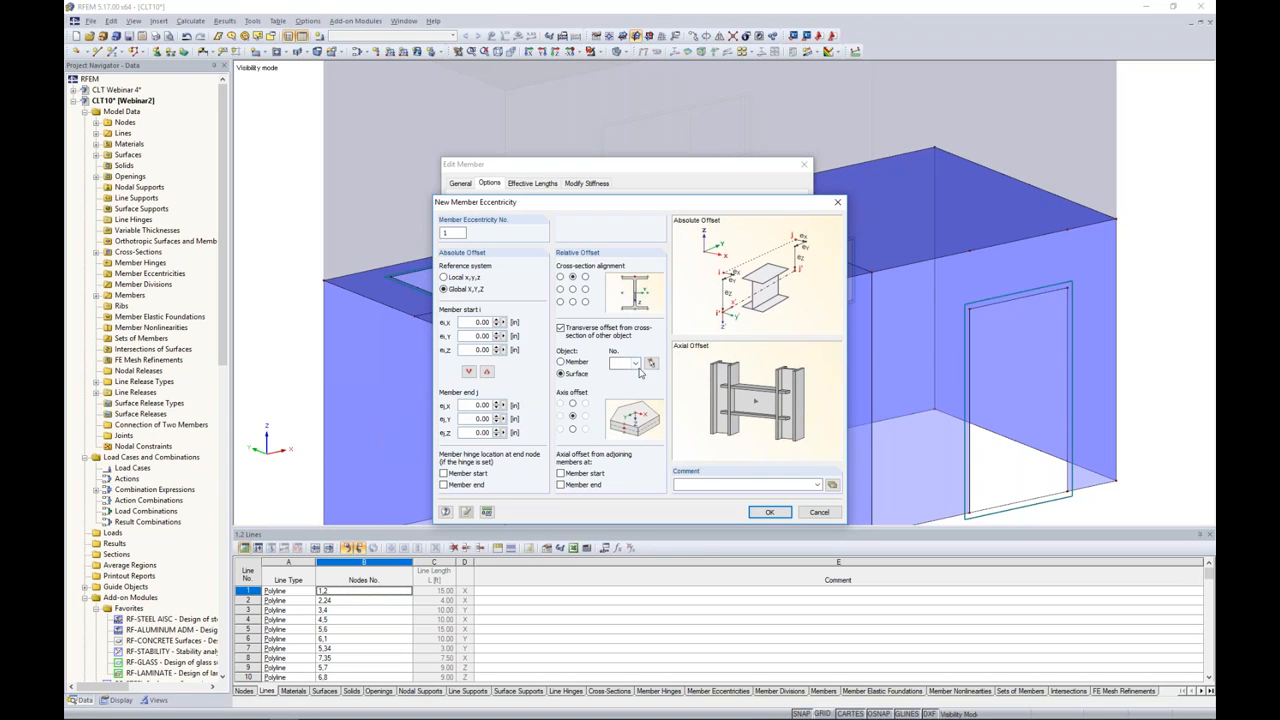
left_click(651, 366)
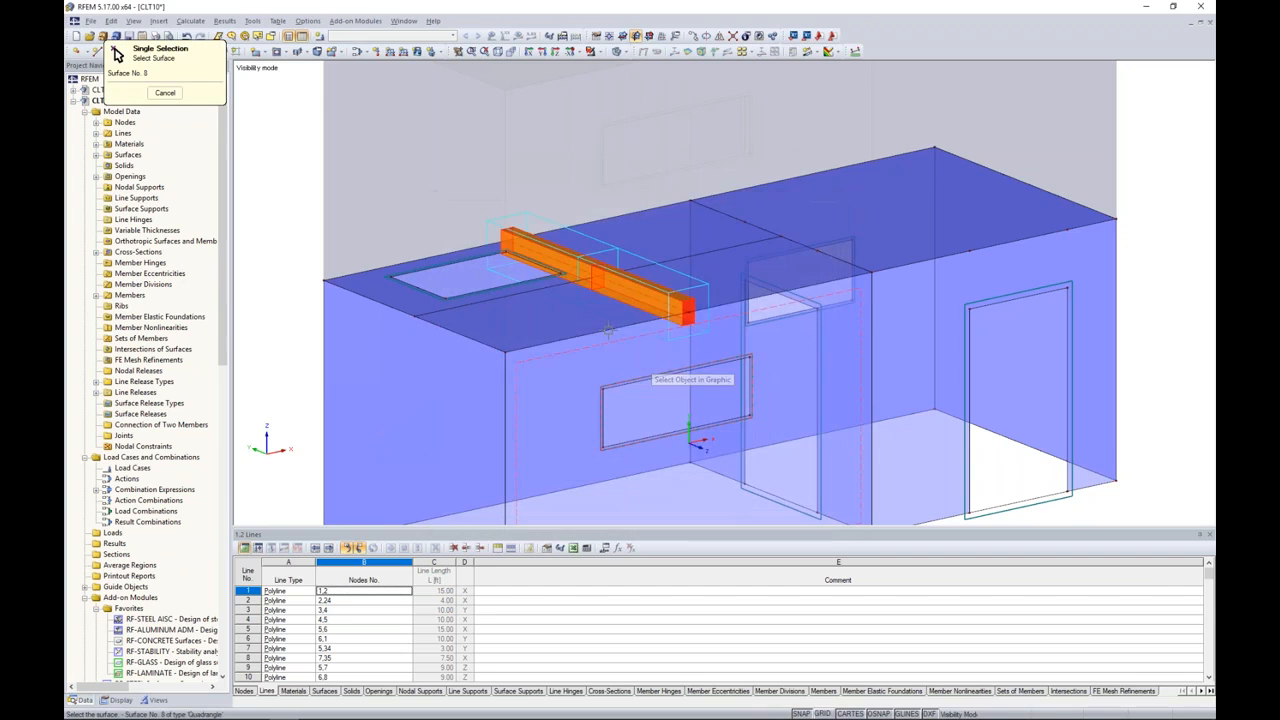
left_click(545, 305)
left_click(572, 430)
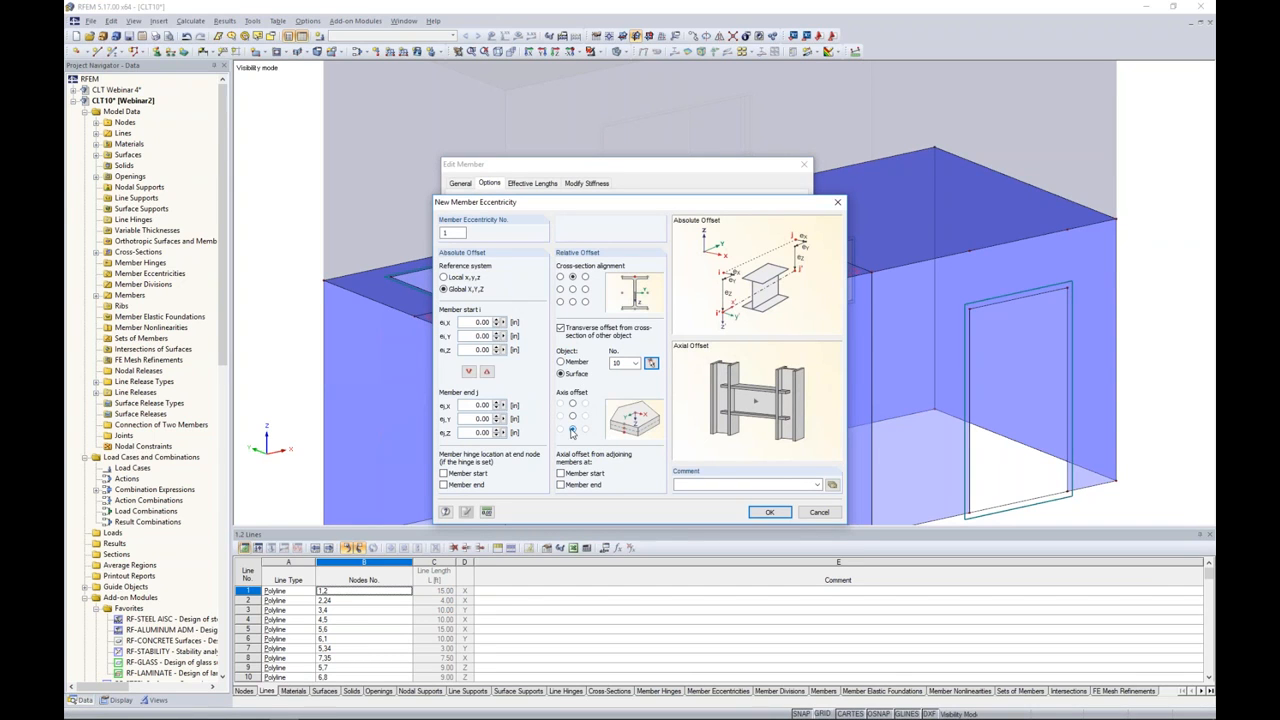
left_click(769, 512)
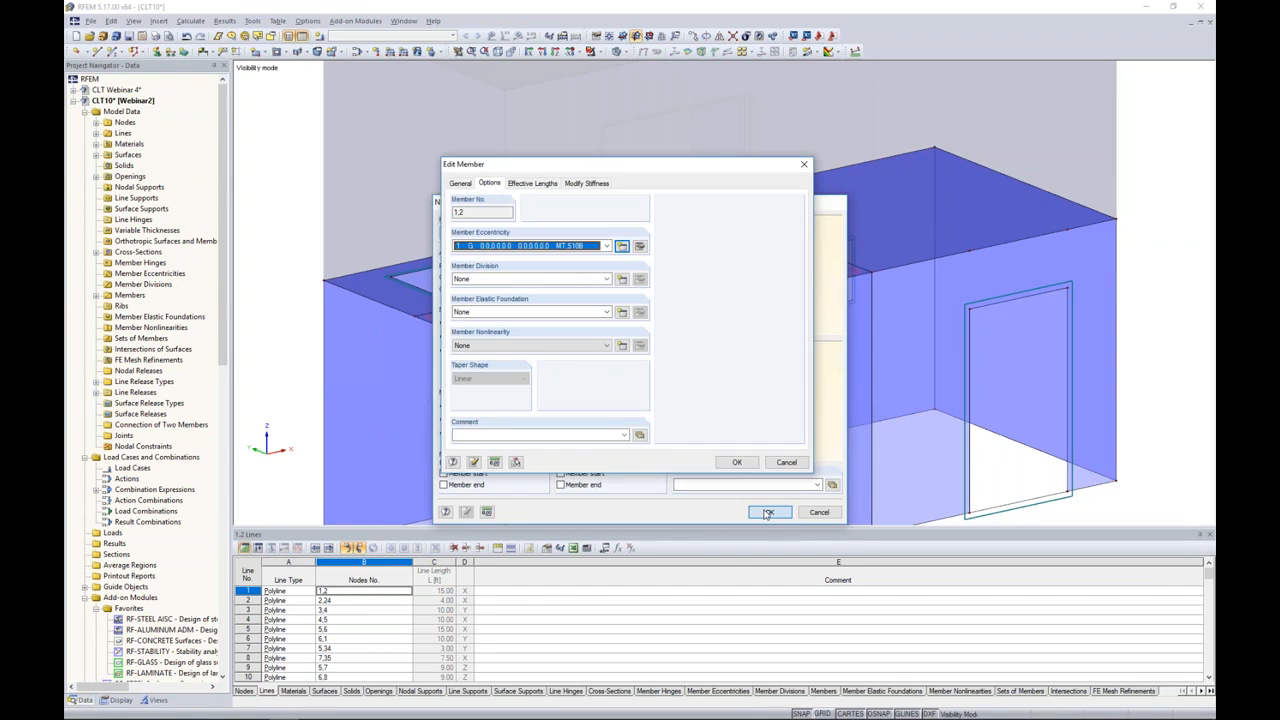
left_click(734, 462)
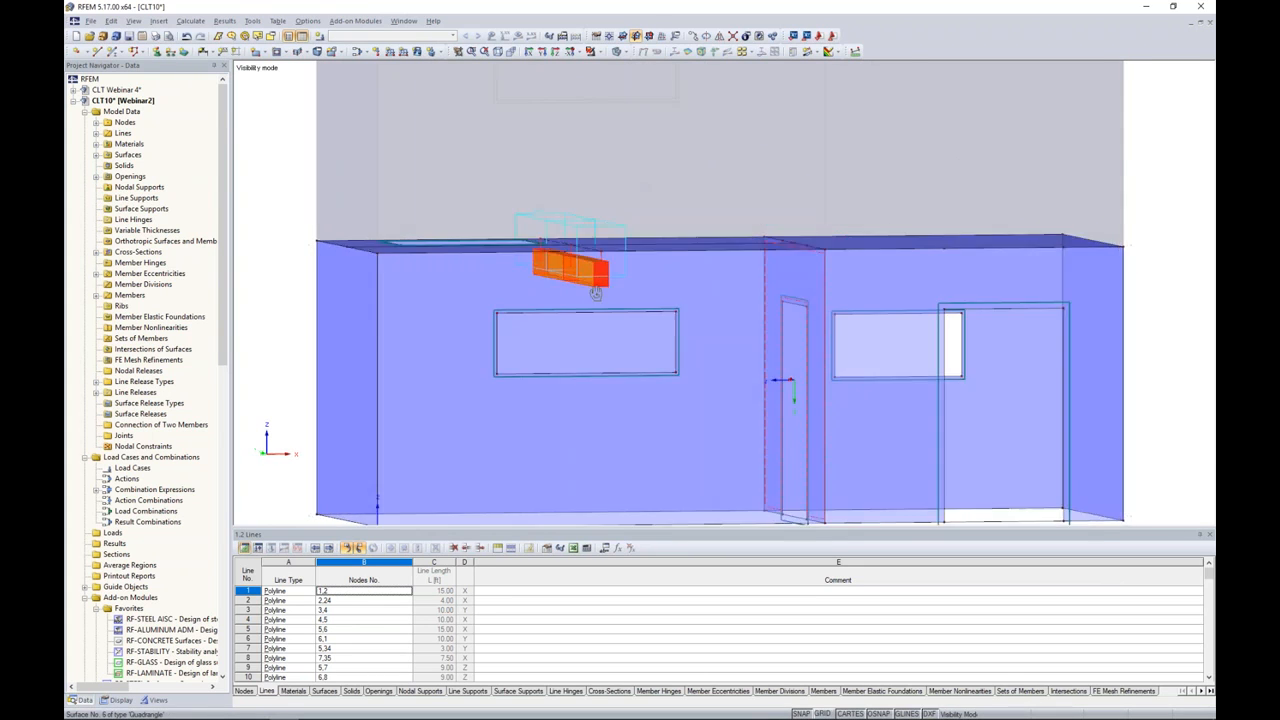
middle_click_drag(537, 283, 726, 305, "ctrl")
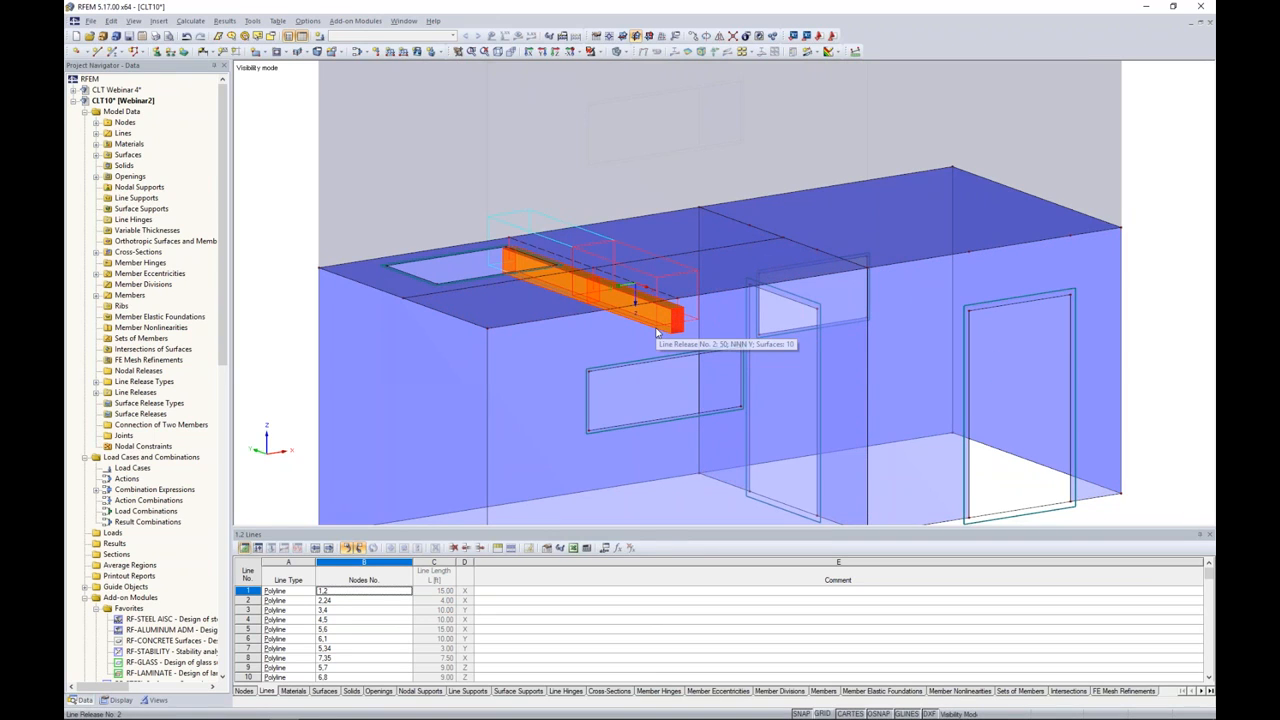
scroll(662, 233, "down", 3)
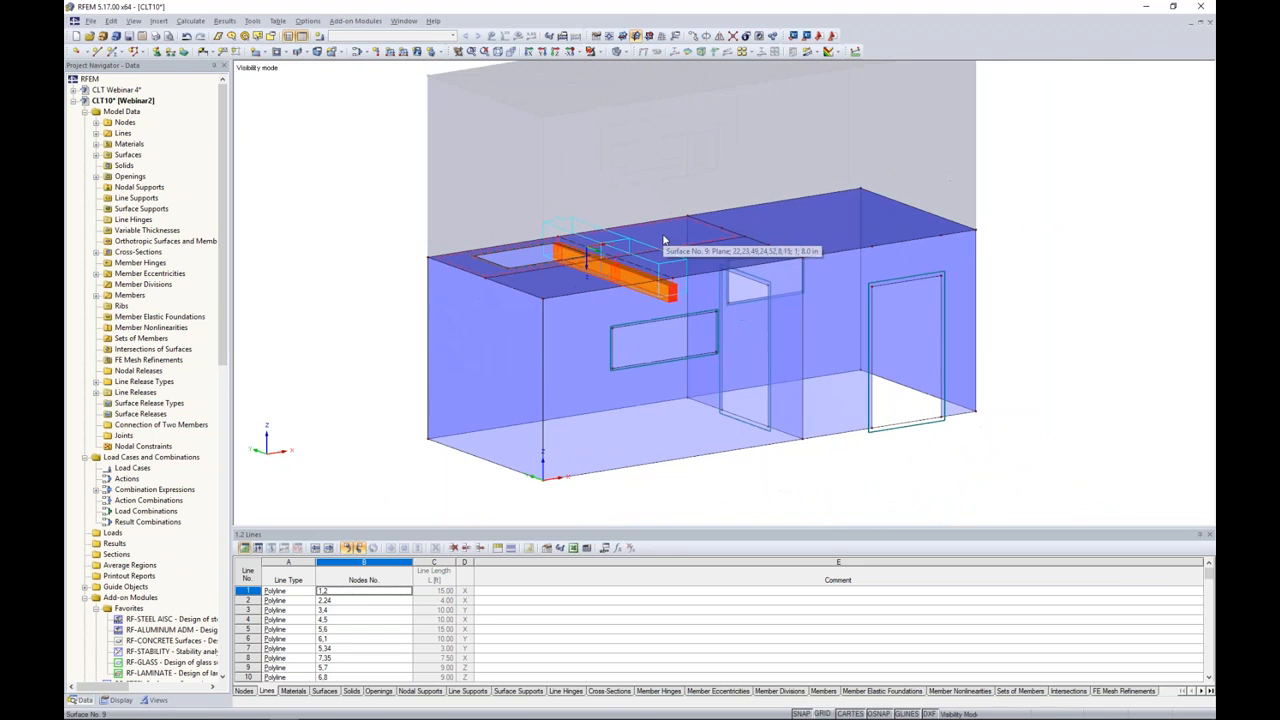
Cancel the visibility mode so that both storeys of the structure are displayed fully
middle_click_drag(752, 256, 730, 285, "ctrl")
left_click(597, 51)
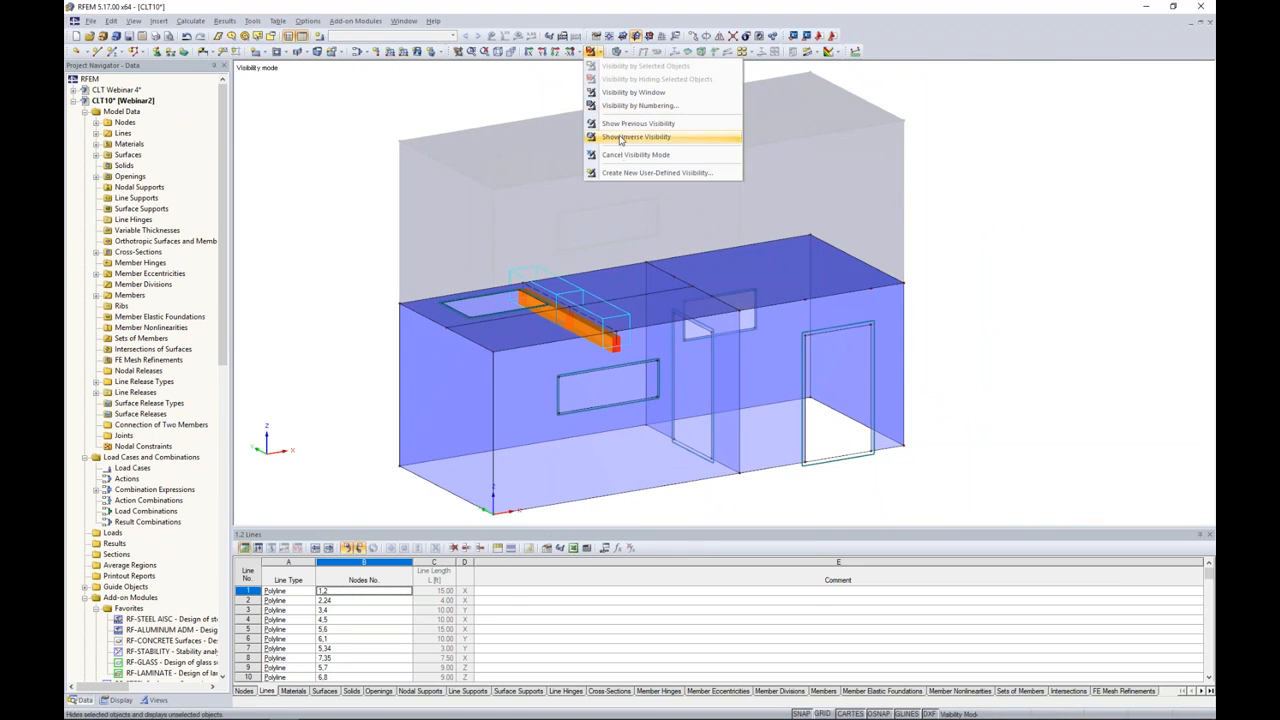
left_click(620, 157)
scroll(1010, 308, "down", 2)
middle_click_drag(1005, 308, 955, 303, "ctrl")
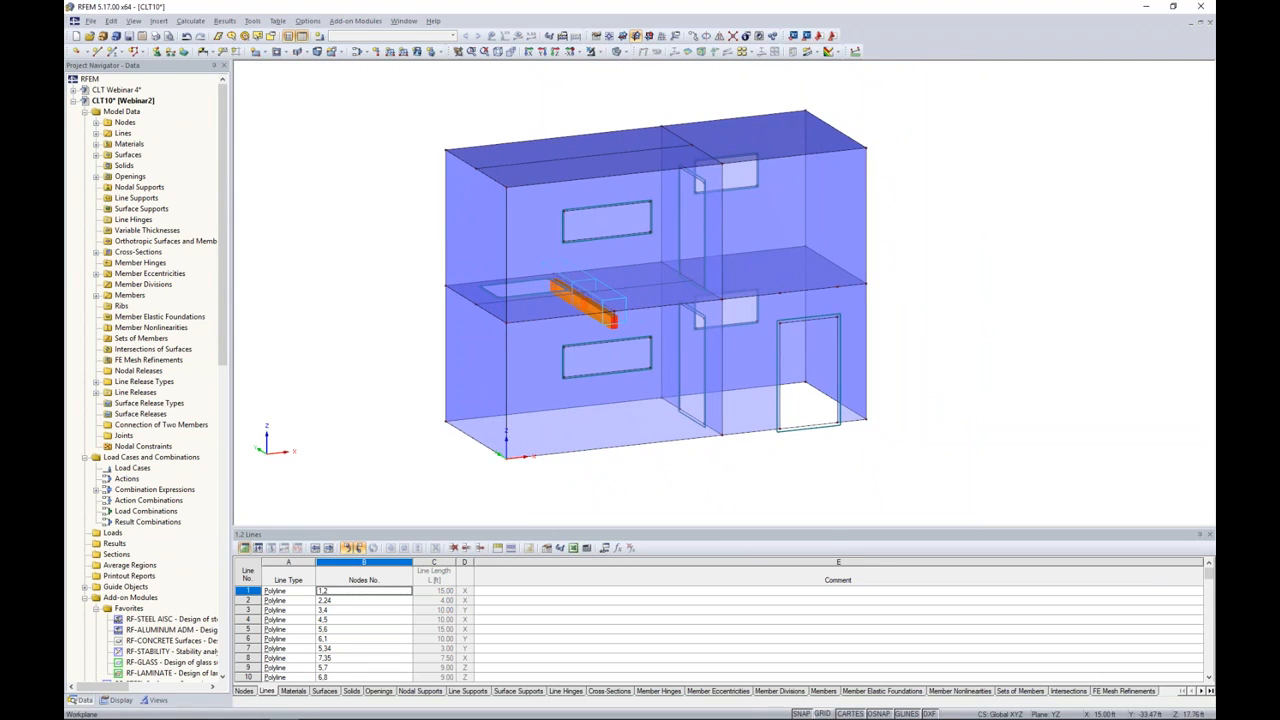
middle_click_drag(955, 355, 950, 322, "ctrl")
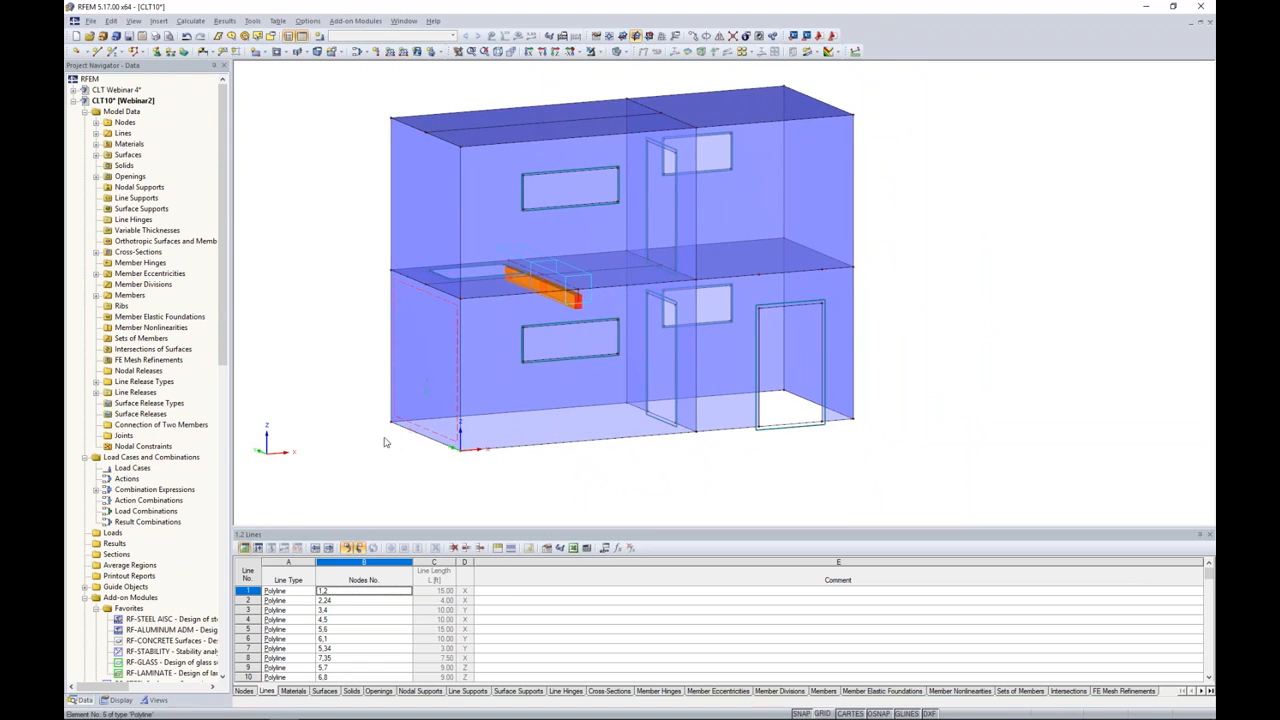
Examine the available line support types and a new support's conditions and uZ nonlinearity options, discarding the new definition
left_click(171, 52)
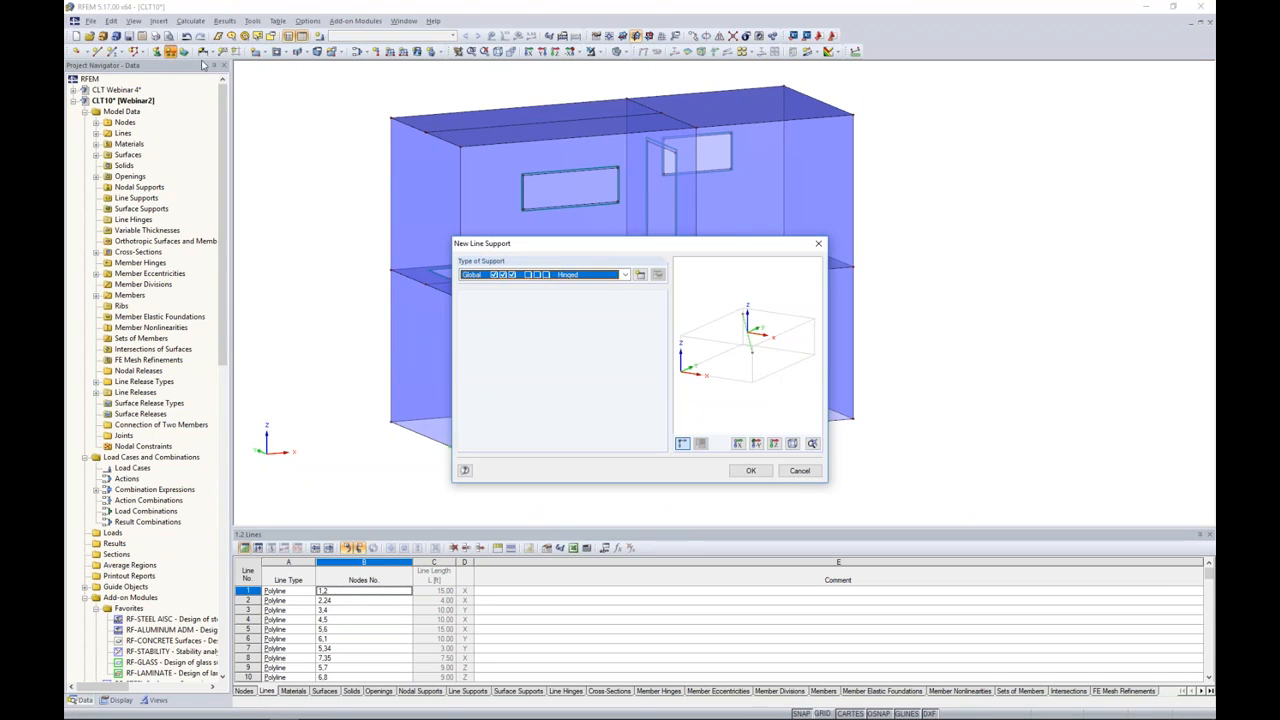
left_click(625, 275)
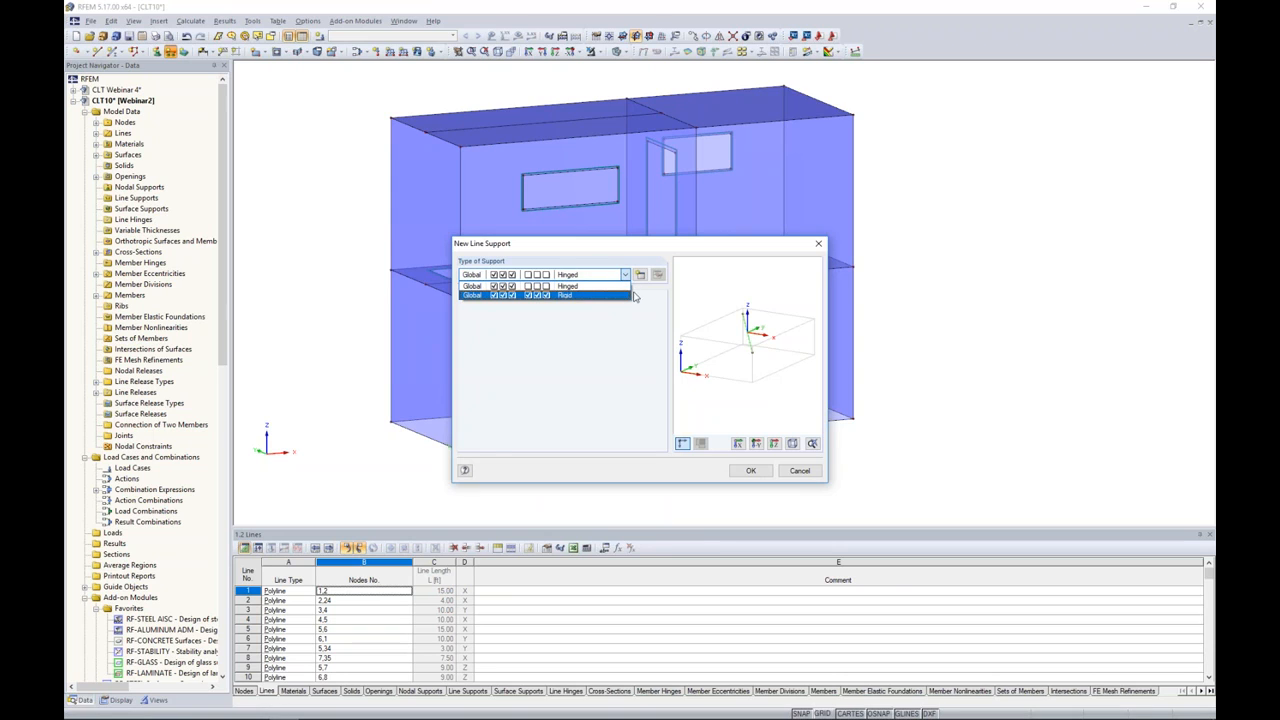
left_click(642, 278)
left_click(641, 277)
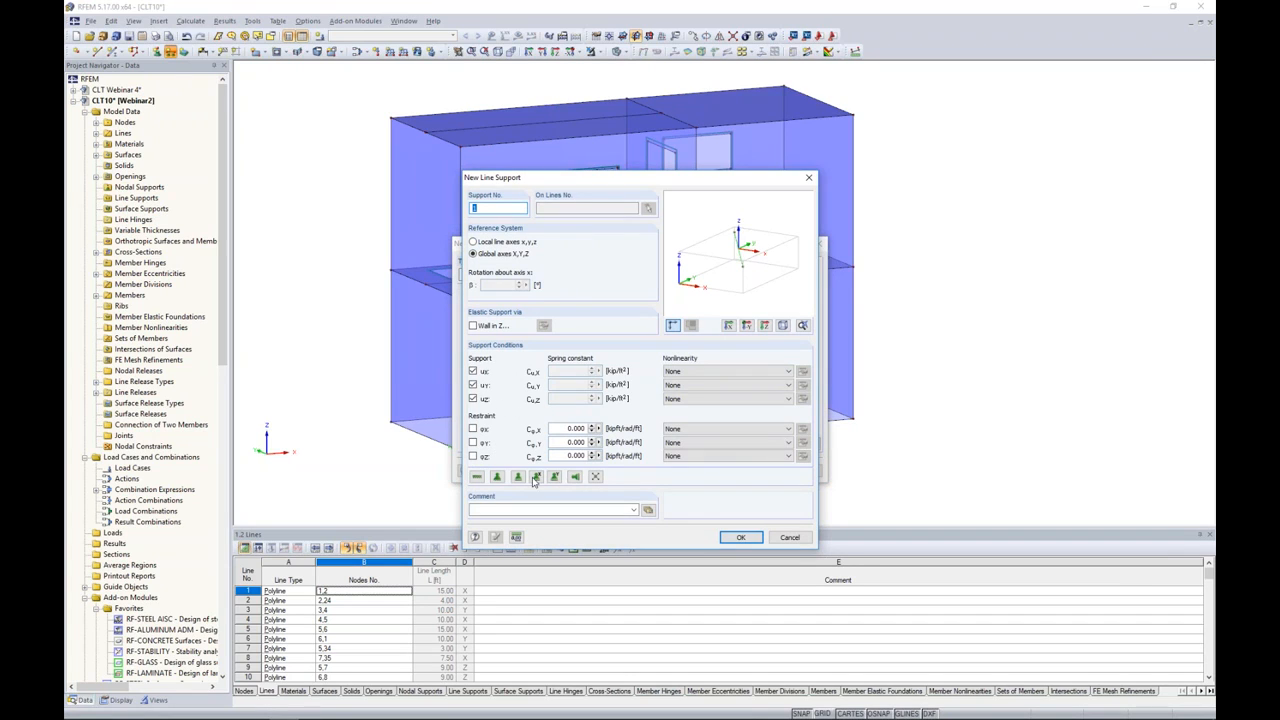
left_click(497, 476)
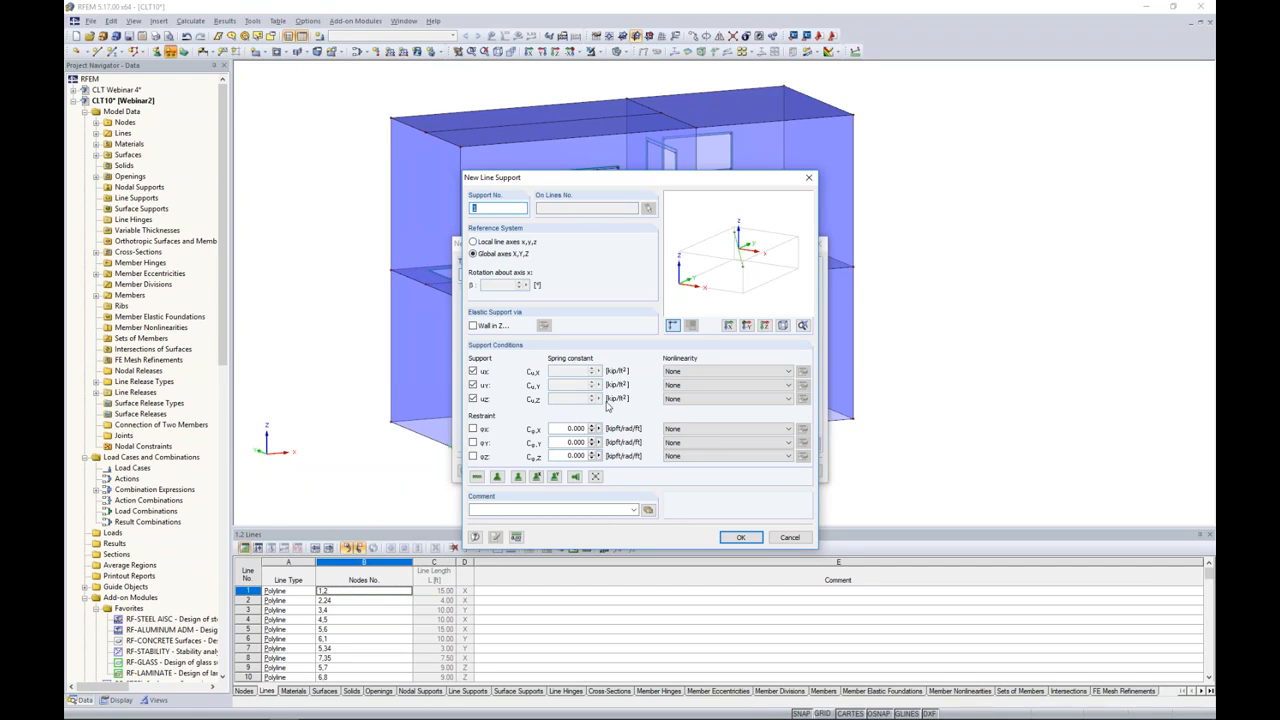
left_click(679, 400)
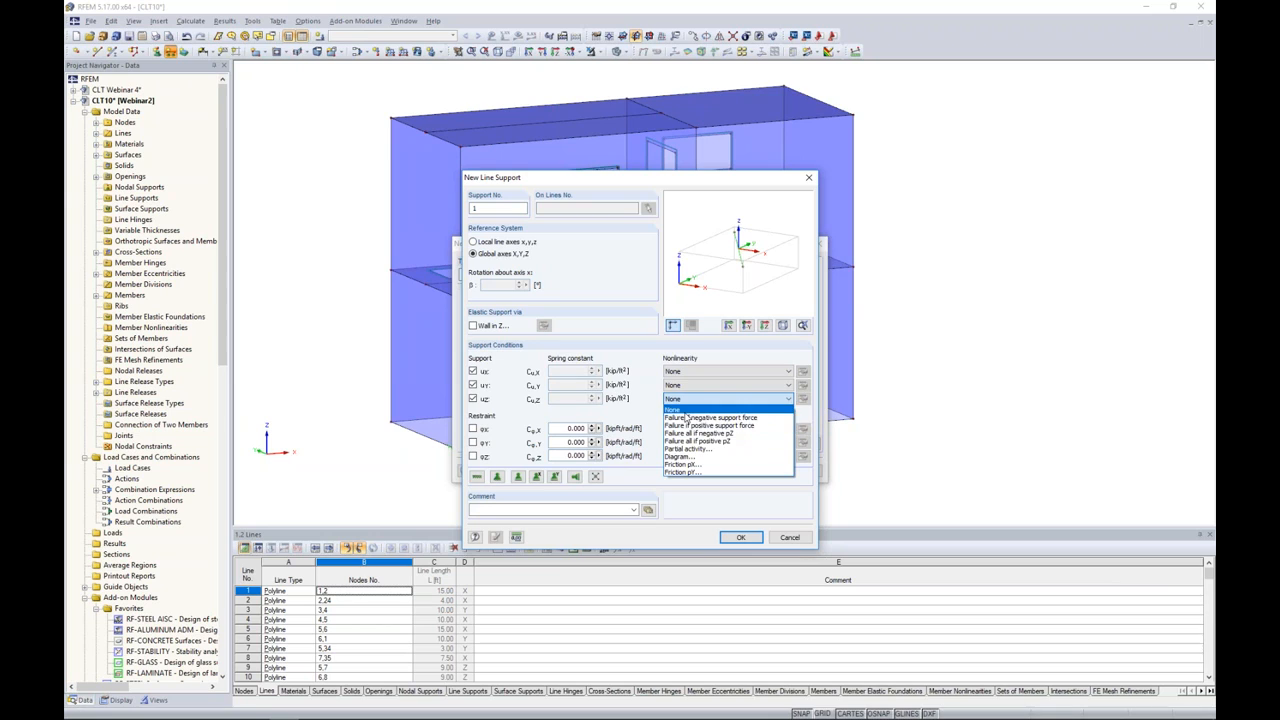
left_click(648, 391)
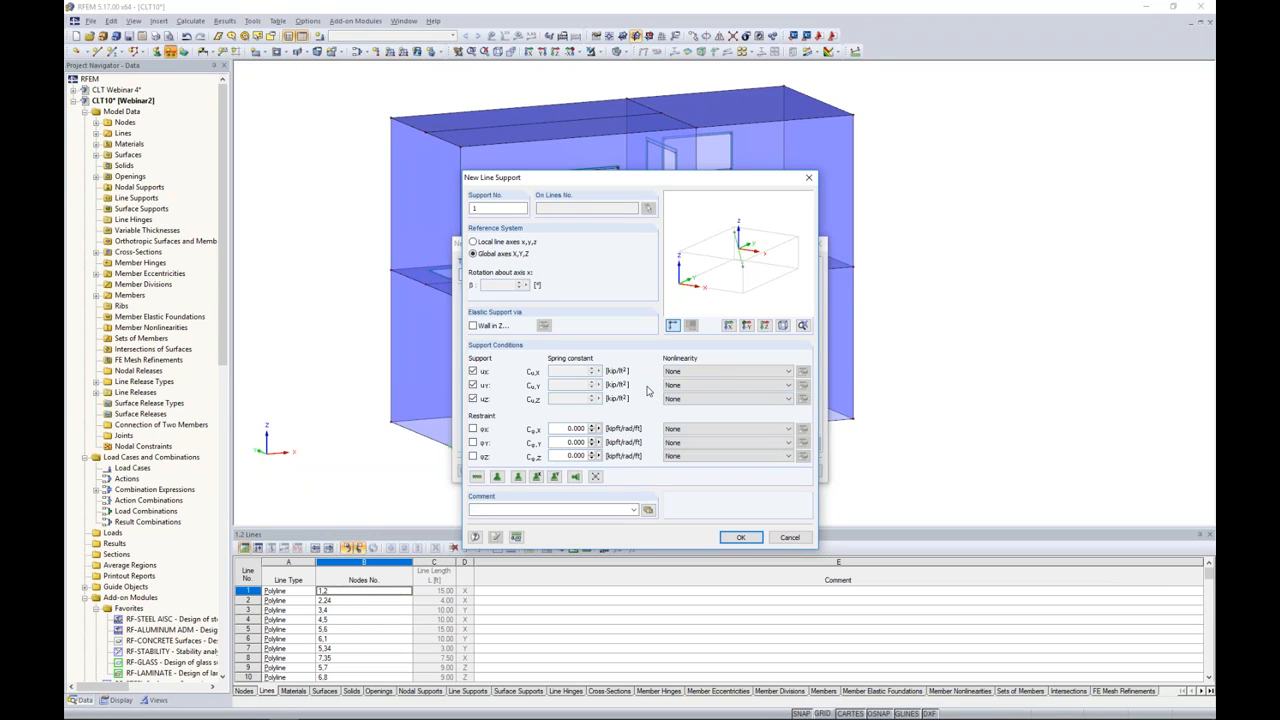
left_click(789, 538)
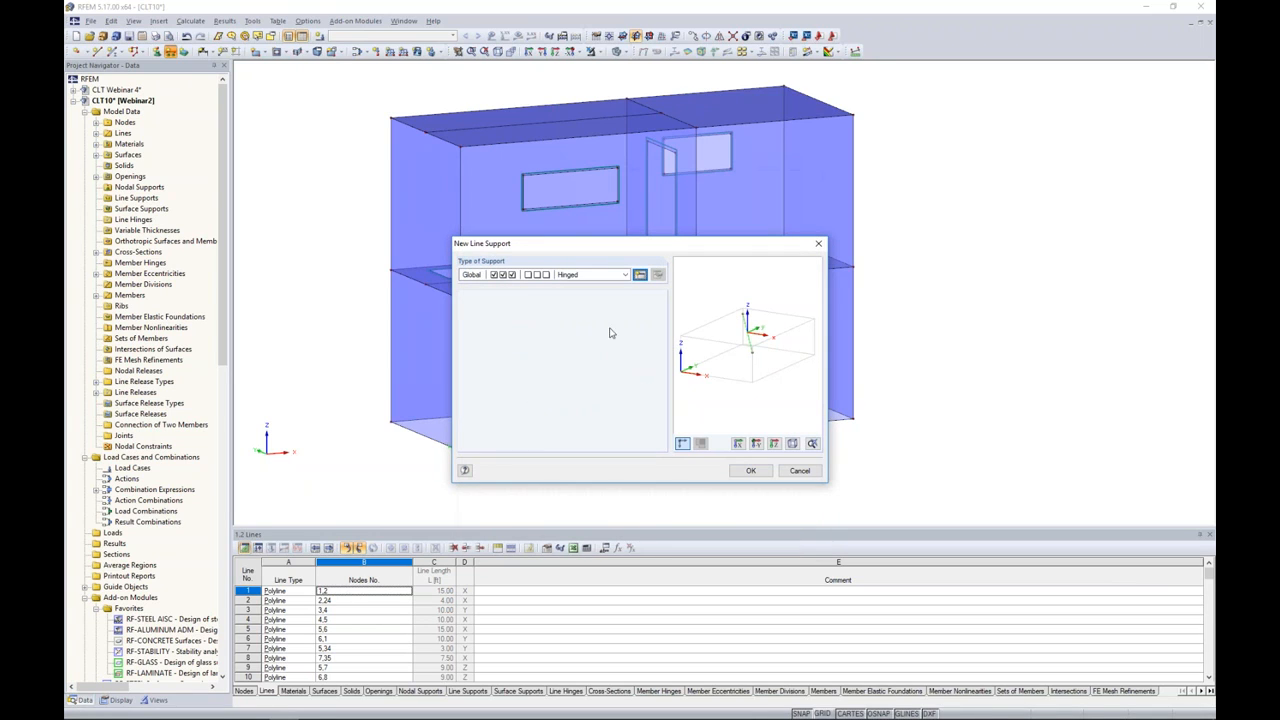
Assign the Hinged line support to all base lines of the ground-floor walls using a window selection
left_click(750, 470)
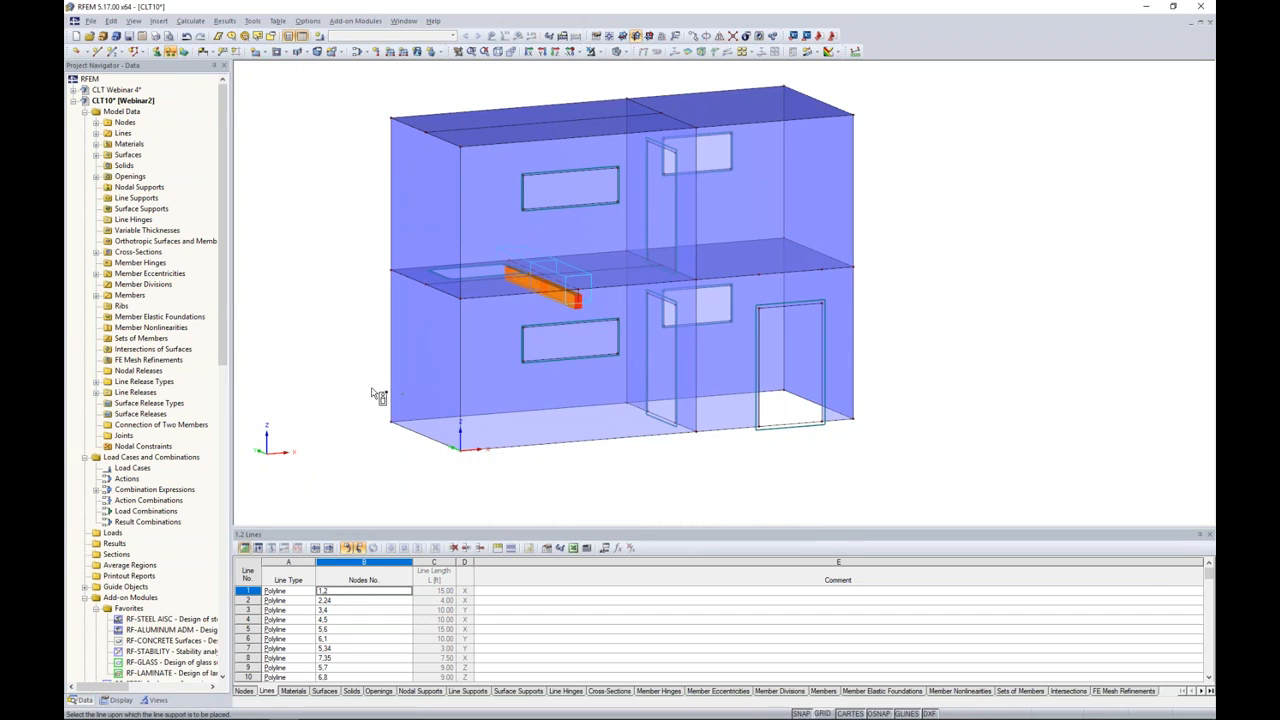
left_click_drag(585, 453, 896, 486)
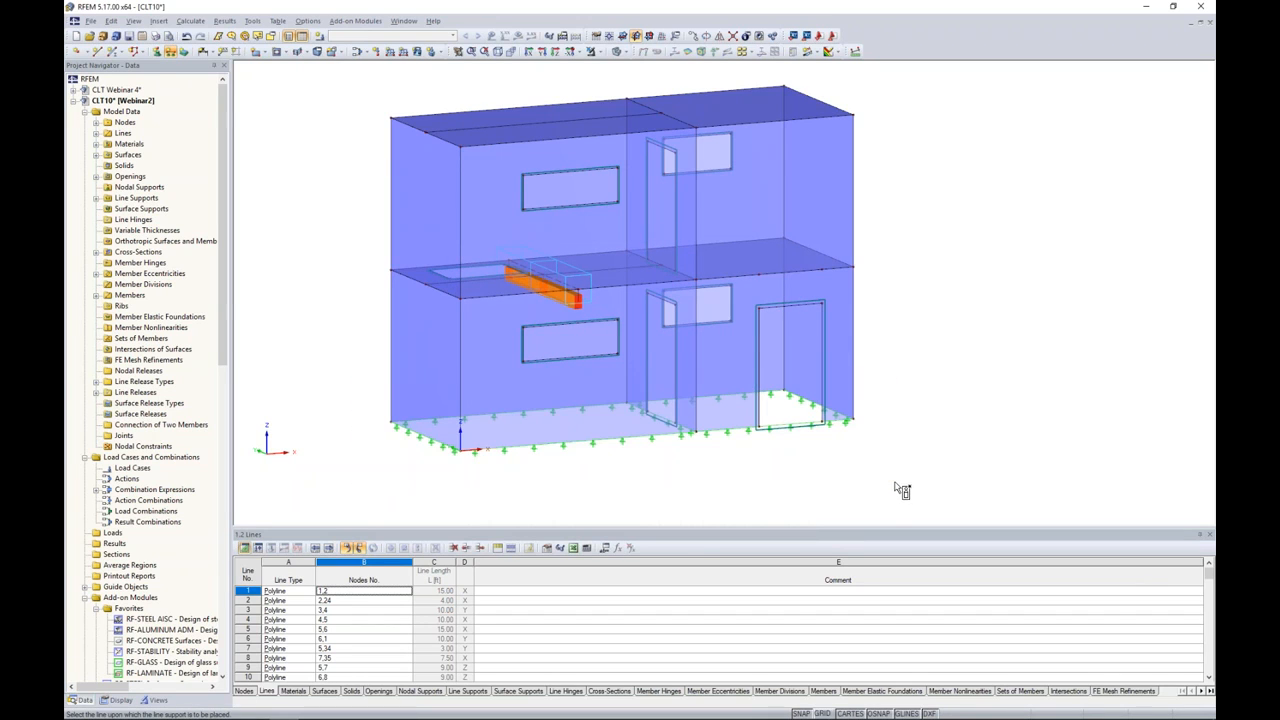
key("Escape")
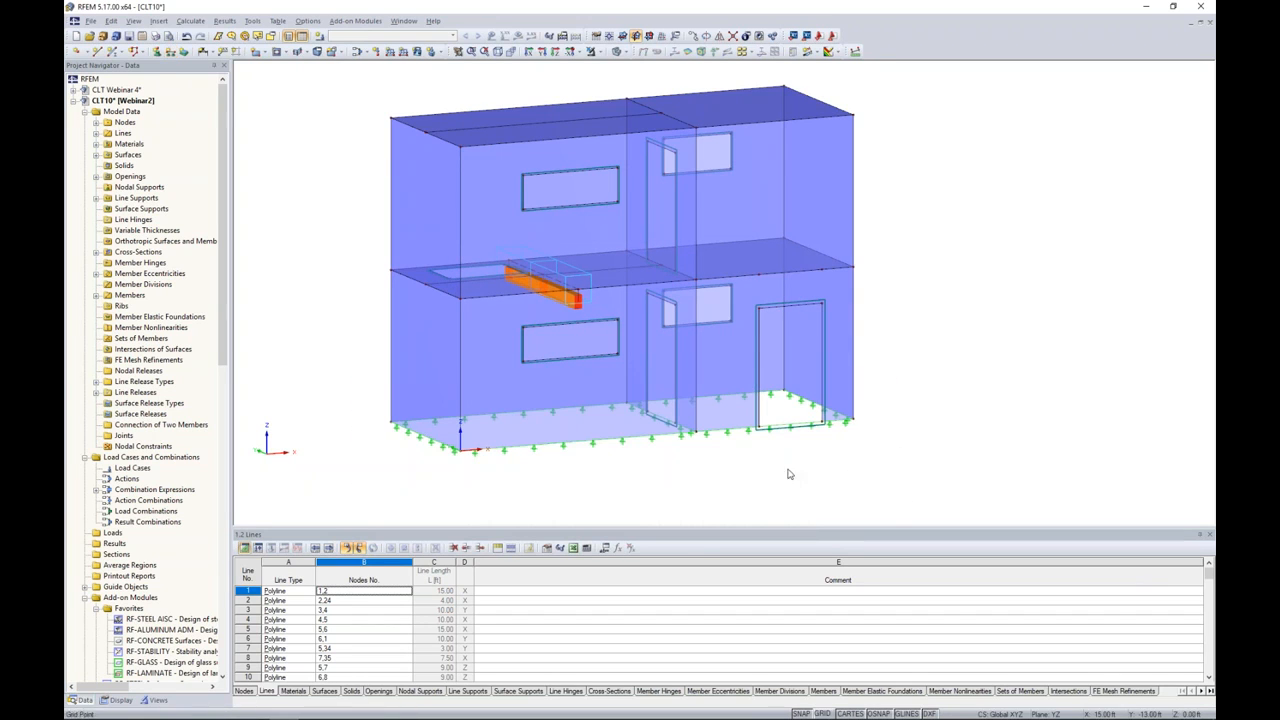
Delete the line supports beneath the interior and exterior door openings on the ground floor
scroll(788, 470, "up", 5)
middle_click_drag(820, 461, 864, 461)
left_click(641, 396)
left_click(800, 397, "ctrl")
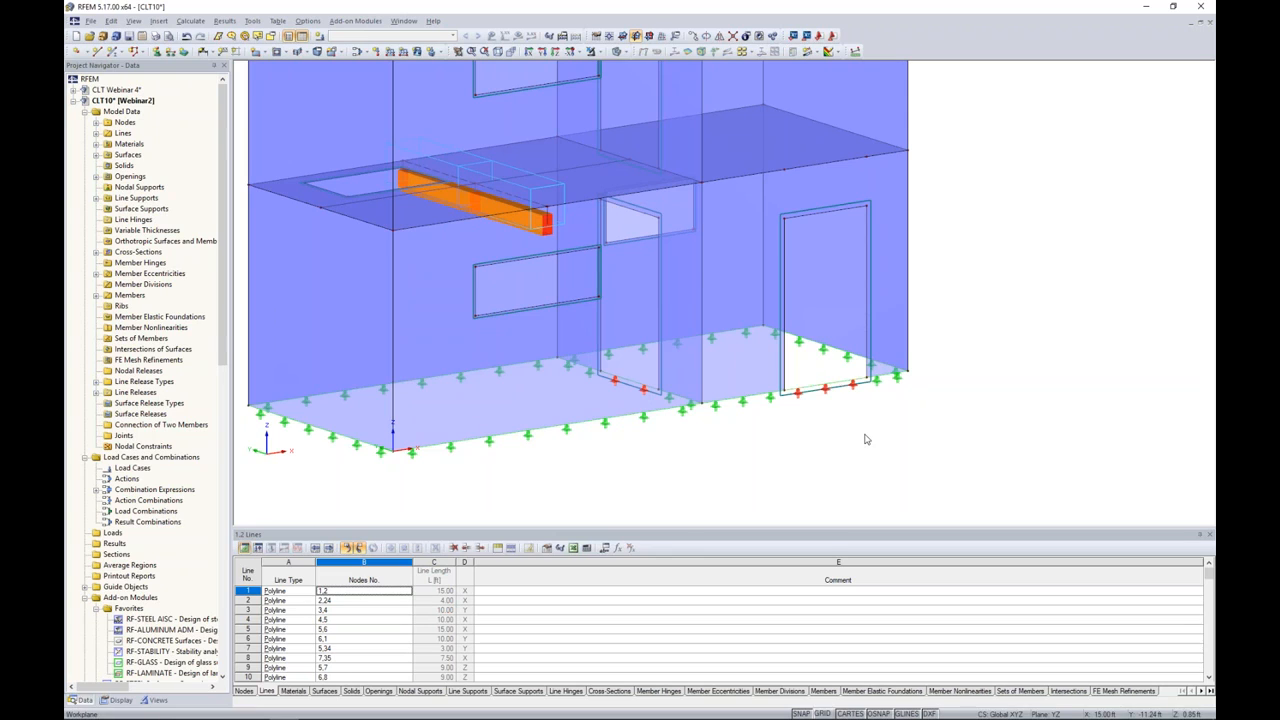
key("Escape")
scroll(866, 439, "down", 2)
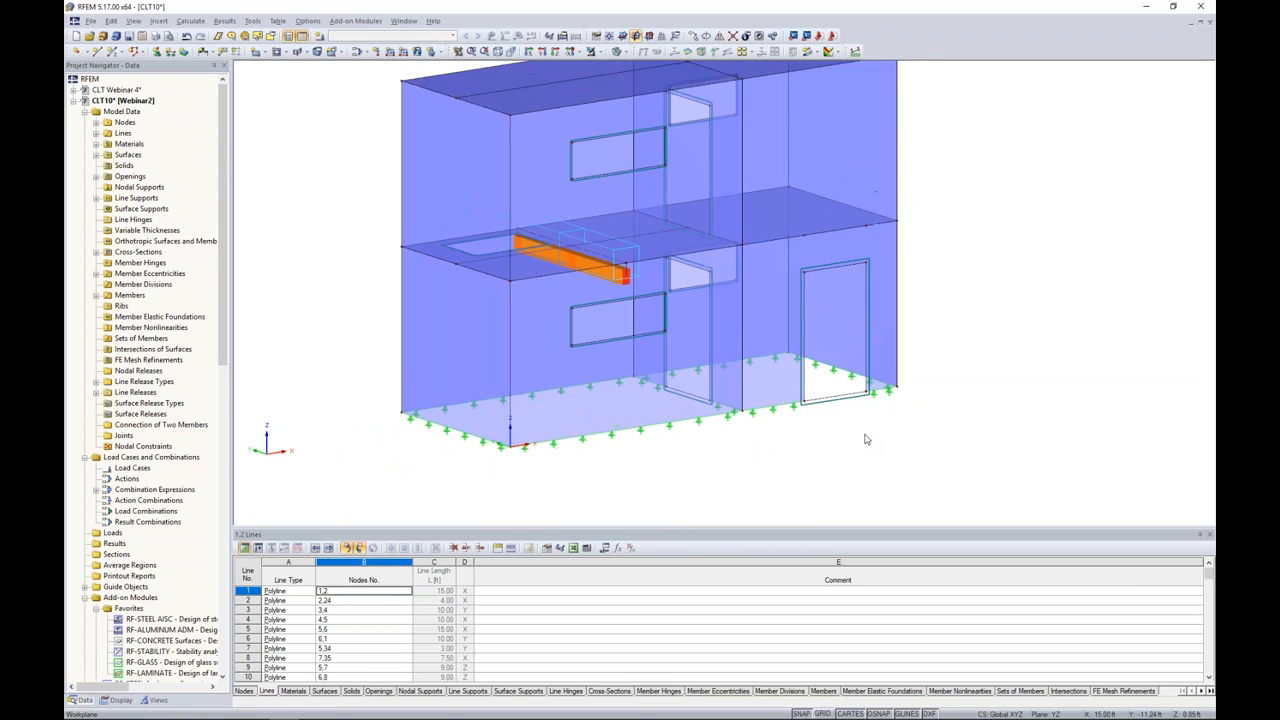
scroll(866, 439, "down", 1)
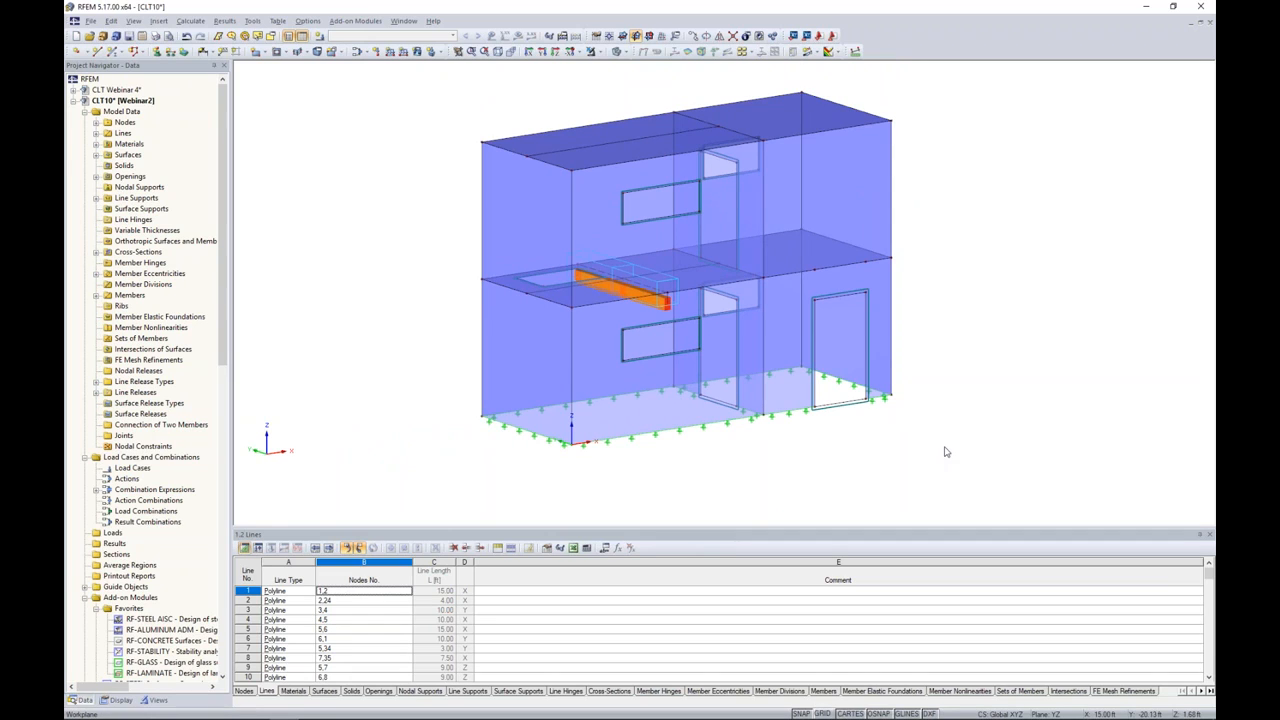
middle_click_drag(972, 466, 947, 415, "ctrl")
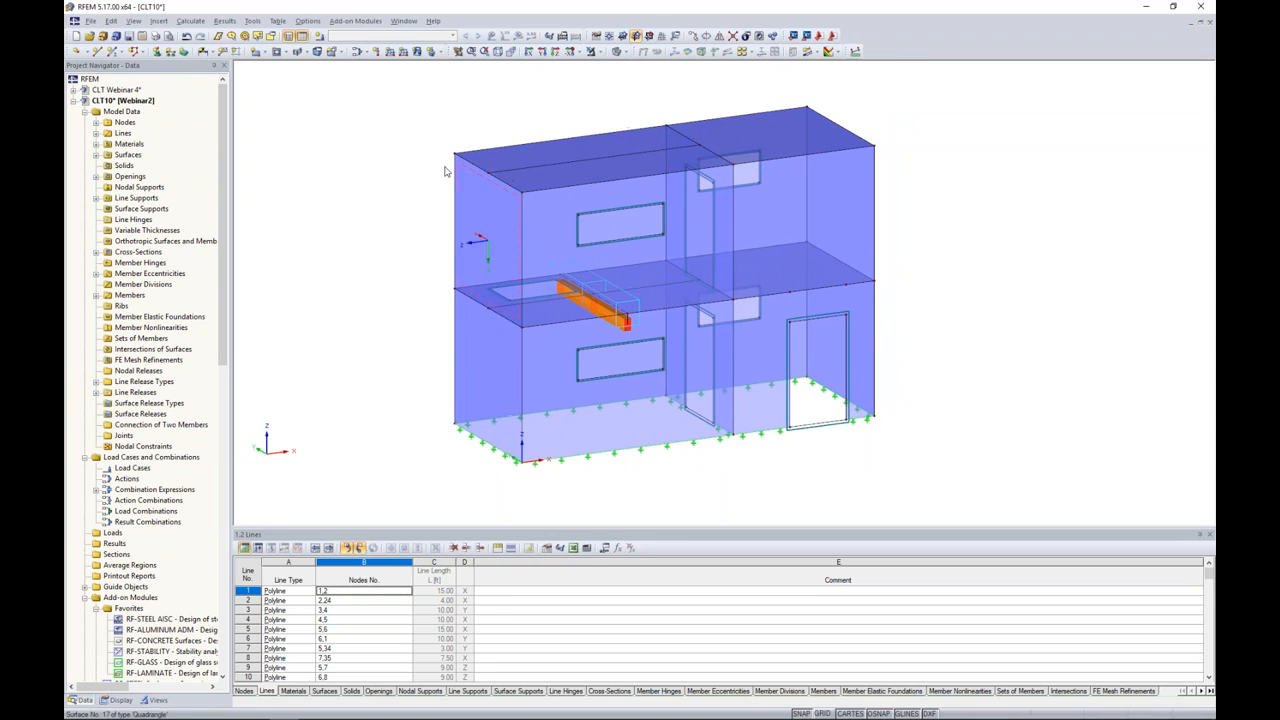
Describe load case LC1 as Dead, keeping the Dead action category and the active self-weight
left_click(320, 36)
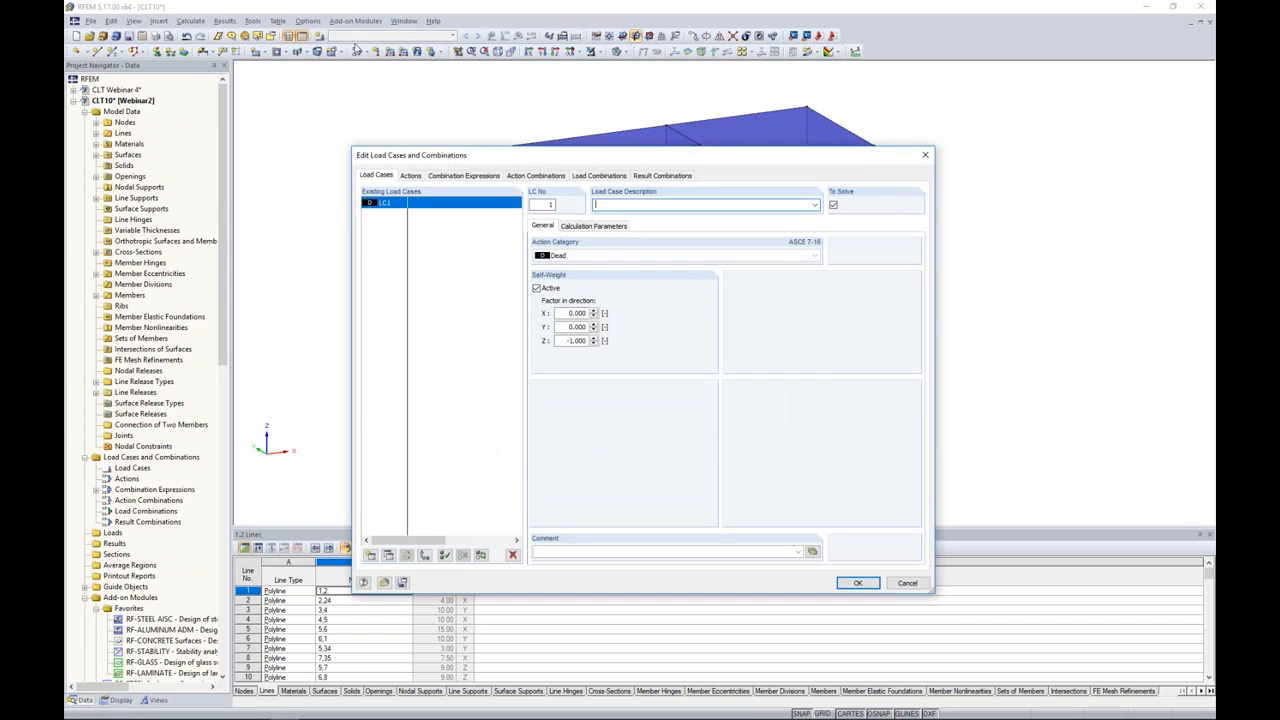
left_click_drag(486, 160, 494, 139)
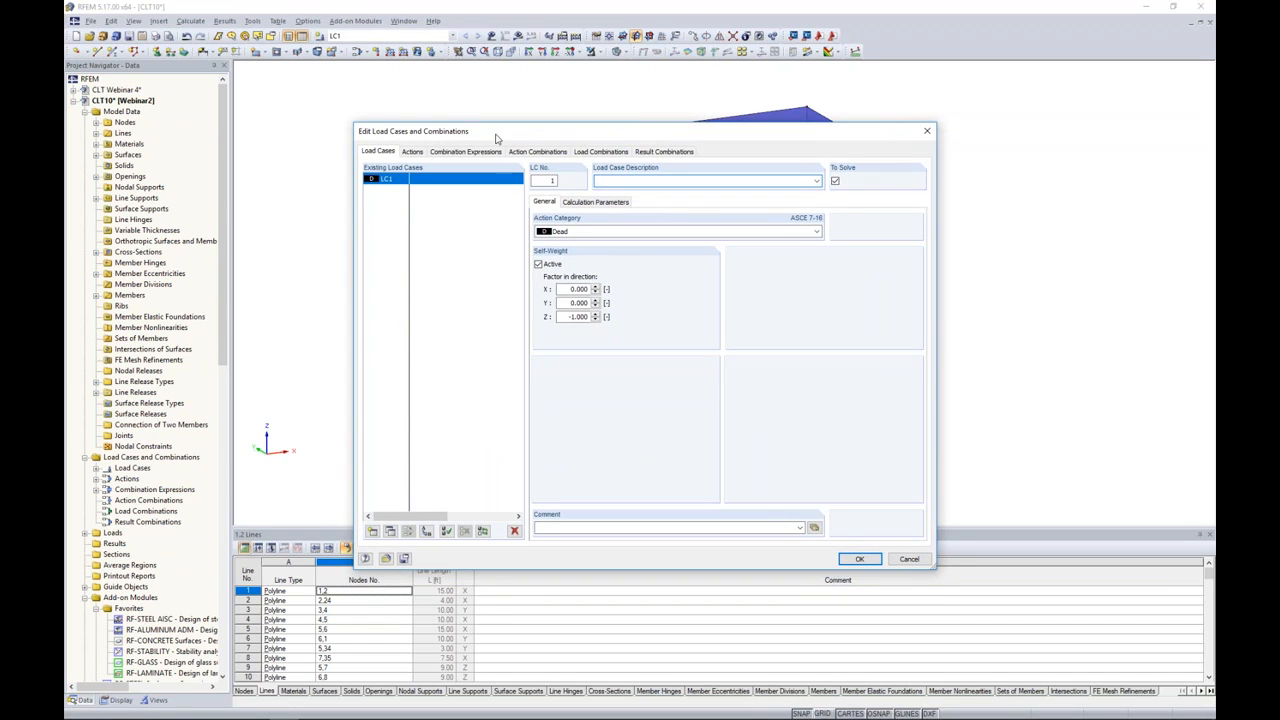
type("Dead")
left_click(600, 232)
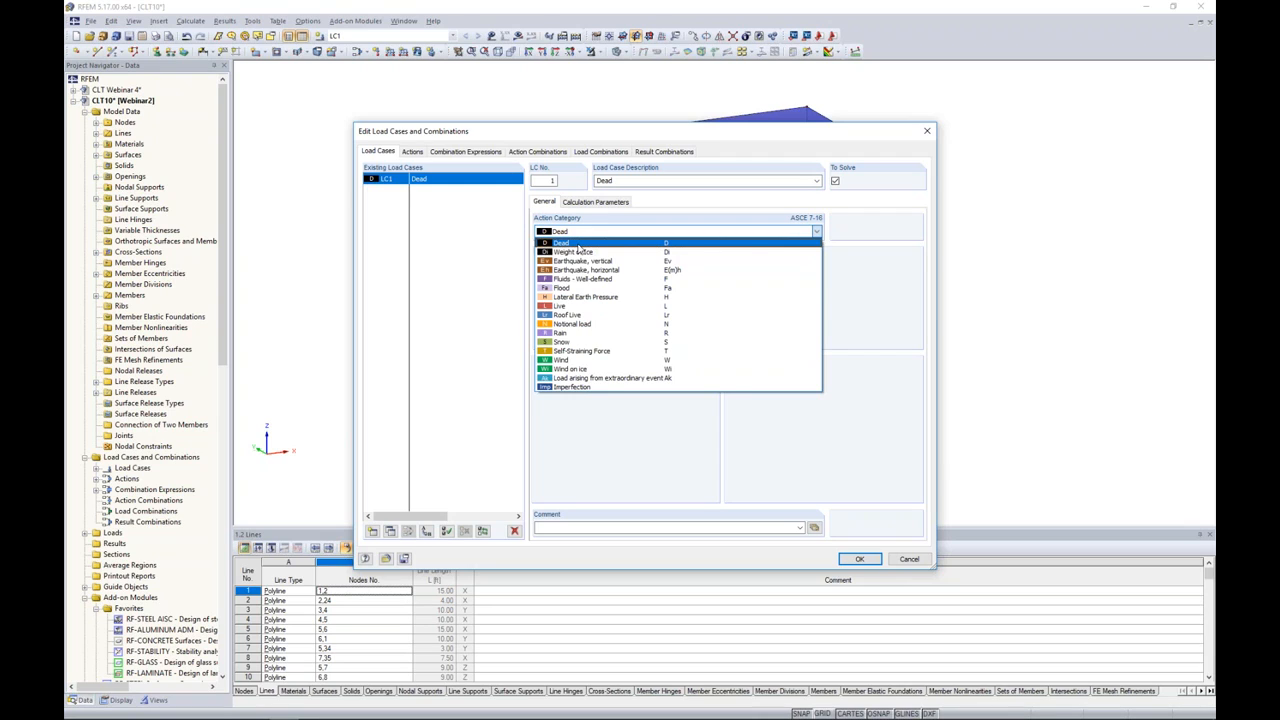
left_click(491, 249)
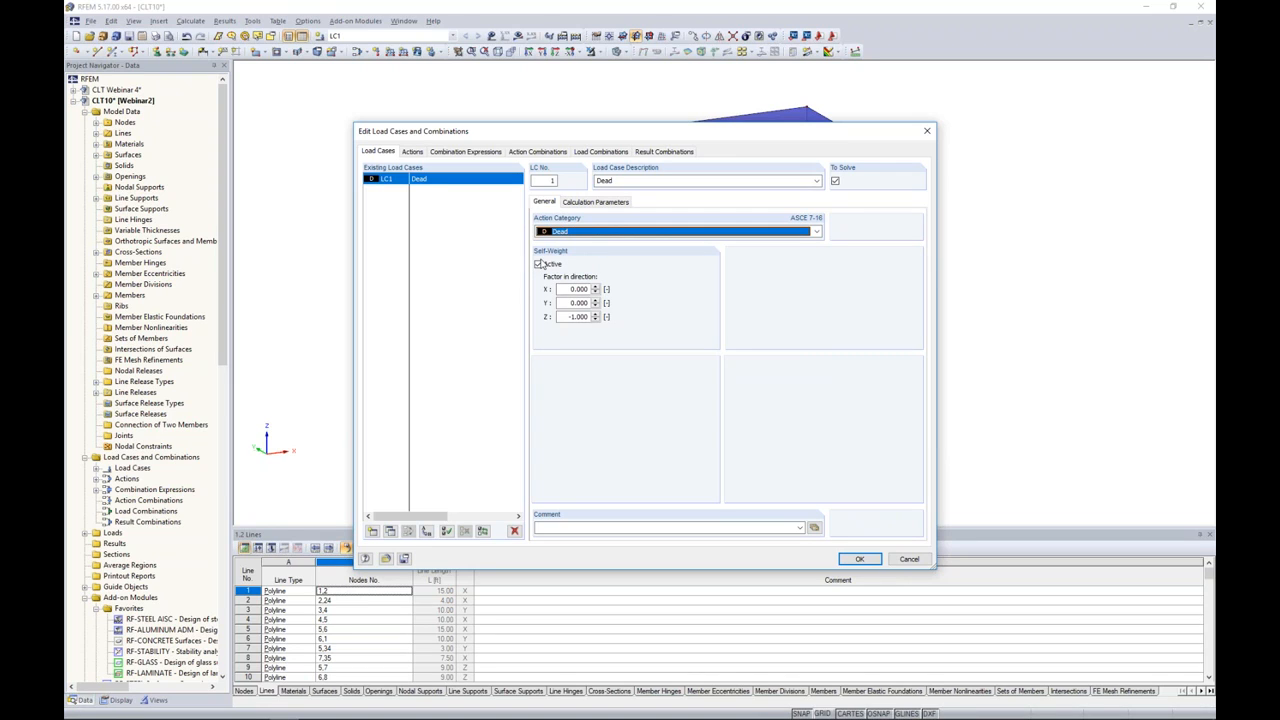
Add load case LC2 with the description Live and the Live action category
left_click(372, 531)
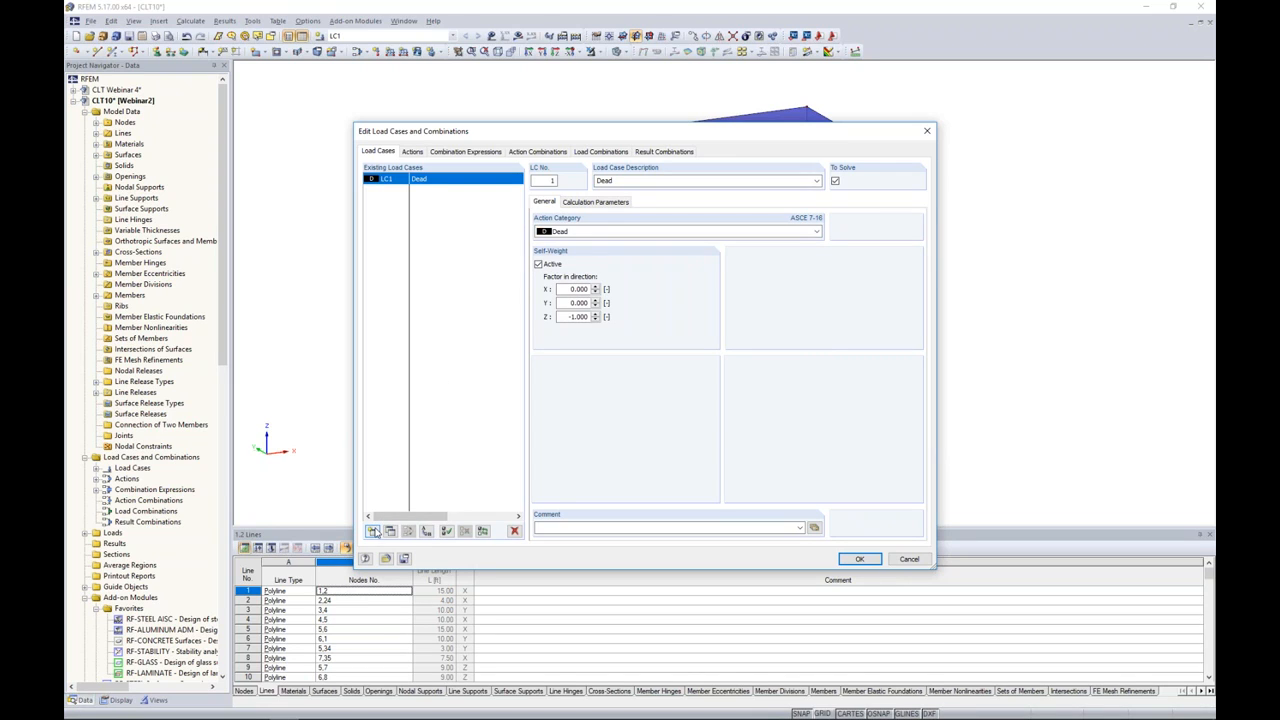
type("Live")
left_click(575, 231)
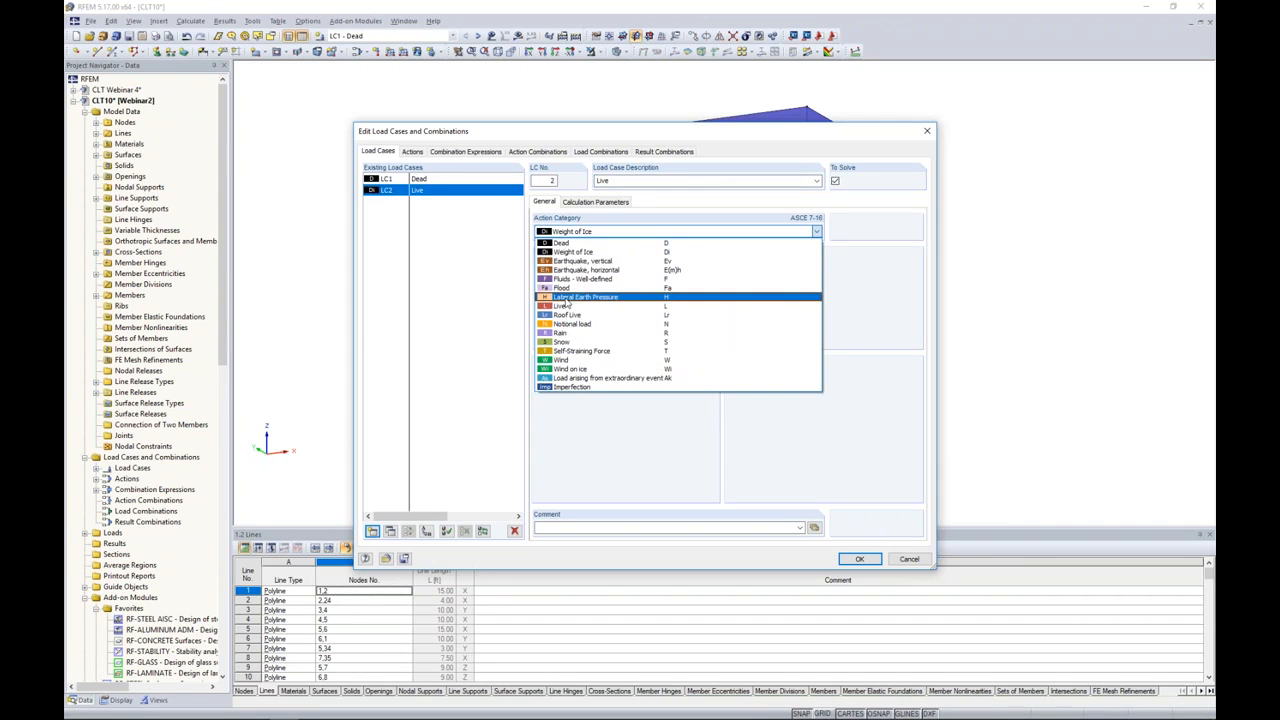
left_click(566, 306)
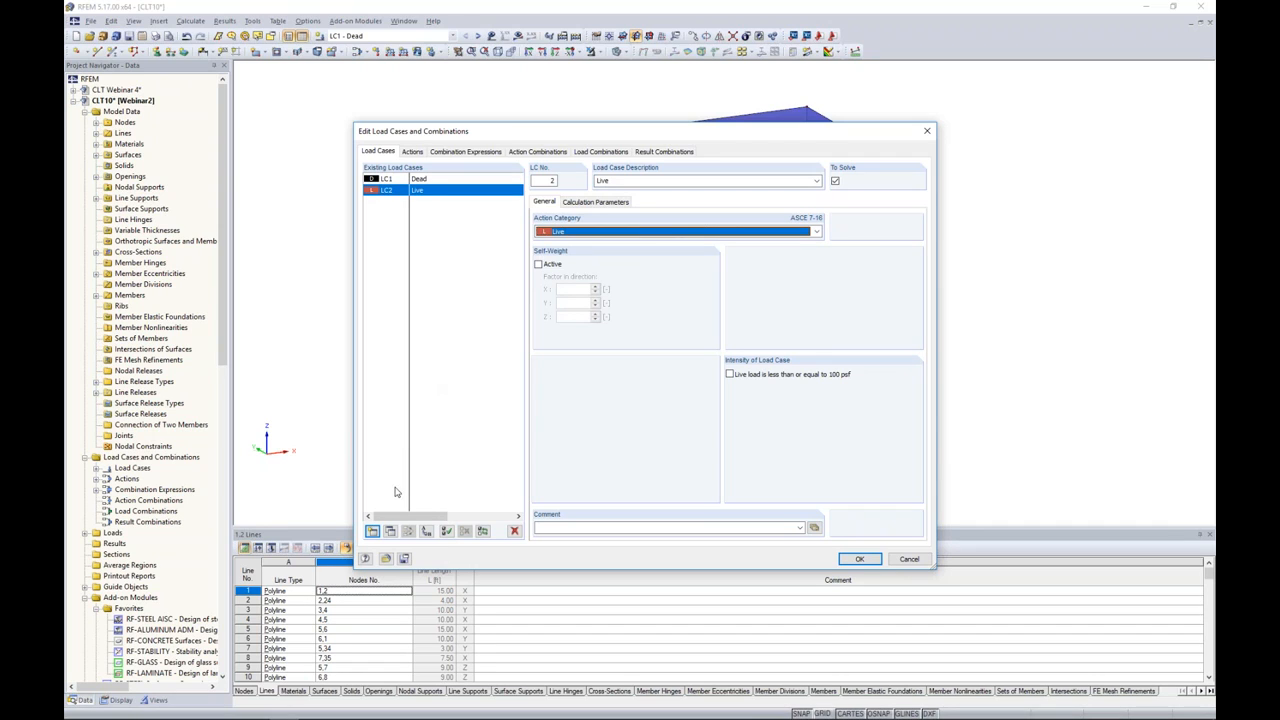
Add load cases LC3 Wind X and LC4 Wind Y, both with the Wind action category
left_click(372, 531)
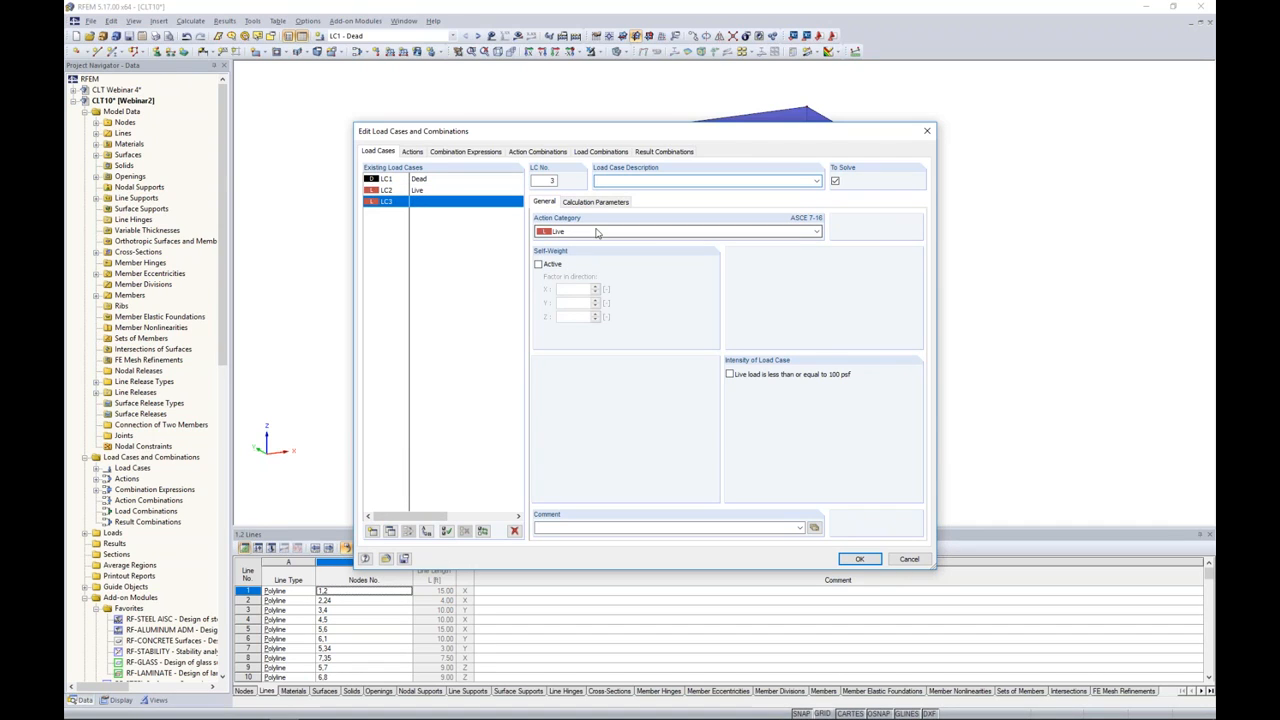
type("Wind X")
left_click(582, 231)
left_click(572, 361)
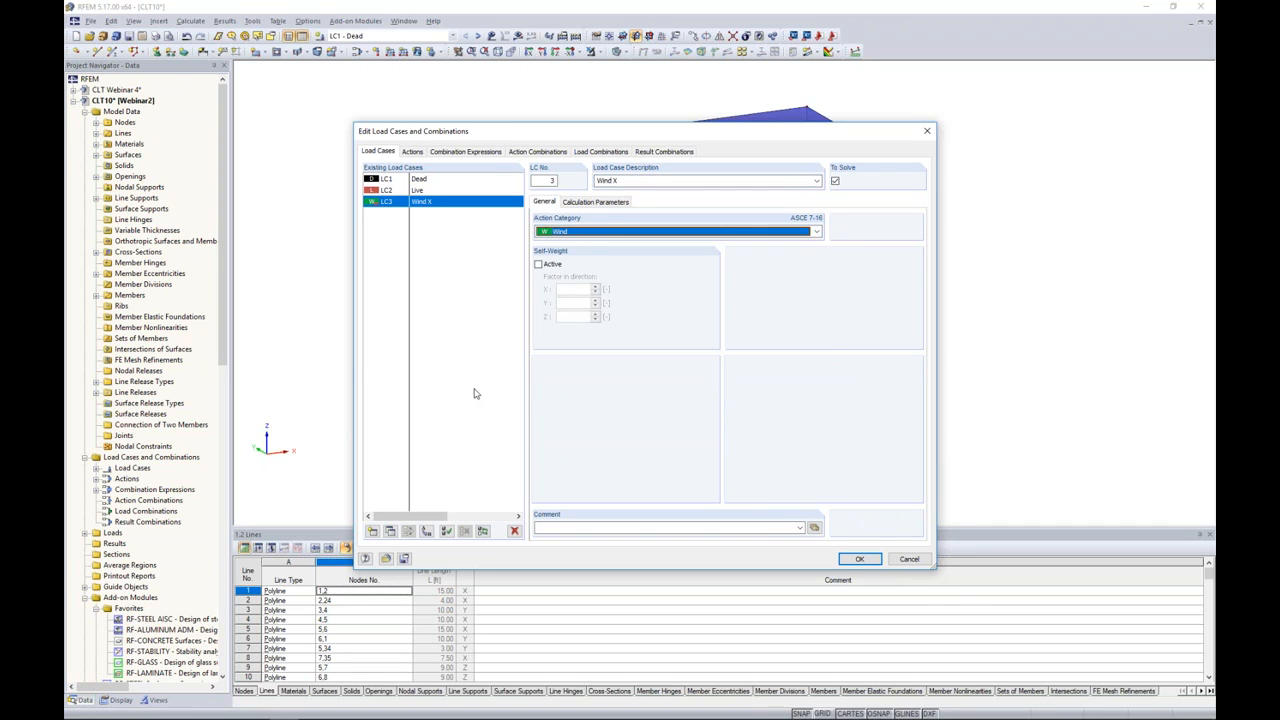
left_click(372, 530)
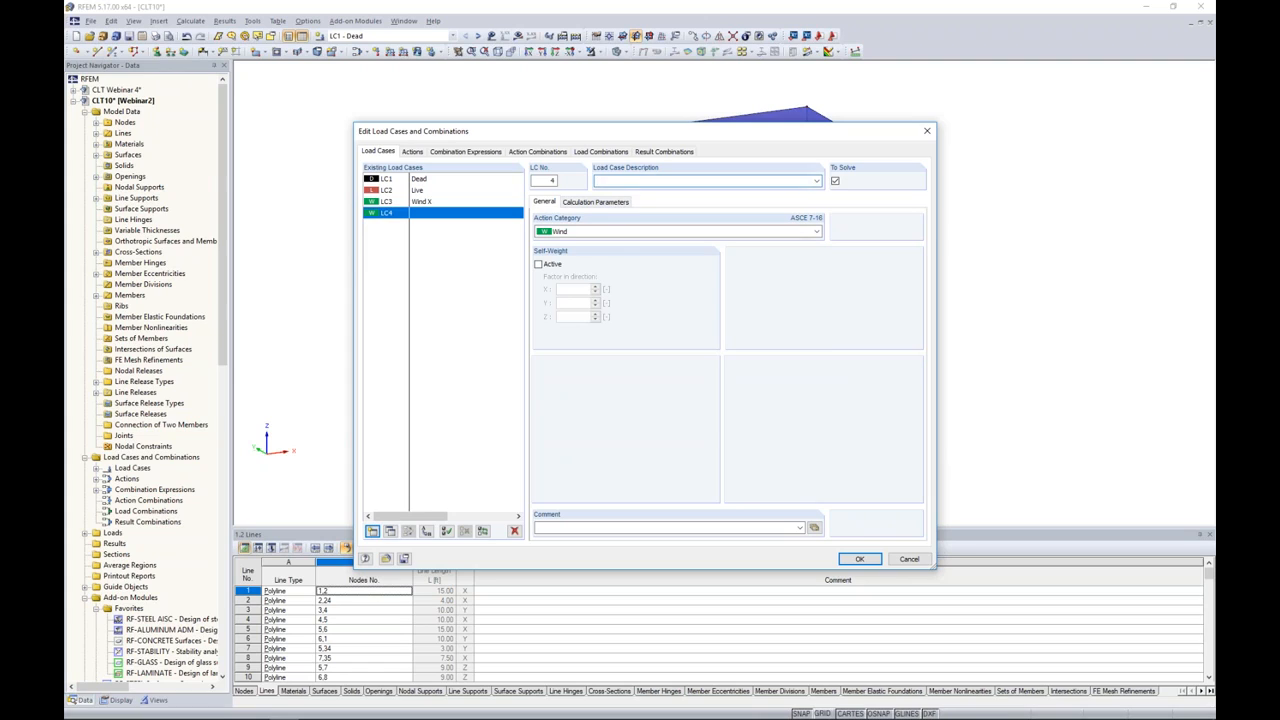
type("Win")
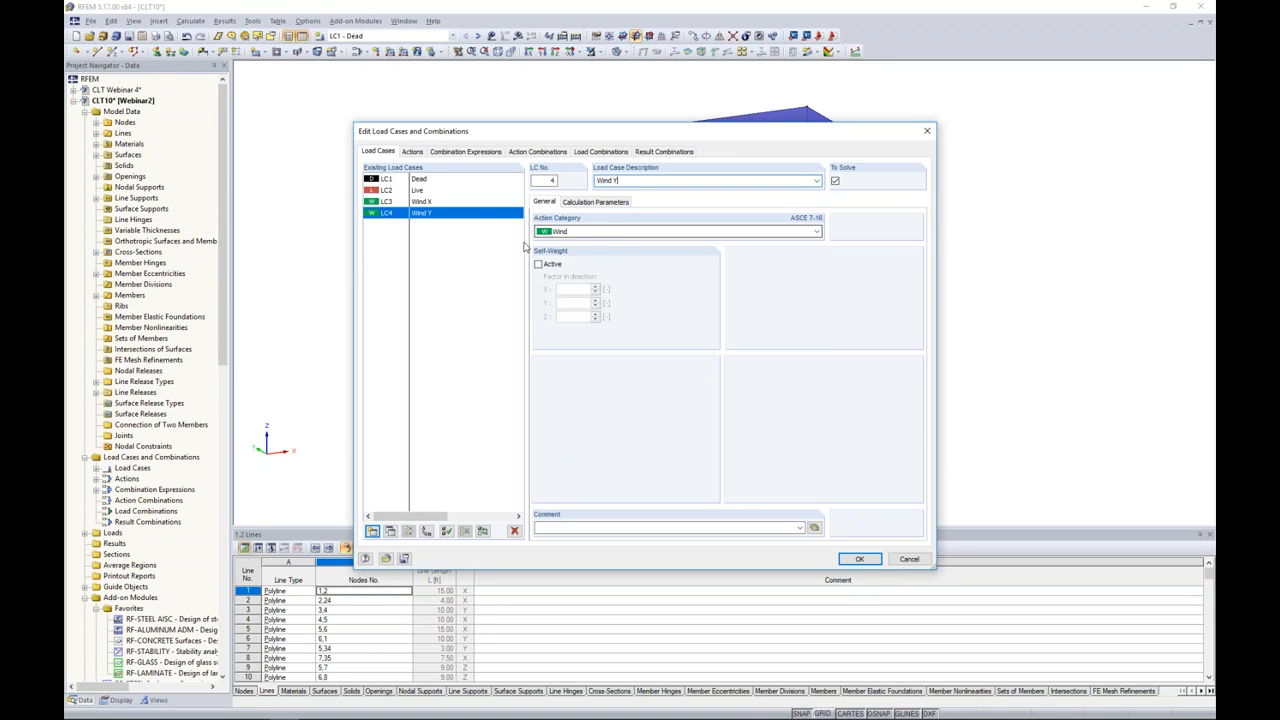
Generate the load and result combinations from the Section 2.3 (LRFD) and Section 2.4 (ASD) expressions, review them and accept the load case setup
left_click(479, 154)
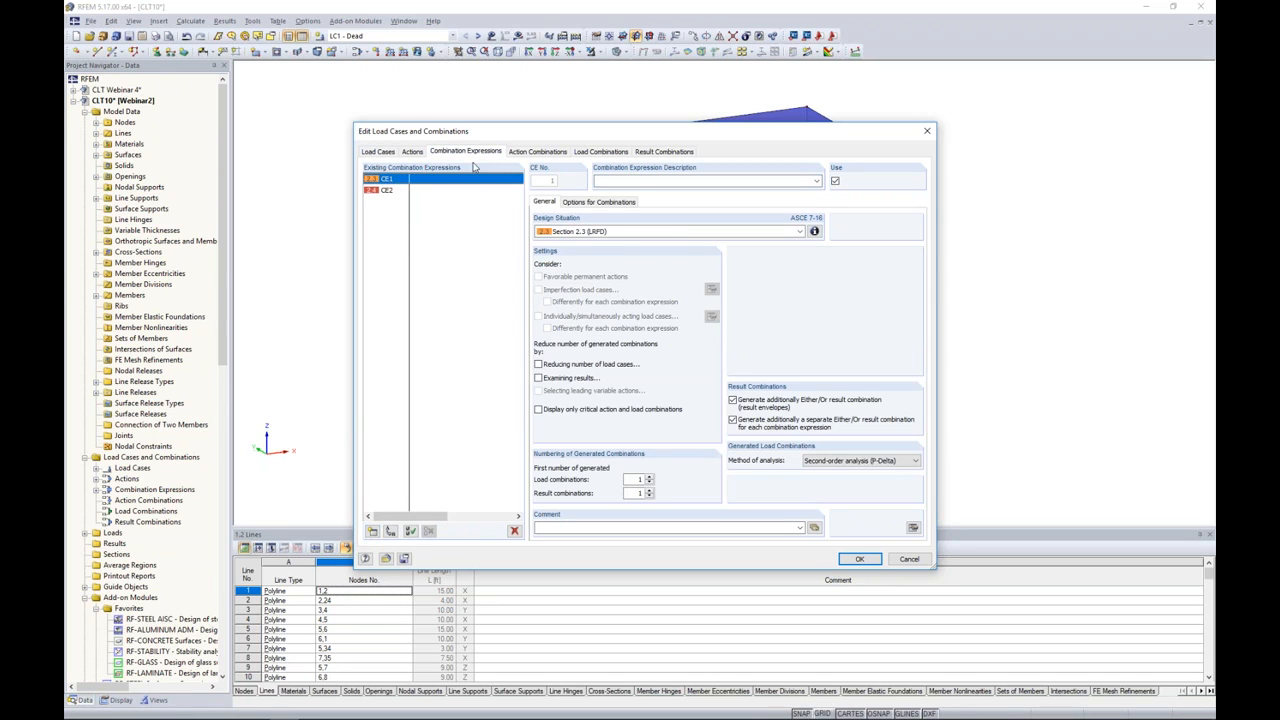
left_click(383, 191)
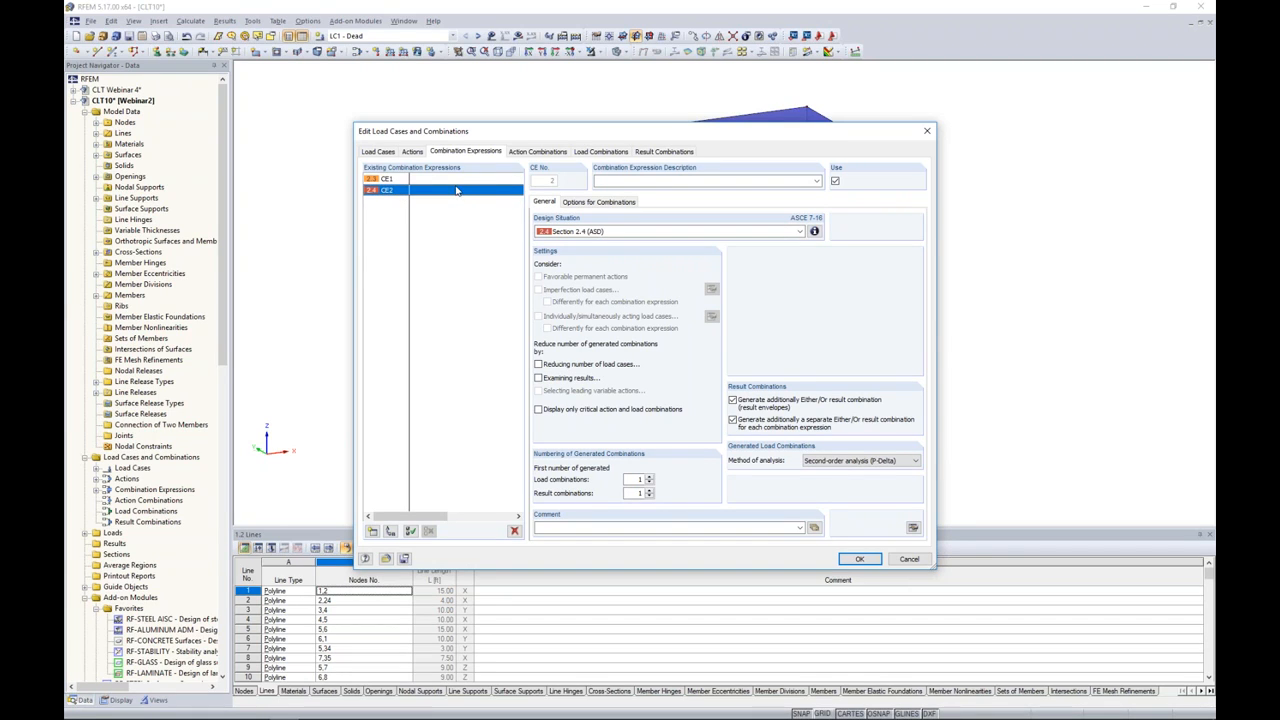
left_click(598, 152)
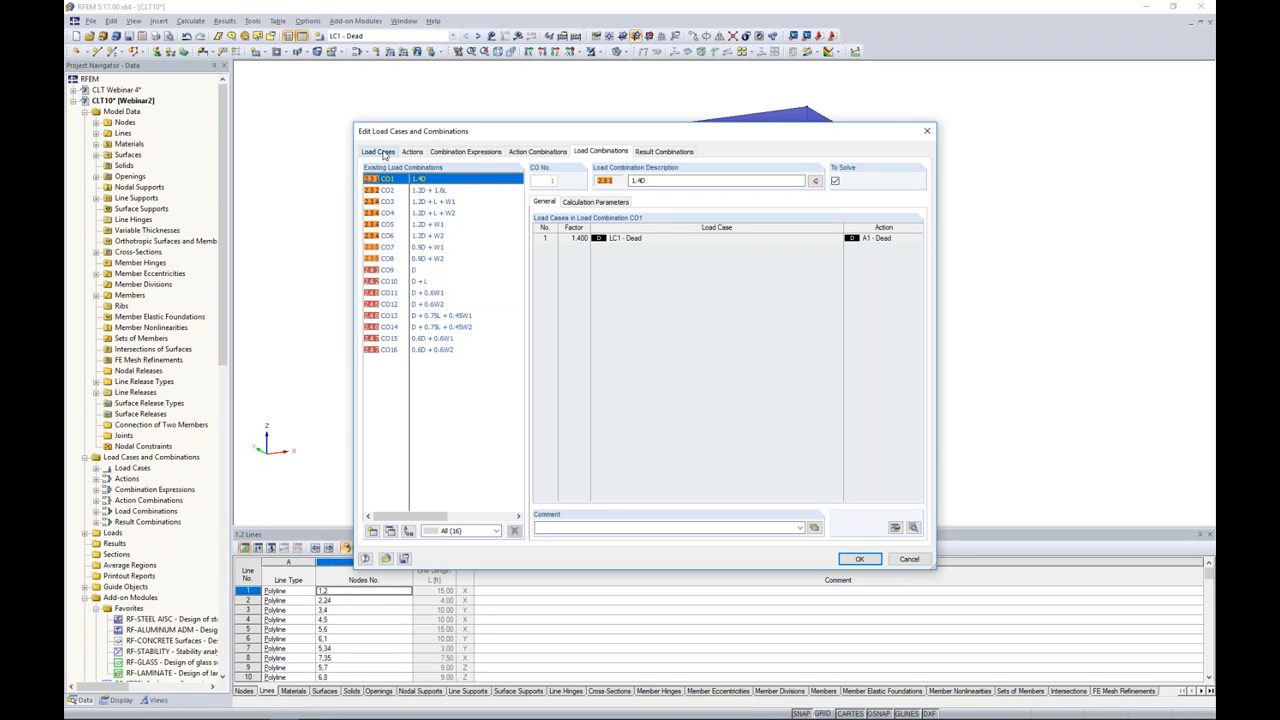
left_click(663, 151)
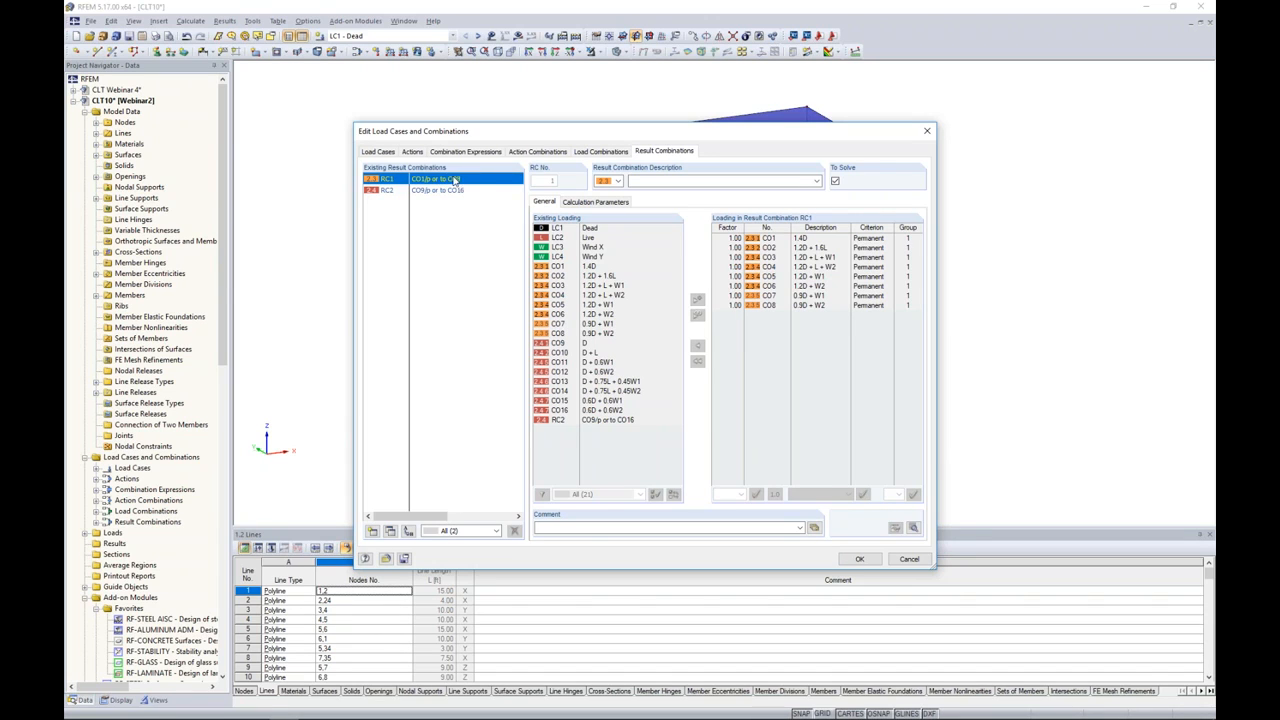
left_click(449, 192)
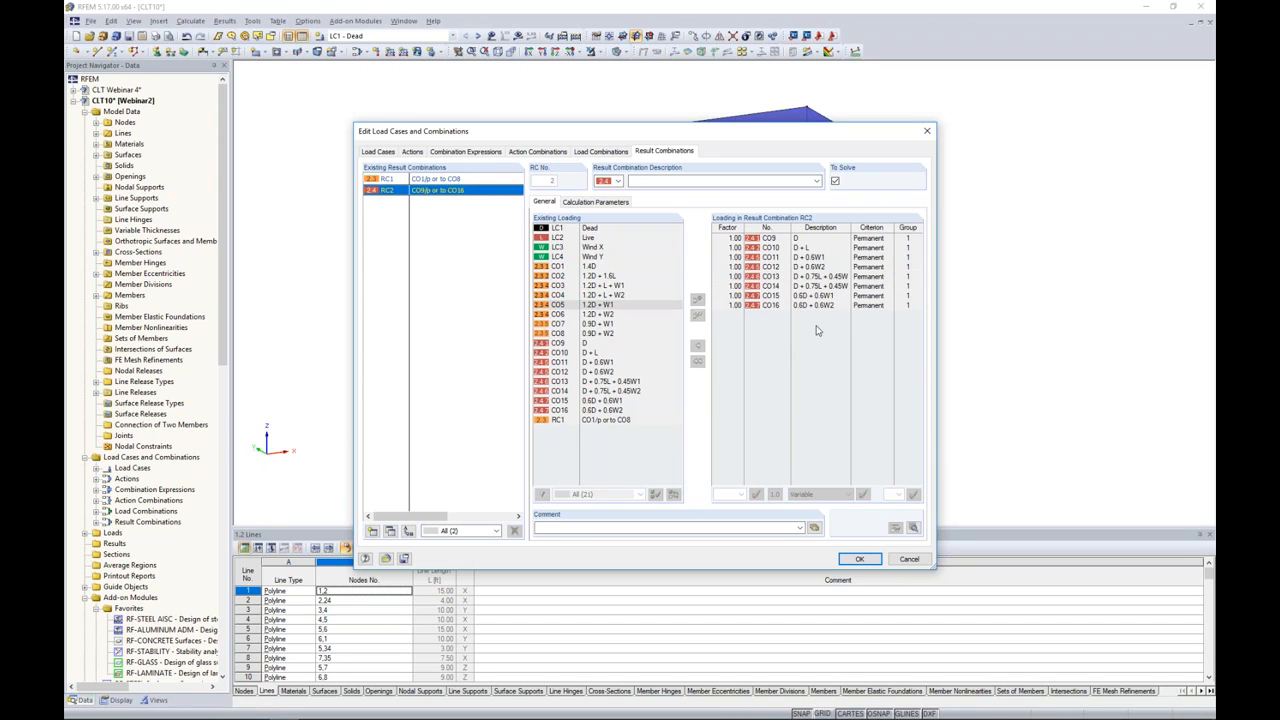
left_click(862, 559)
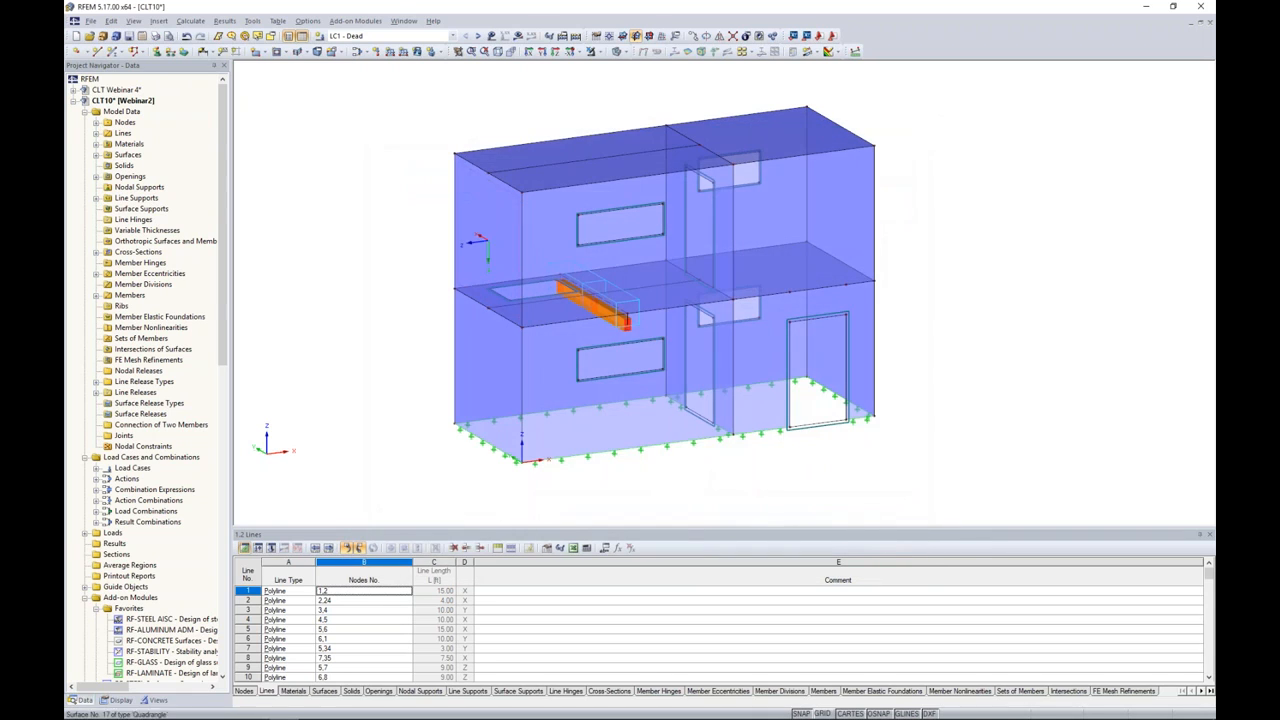
In load case LC1 Dead, apply a uniform surface load of -0.100 ksf in global ZL to the two roof surfaces
left_click(395, 36)
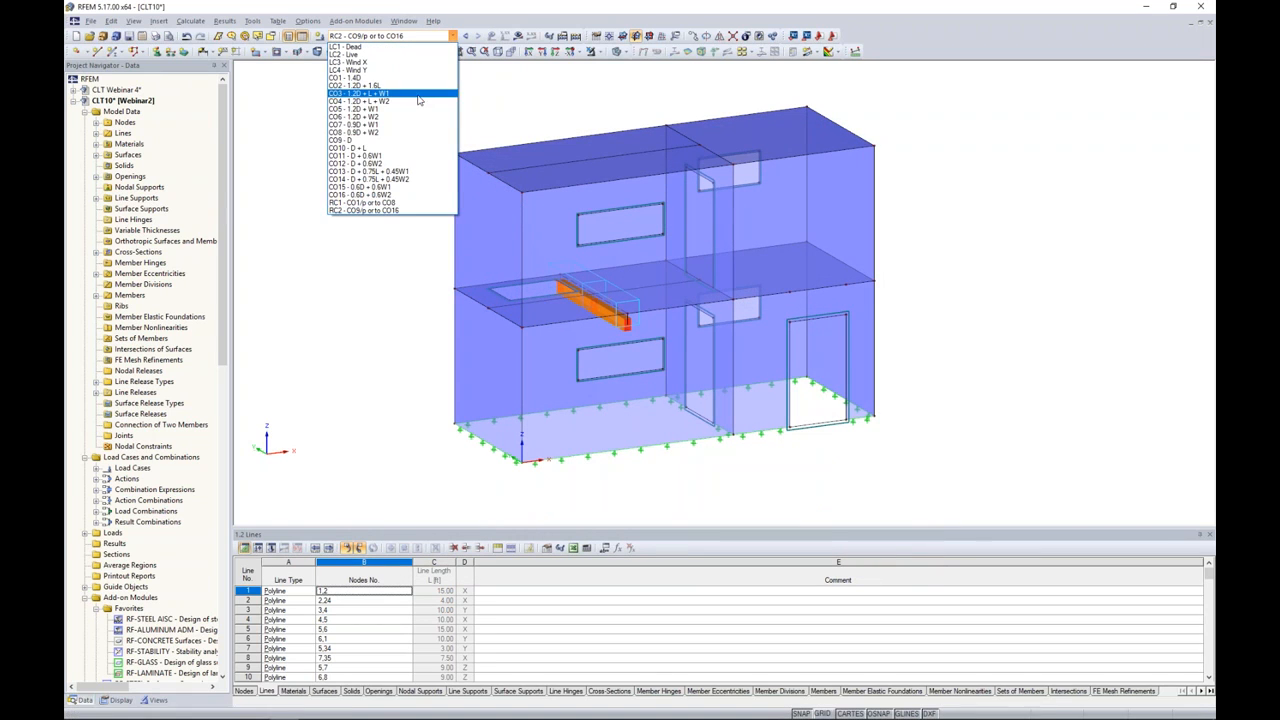
left_click(388, 47)
middle_click_drag(994, 302, 958, 290, "ctrl")
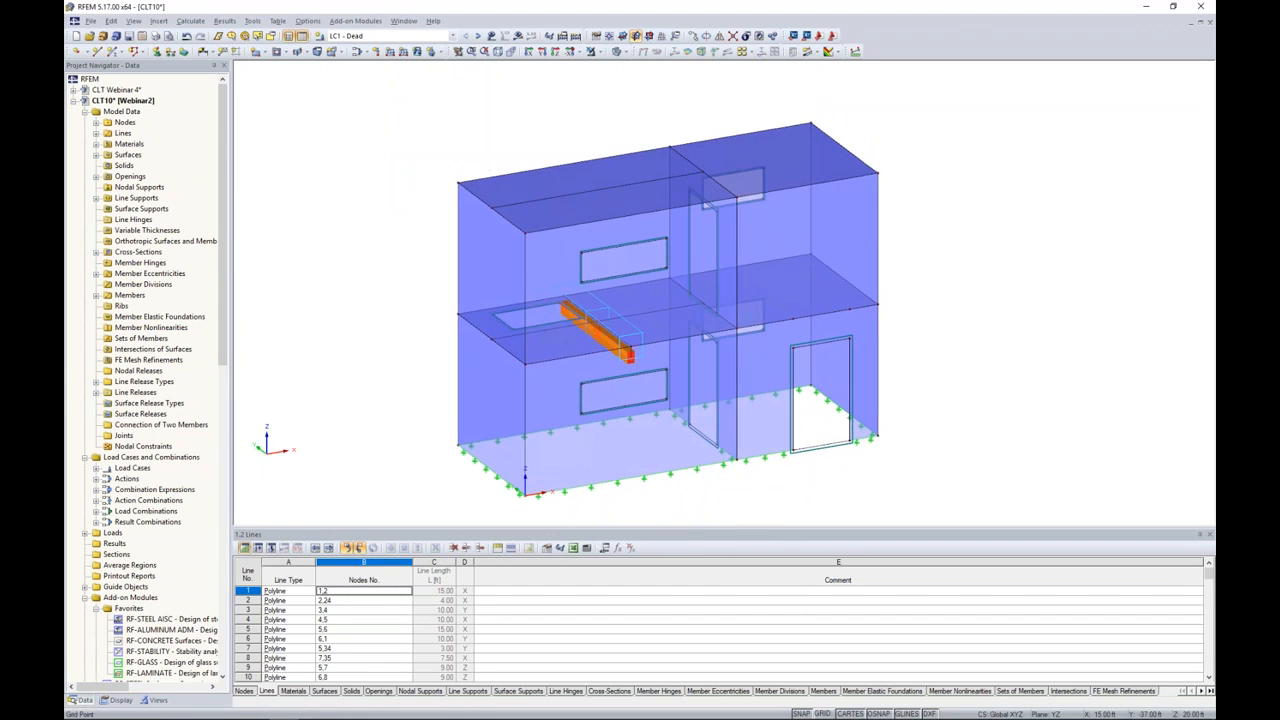
left_click(417, 52)
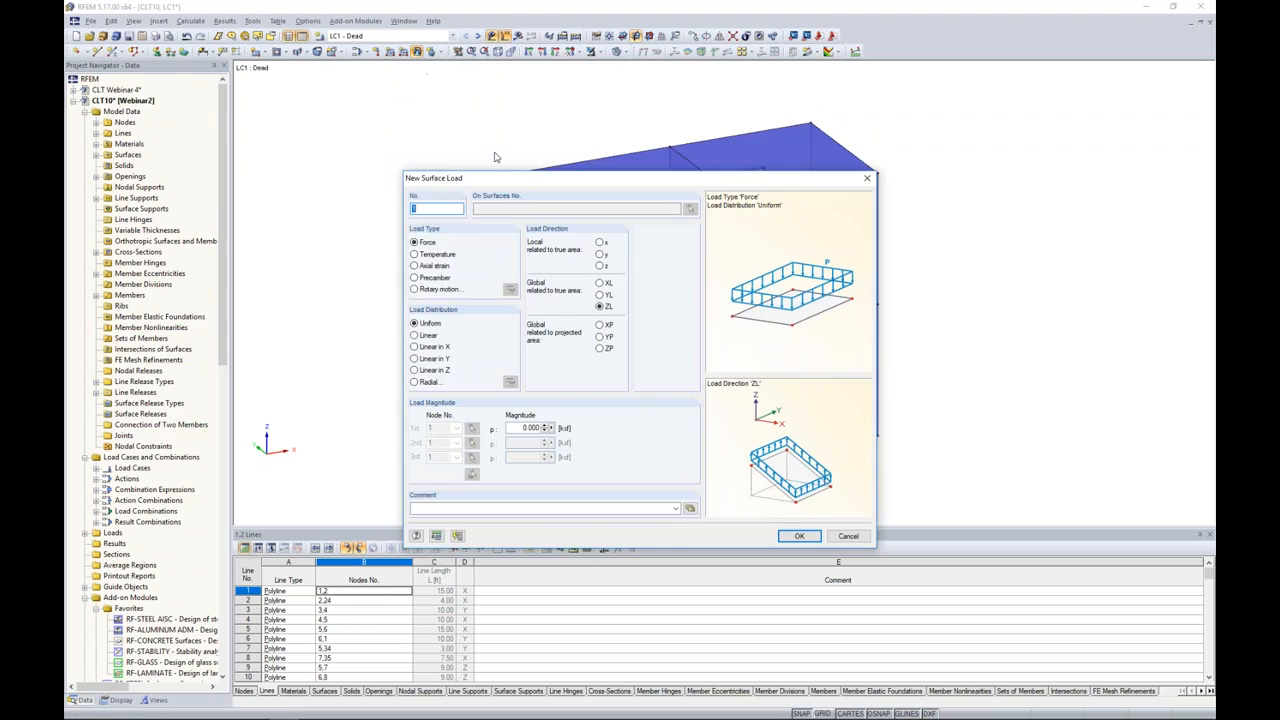
left_click_drag(531, 178, 517, 148)
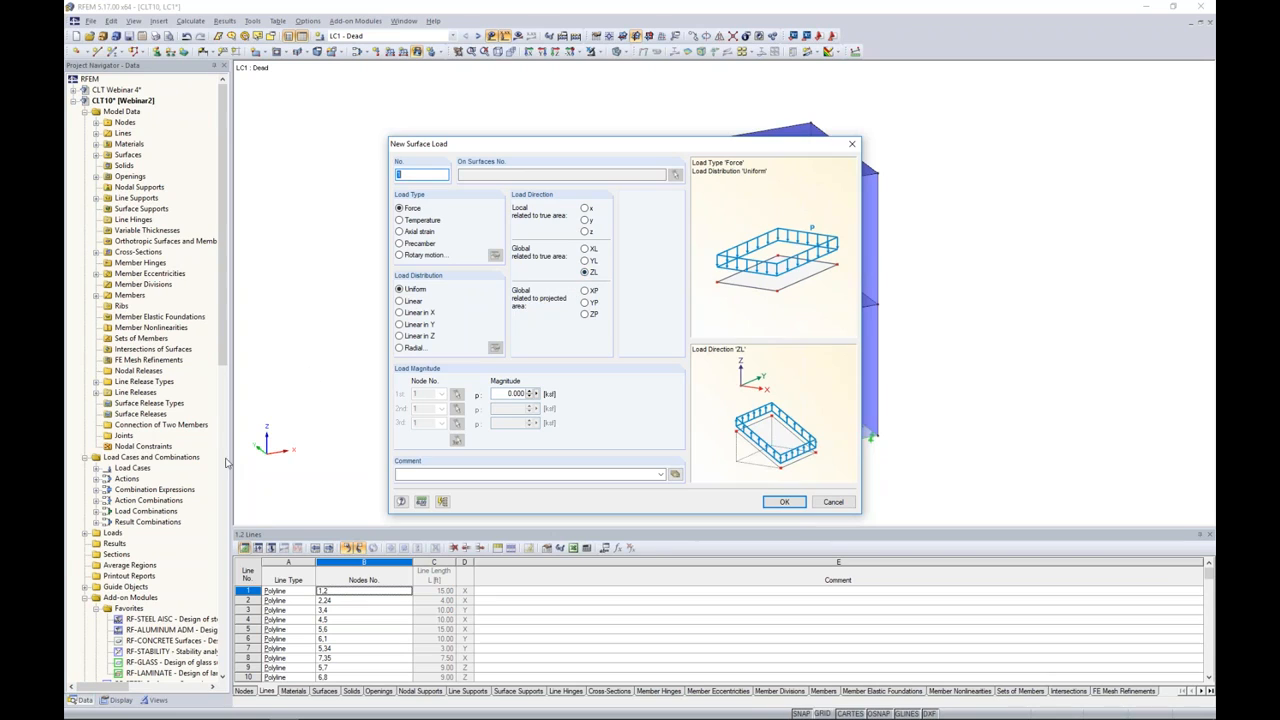
left_click(515, 394)
key("BackSpace")
left_click(784, 501)
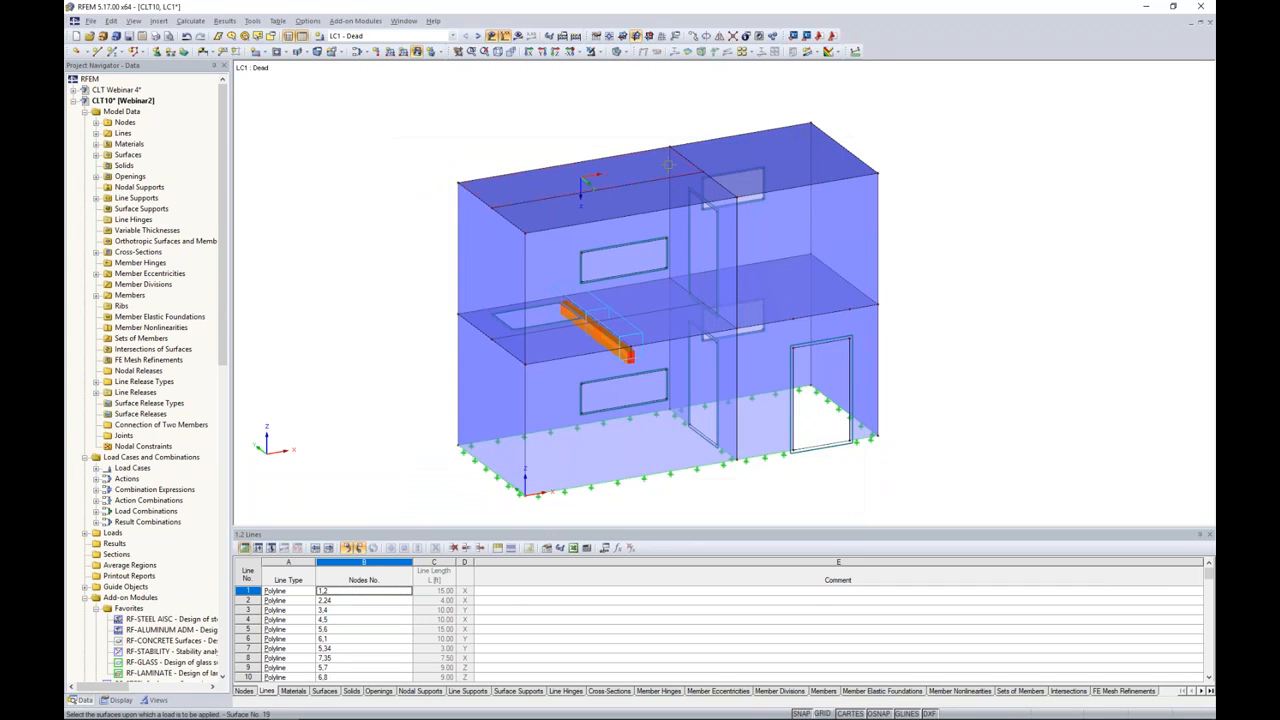
left_click(584, 185)
left_click(777, 167)
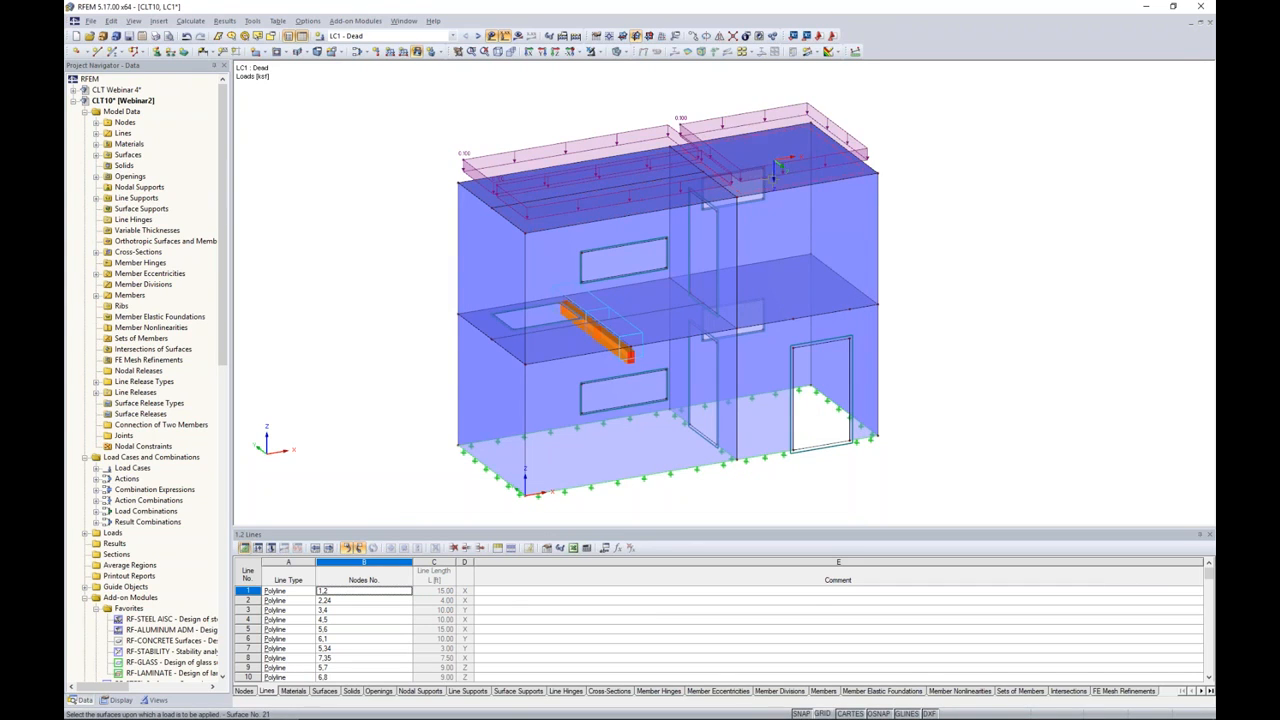
Apply the same -0.100 ksf dead surface load to the intermediate floor surfaces and end the load placement
key("F5")
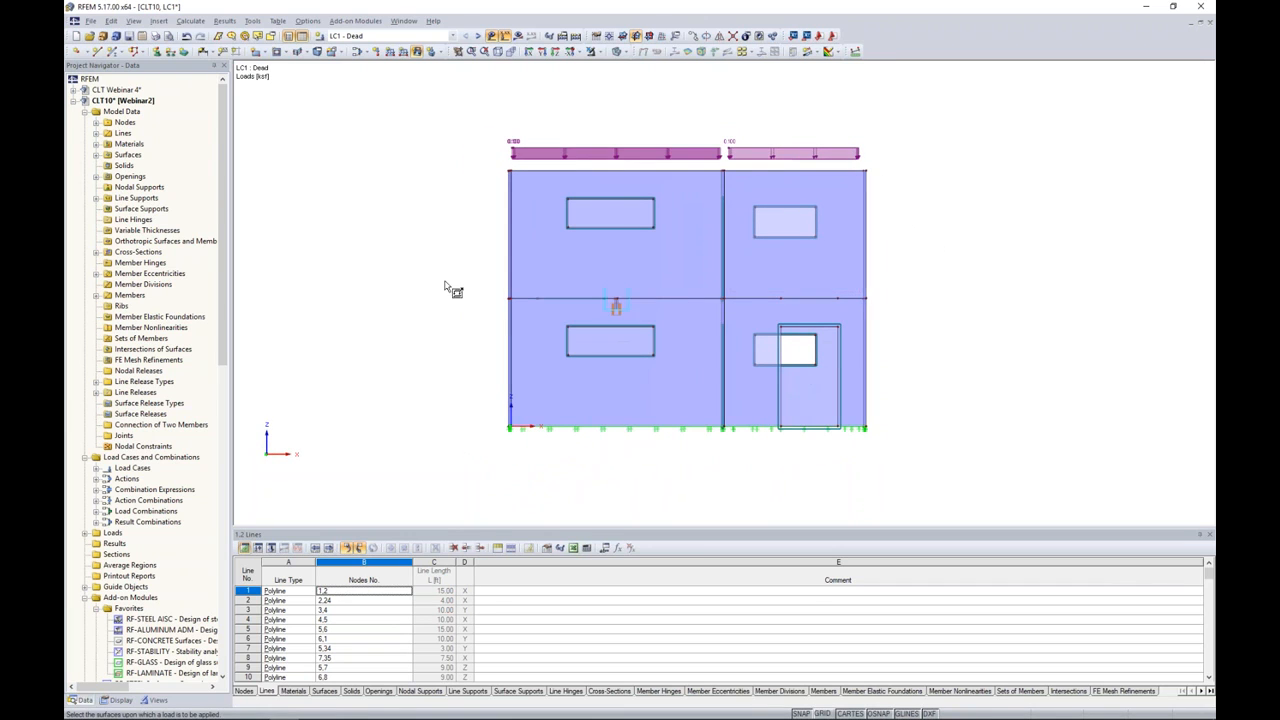
left_click(610, 297)
key("F7")
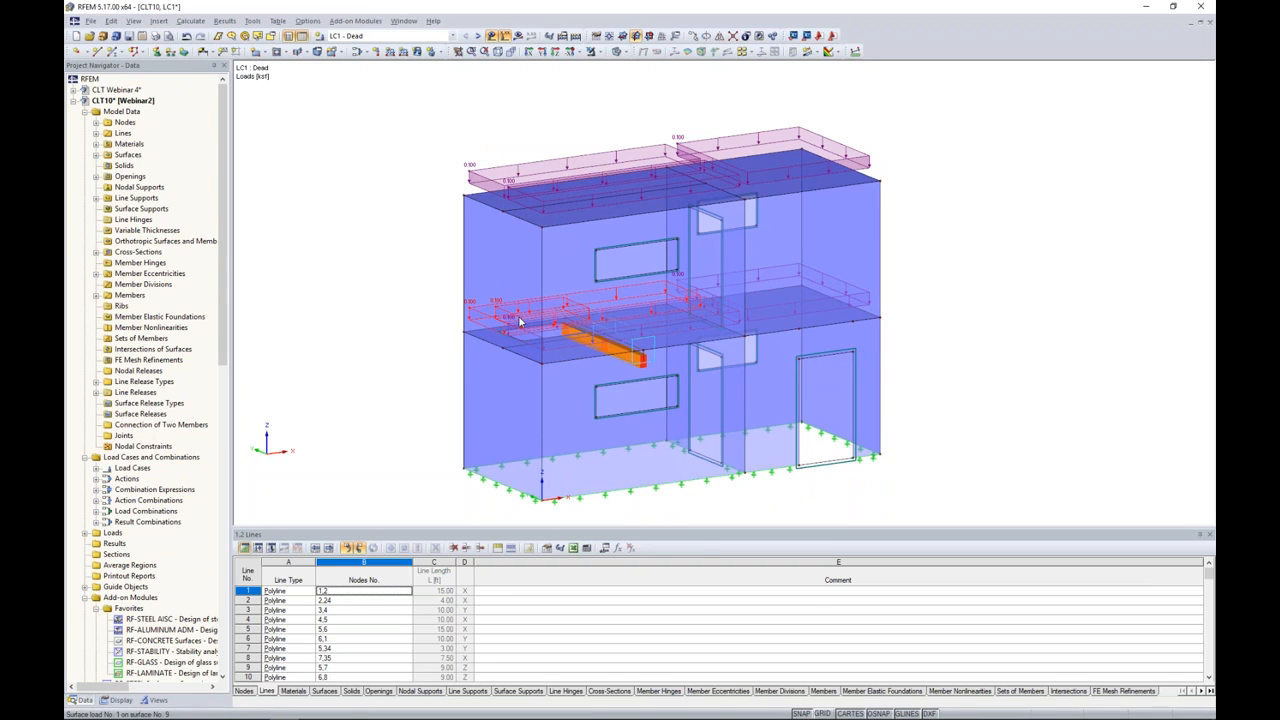
middle_click_drag(519, 321, 495, 323, "ctrl")
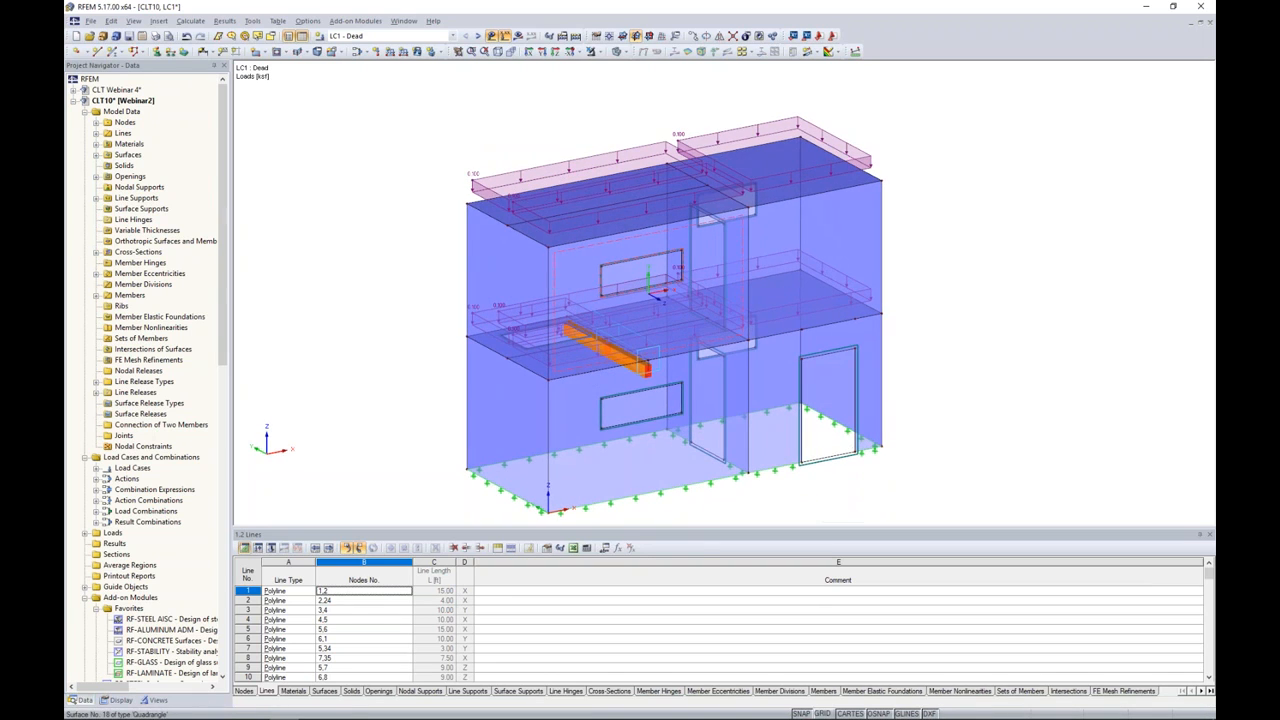
In load case LC2 Live, apply a uniform surface load of -0.05 ksf in global ZL to the intermediate floor surfaces
left_click(478, 35)
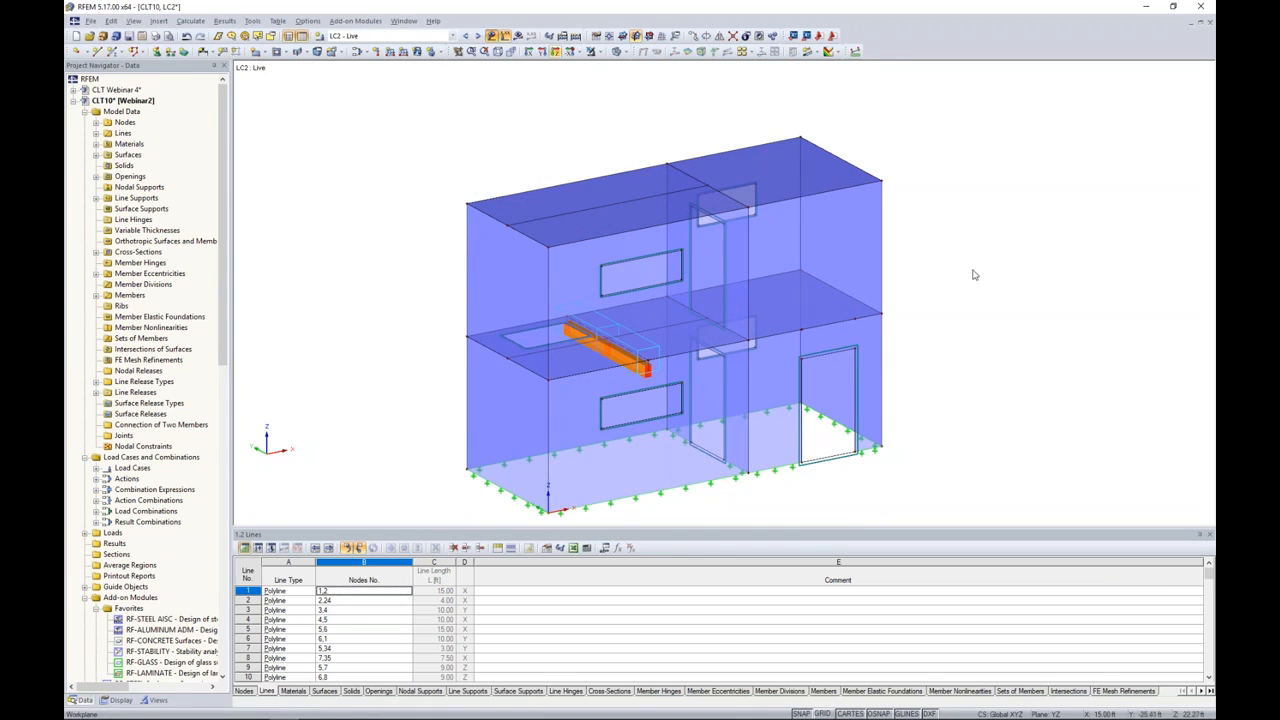
middle_click_drag(1002, 321, 956, 311)
left_click(417, 51)
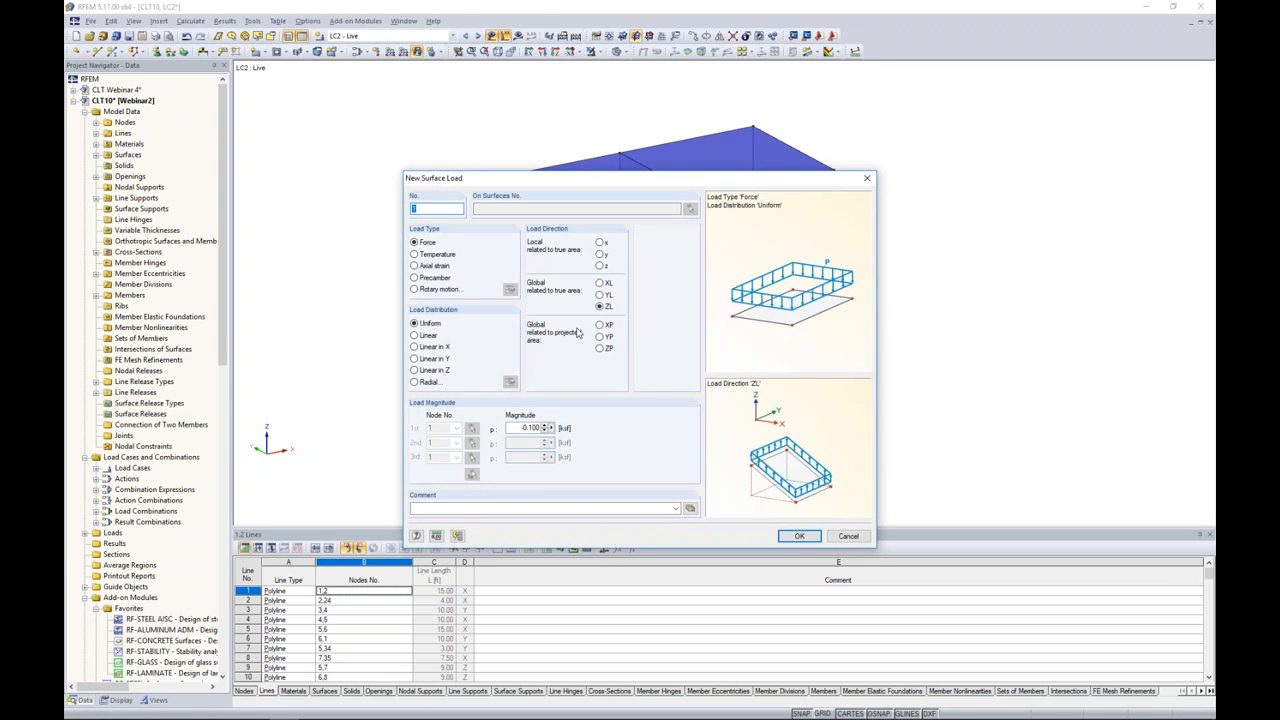
double_click(528, 427)
key("BackSpace")
type("-0.05")
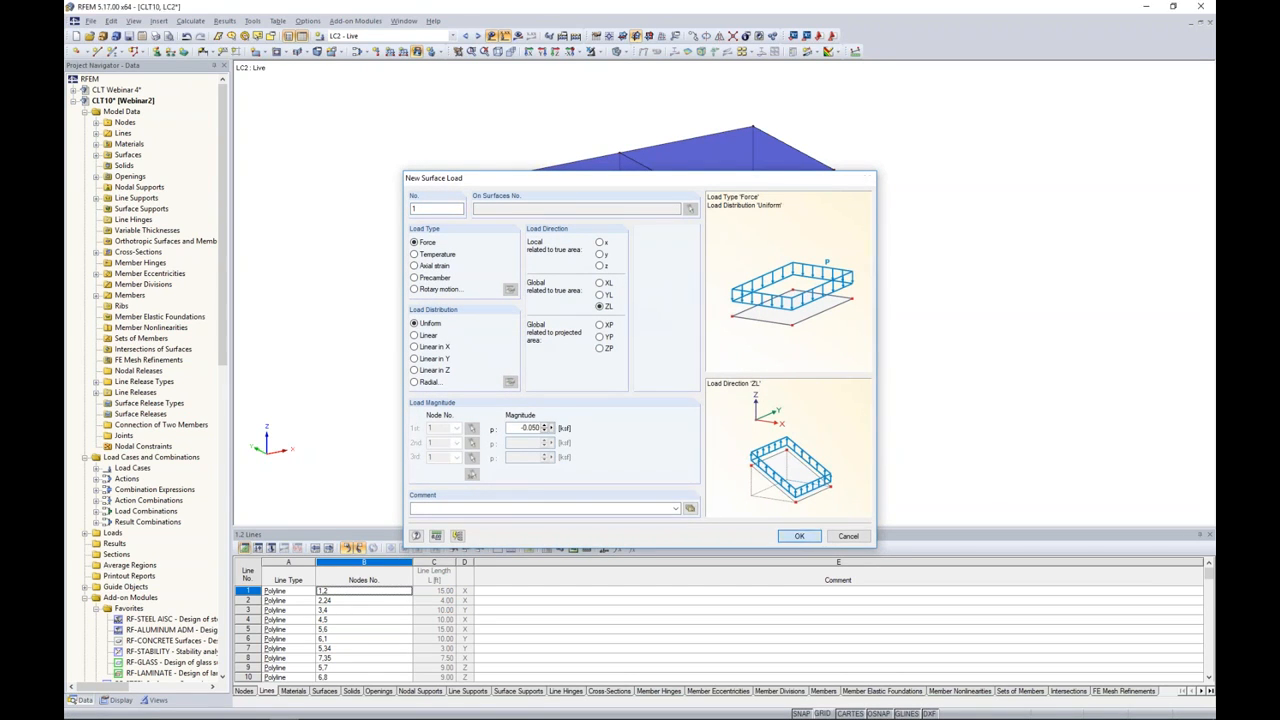
left_click(799, 536)
middle_click_drag(814, 307, 808, 304, "ctrl")
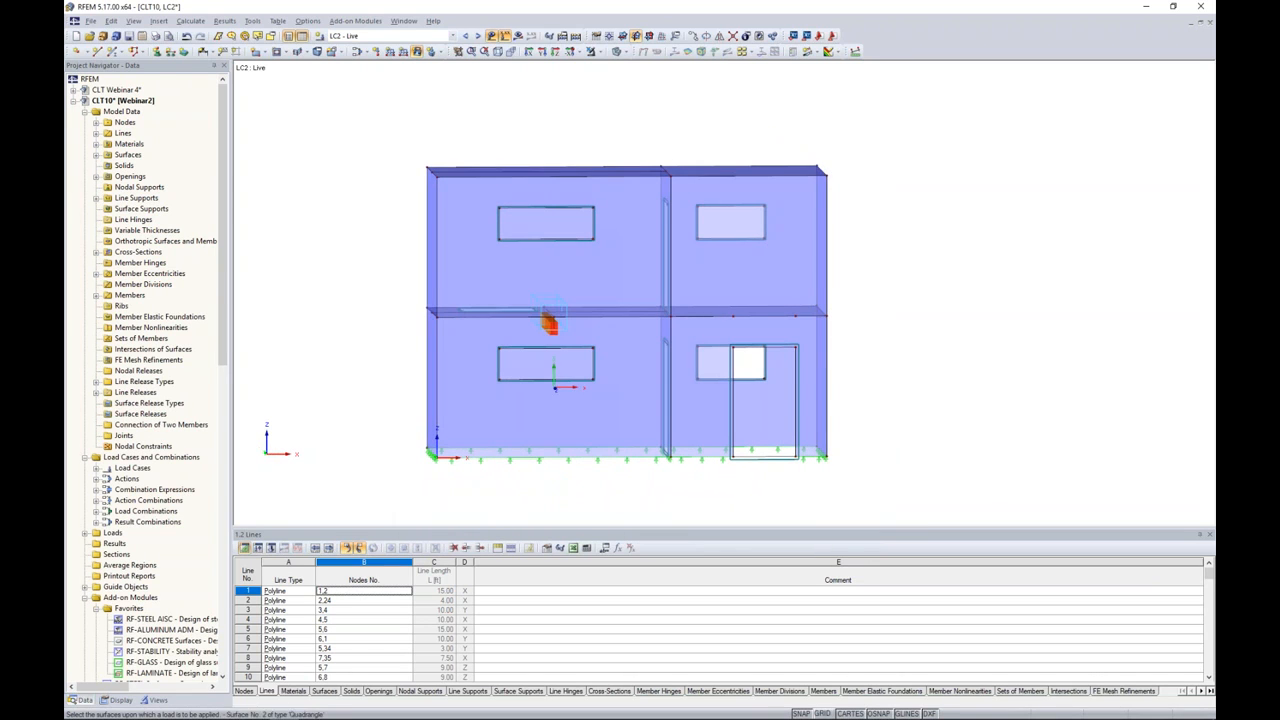
left_click_drag(403, 284, 863, 338)
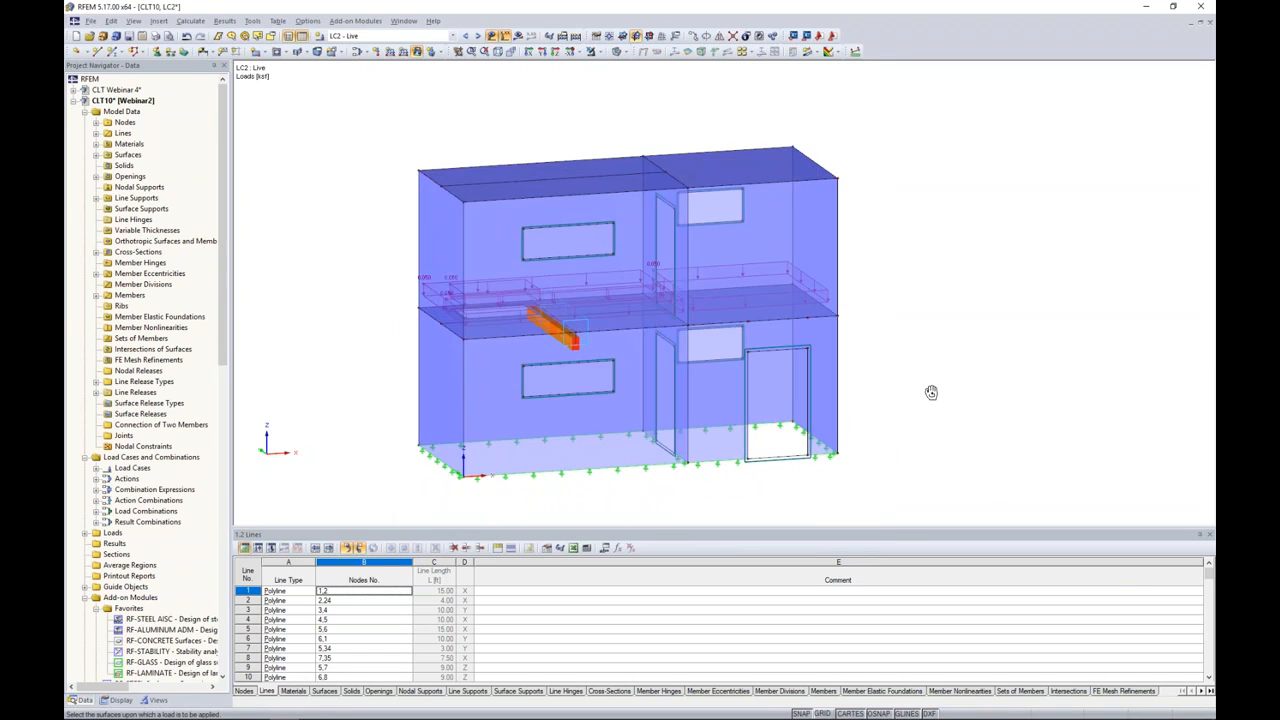
Switch to load case LC3 Wind X and examine the ASCE/SEI 7-16 wind load generator for vertical walls with roof
left_click(477, 36)
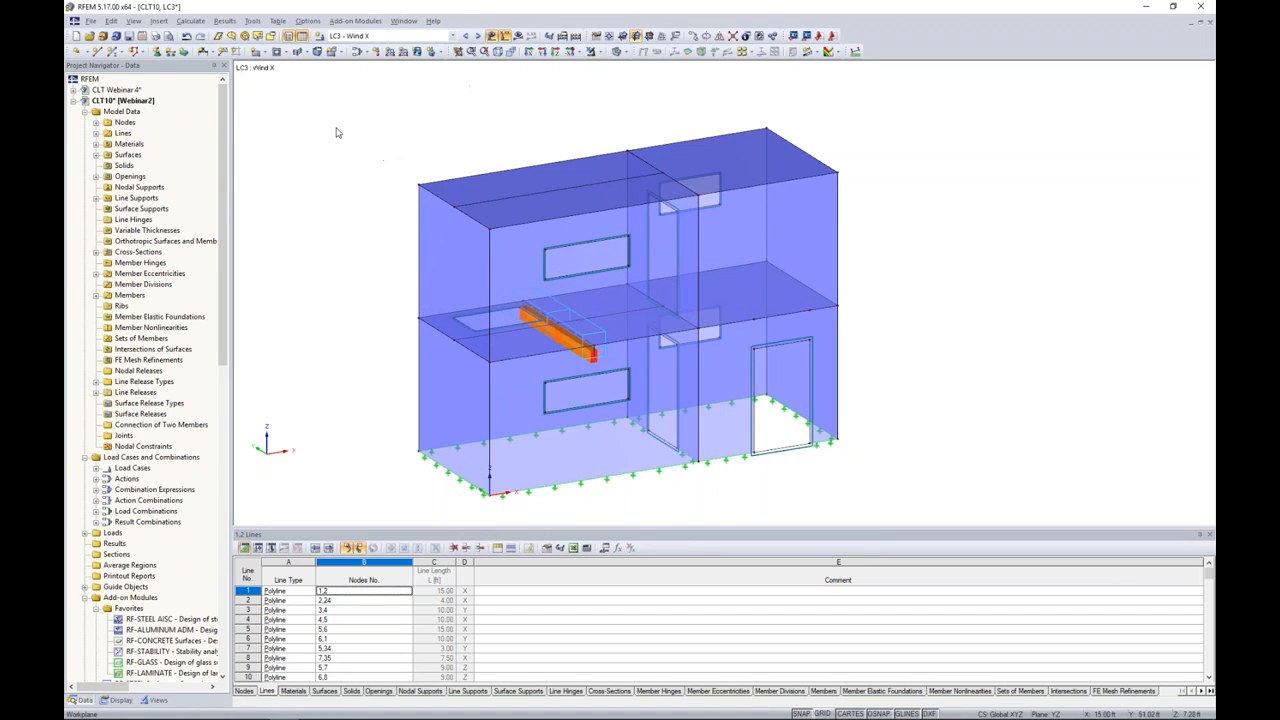
left_click(252, 20)
mouse_move(294, 292)
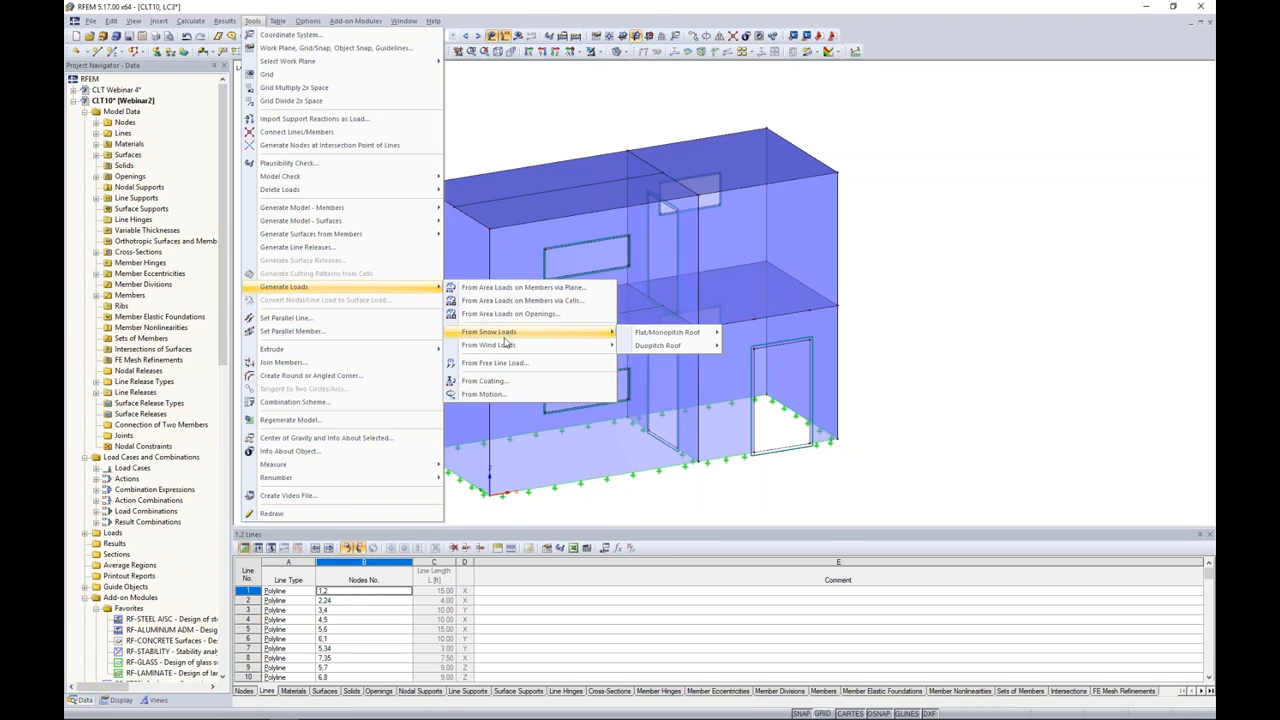
mouse_move(505, 346)
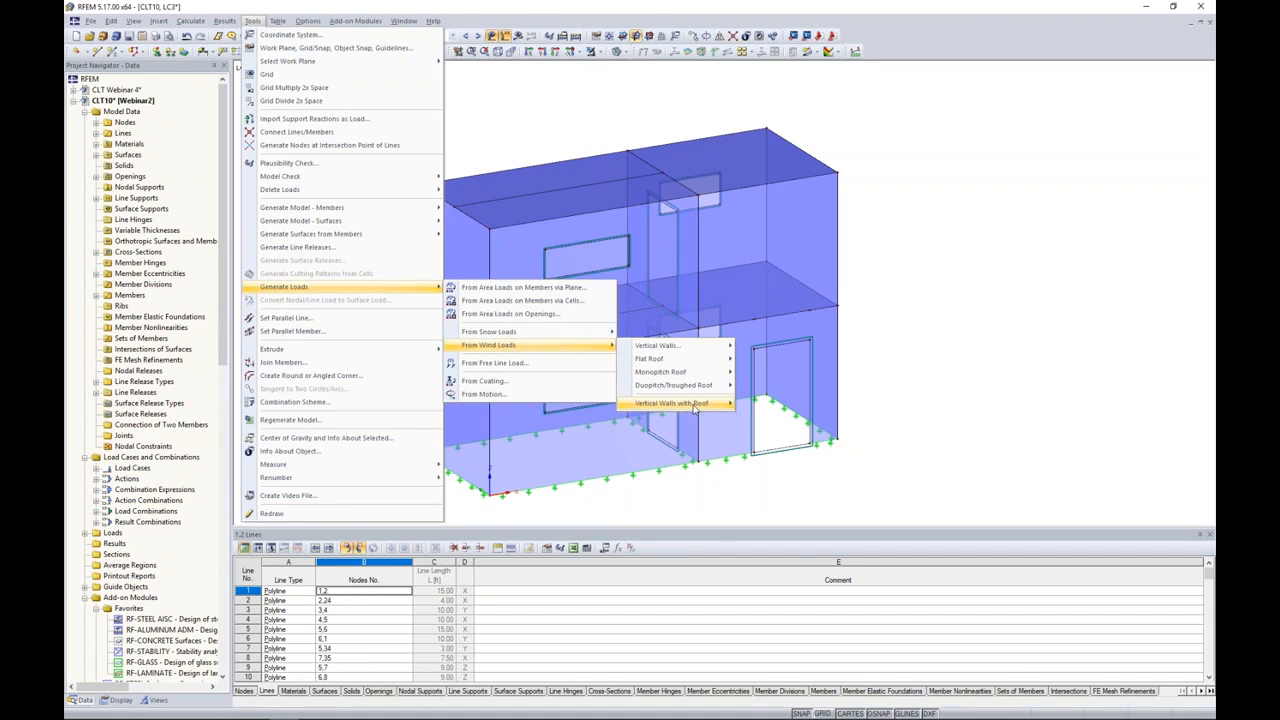
mouse_move(700, 405)
left_click(785, 444)
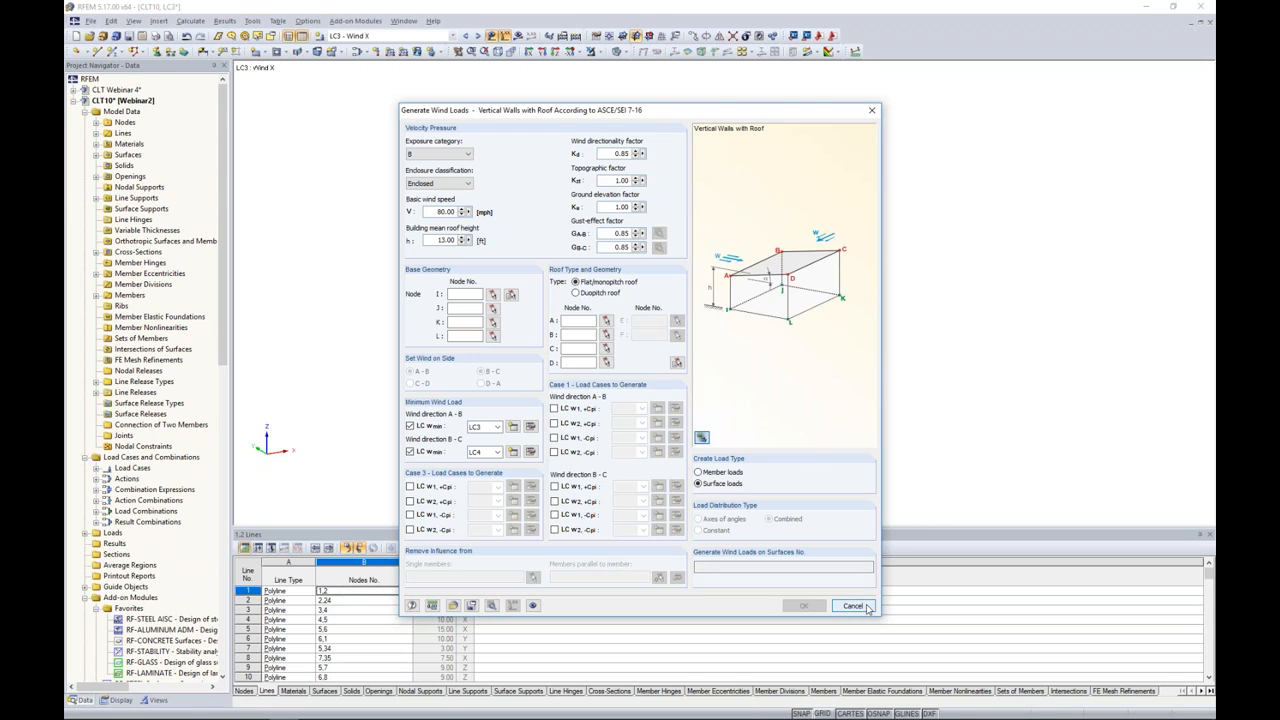
left_click(852, 606)
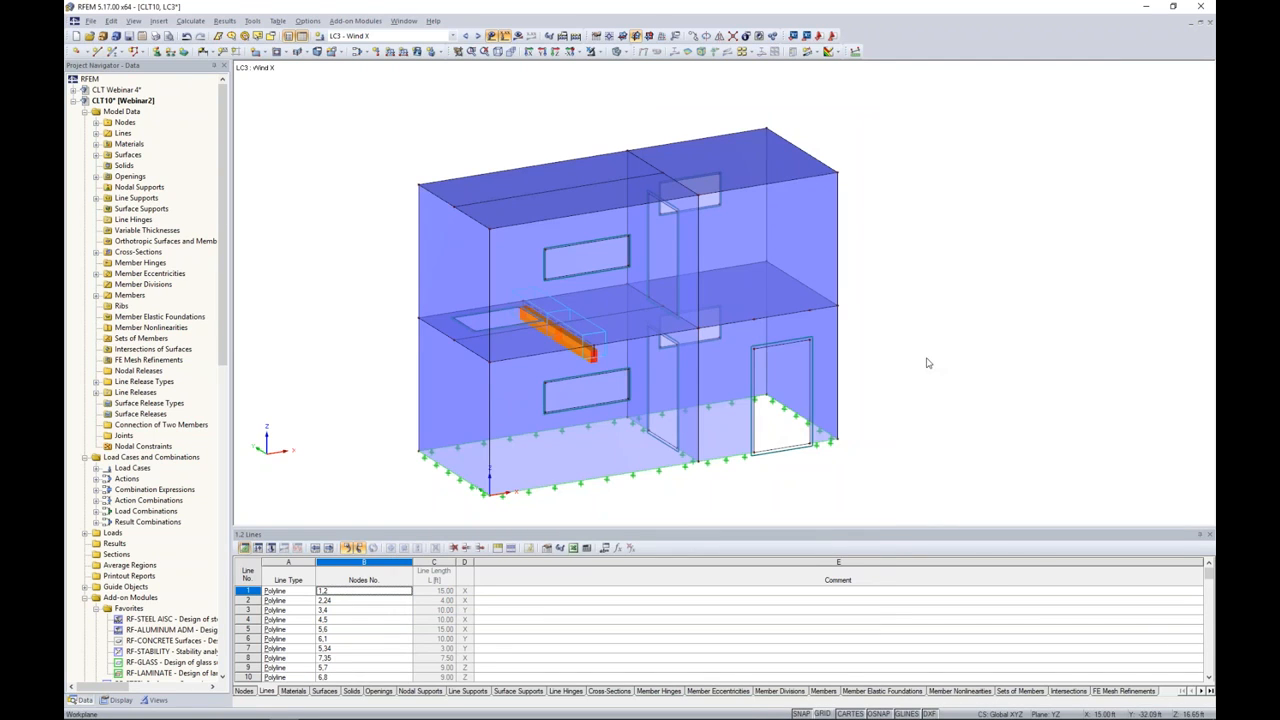
In LC3 Wind X, apply a uniform 0.030 ksf surface load in global XL to both storeys of the end wall at the origin
middle_click_drag(927, 363, 977, 348)
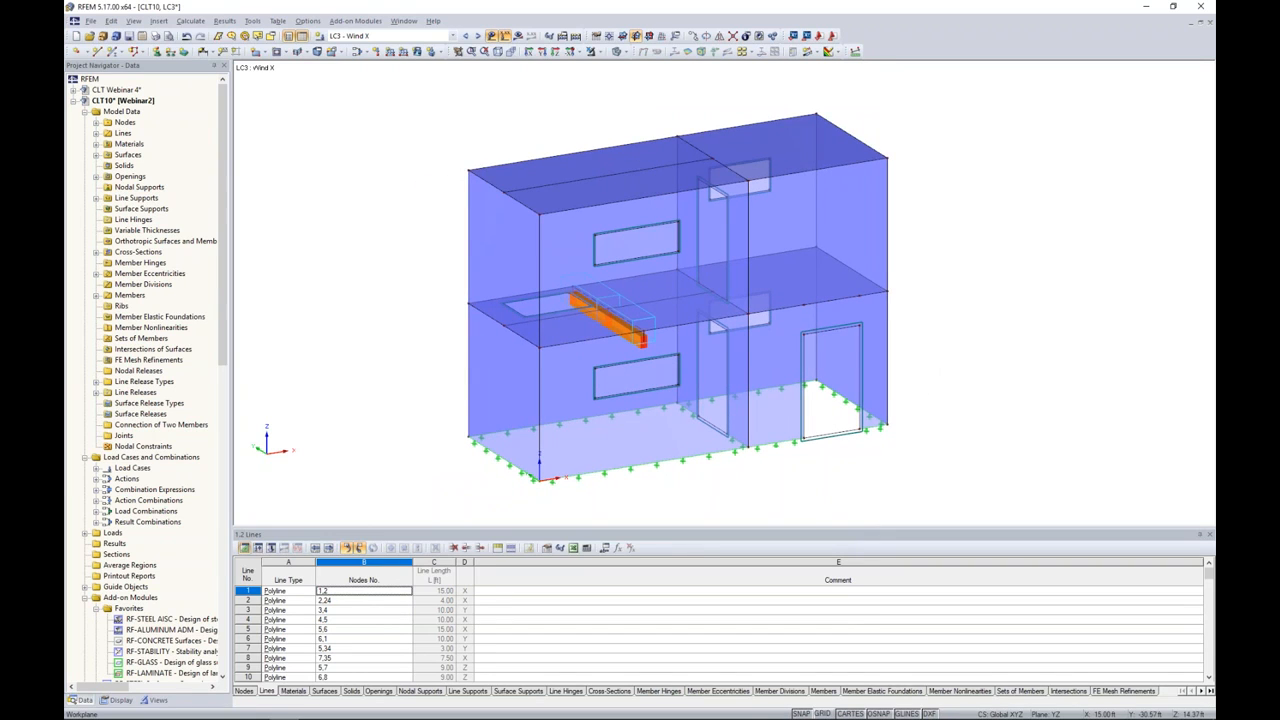
middle_click_drag(392, 255, 410, 250)
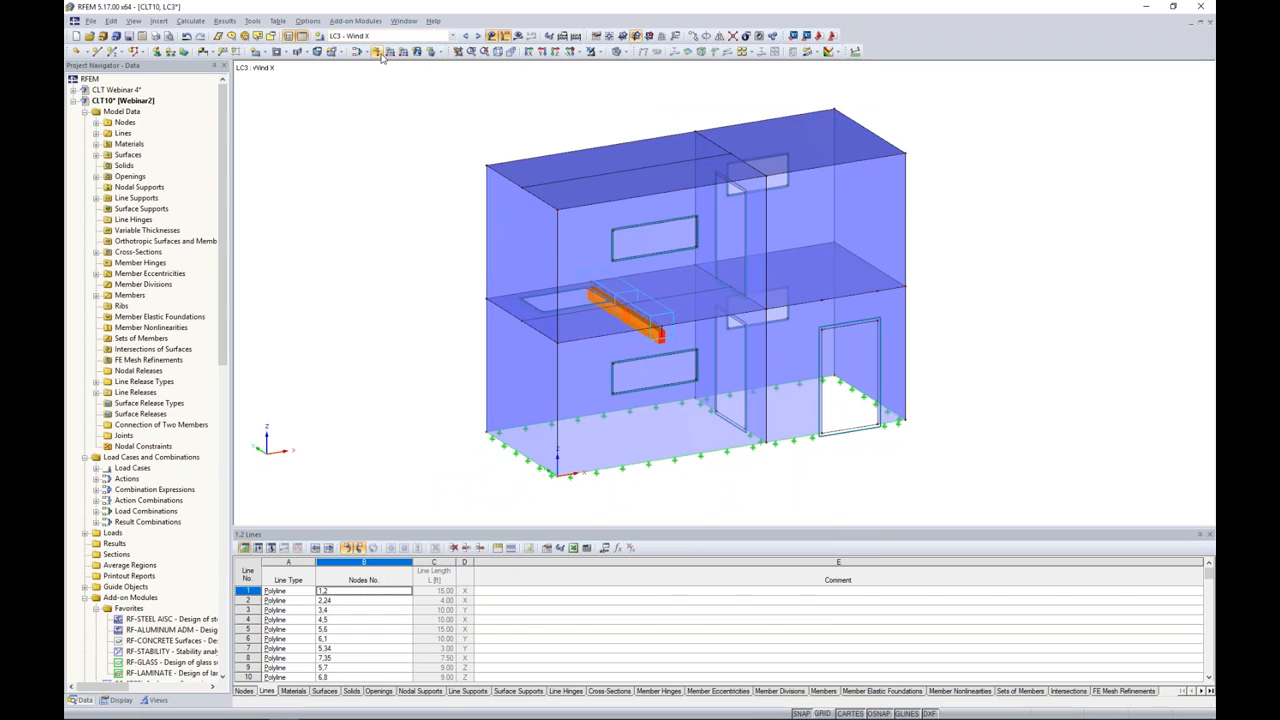
left_click(417, 51)
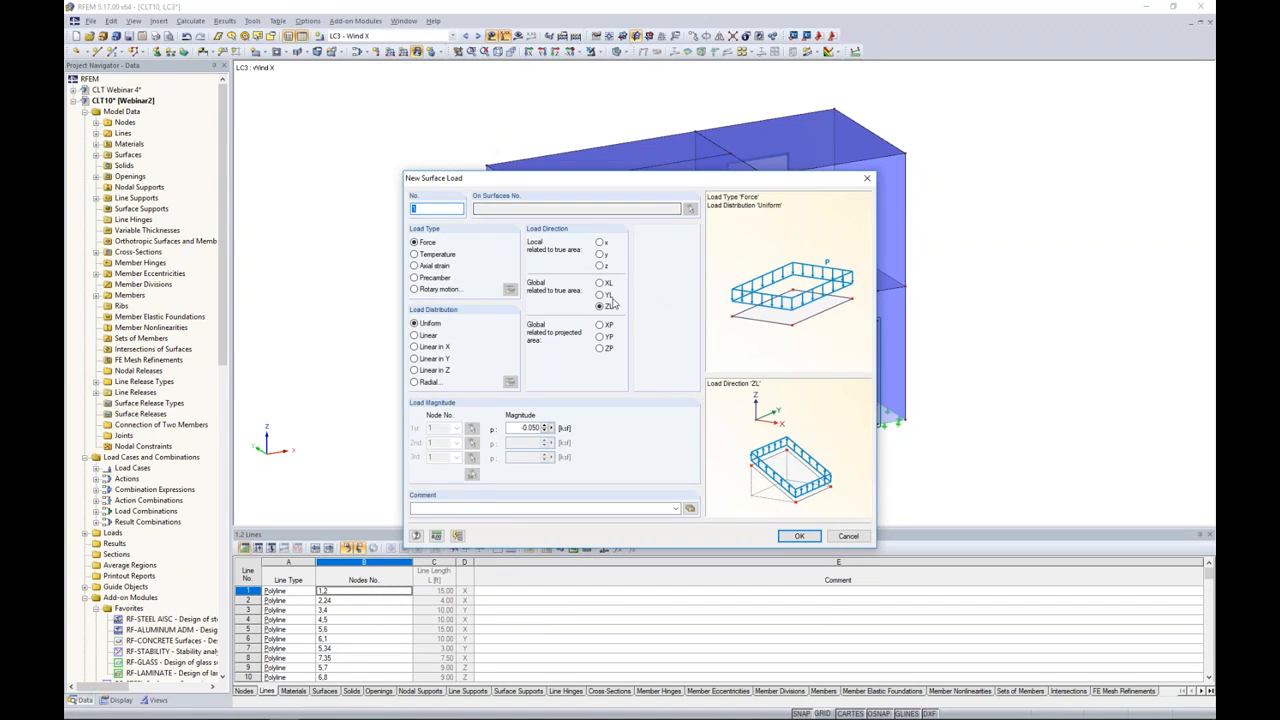
left_click(600, 284)
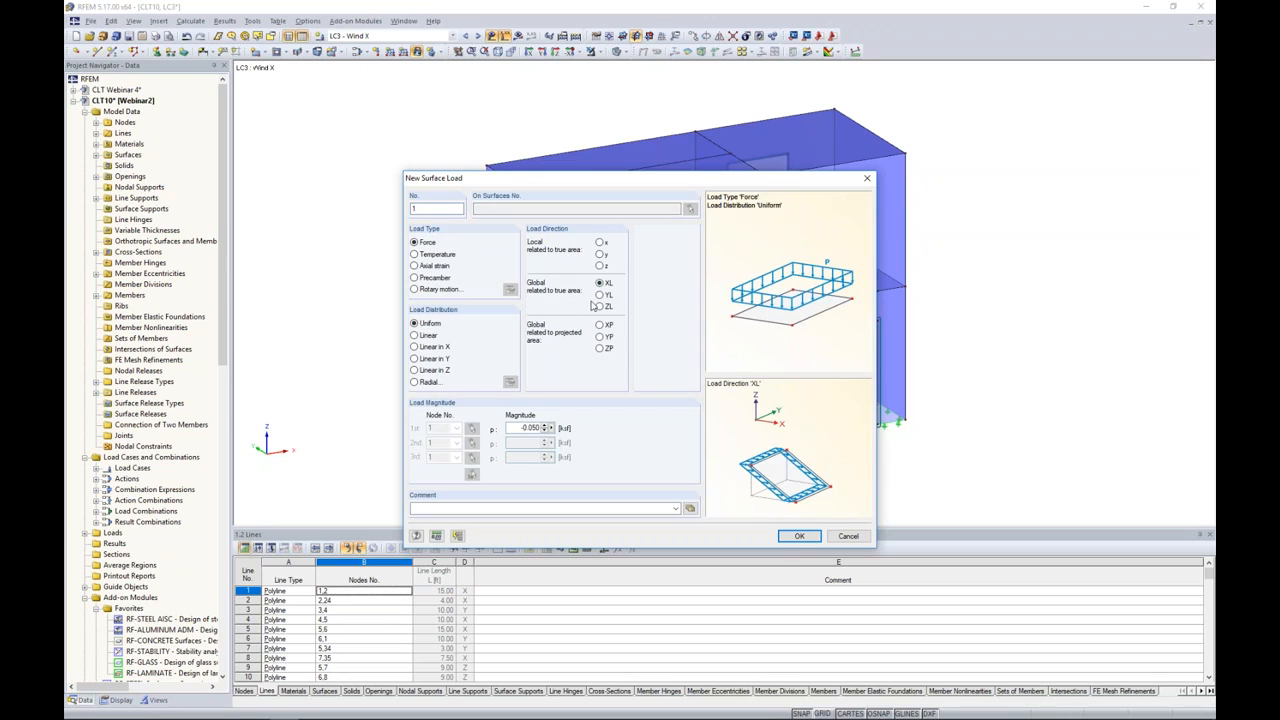
double_click(530, 428)
type("0.0")
left_click(797, 537)
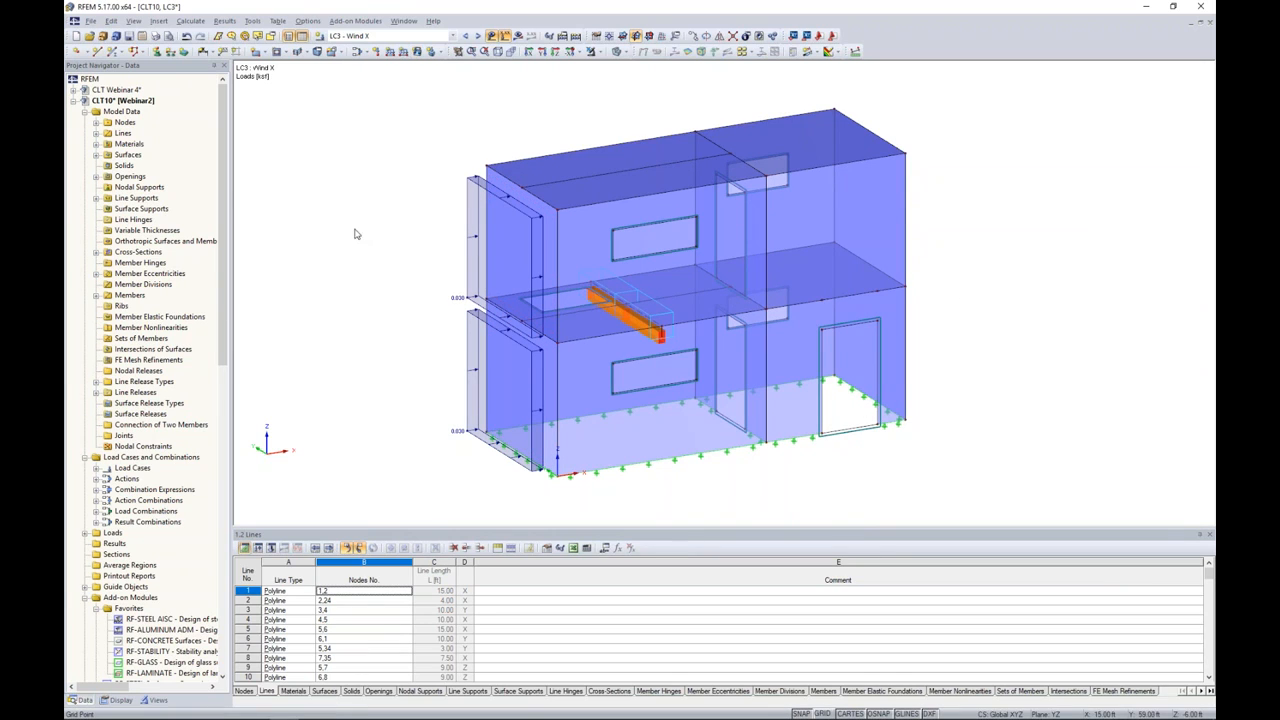
Apply a uniform 0.010 ksf surface load in global XL to both storeys of the opposite end wall
left_click(416, 51)
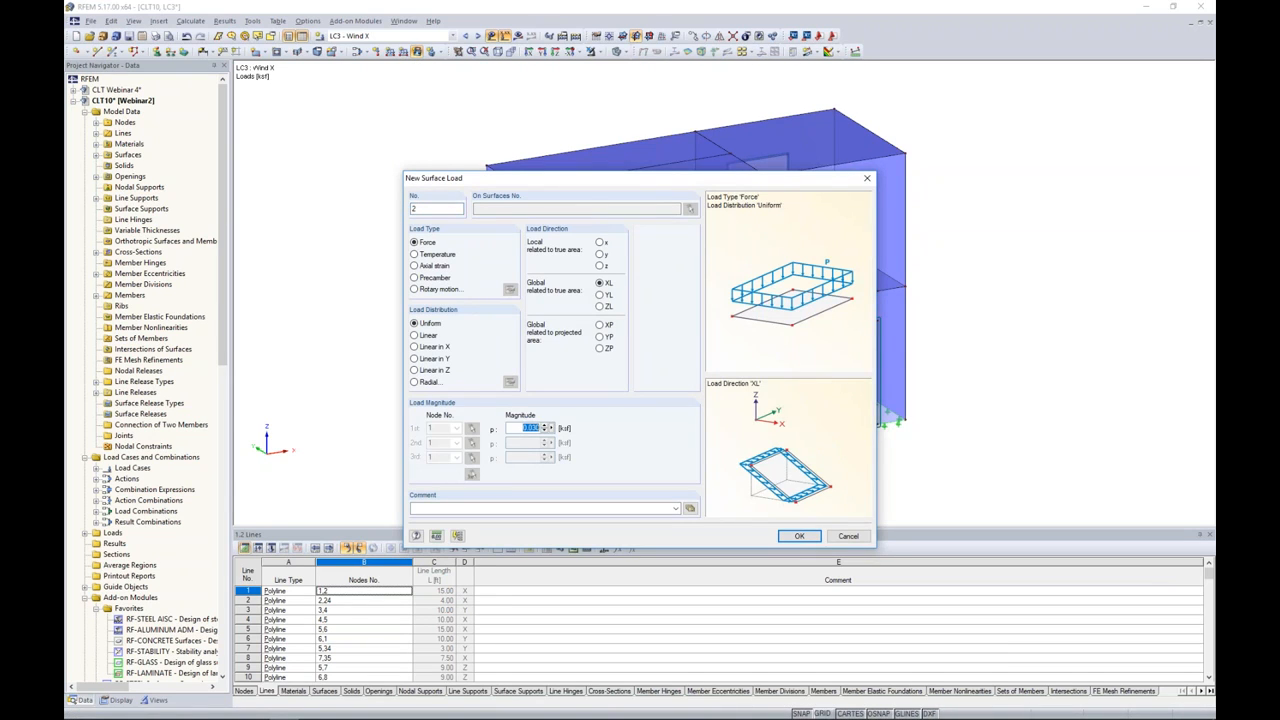
type("0.")
left_click(799, 536)
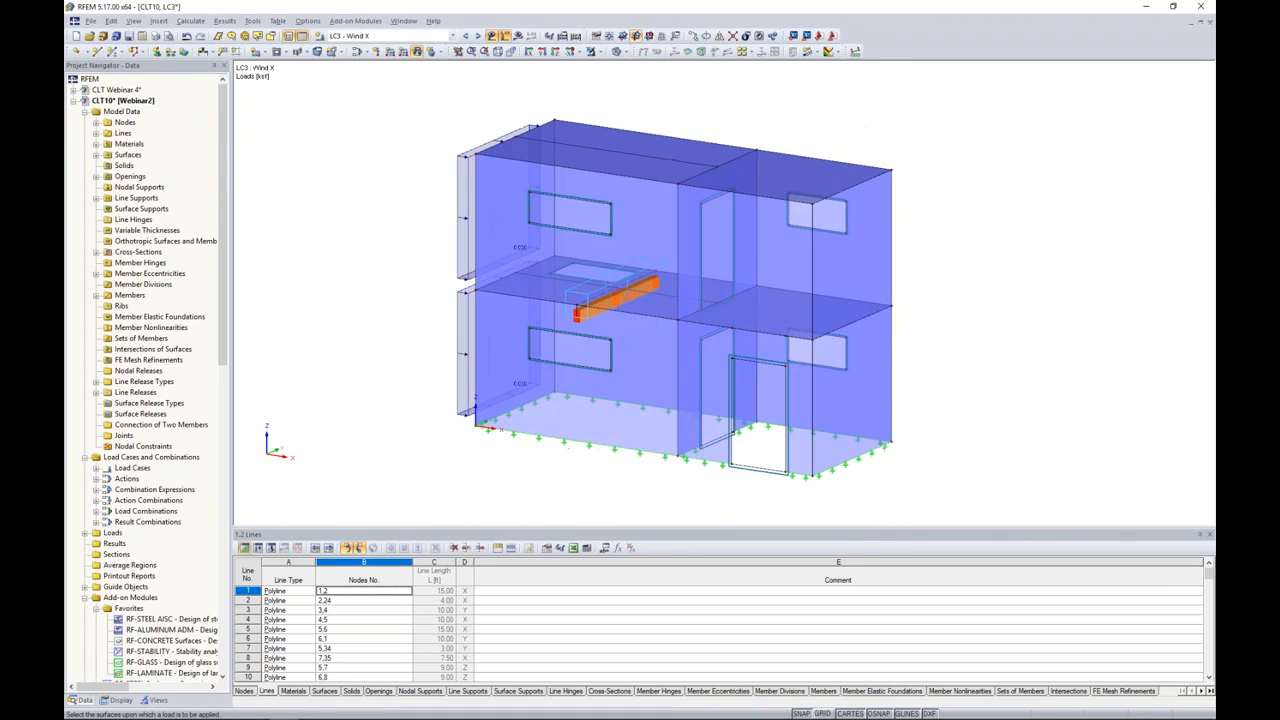
mouse_move(862, 386)
middle_mouse_down("ctrl")
mouse_move(895, 414)
mouse_move(870, 400)
middle_mouse_up("ctrl")
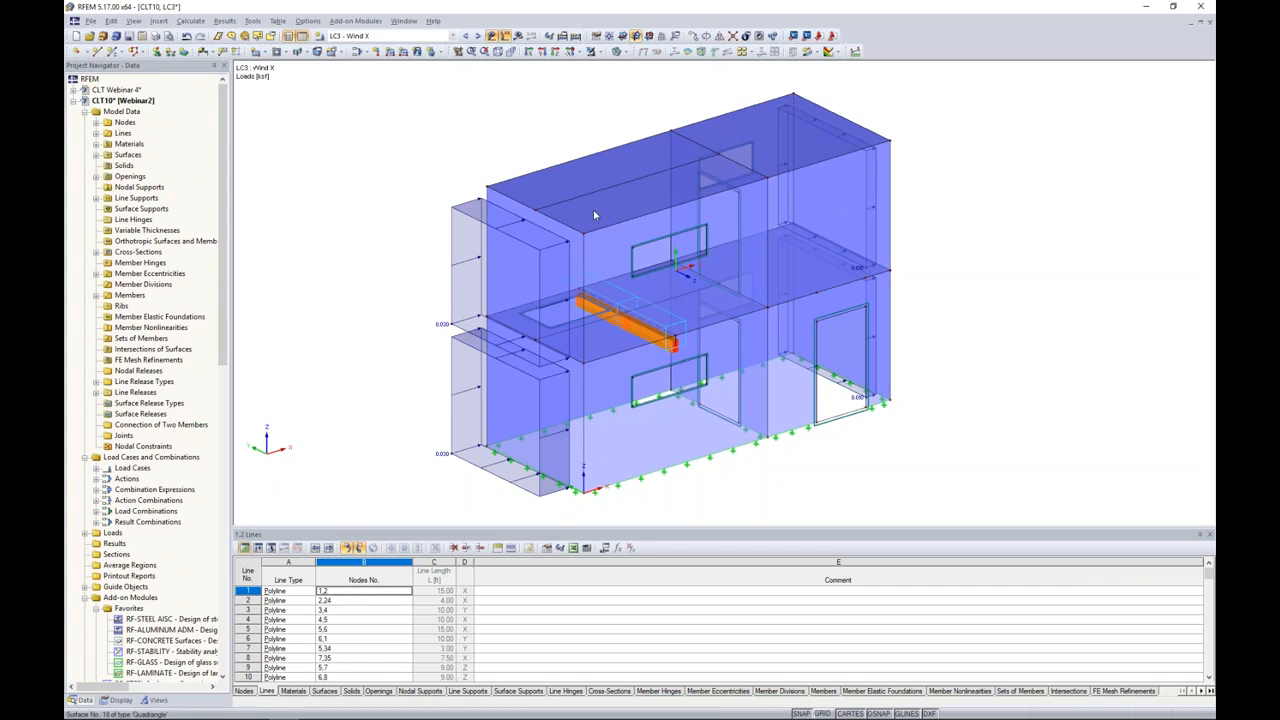
In load case LC4 Wind Y, apply a uniform 0.03 ksf surface load in global YL to the four front long-side wall surfaces
left_click(477, 36)
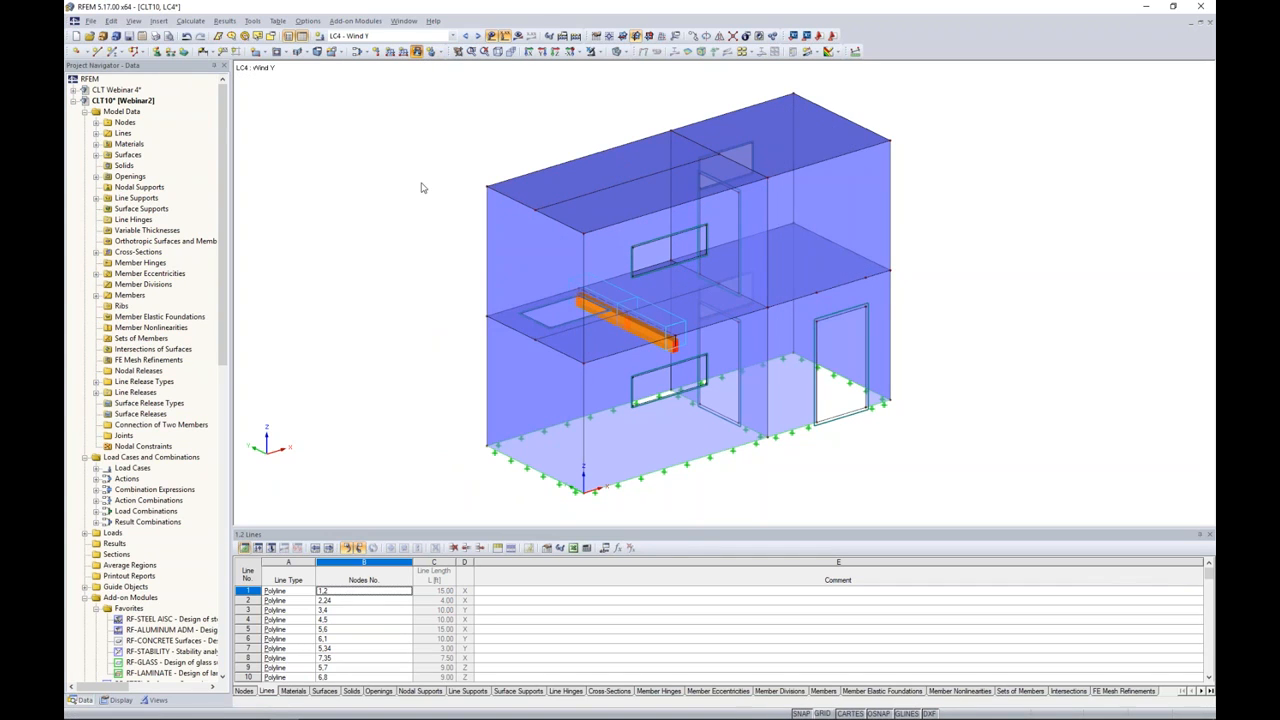
left_click(600, 296)
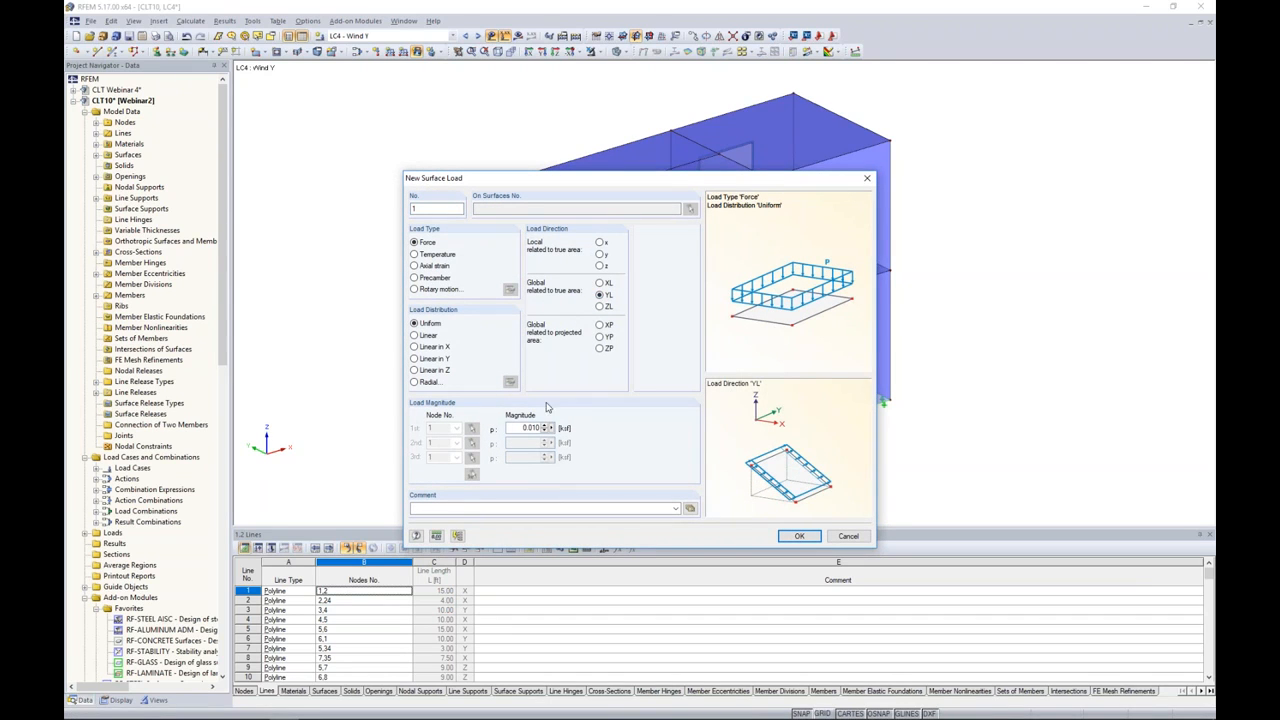
left_click_drag(522, 428, 566, 429)
type("0.03")
left_click(799, 537)
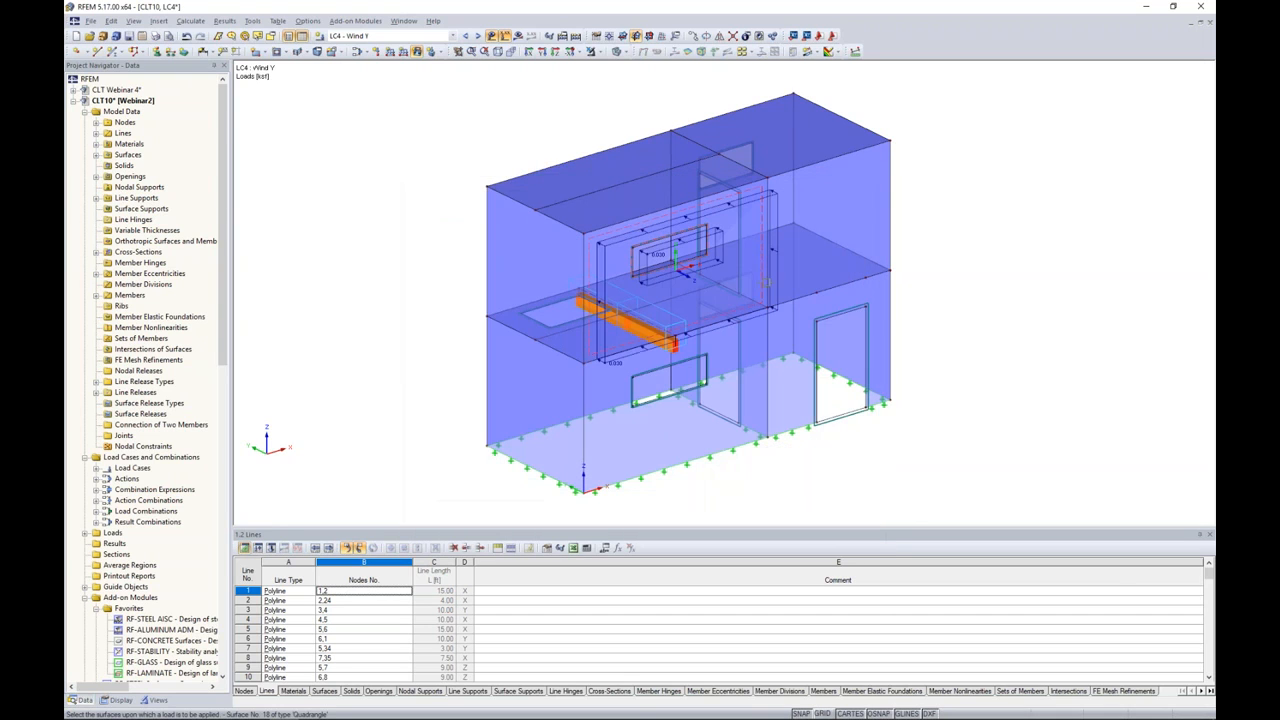
left_click(845, 365)
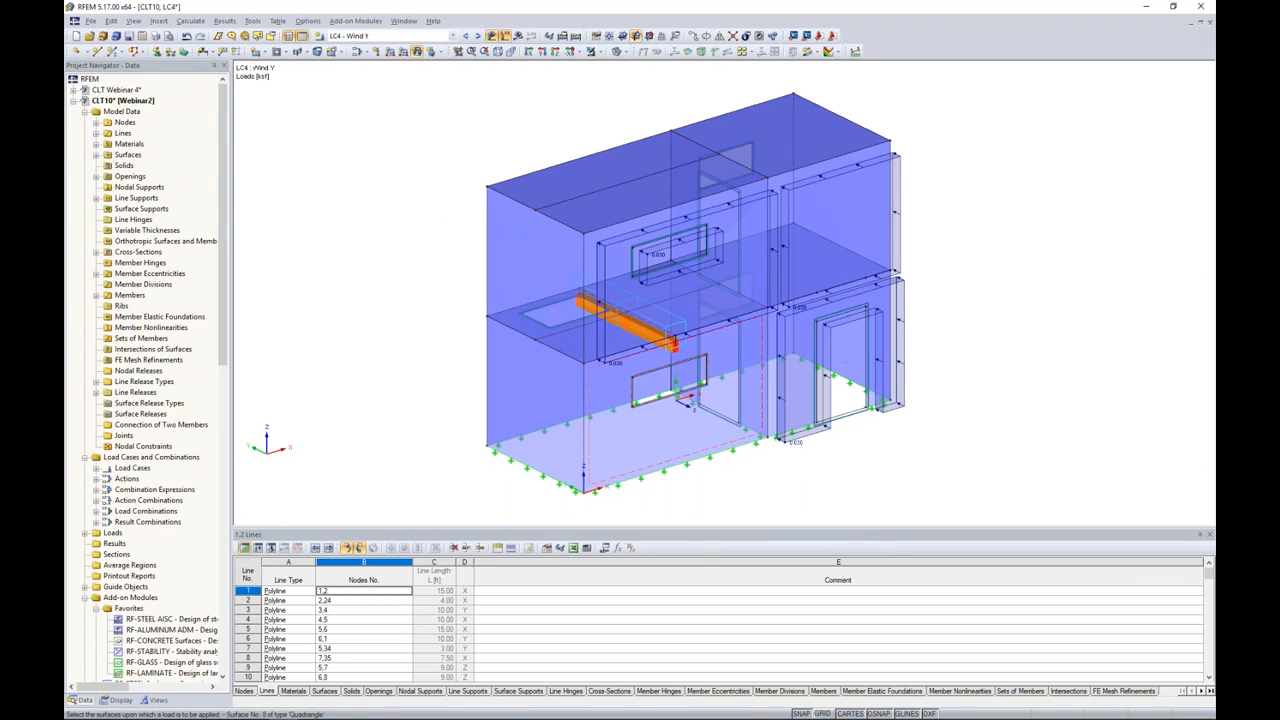
left_click(690, 440)
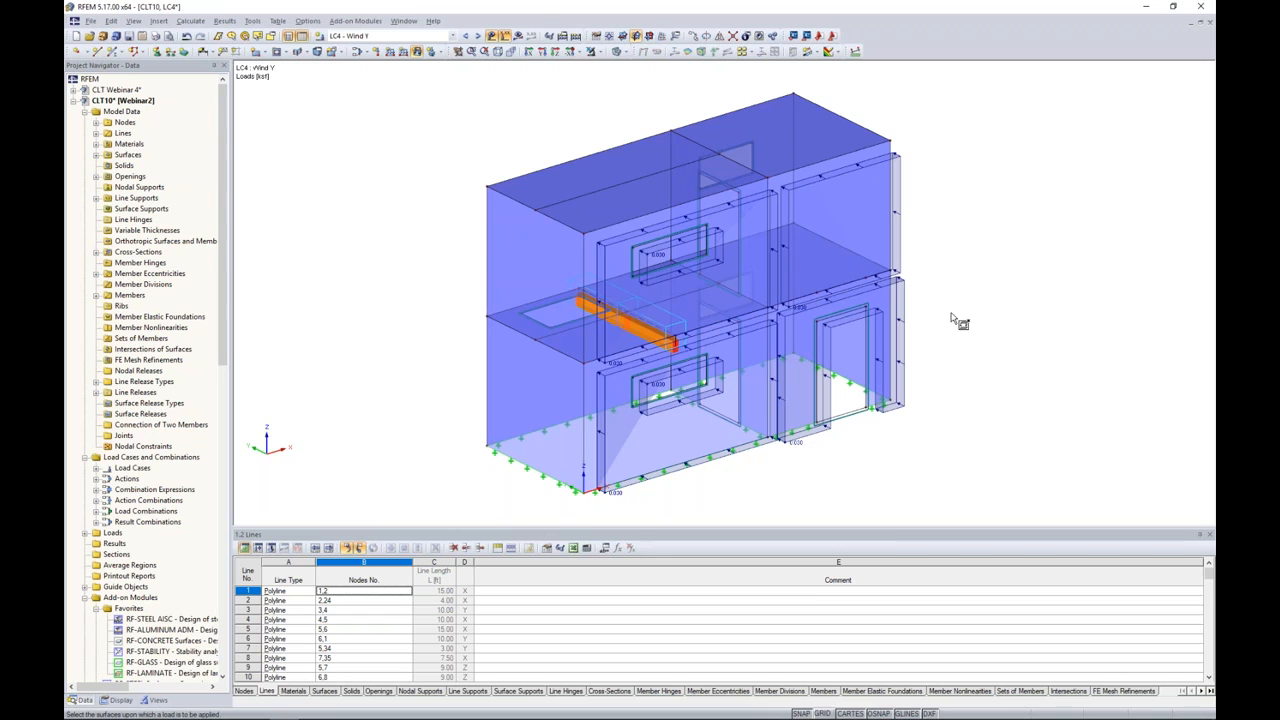
key("Escape")
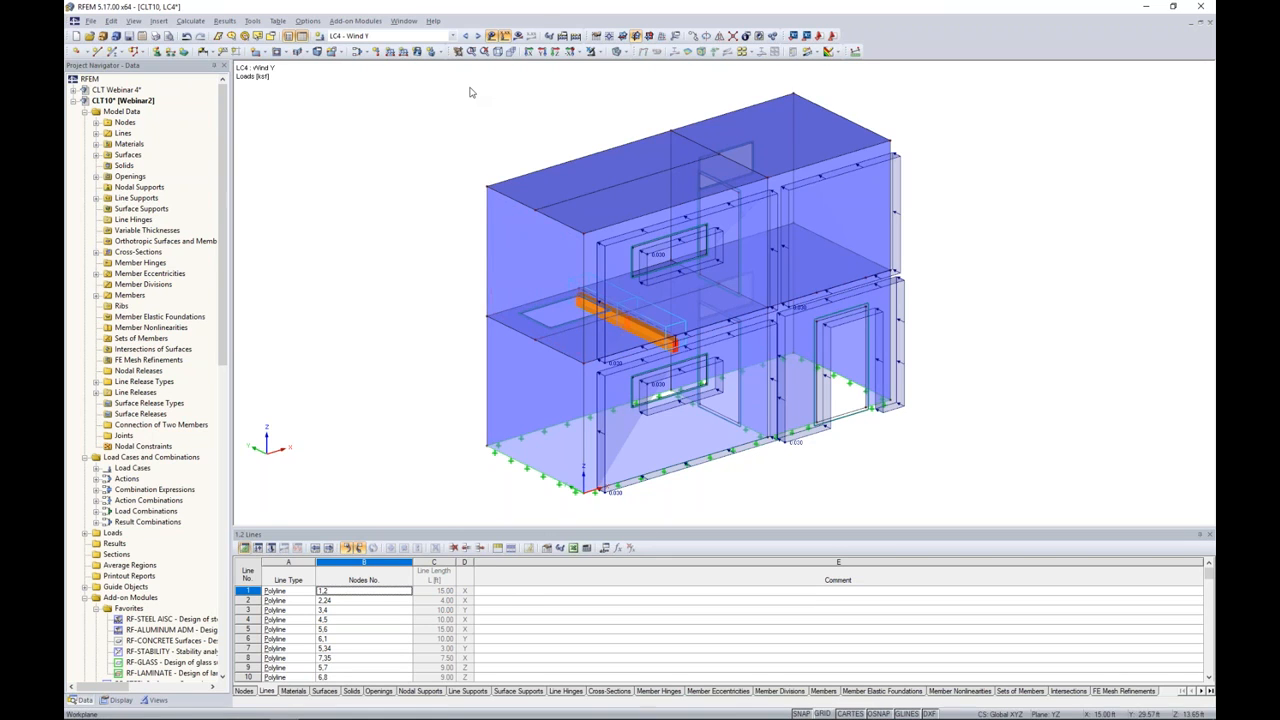
Start another surface load in load case LC4 Wind Y
left_click(417, 51)
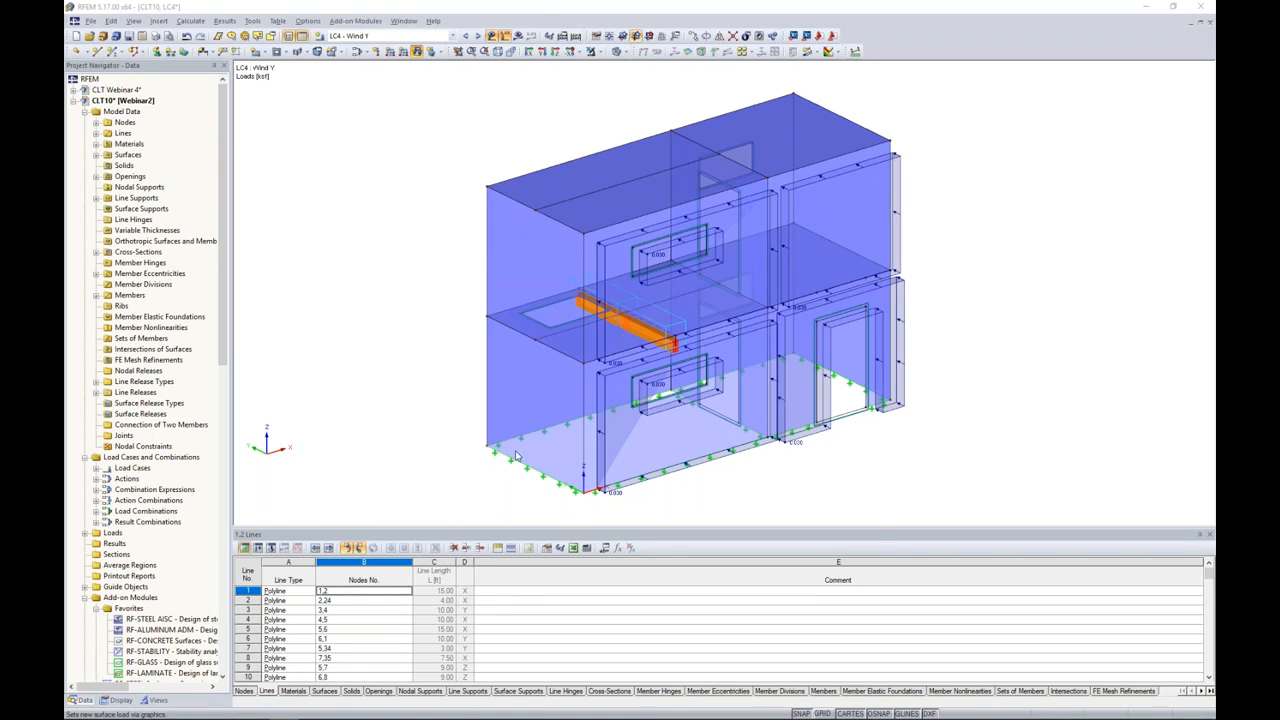
Apply a uniform 0.01 ksf surface load in the global YL direction to the rear walls in load case LC4 - Wind Y
type("0.01")
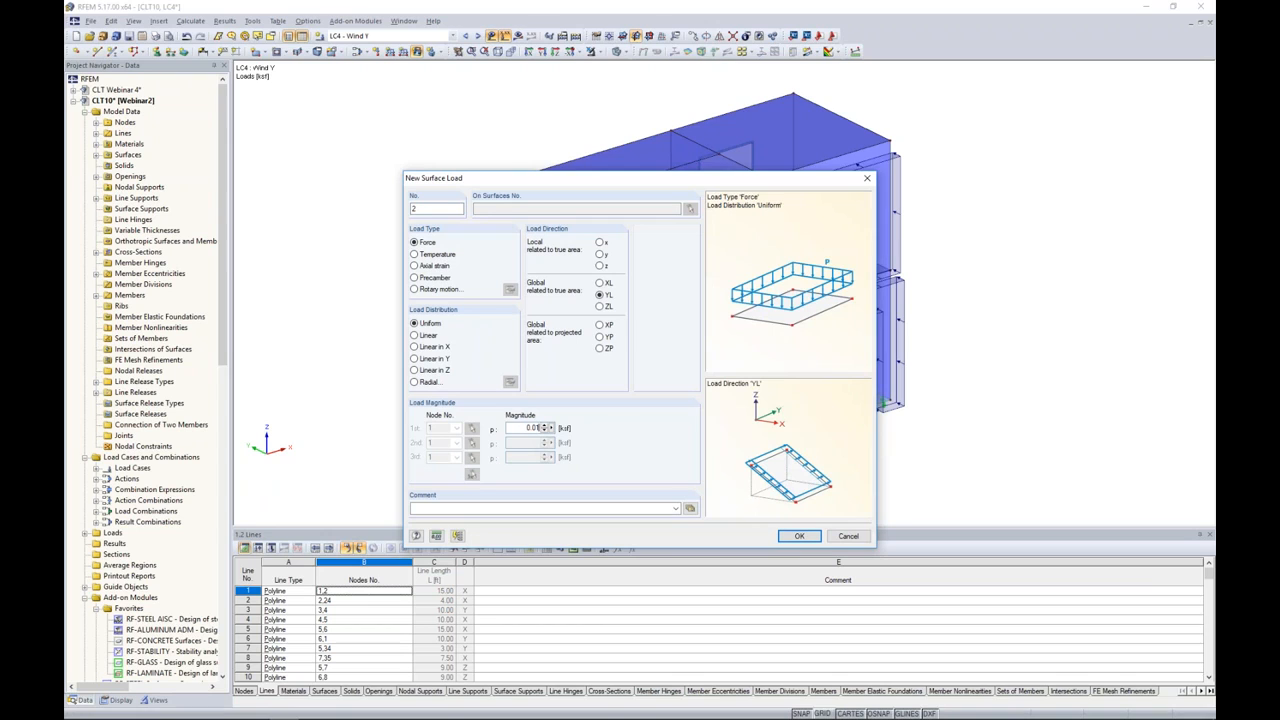
left_click(792, 536)
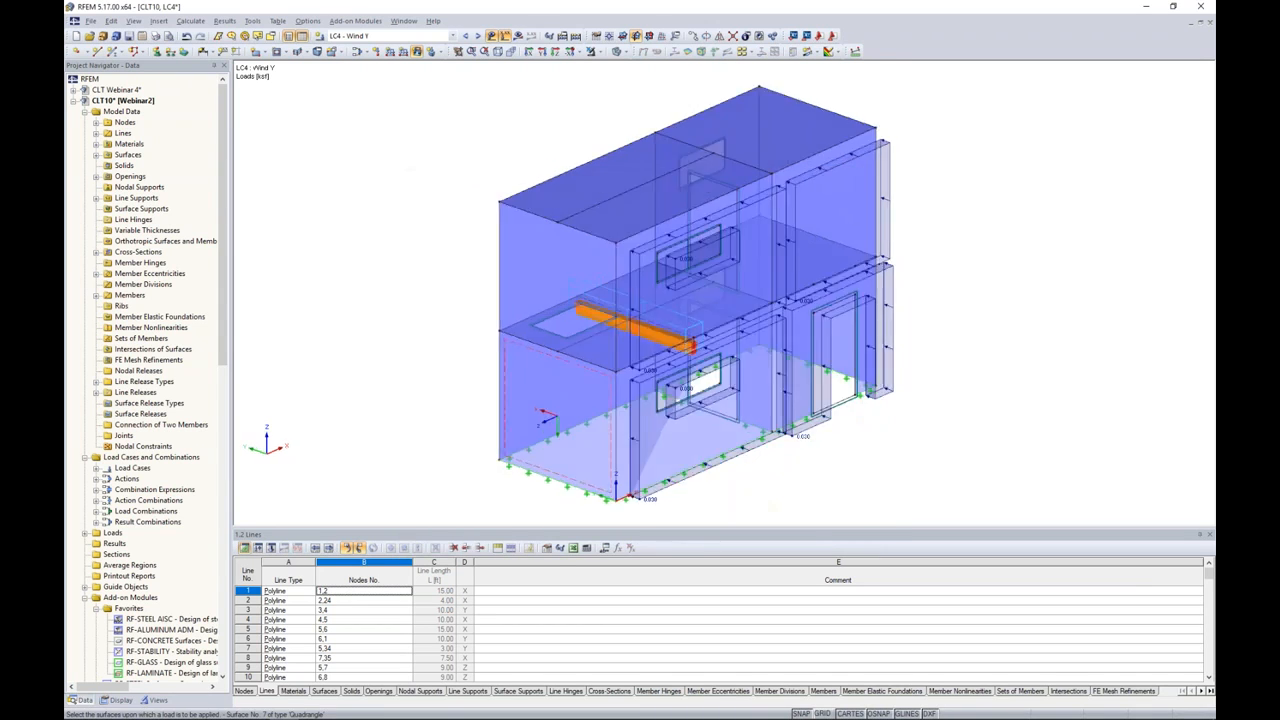
left_click_drag(585, 128, 626, 470)
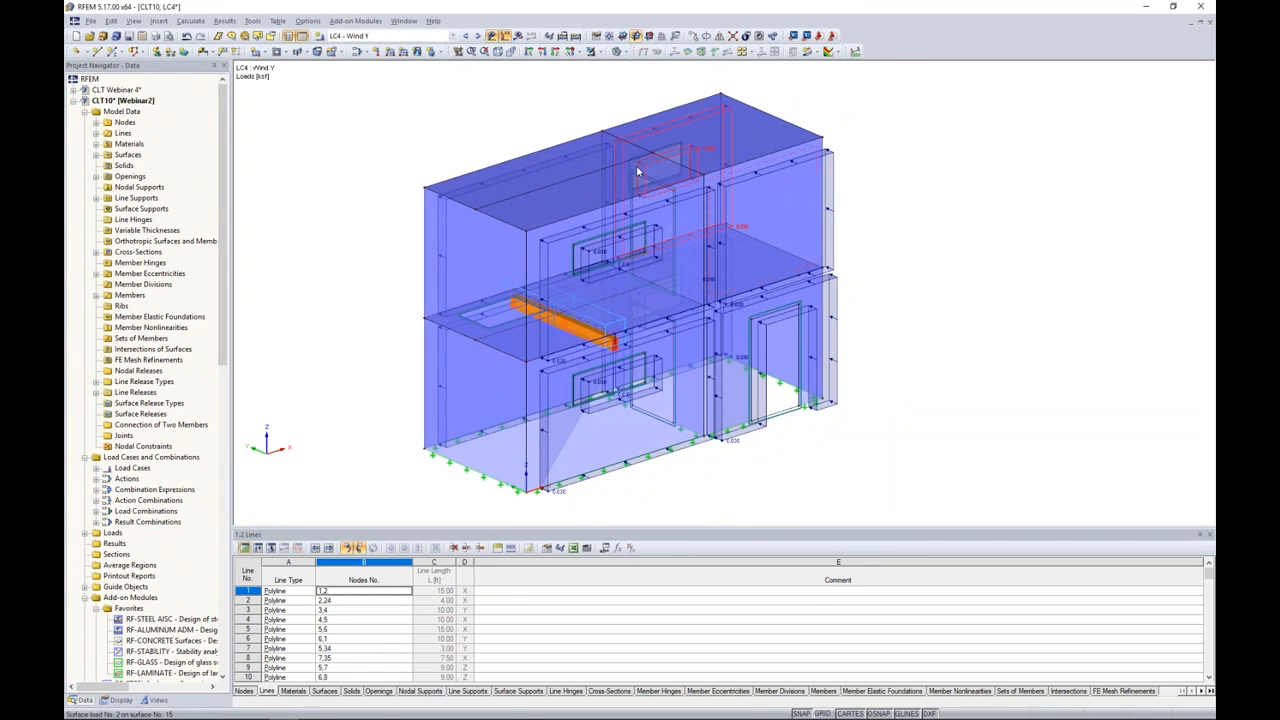
Review the loads of load combinations CO2 through CO4 on the model, and hide the load display
left_click(478, 35)
left_click(478, 35)
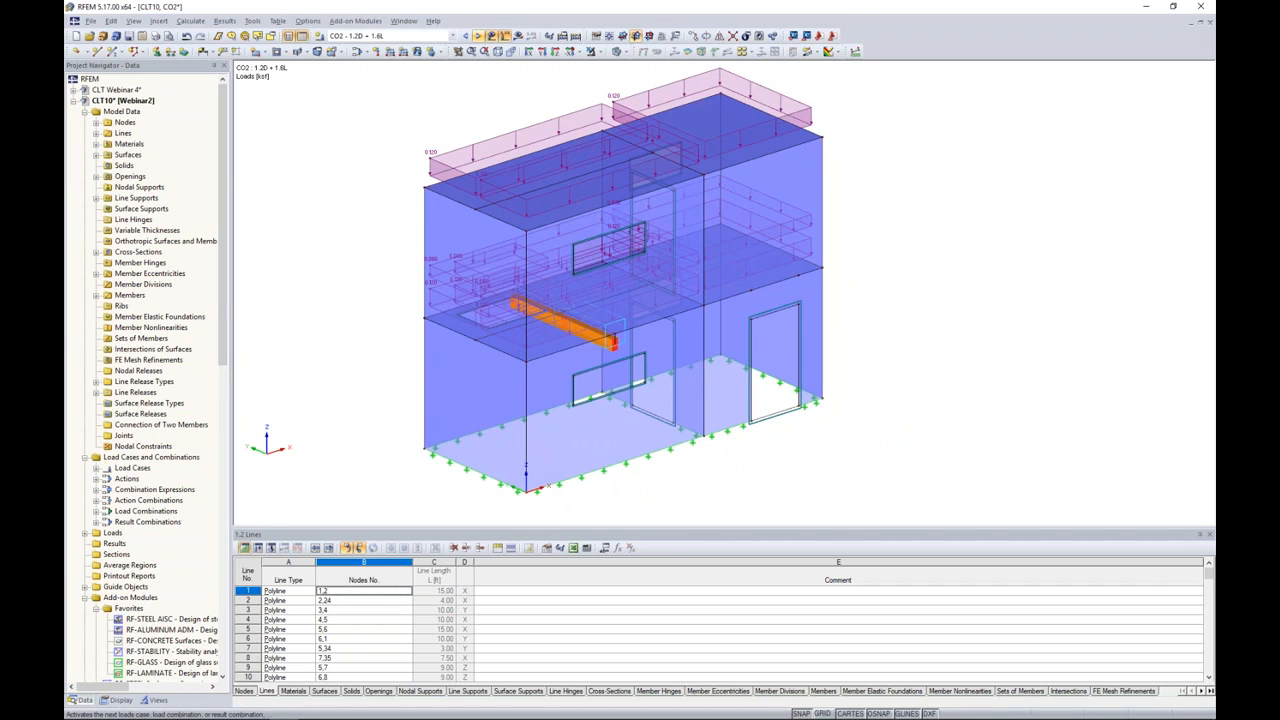
left_click(478, 35)
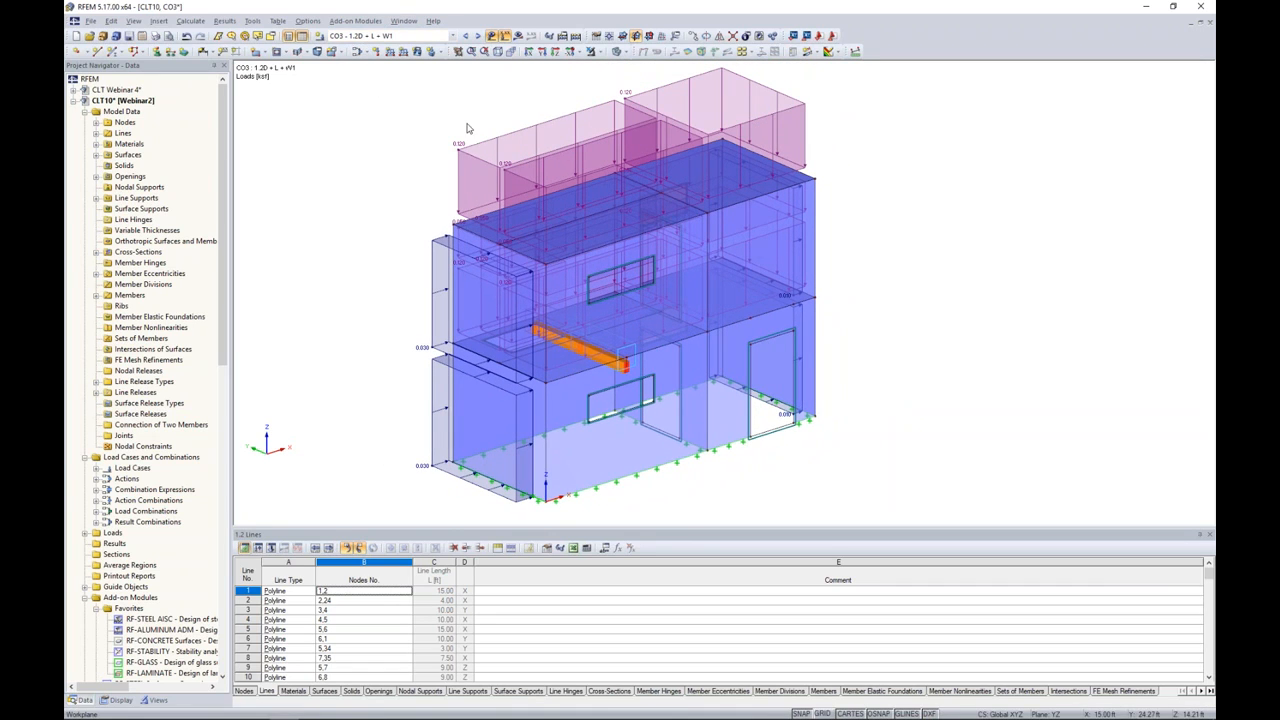
left_click(478, 35)
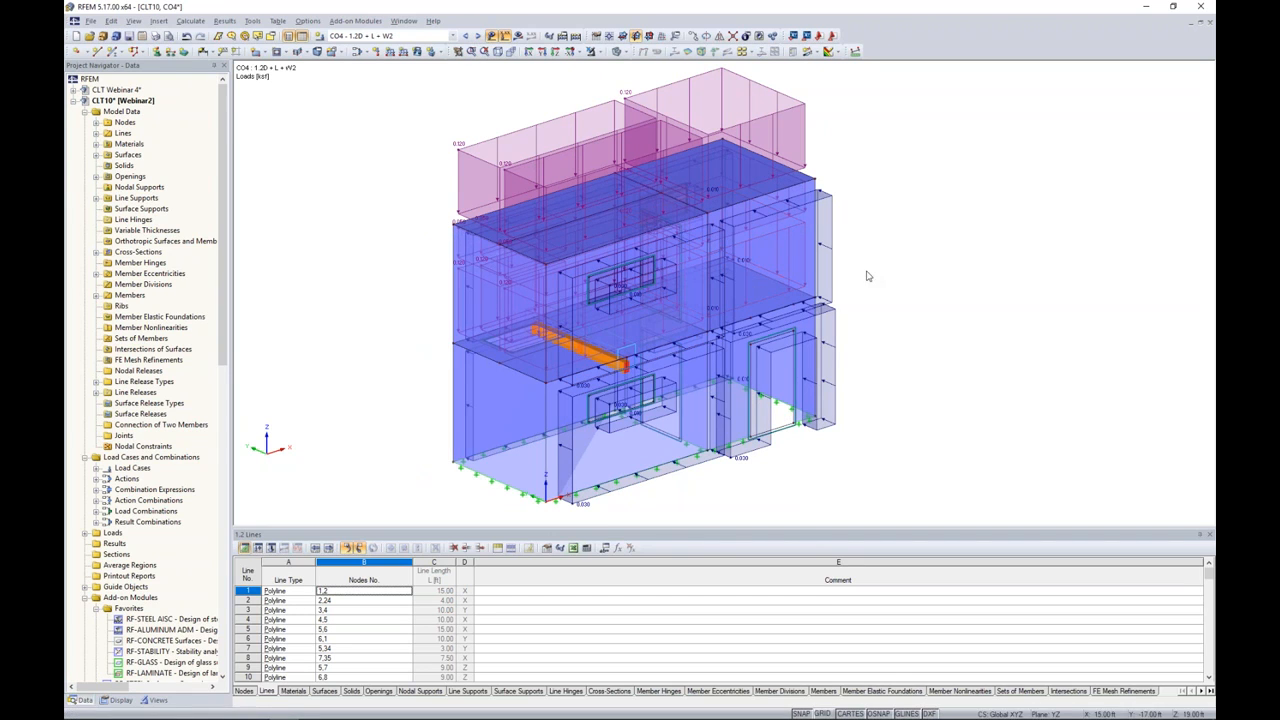
left_click(491, 35)
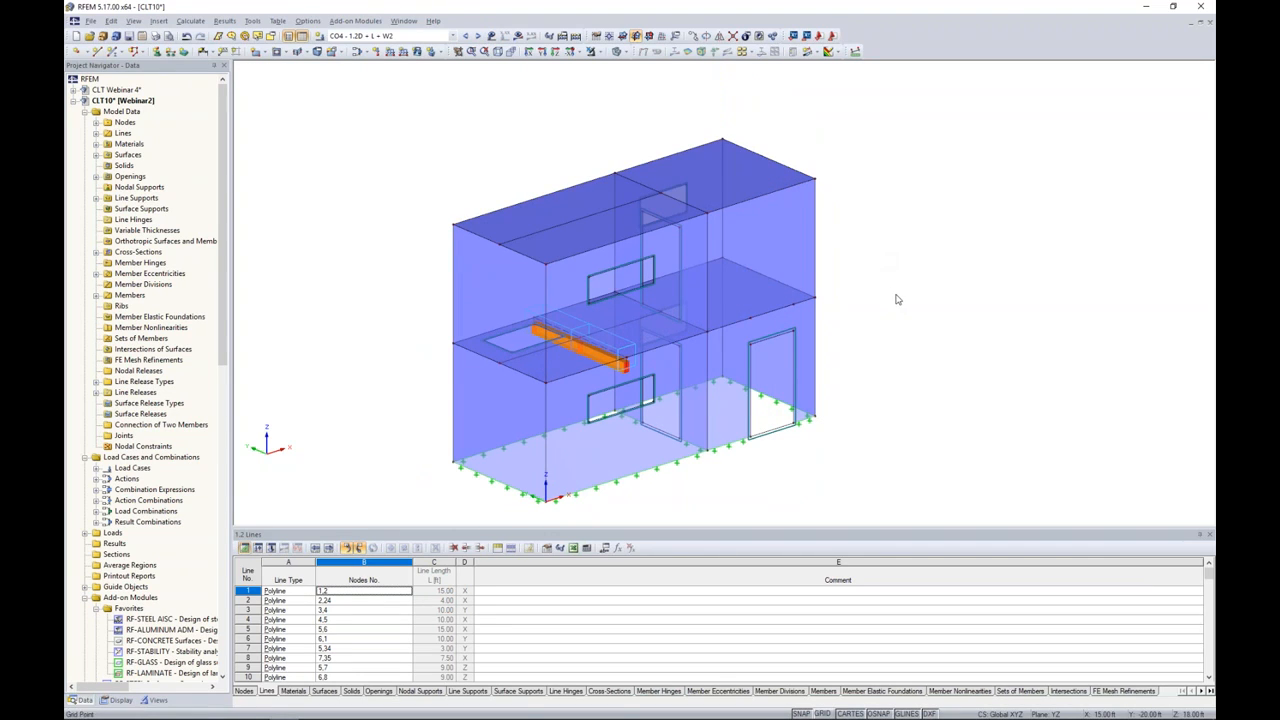
middle_click_drag(906, 325, 858, 292, "ctrl")
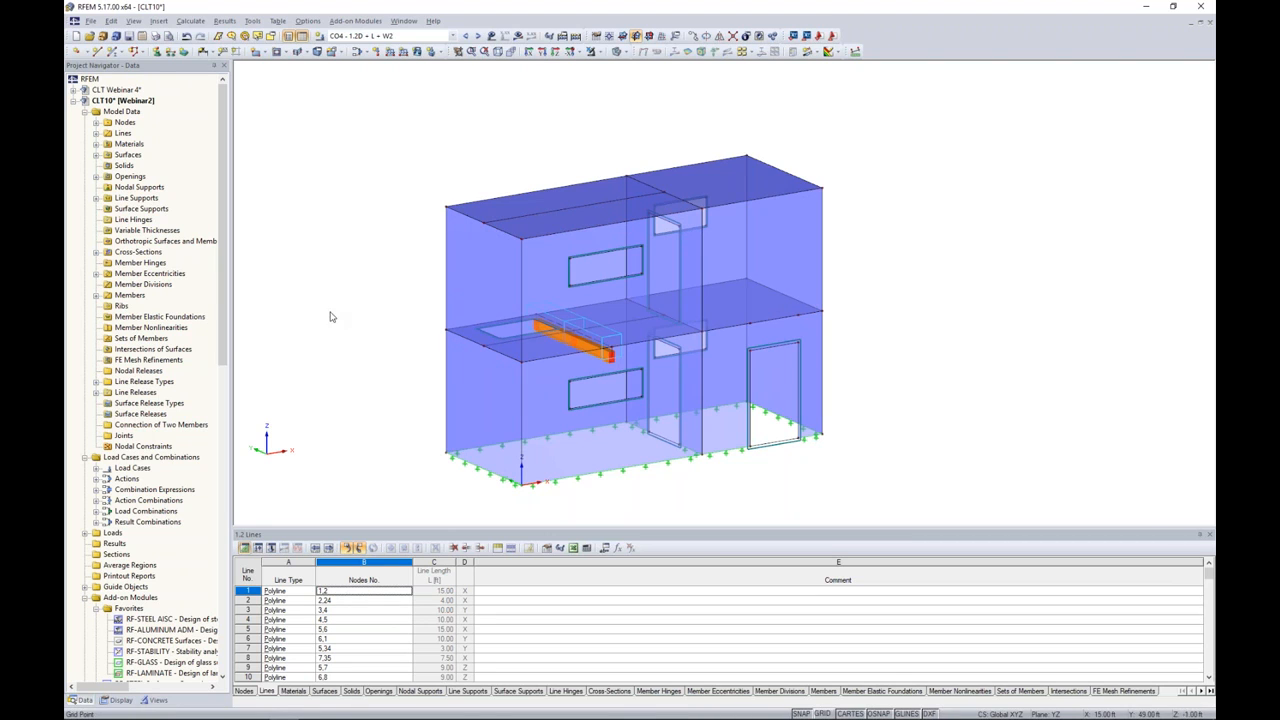
Open the RF-LAMINATE add-on module for the design of laminate surfaces
scroll(170, 316, "down", 4)
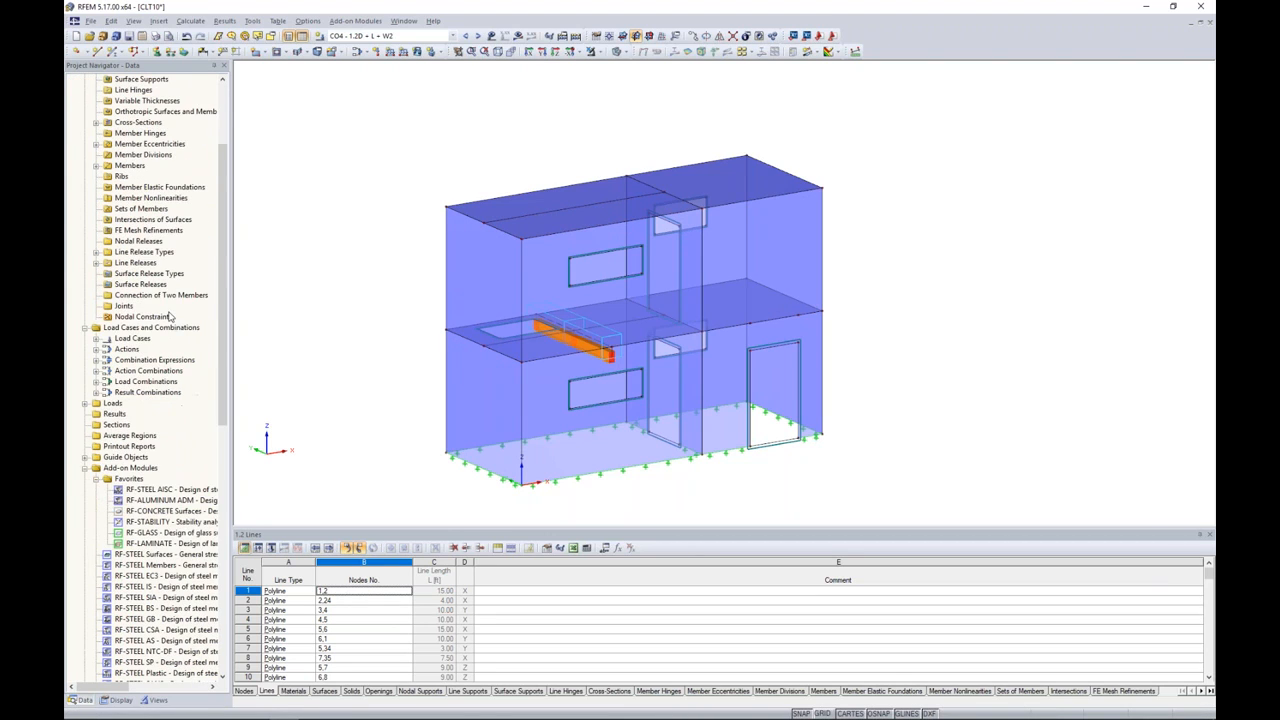
scroll(170, 316, "down", 3)
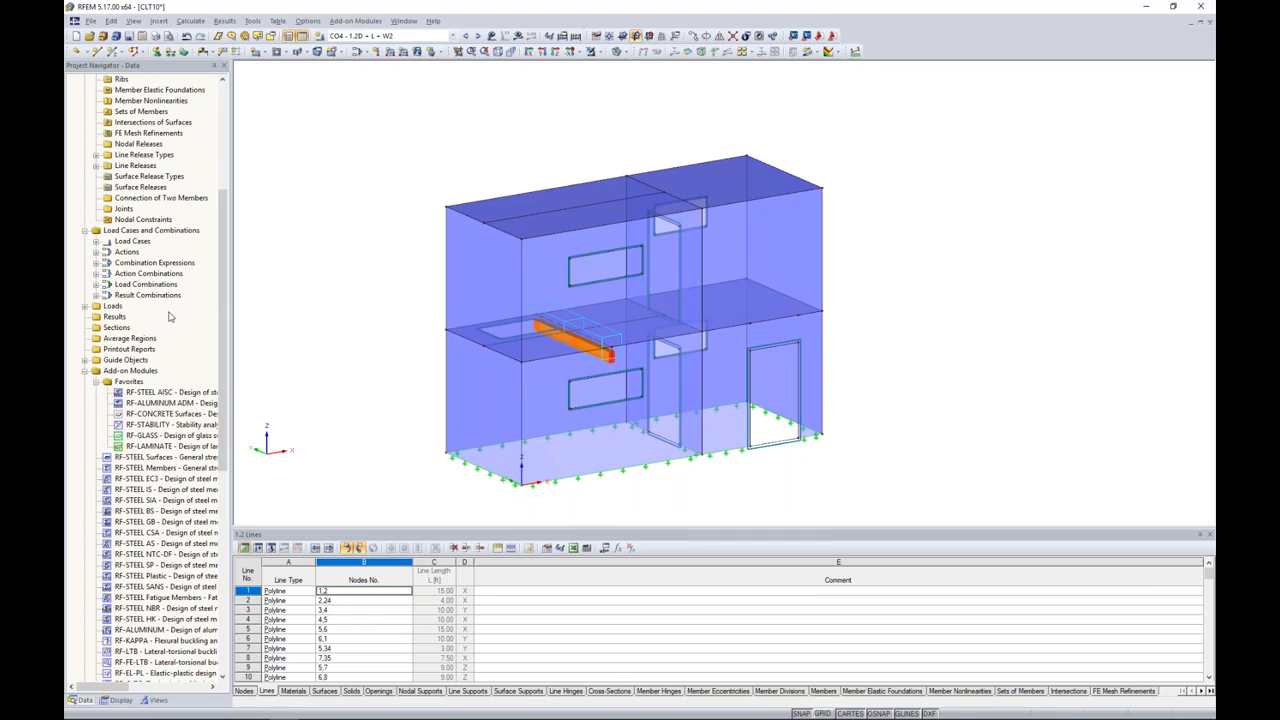
scroll(170, 316, "down", 2)
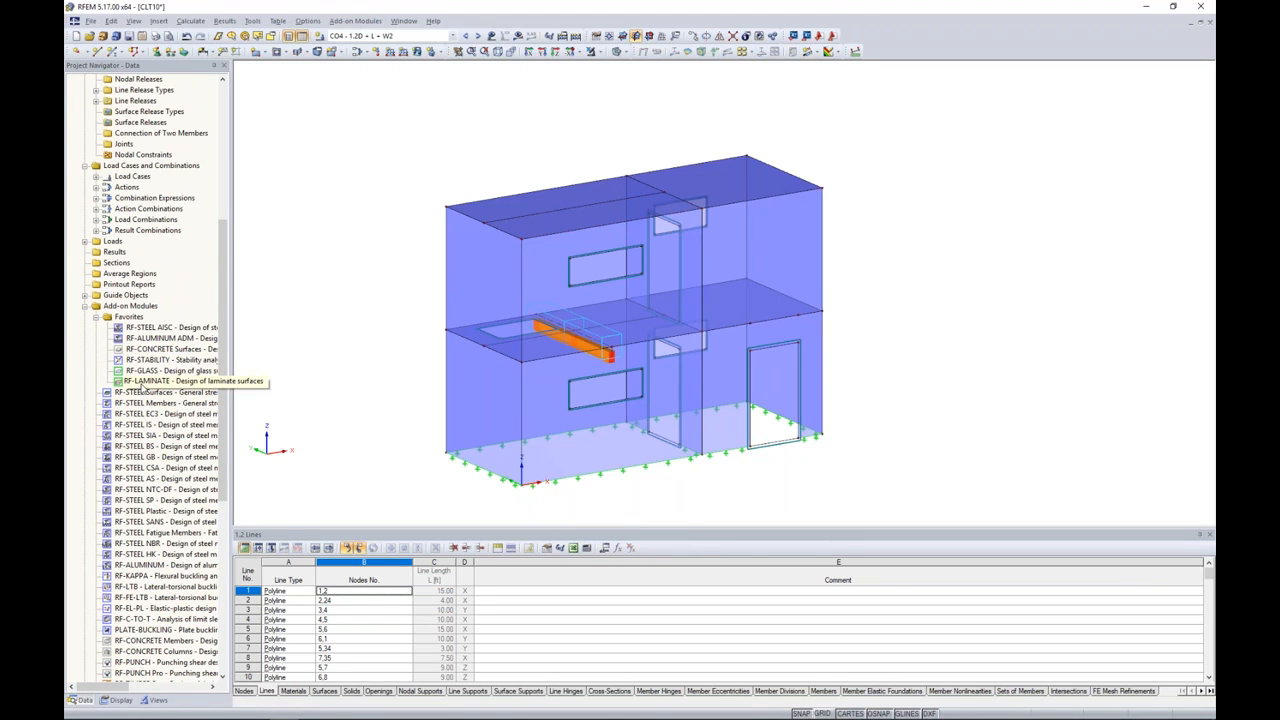
double_click(143, 386)
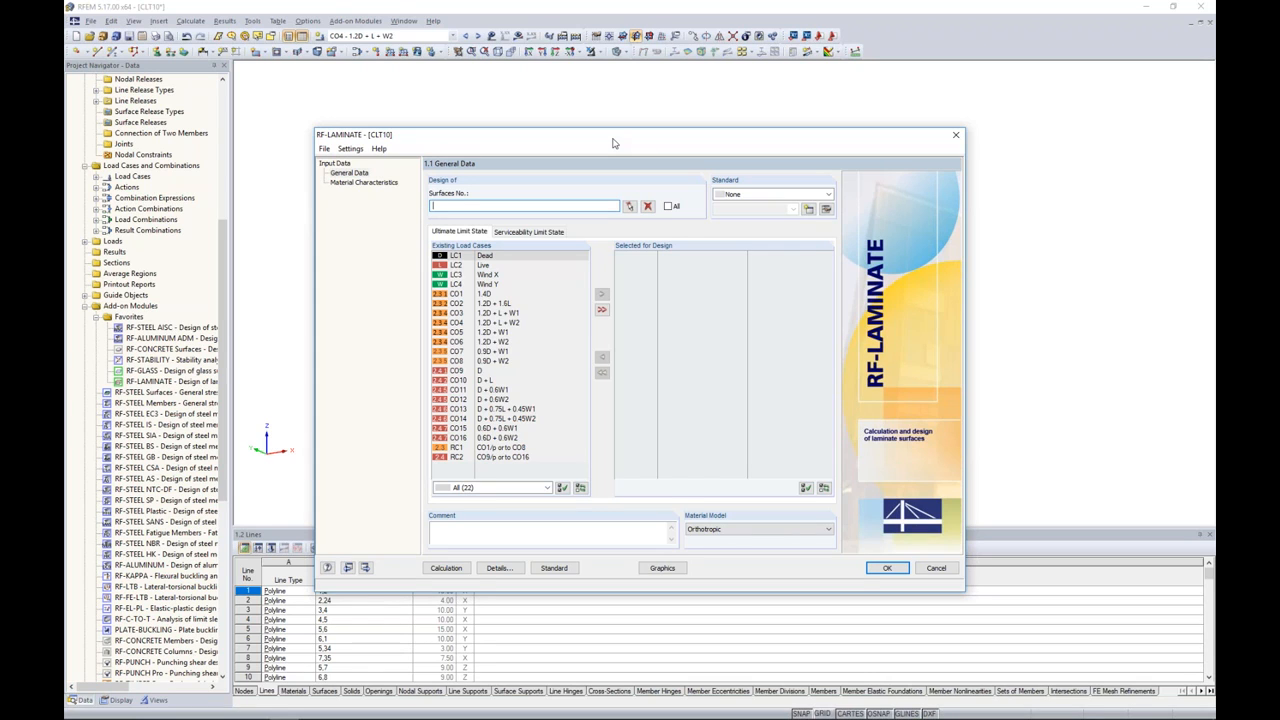
left_click_drag(614, 143, 614, 330)
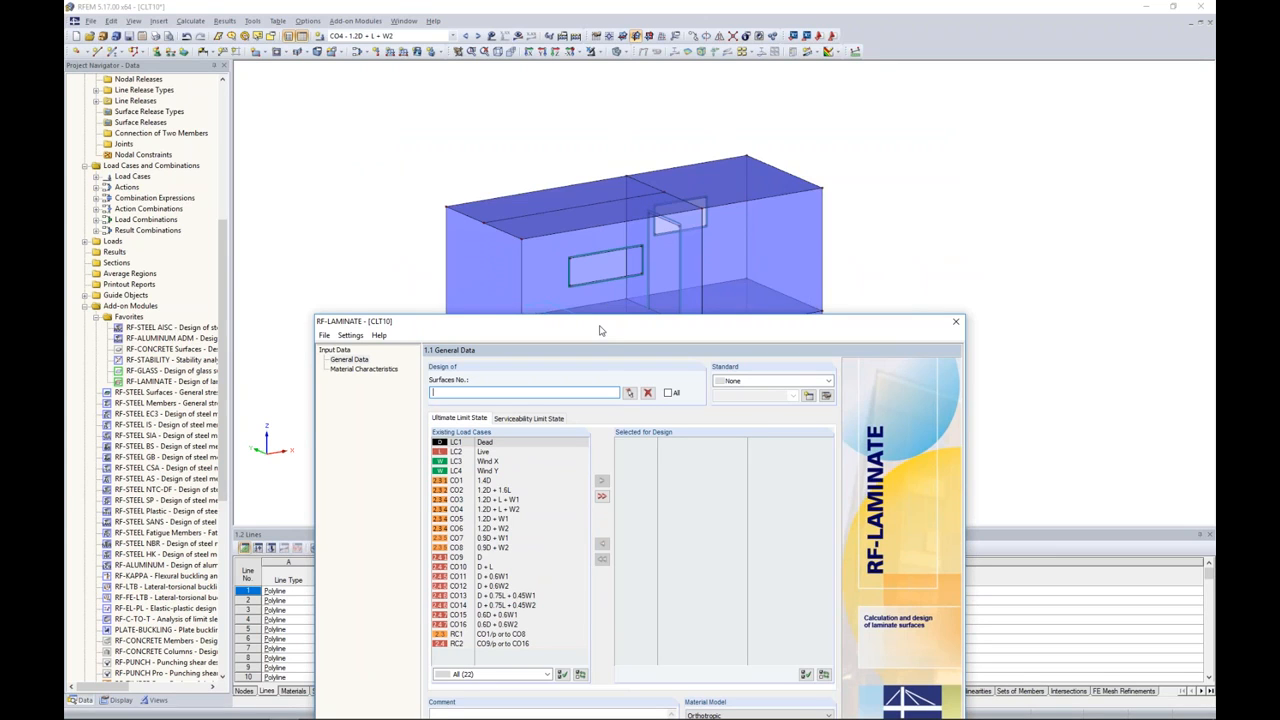
left_click_drag(600, 330, 604, 168)
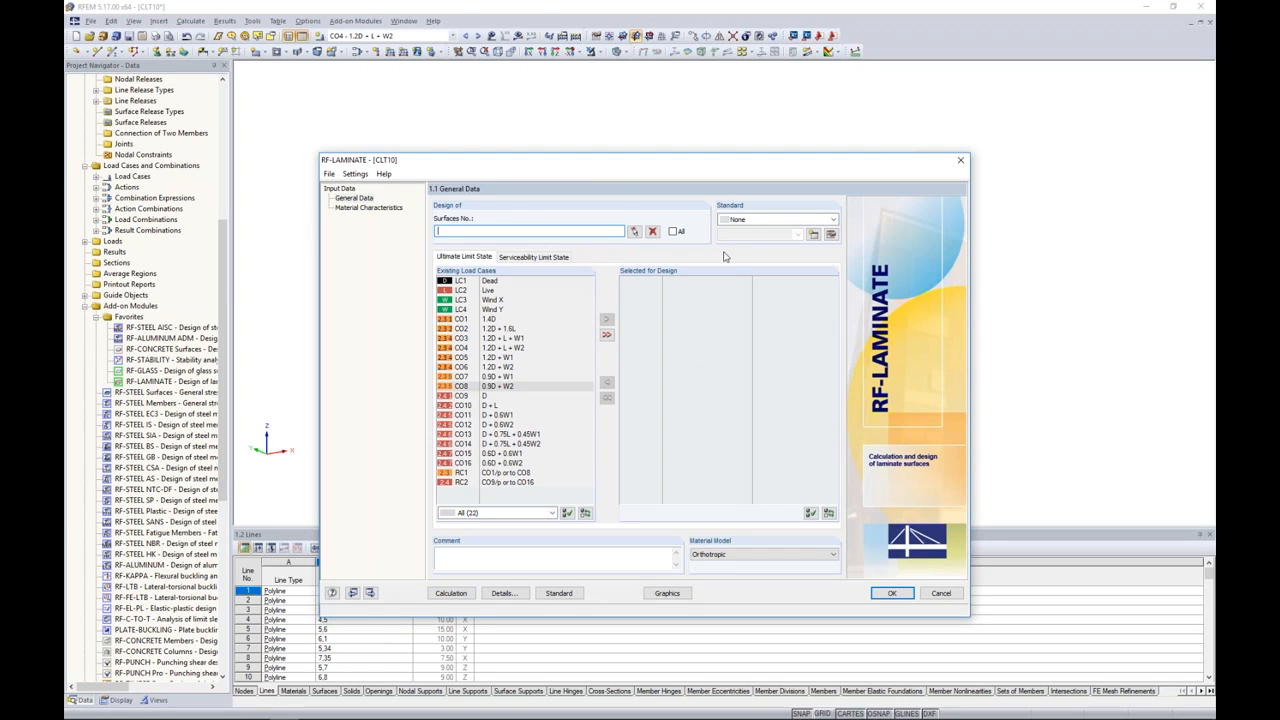
Set the design standard to ANSI/AWC NDS-2018 with LRFD and include all surfaces in the design
left_click(731, 219)
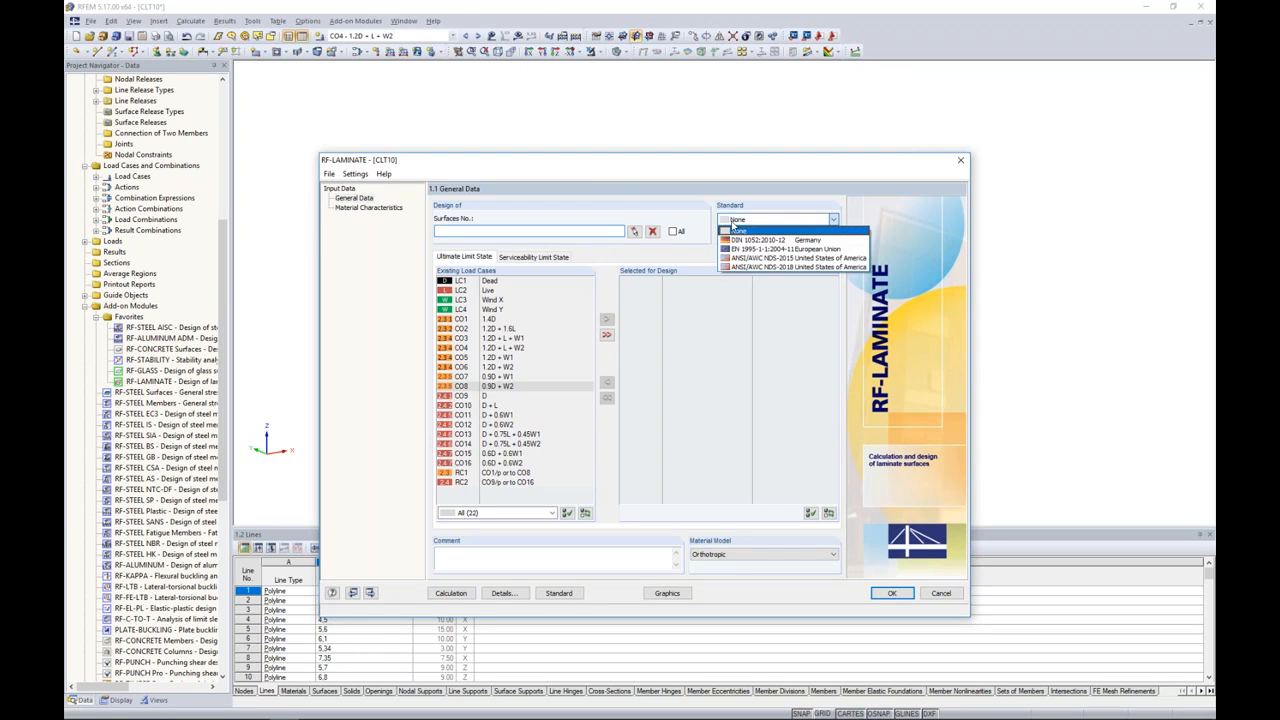
left_click(745, 268)
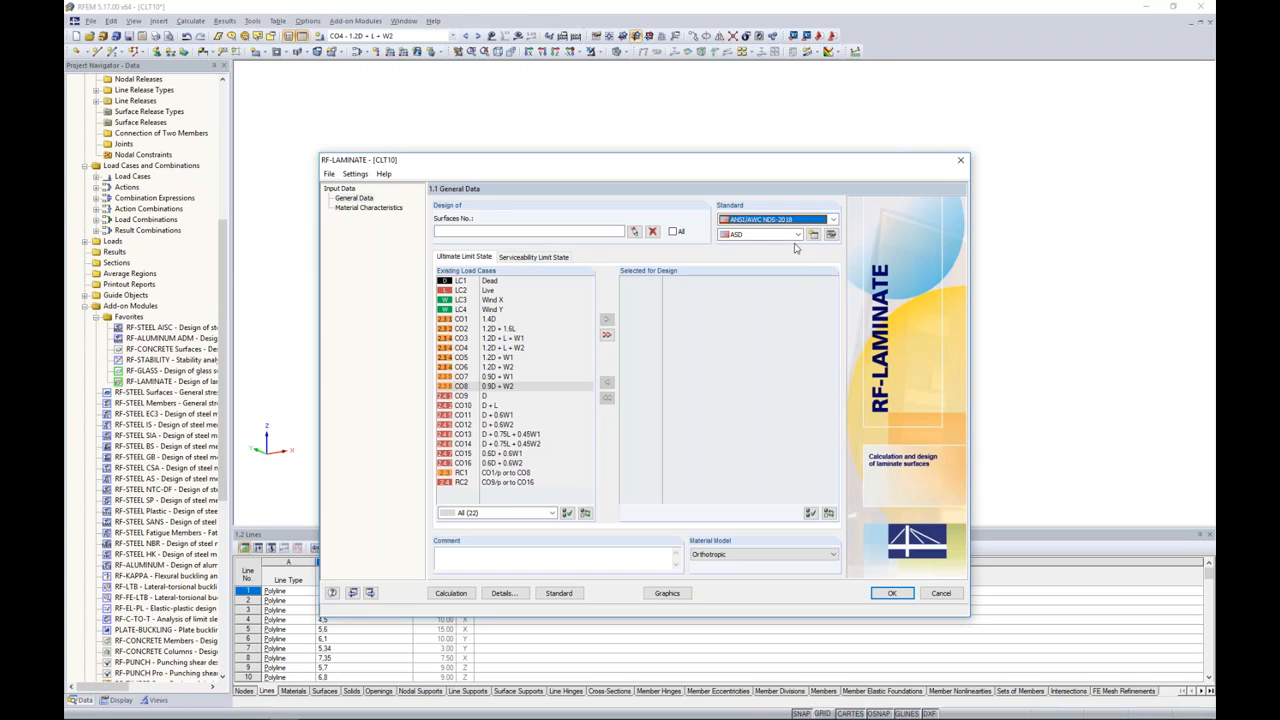
left_click(798, 235)
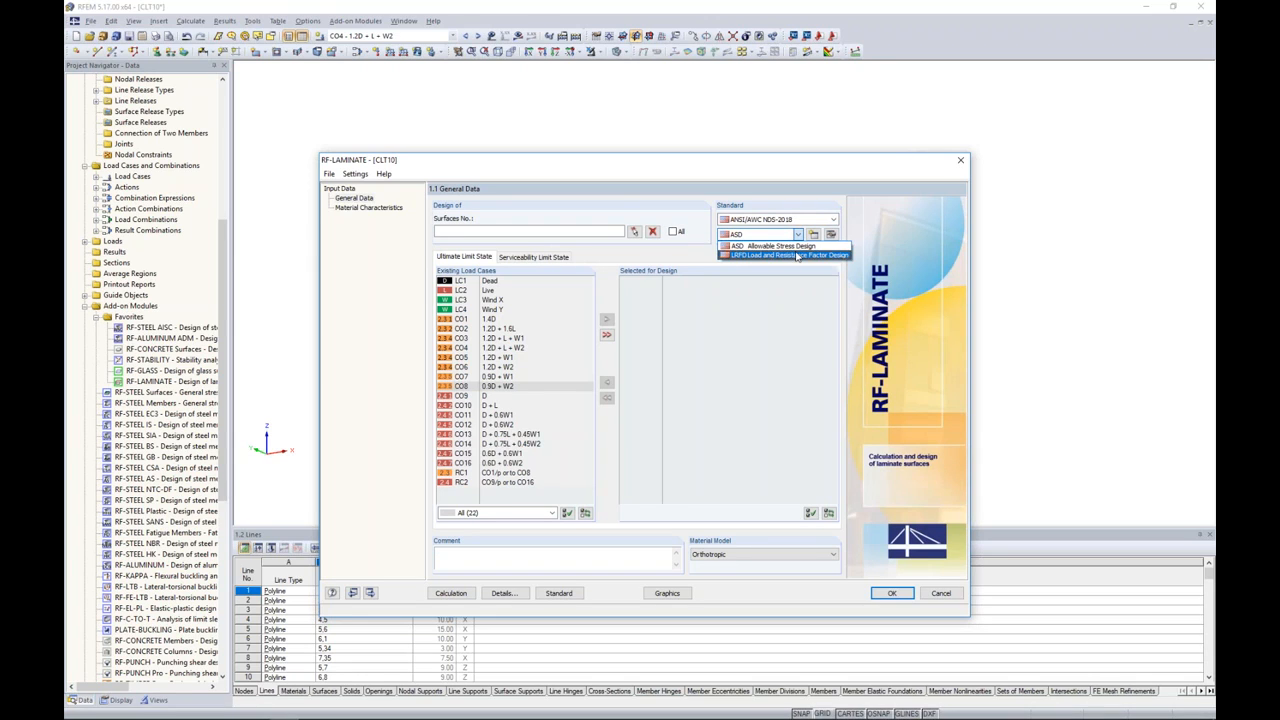
left_click(797, 256)
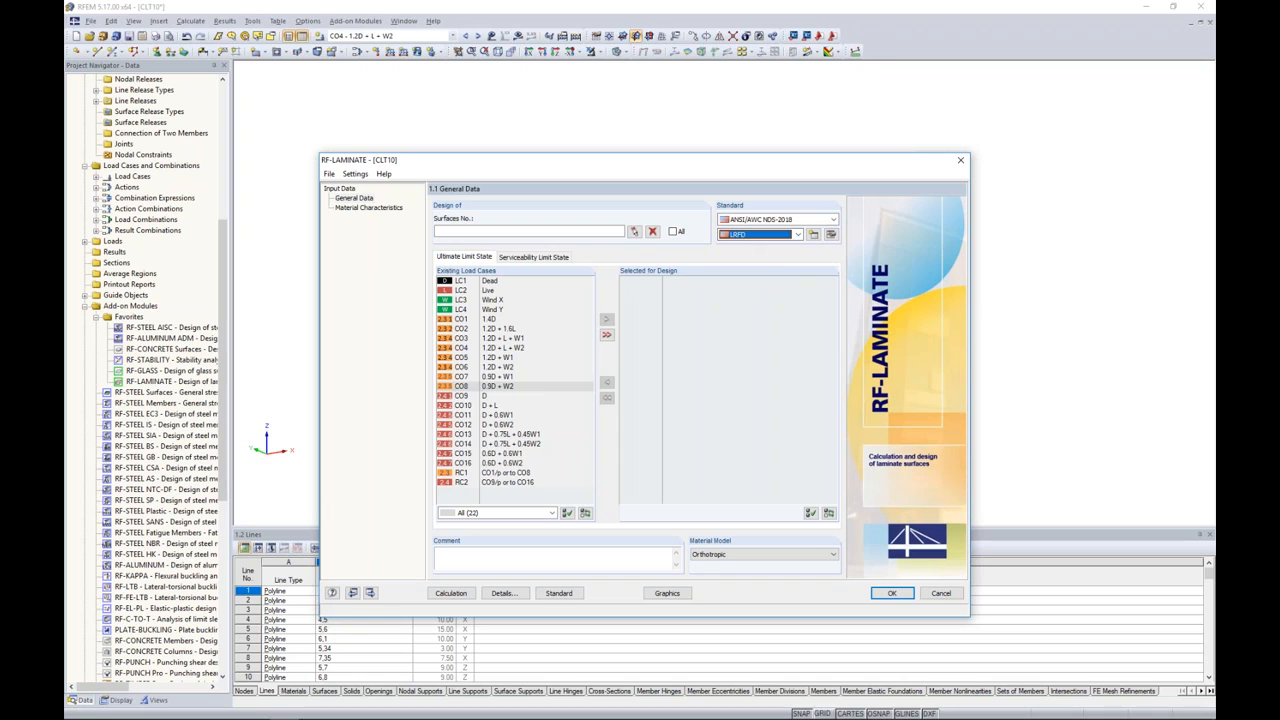
left_click(673, 231)
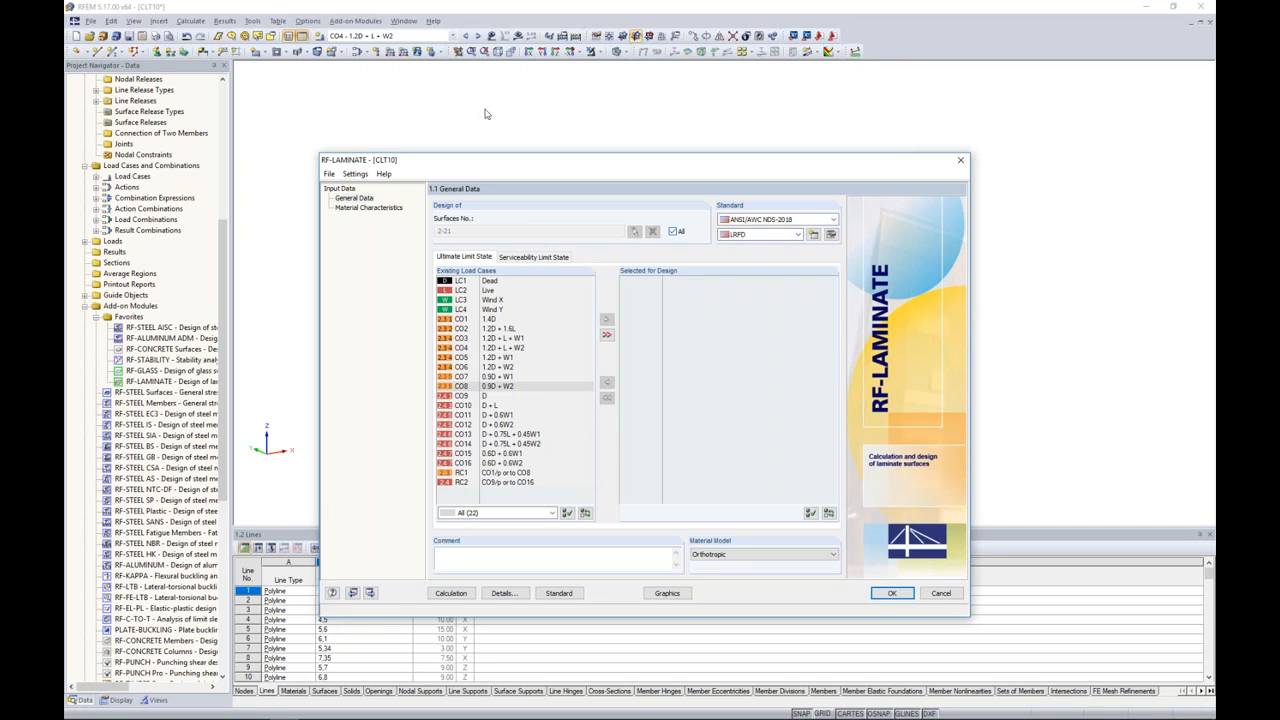
Select load combinations CO1 through CO8 for the ultimate limit state design
left_click_drag(559, 170, 571, 127)
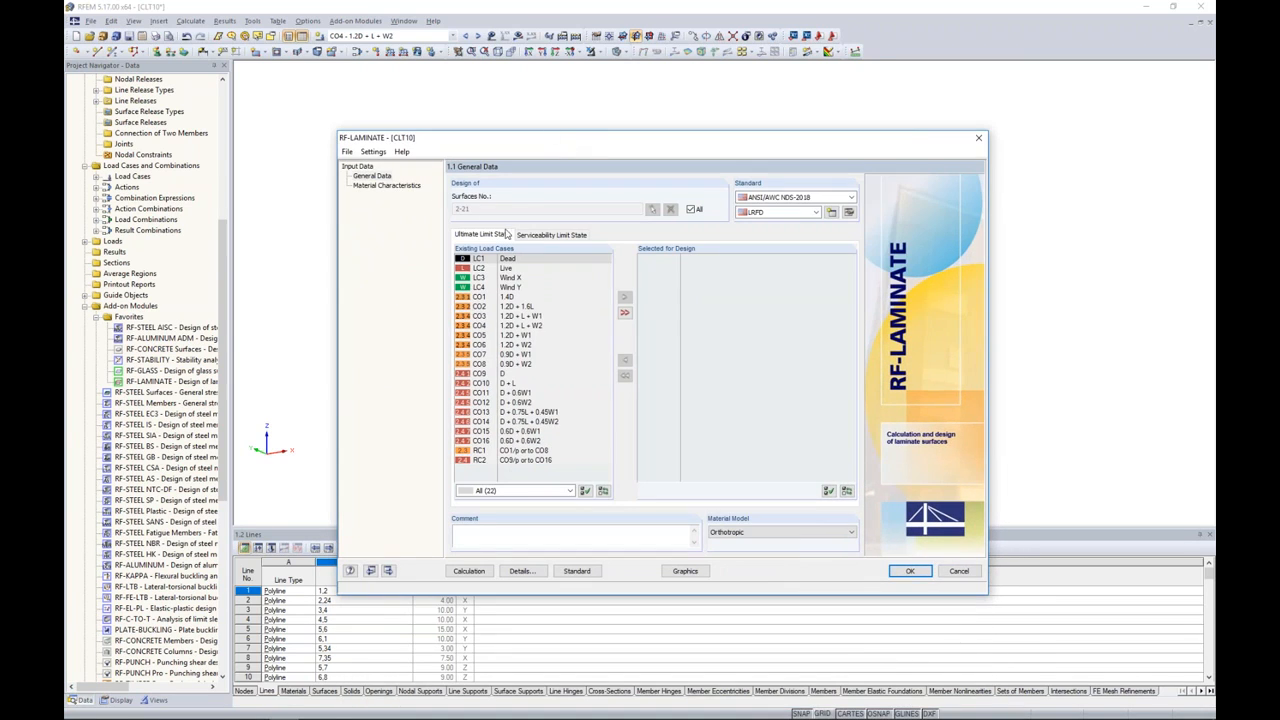
left_click(523, 297)
left_click(519, 366, "shift")
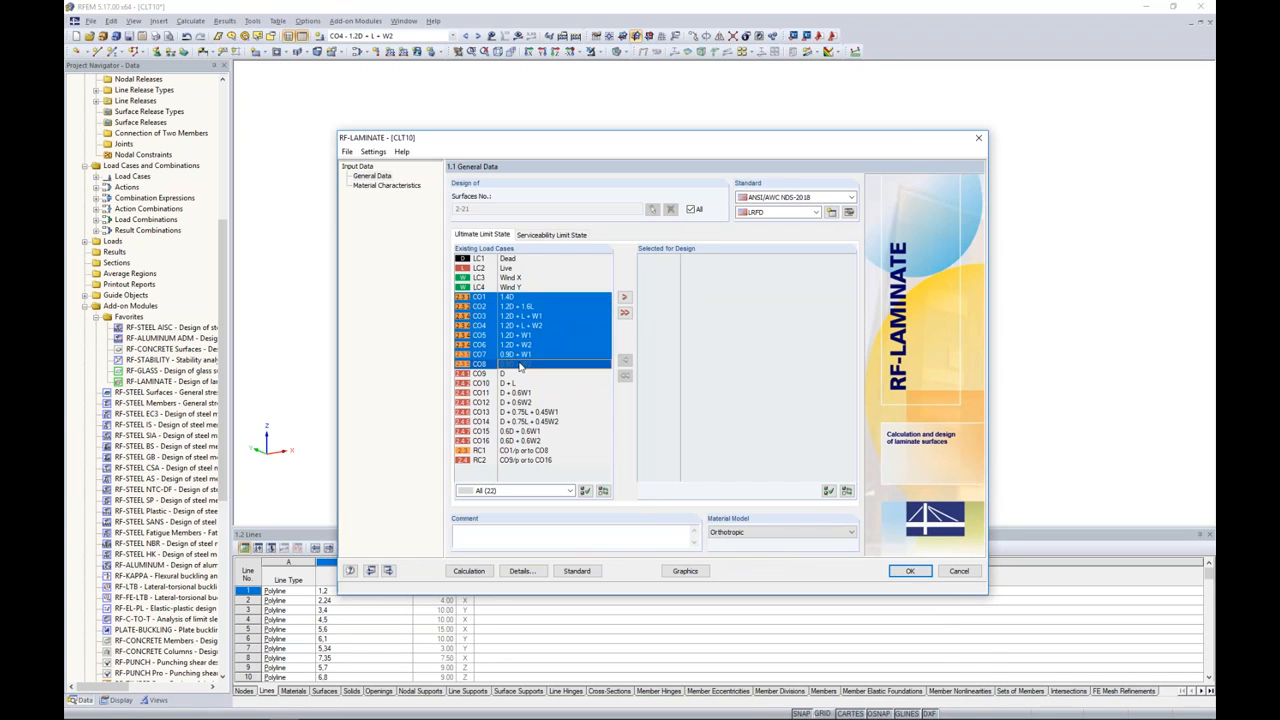
left_click(624, 297)
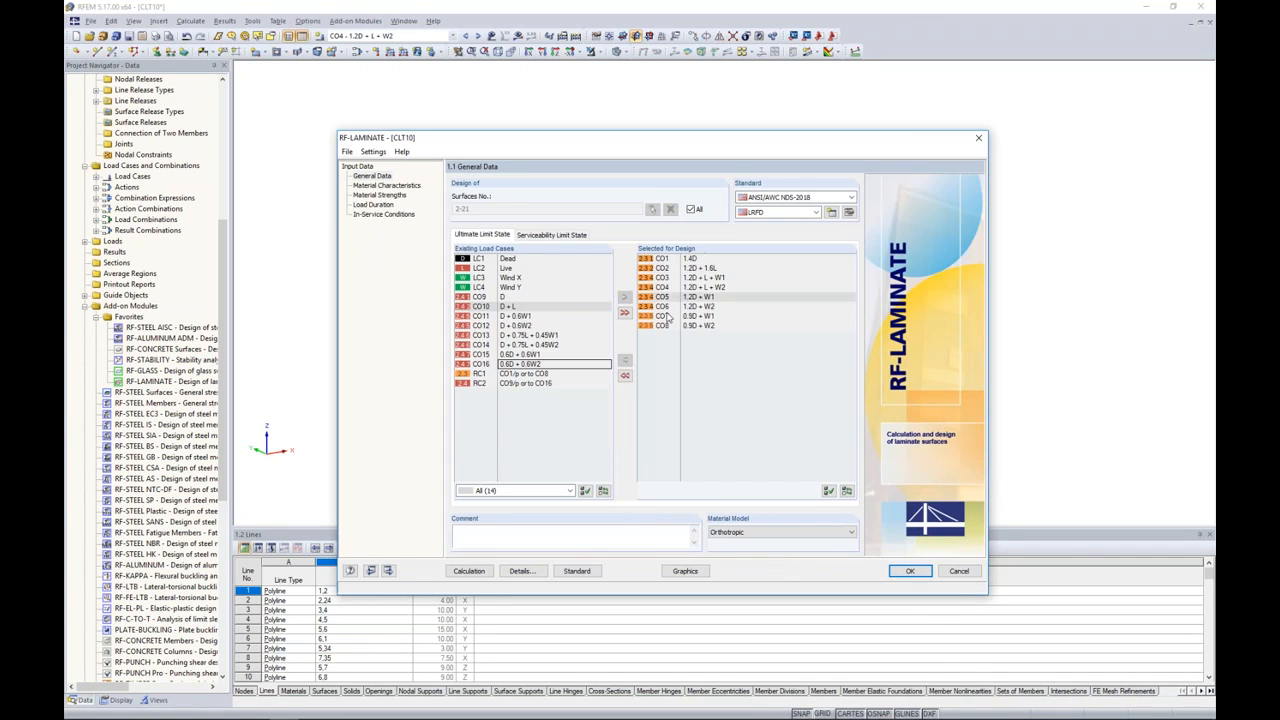
Select load combinations CO9 through CO16 for the serviceability limit state design, and open the material characteristics
left_click(565, 236)
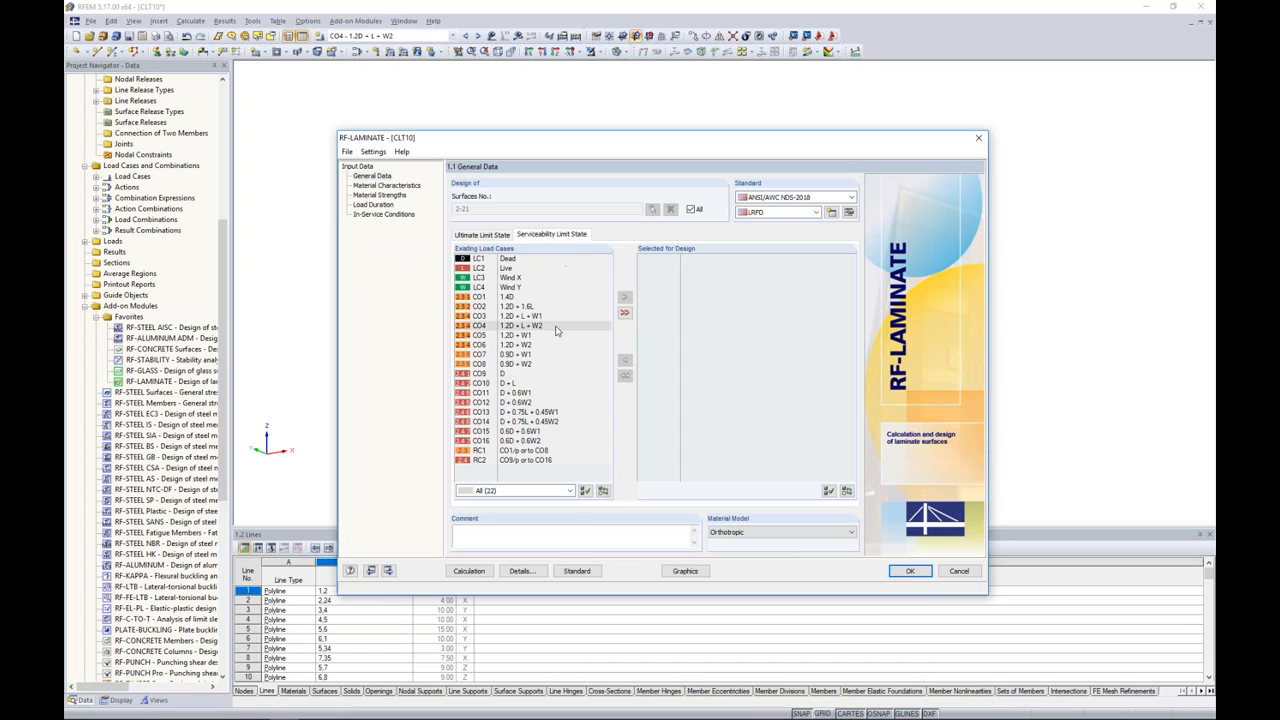
left_click(520, 373)
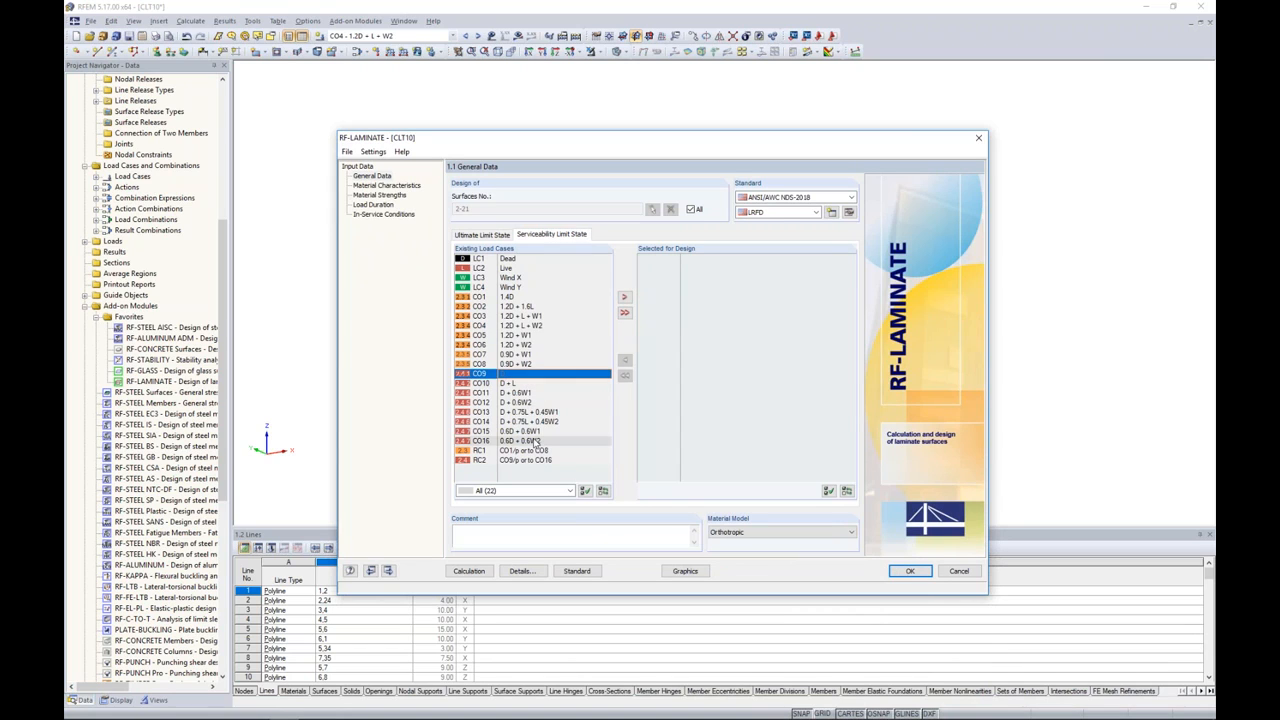
left_click(535, 441, "shift")
left_click(624, 297)
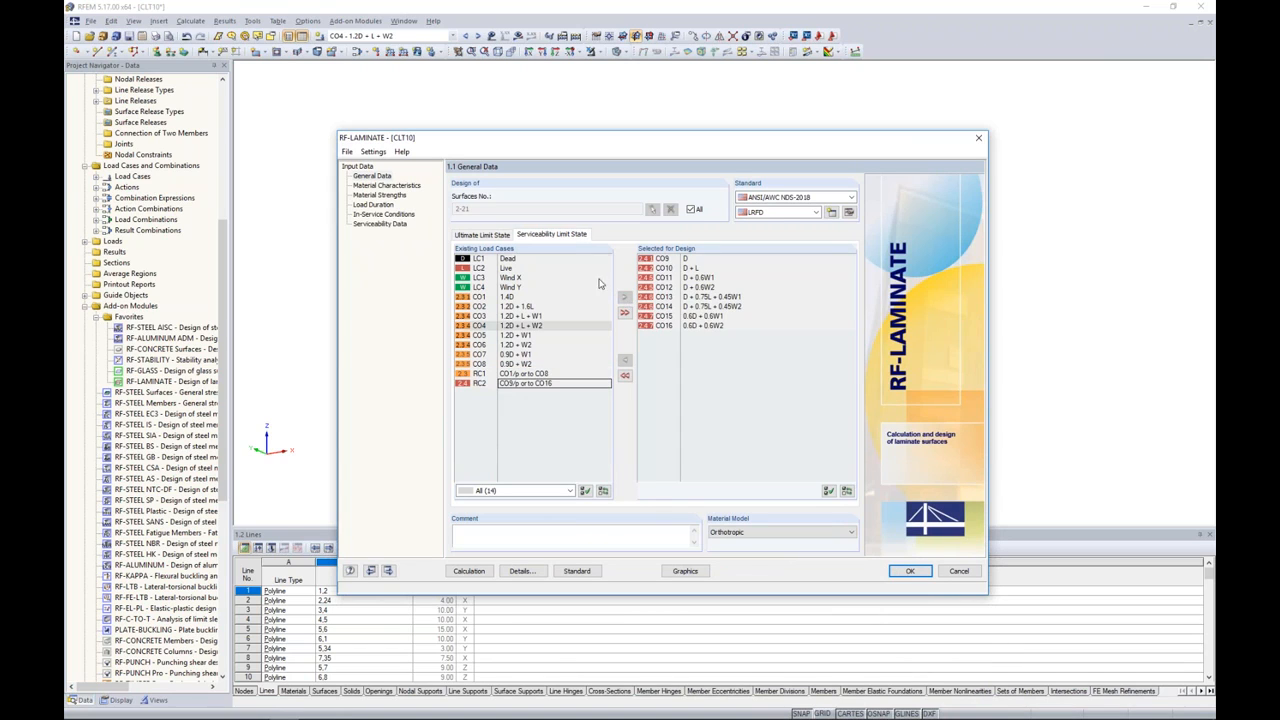
left_click(482, 234)
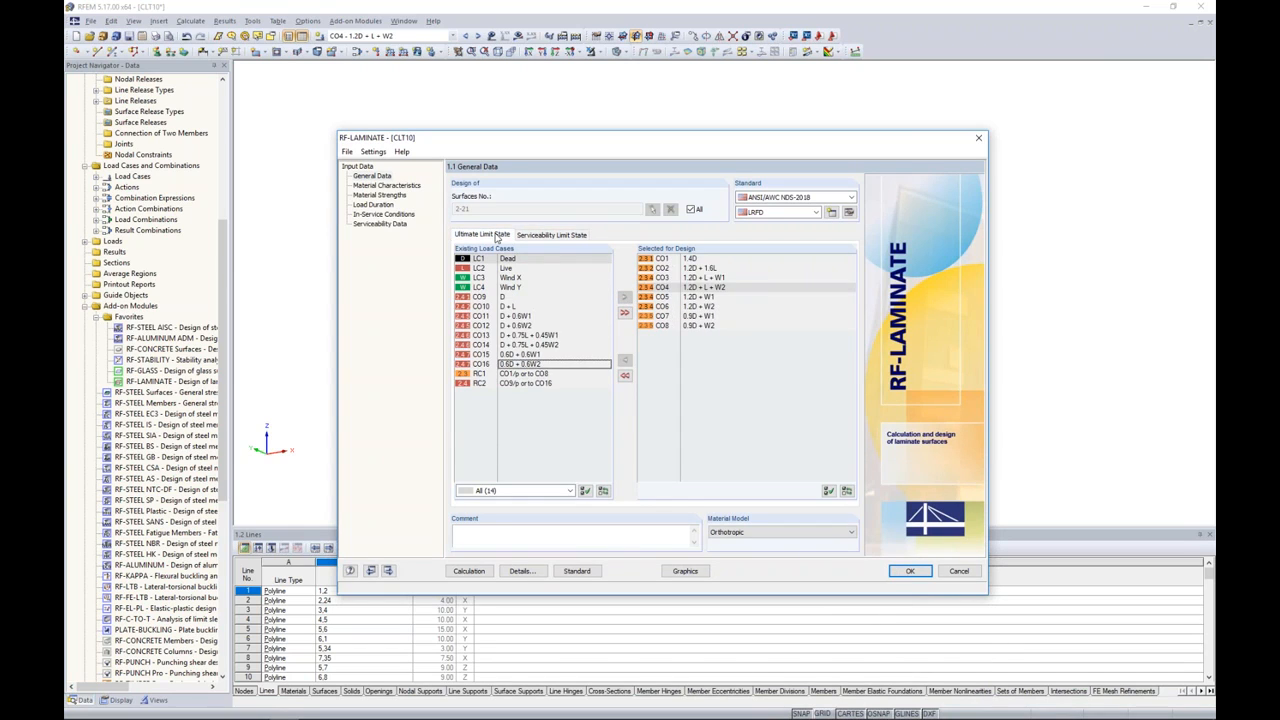
left_click(412, 188)
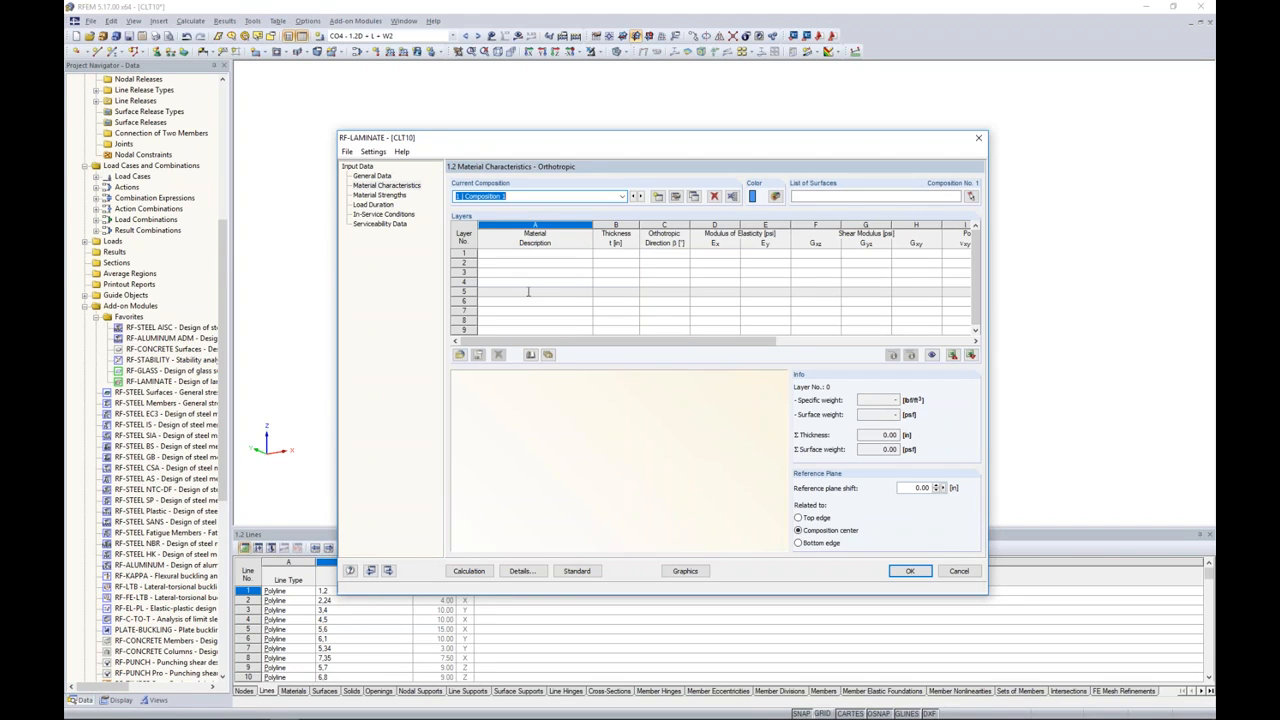
Switch to the PowerPoint slide show and advance the CLT design slide to the point on layer stiffness
key("super+Tab")
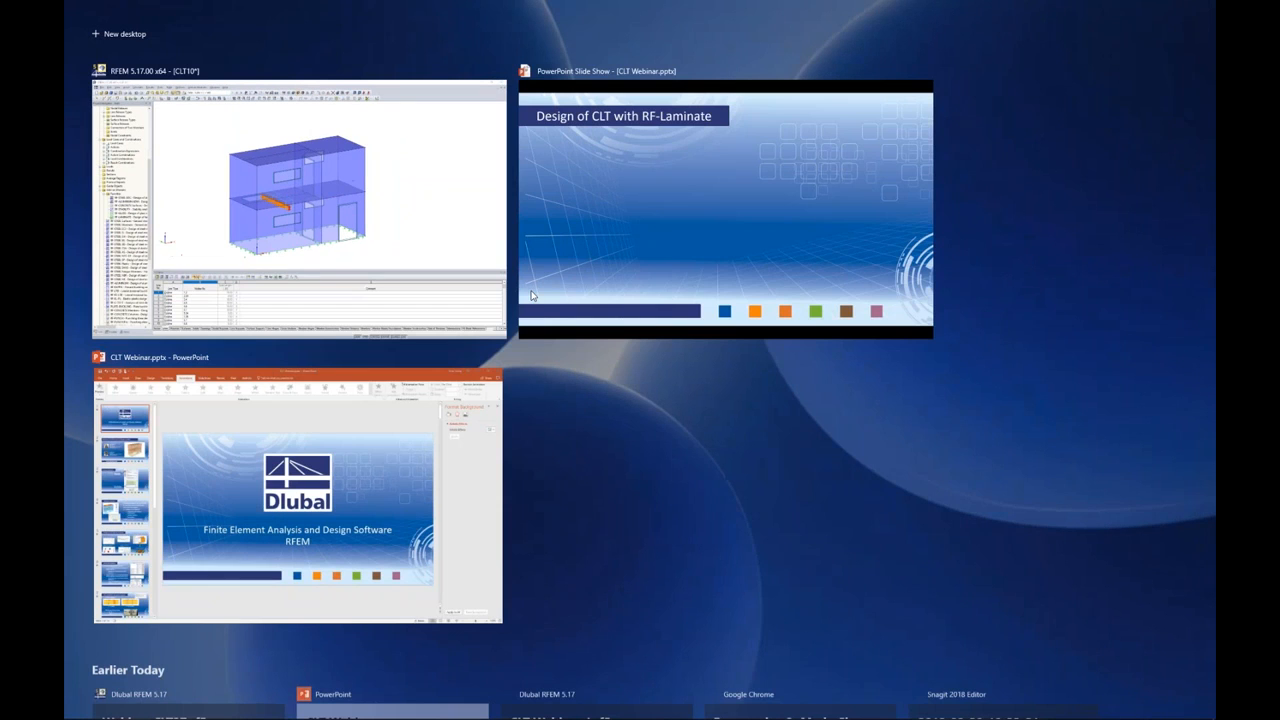
left_click(638, 242)
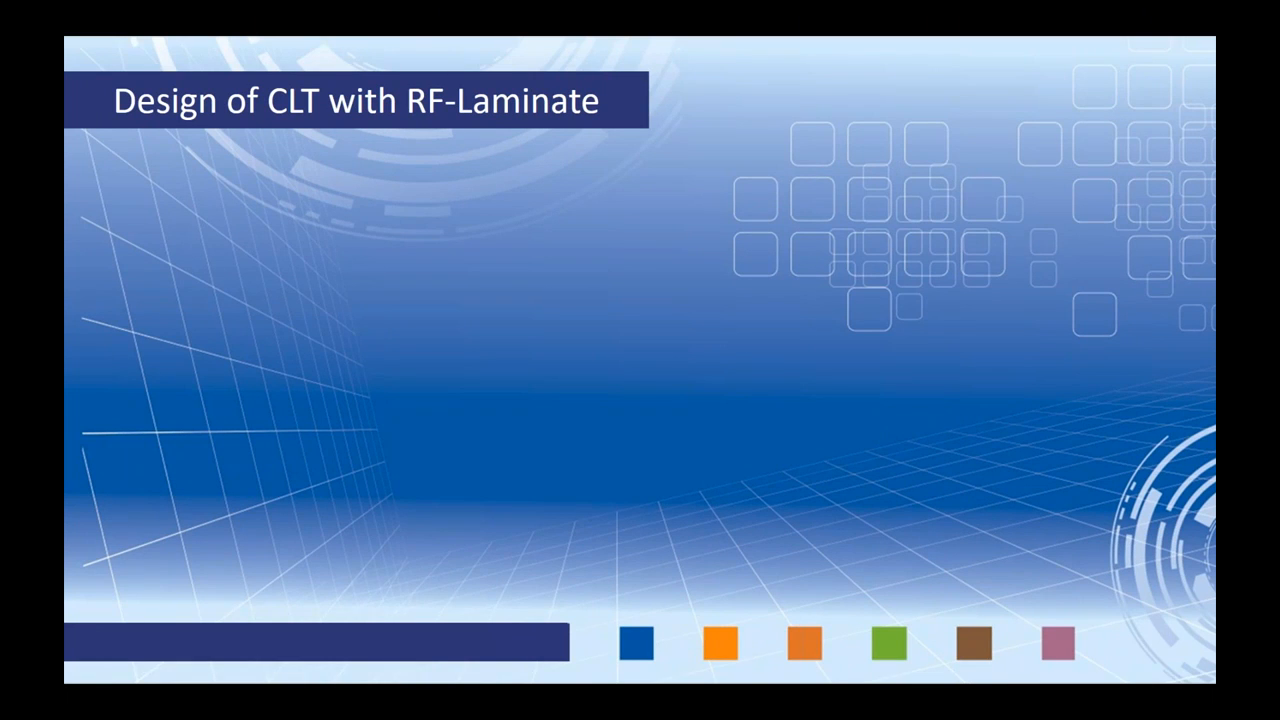
key("Right")
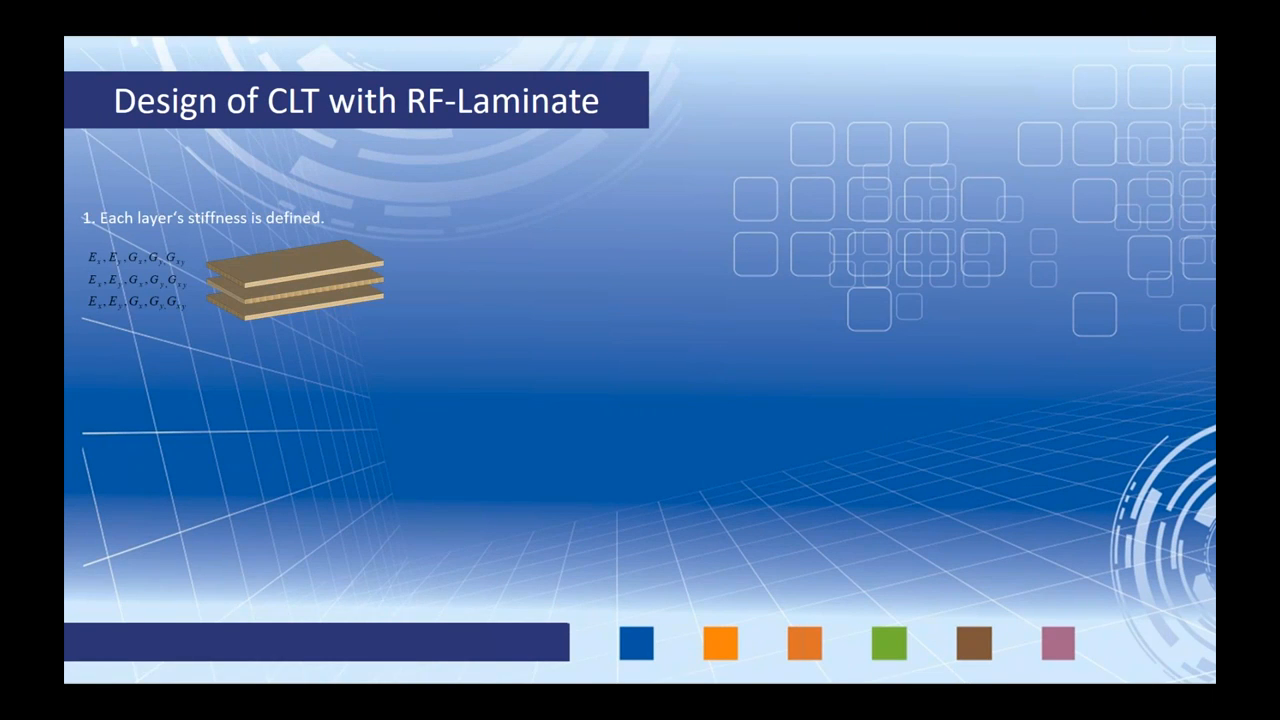
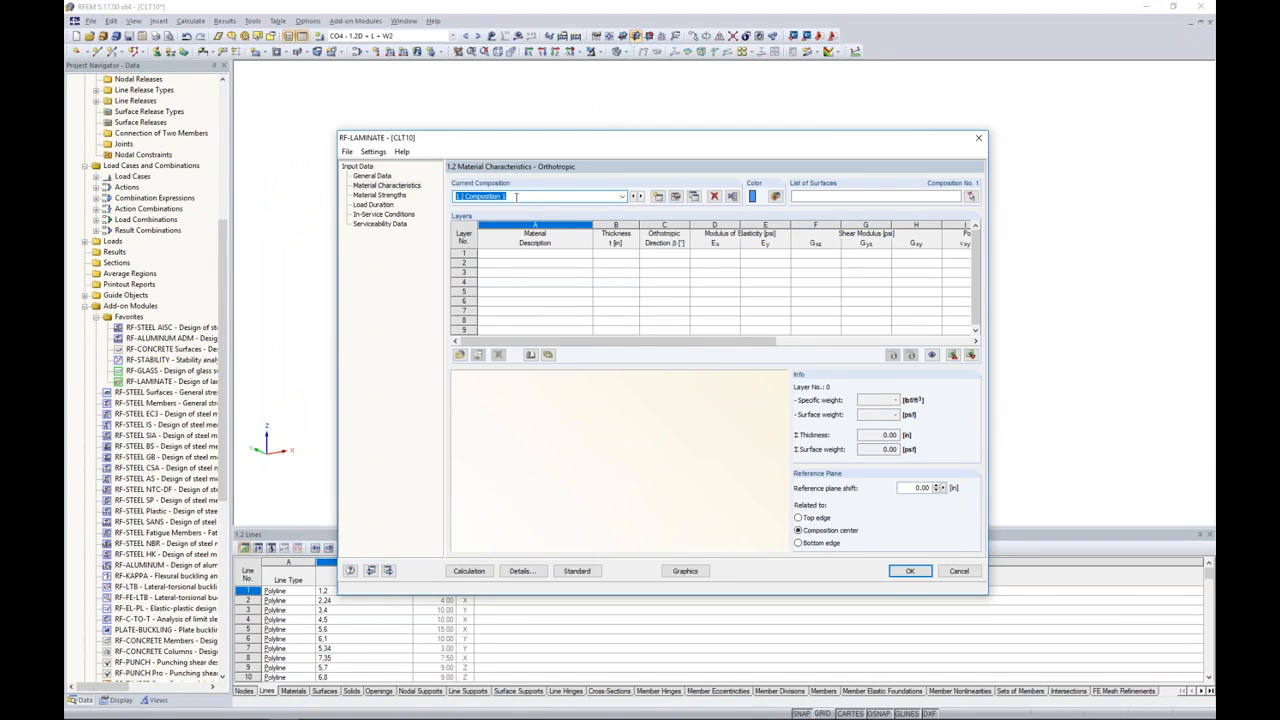
Name the first composition Floor and assign the floor and roof surfaces 9-11 and 19-21 to it
key("BackSpace")
left_click(971, 196)
left_click_drag(427, 147, 834, 209)
left_click_drag(424, 297, 848, 318)
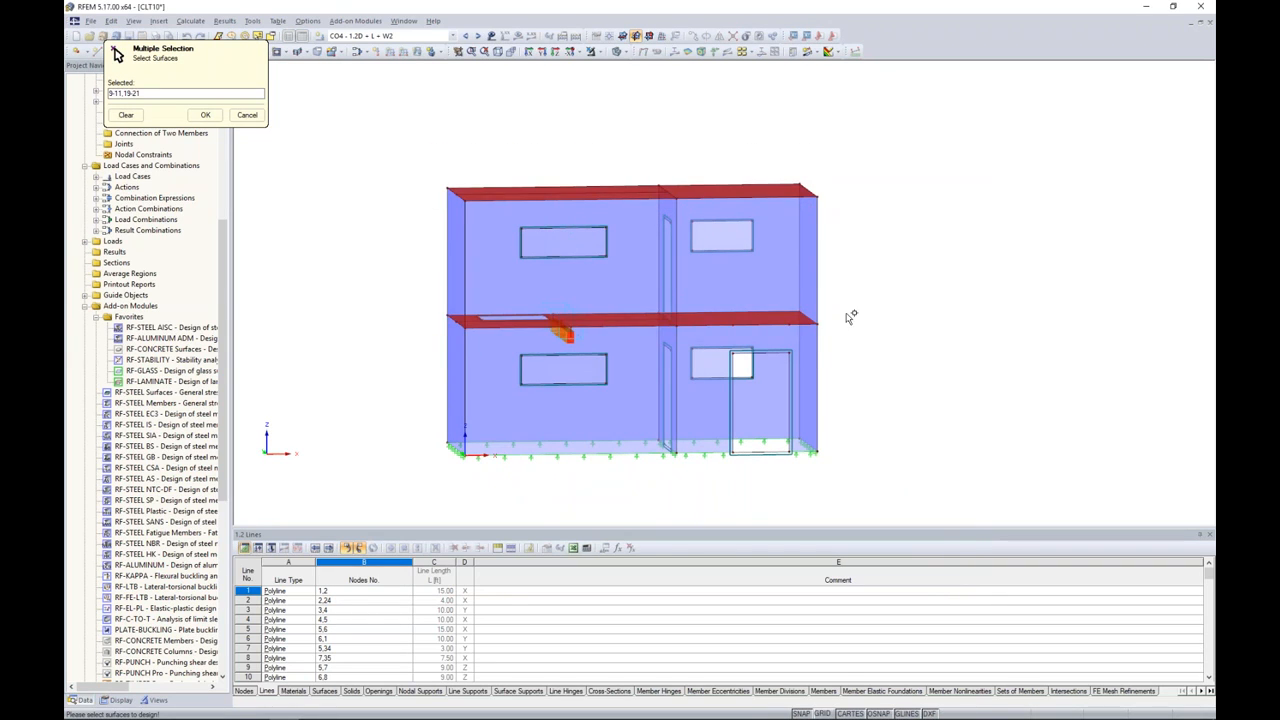
middle_click_drag(852, 317, 911, 364, "ctrl")
left_click(203, 113)
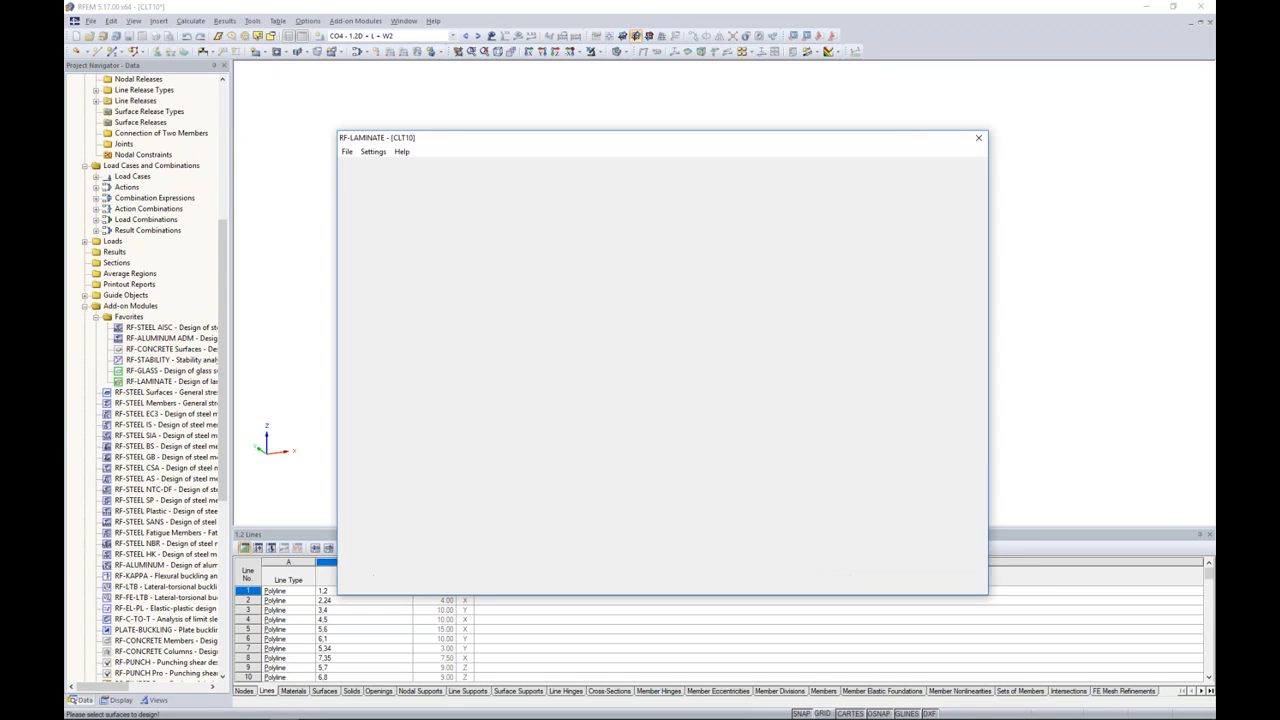
Browse the material library for the first layer, filtered to Timber, Wood (North America) and ANSI/AWC, without assigning a material
left_click(535, 253)
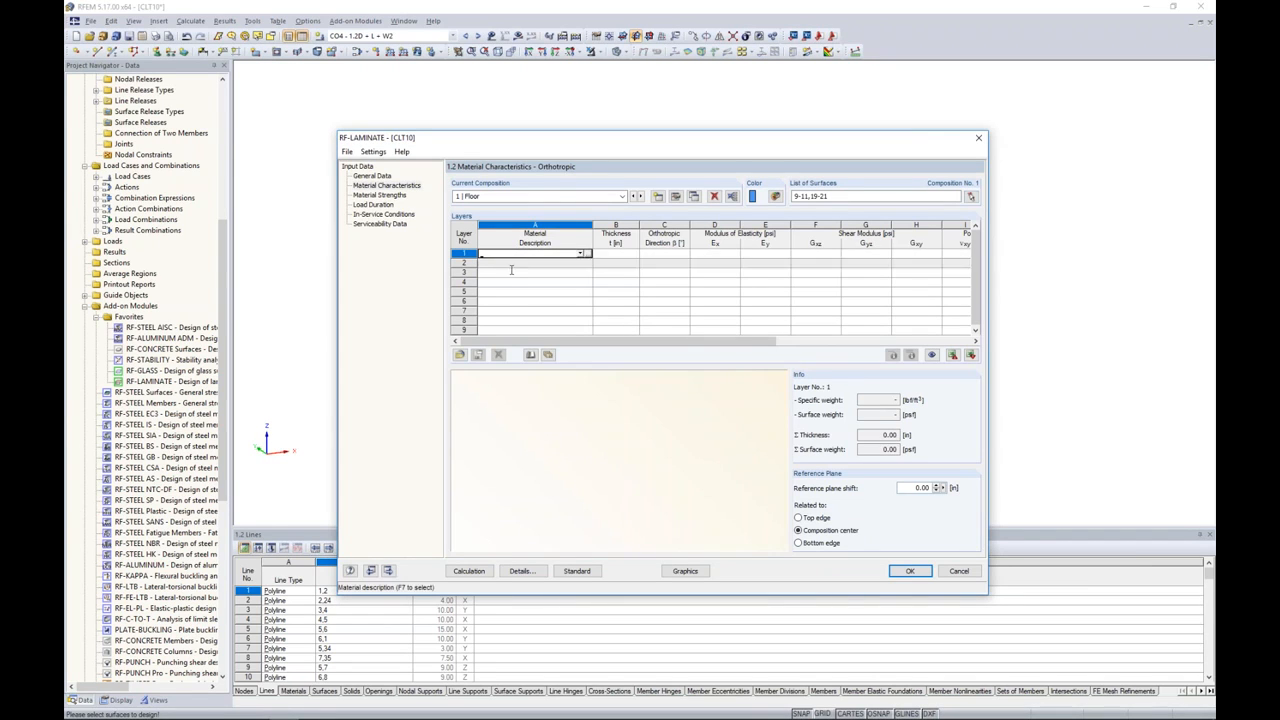
left_click(588, 254)
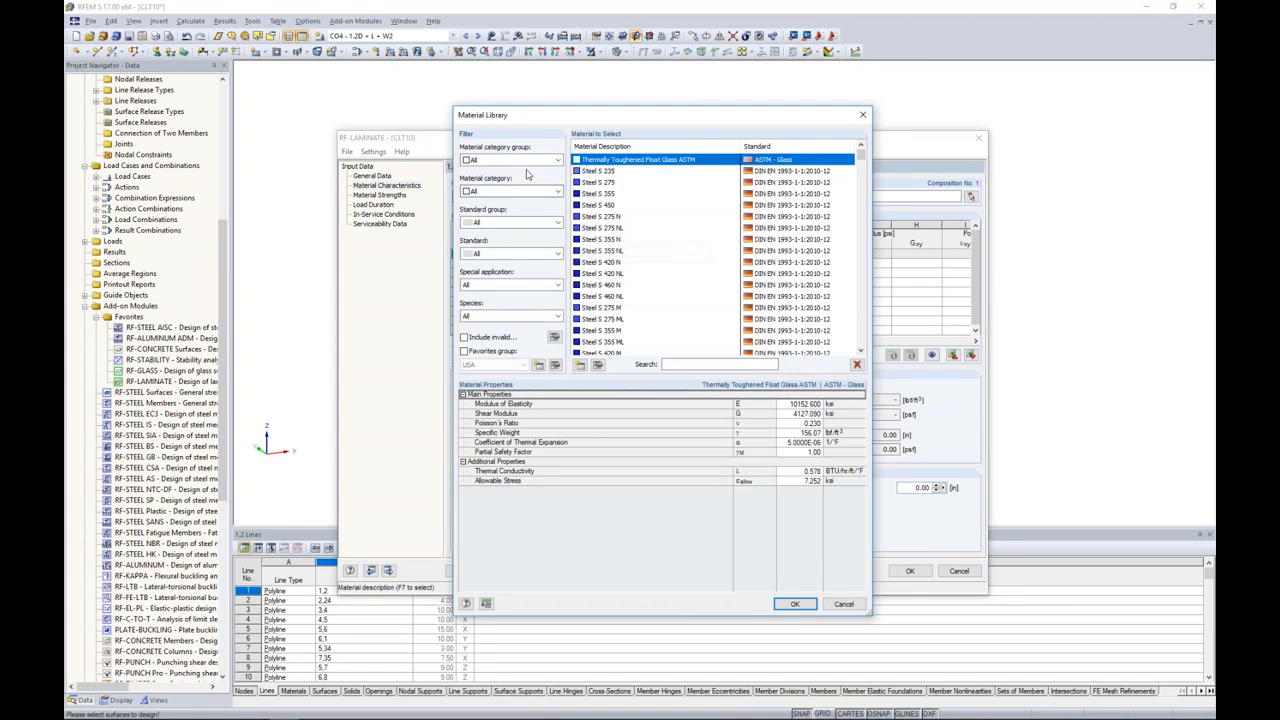
left_click(505, 160)
left_click(486, 208)
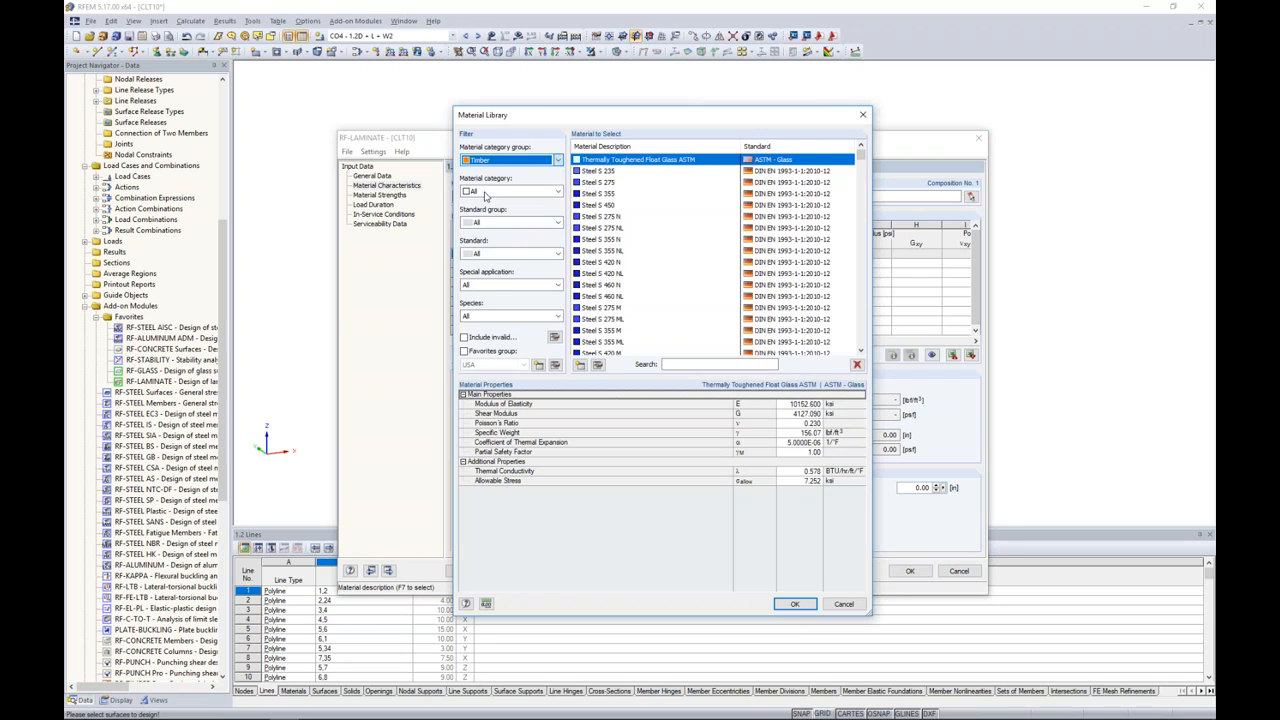
left_click(485, 192)
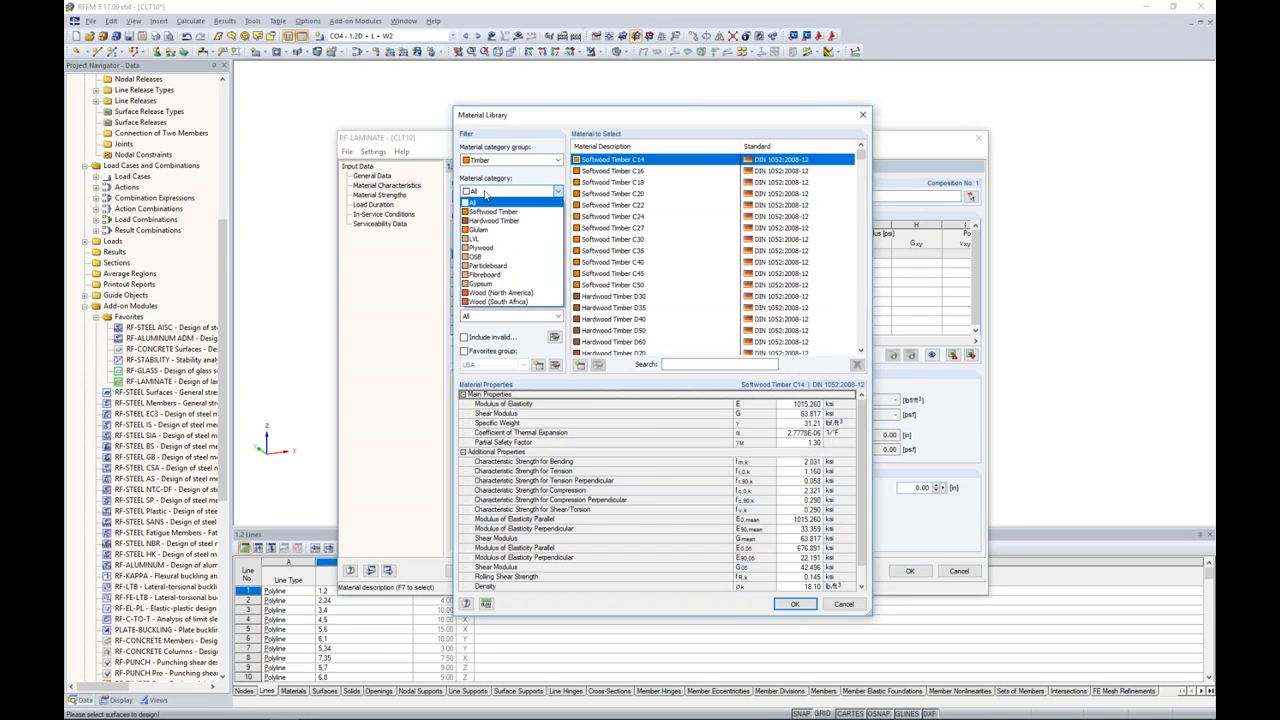
left_click(500, 293)
left_click(510, 222)
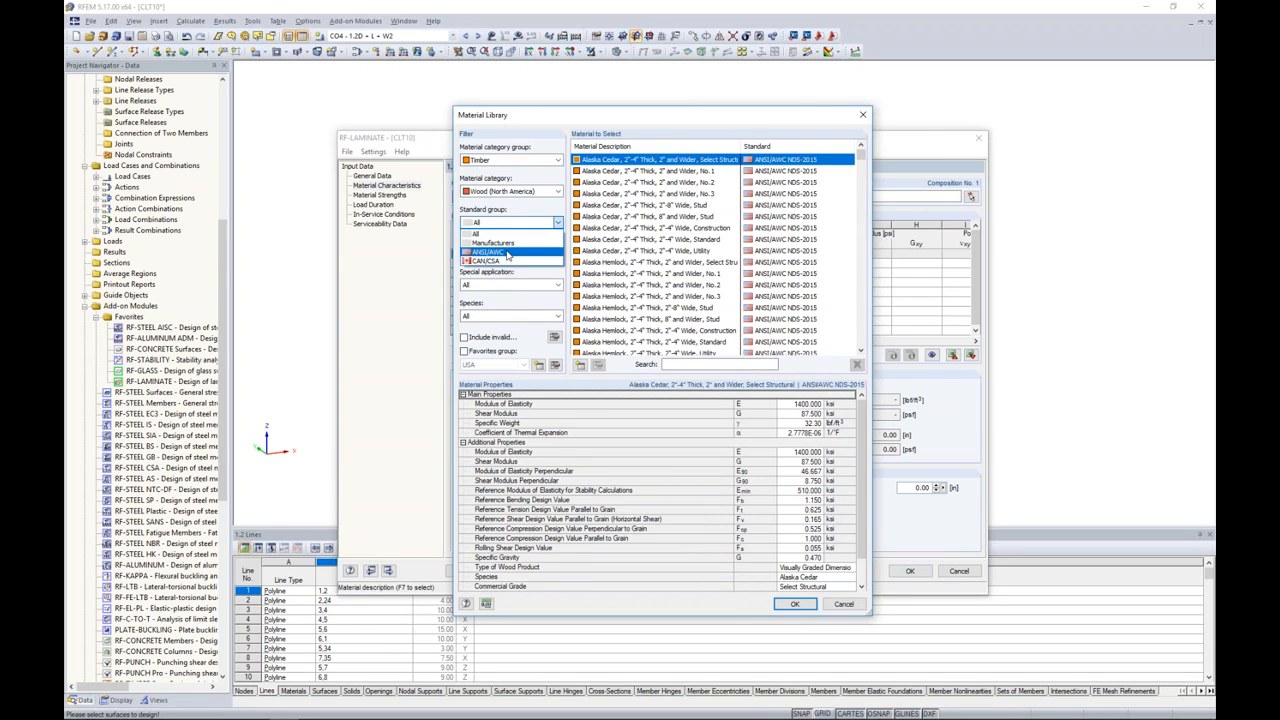
left_click(487, 251)
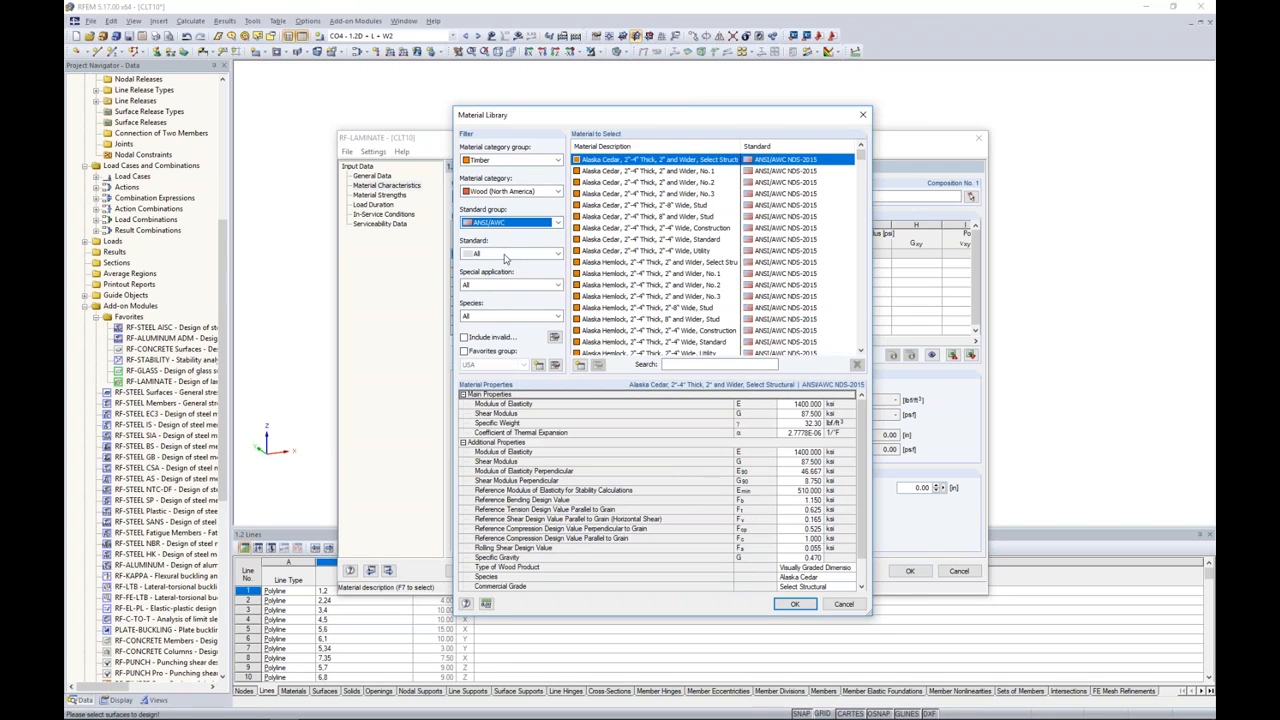
left_click_drag(860, 158, 863, 338)
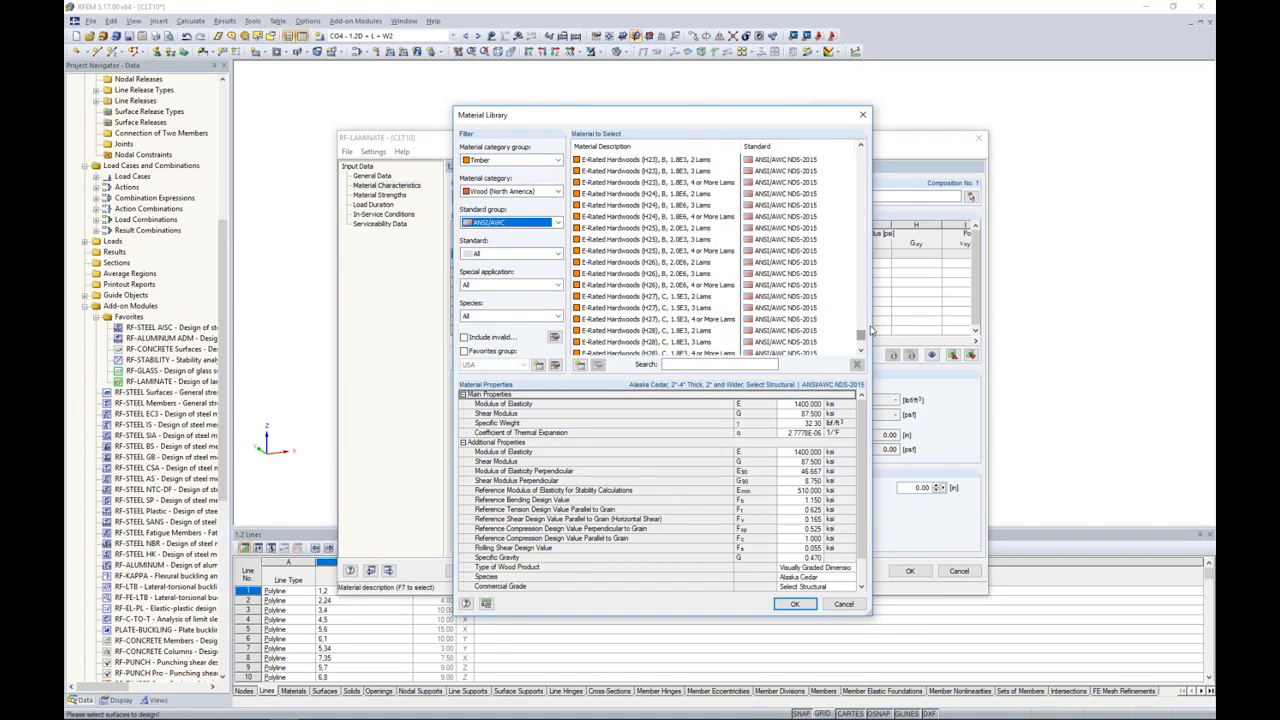
left_click(841, 607)
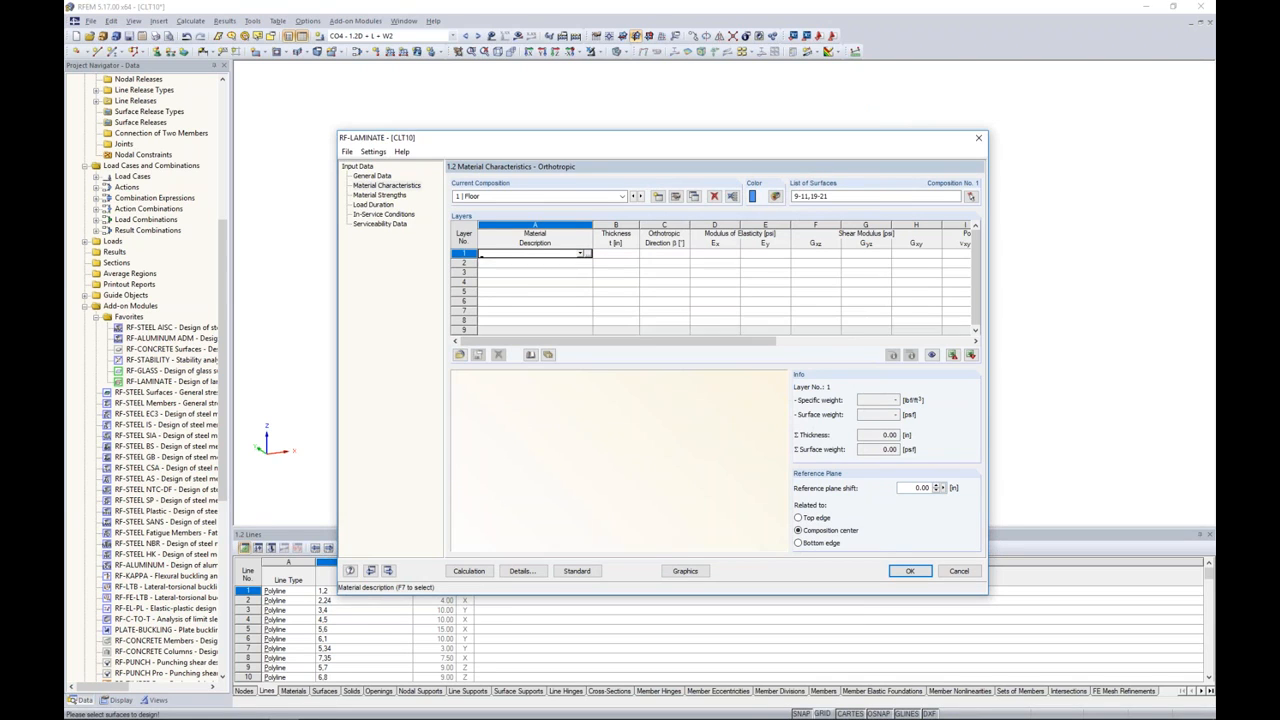
Import the layers of ANSI/APA PRG 320 CLT - US, CLT Grade E2, 6 7/8 in thick into the Floor composition
left_click(548, 355)
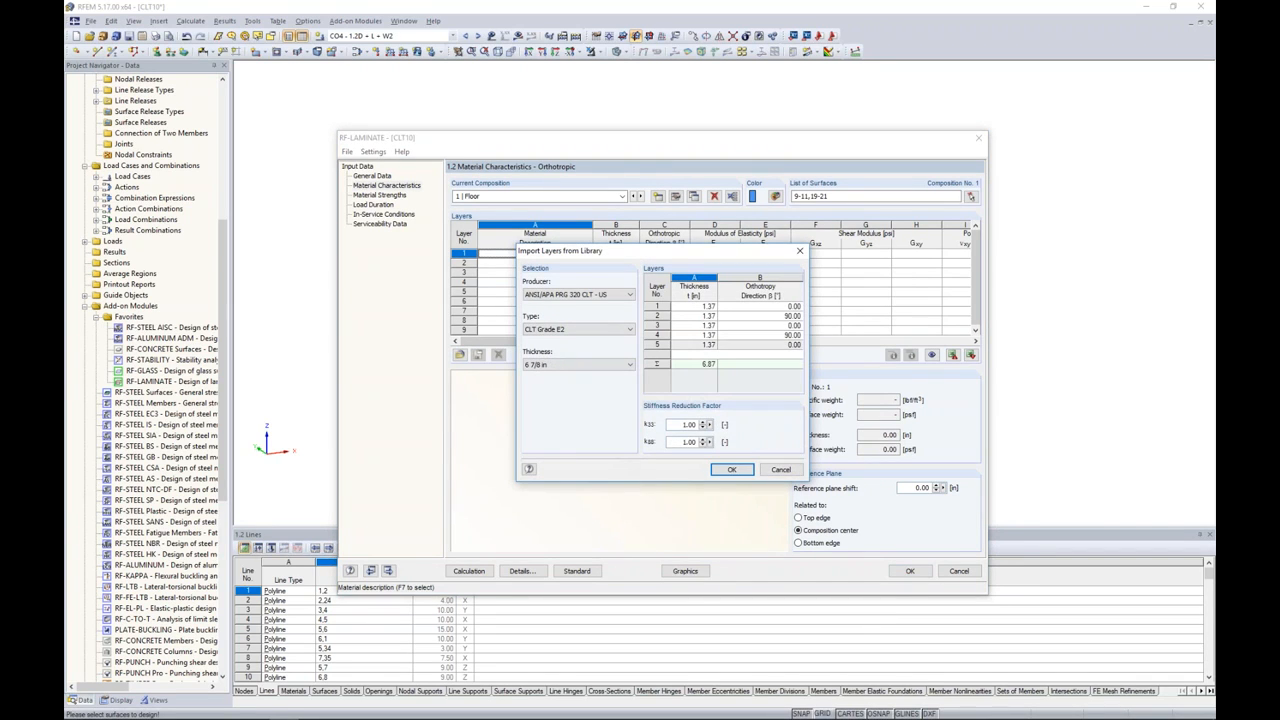
left_click(612, 294)
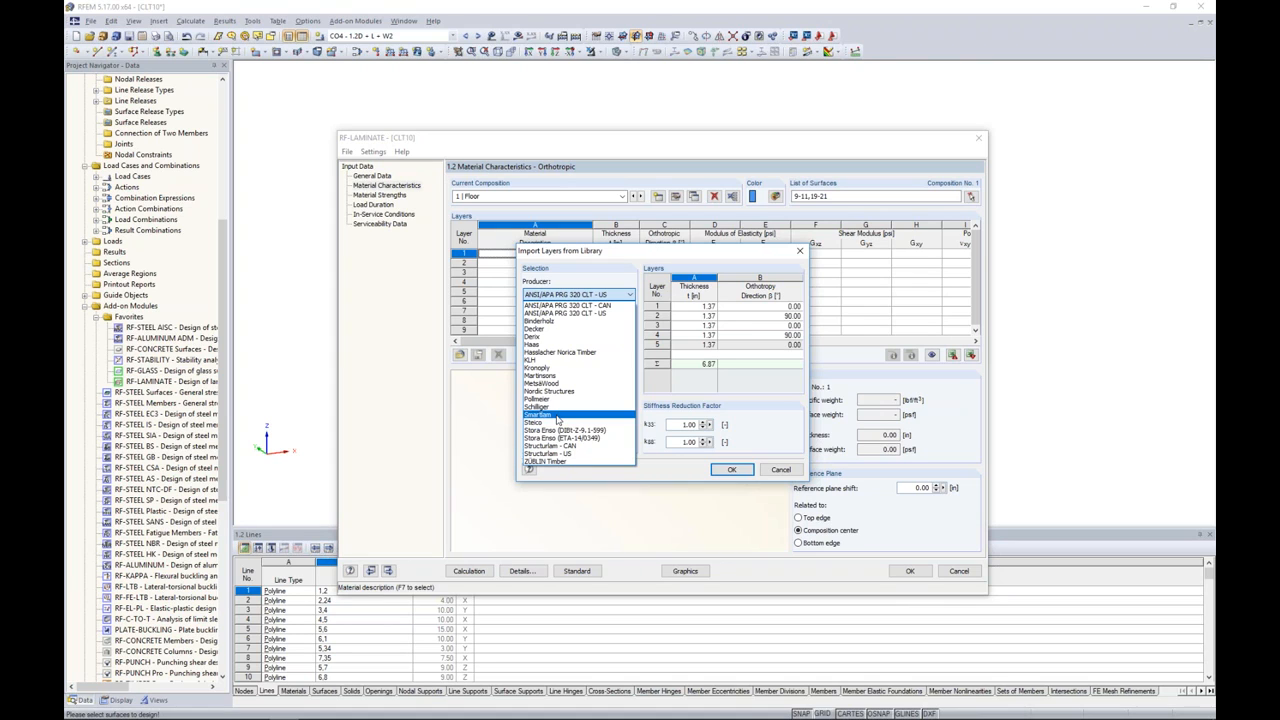
left_click(604, 314)
left_click(607, 328)
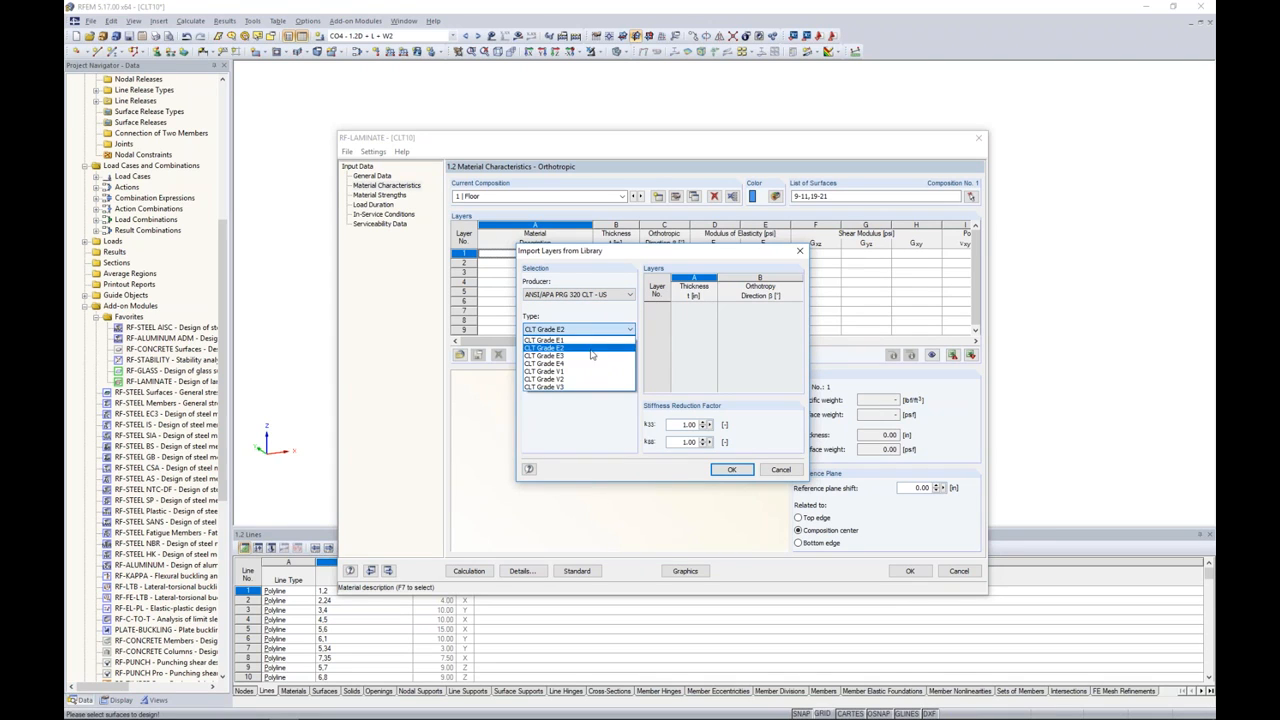
left_click(588, 351)
left_click(585, 364)
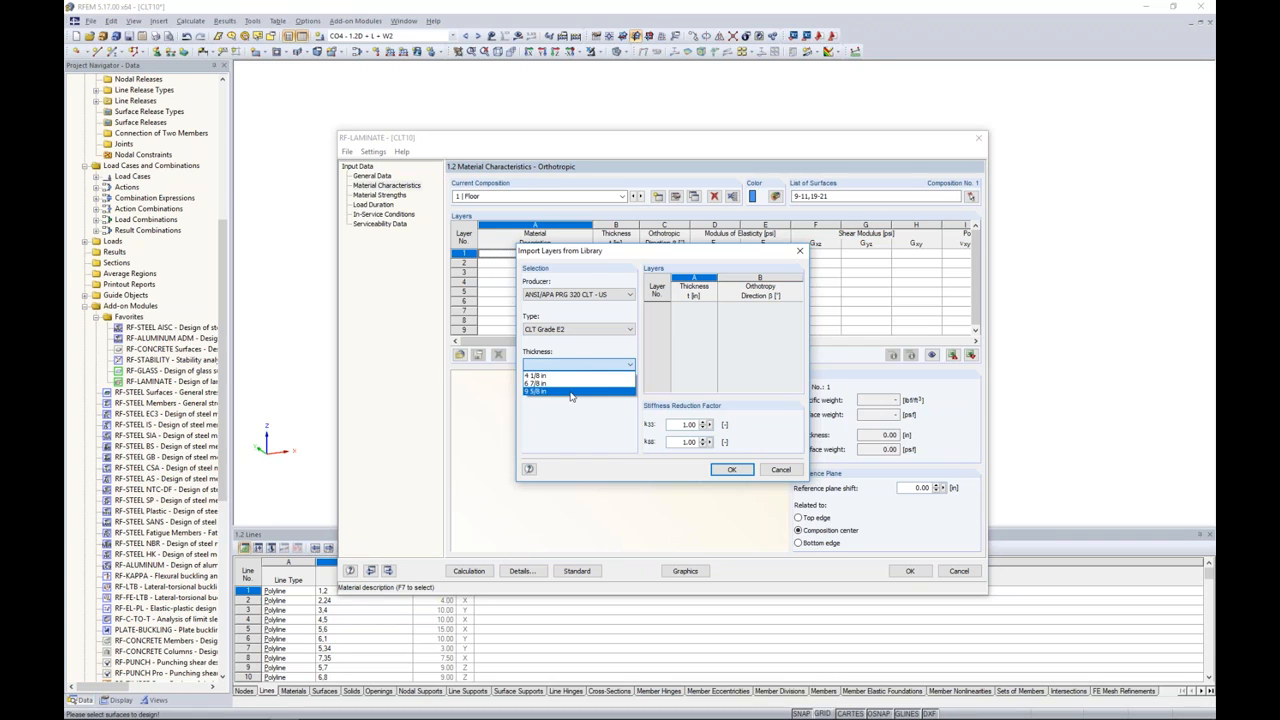
left_click(570, 385)
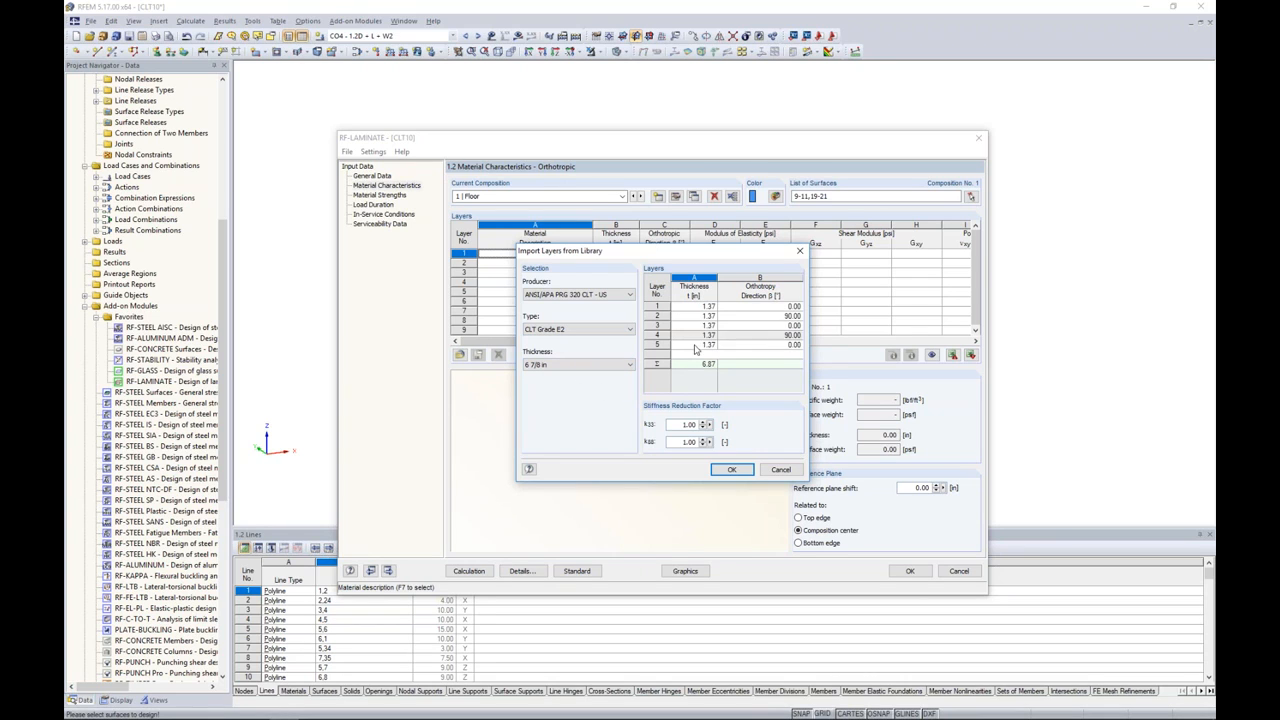
left_click(731, 469)
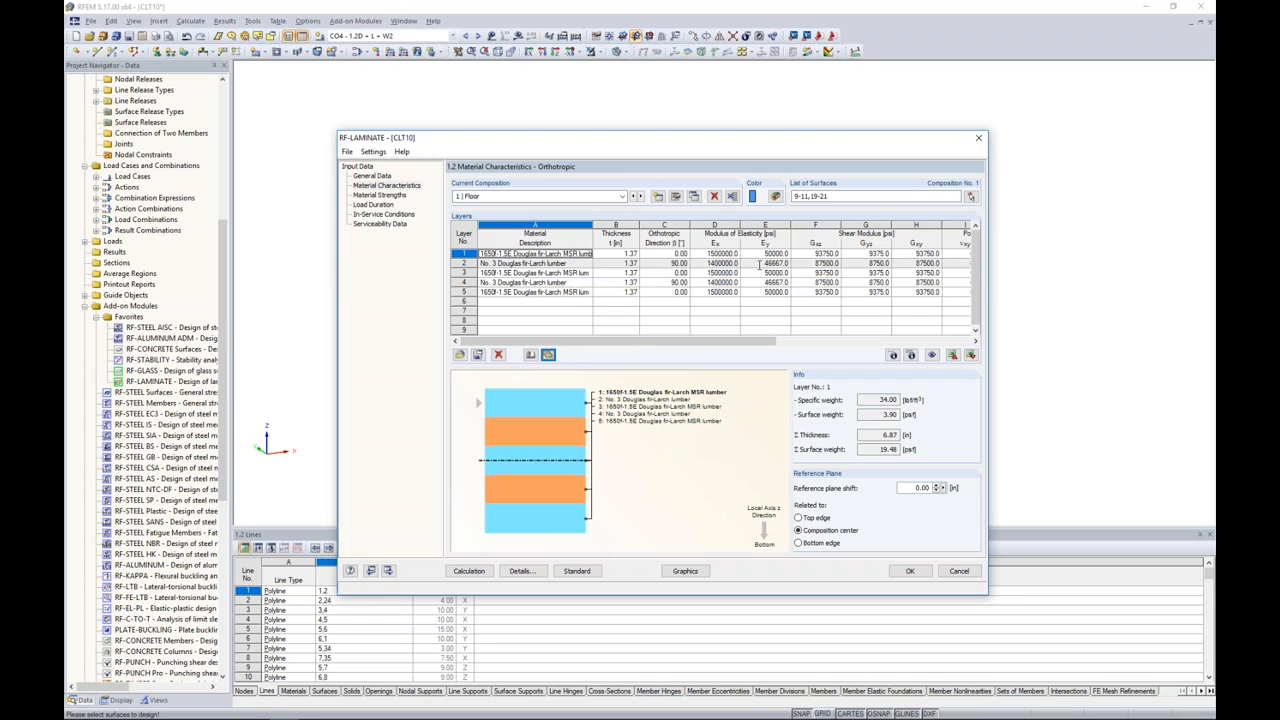
Review the elastic moduli and material strengths of the Floor composition's layers
mouse_move(752, 345)
left_mouse_down()
mouse_move(860, 346)
mouse_move(733, 347)
left_mouse_up()
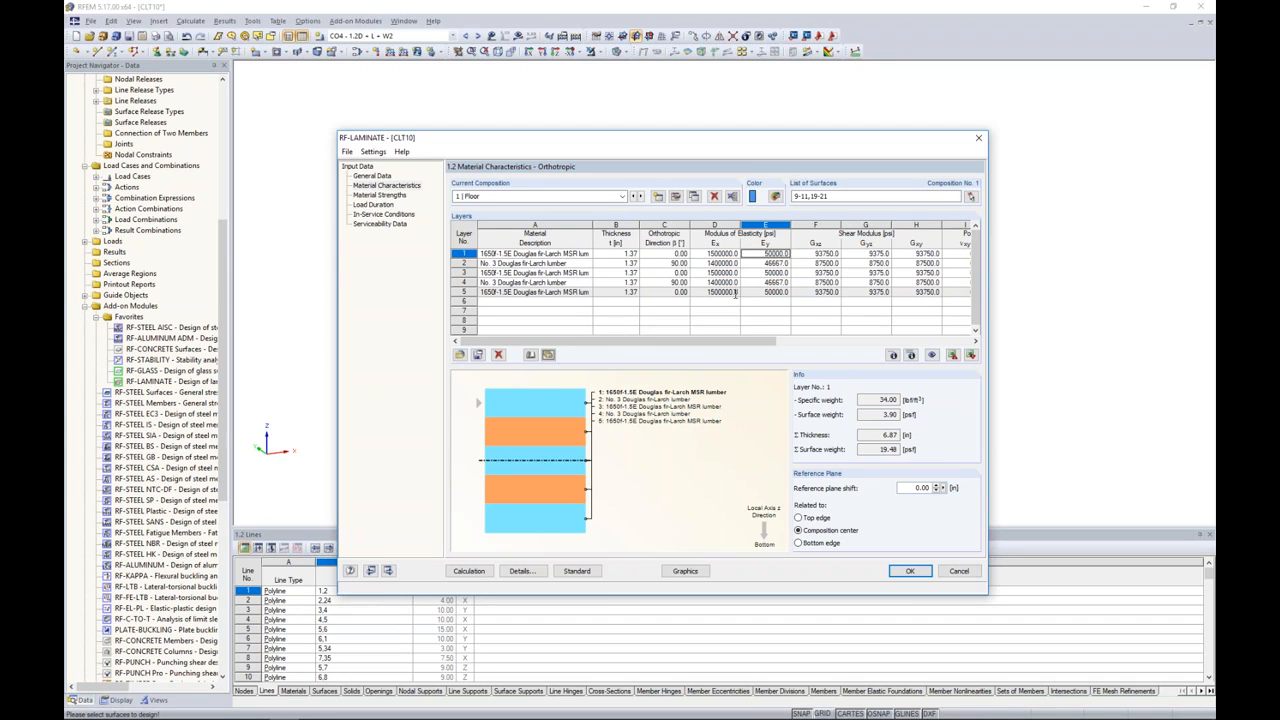
left_click(374, 196)
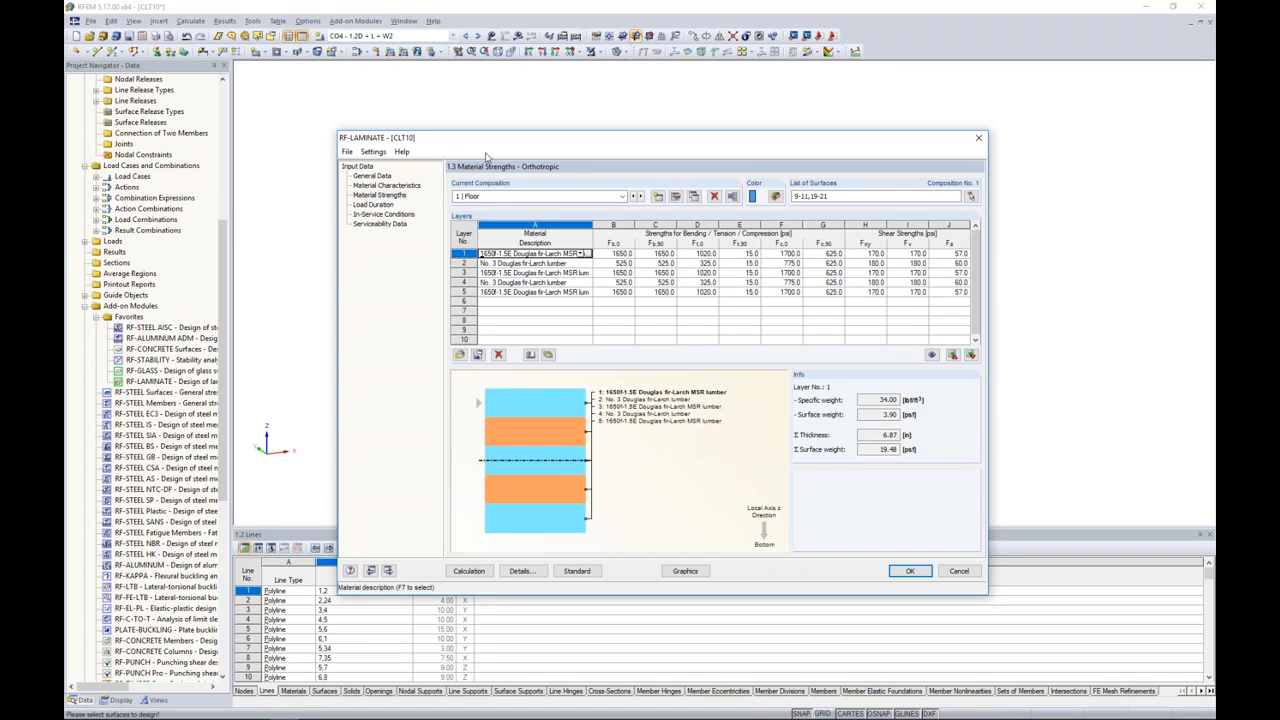
left_click(387, 185)
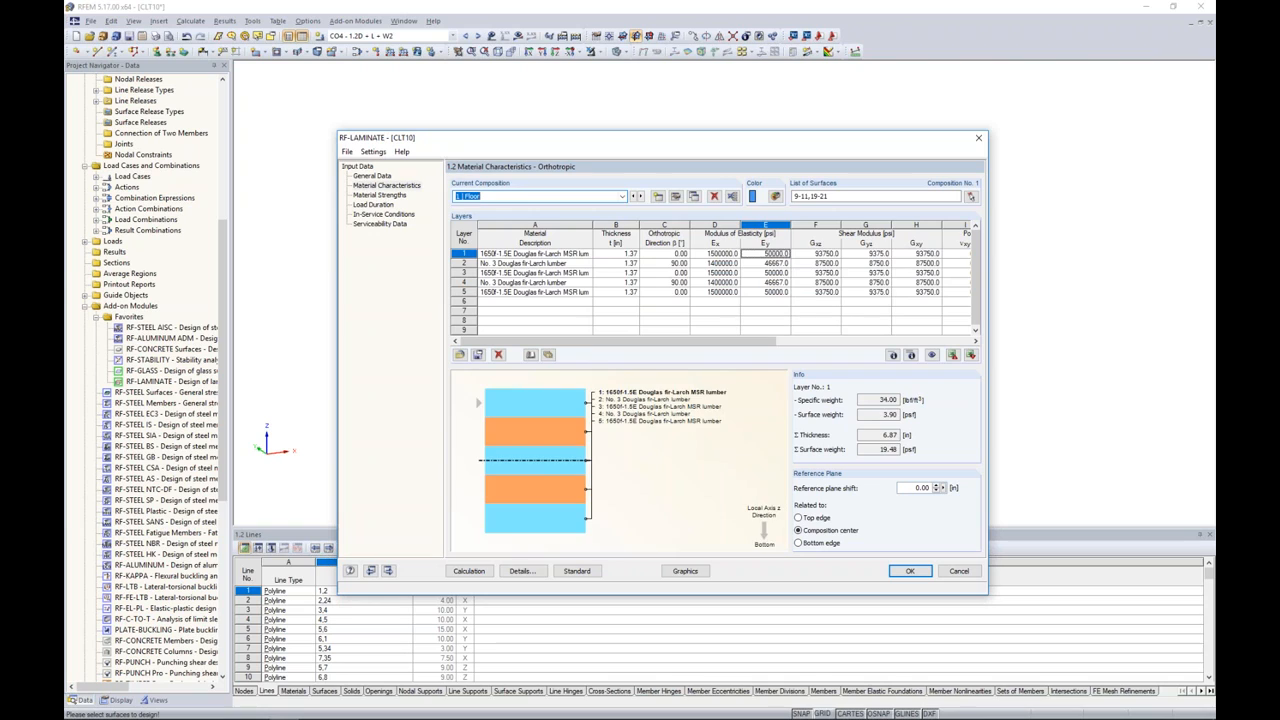
Add a second composition named Walls and assign the wall surfaces 2-8 and 12-18 to it
left_click(658, 196)
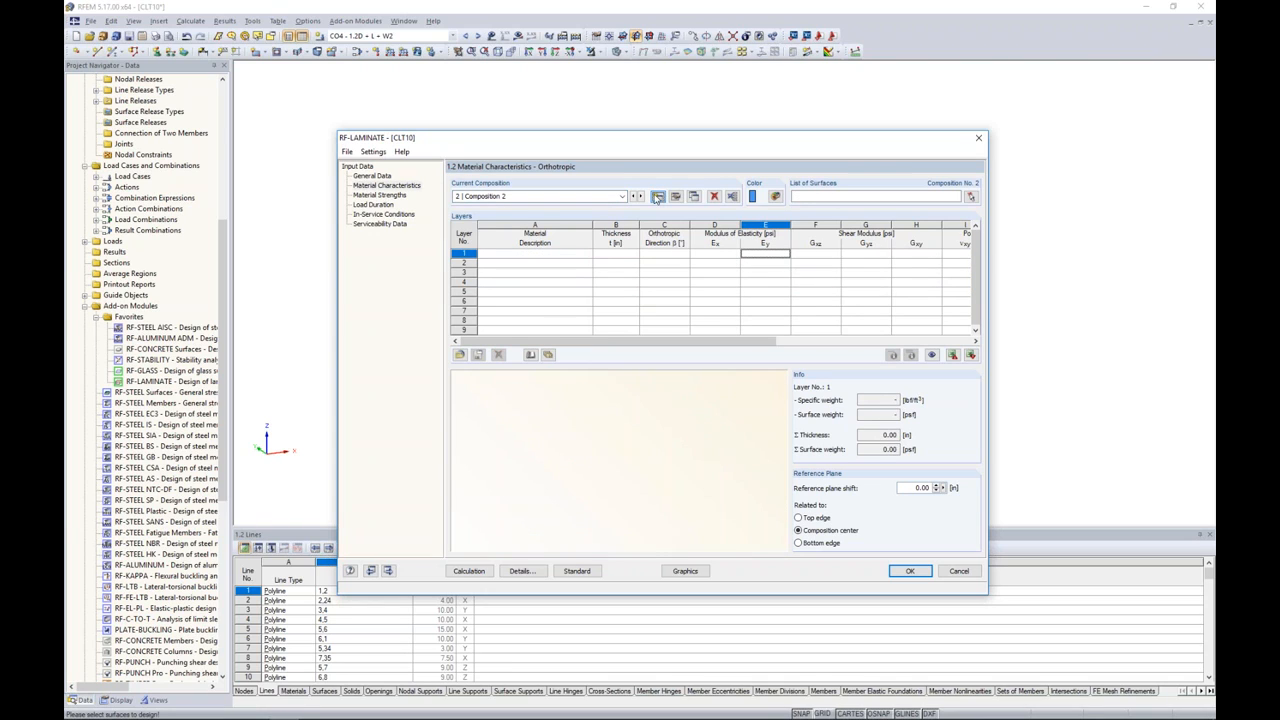
type("Walls")
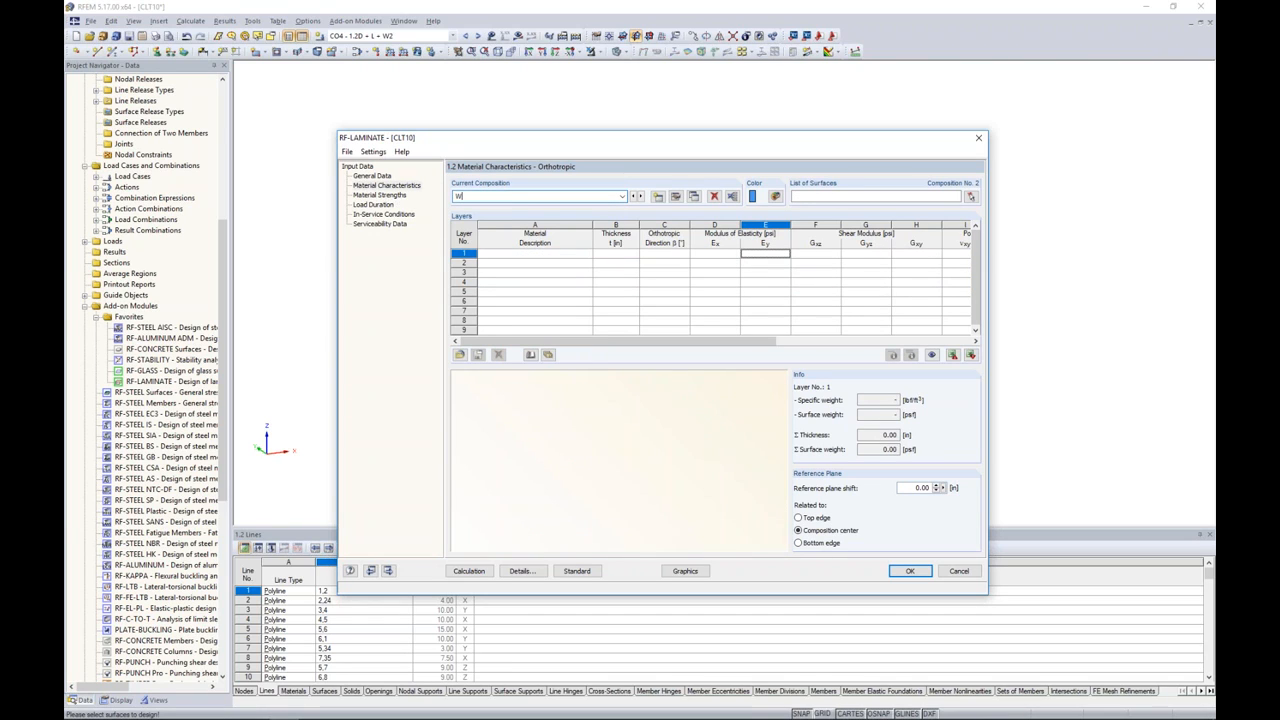
left_click(970, 196)
key("F6")
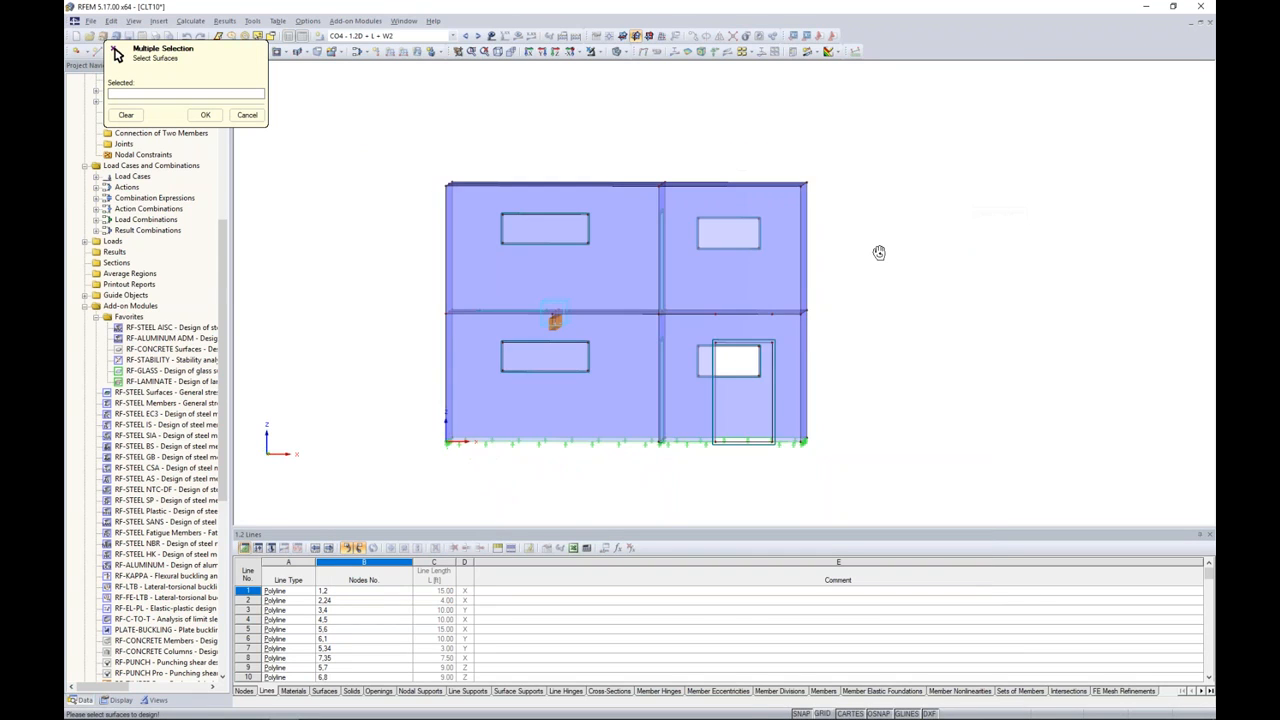
left_click_drag(896, 276, 403, 210)
left_click_drag(856, 395, 345, 320)
key("F7")
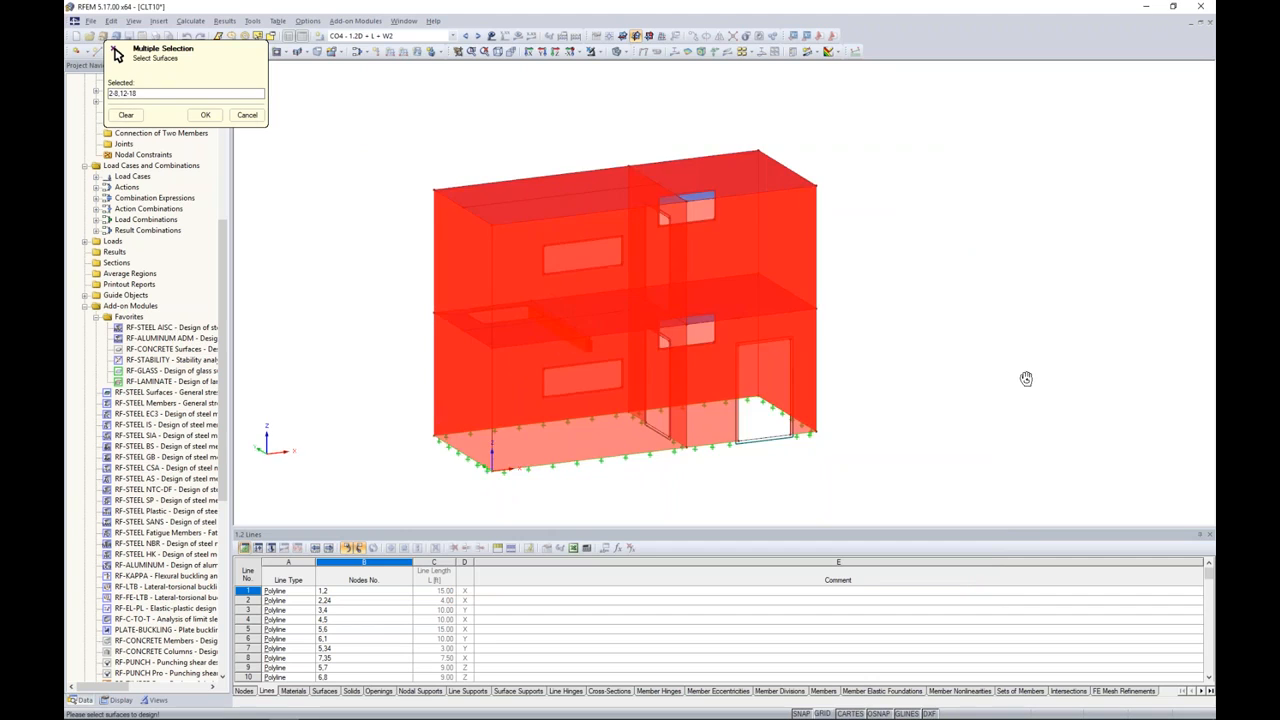
left_click(203, 114)
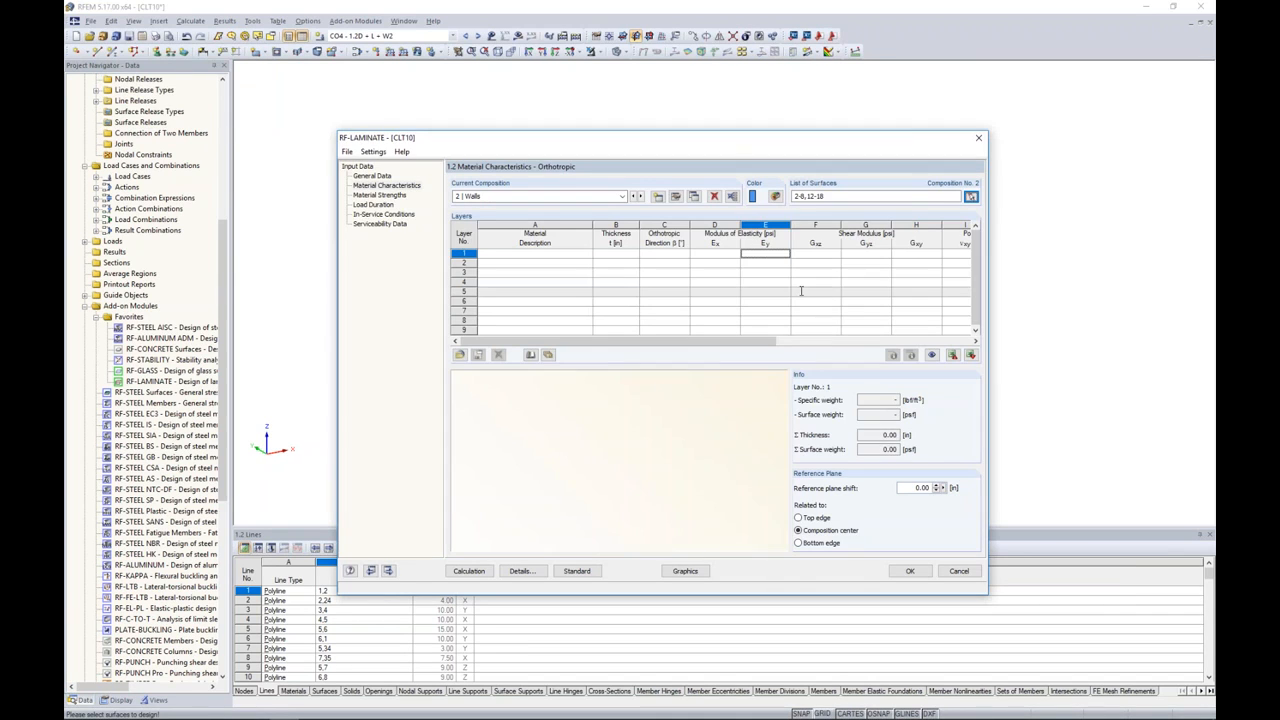
Import the 6 7/8 in CLT Grade E2 layers into Walls and enable its options for no glue at narrow sides and glued-contact shear failure
left_click(547, 355)
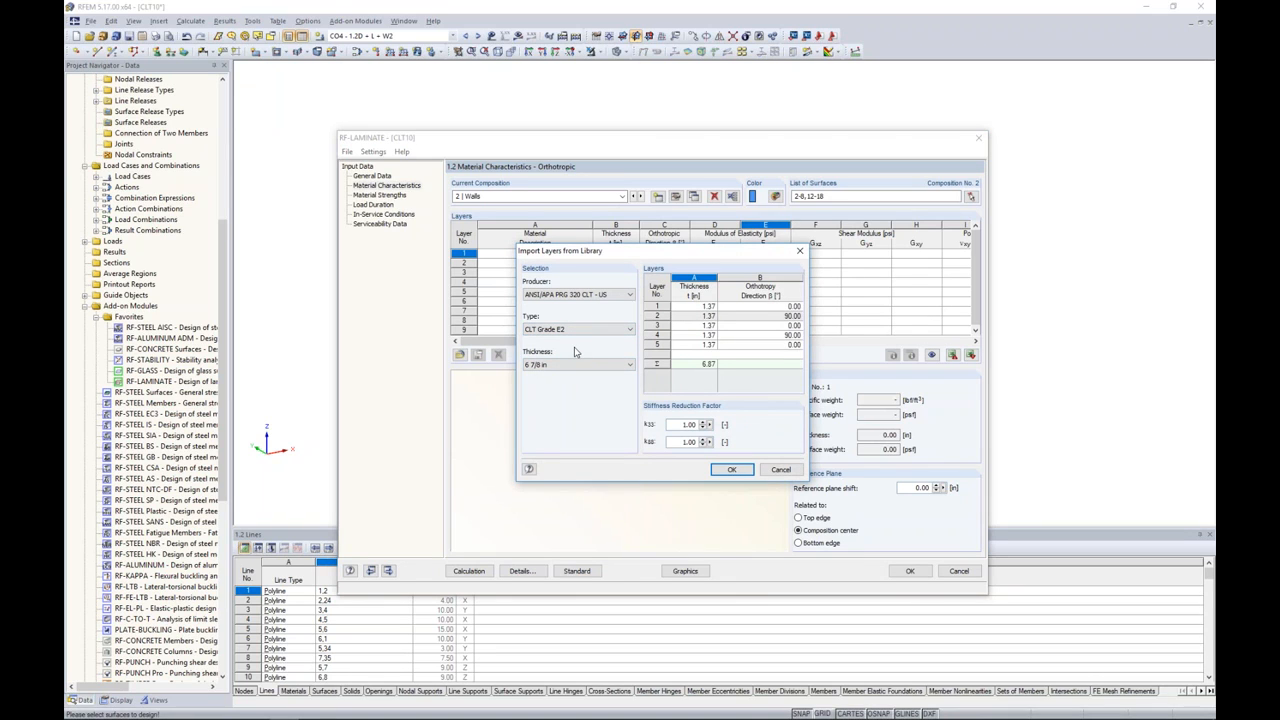
left_click(731, 470)
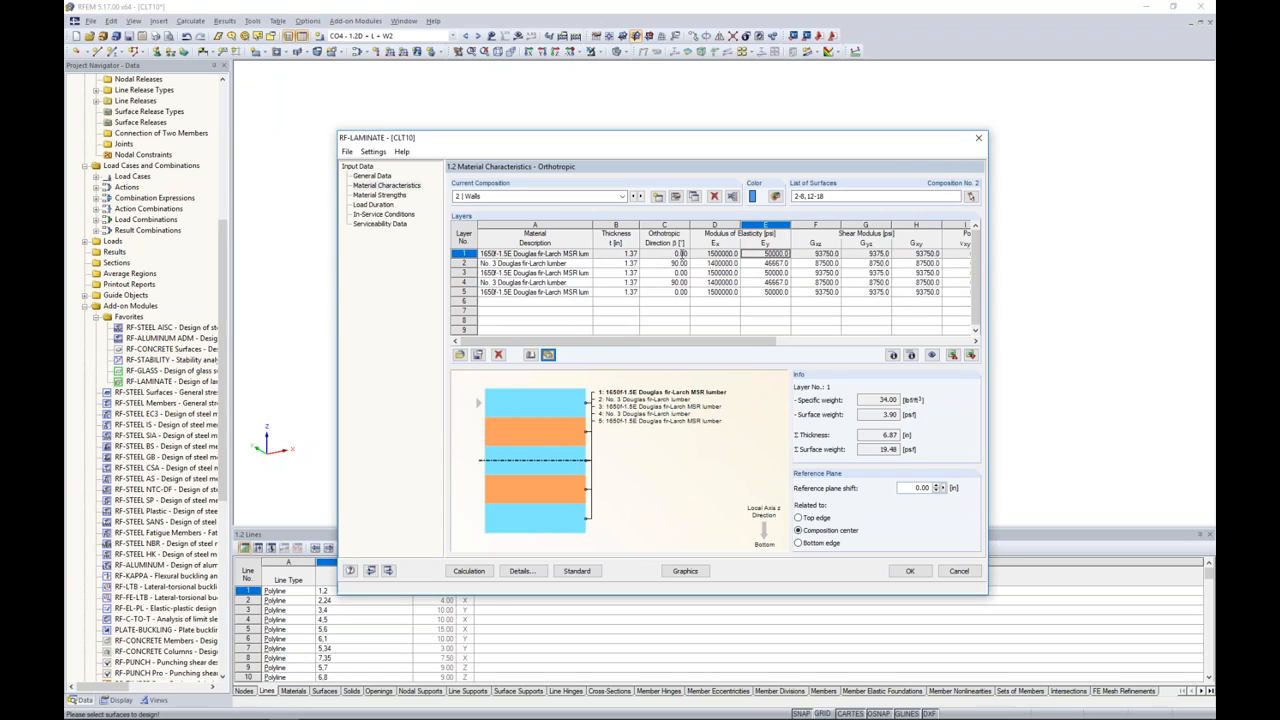
left_click(676, 197)
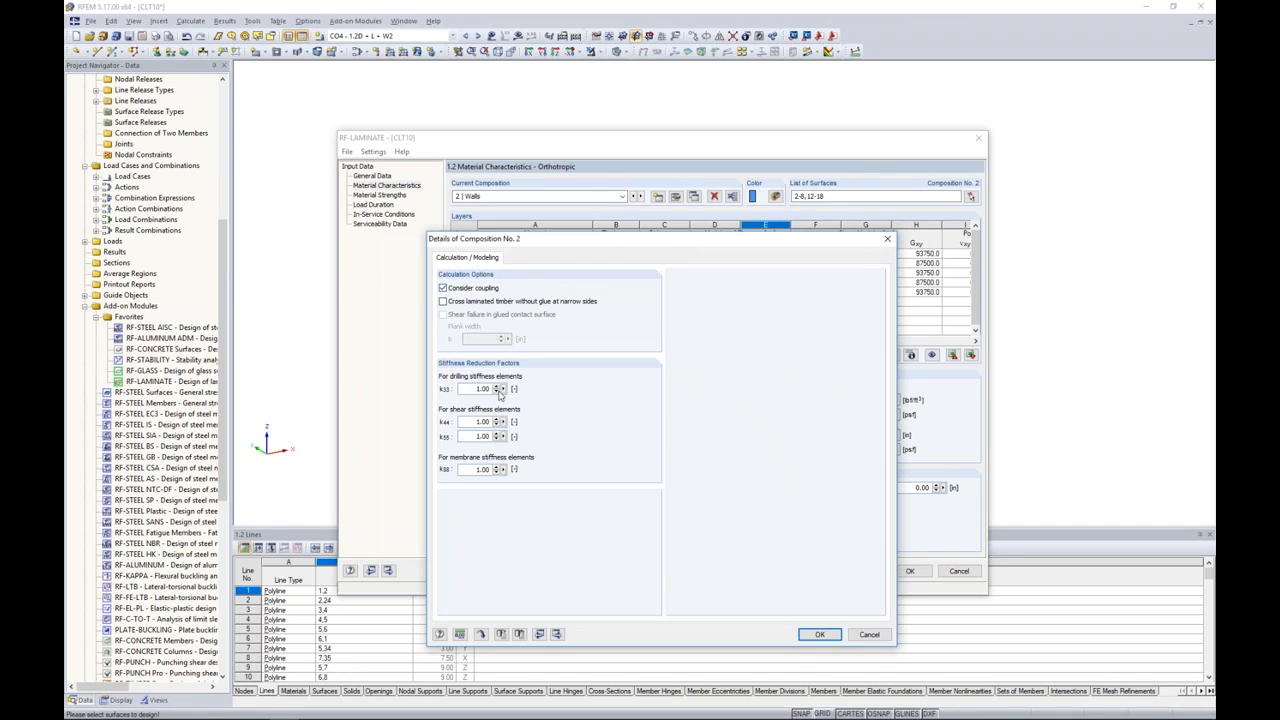
left_click(454, 302)
left_click(444, 315)
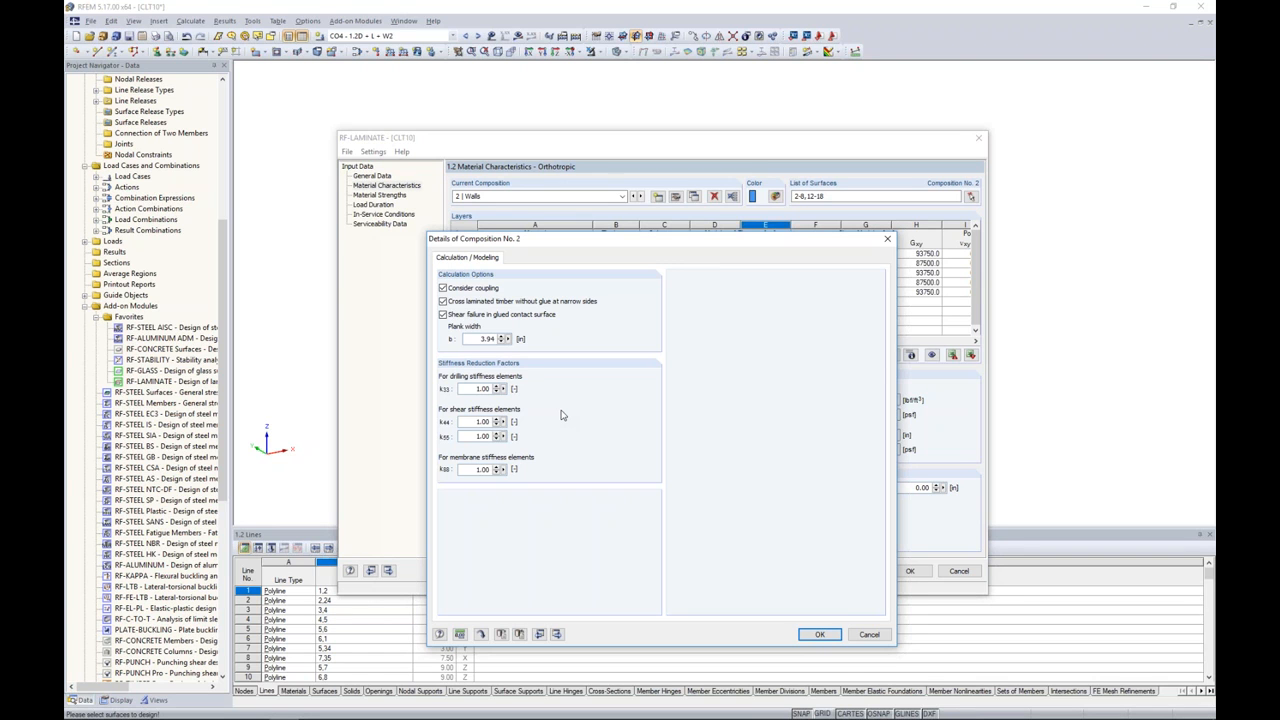
Switch to the PowerPoint slide show on the RF-LAMINATE calculation options
key("super+Tab")
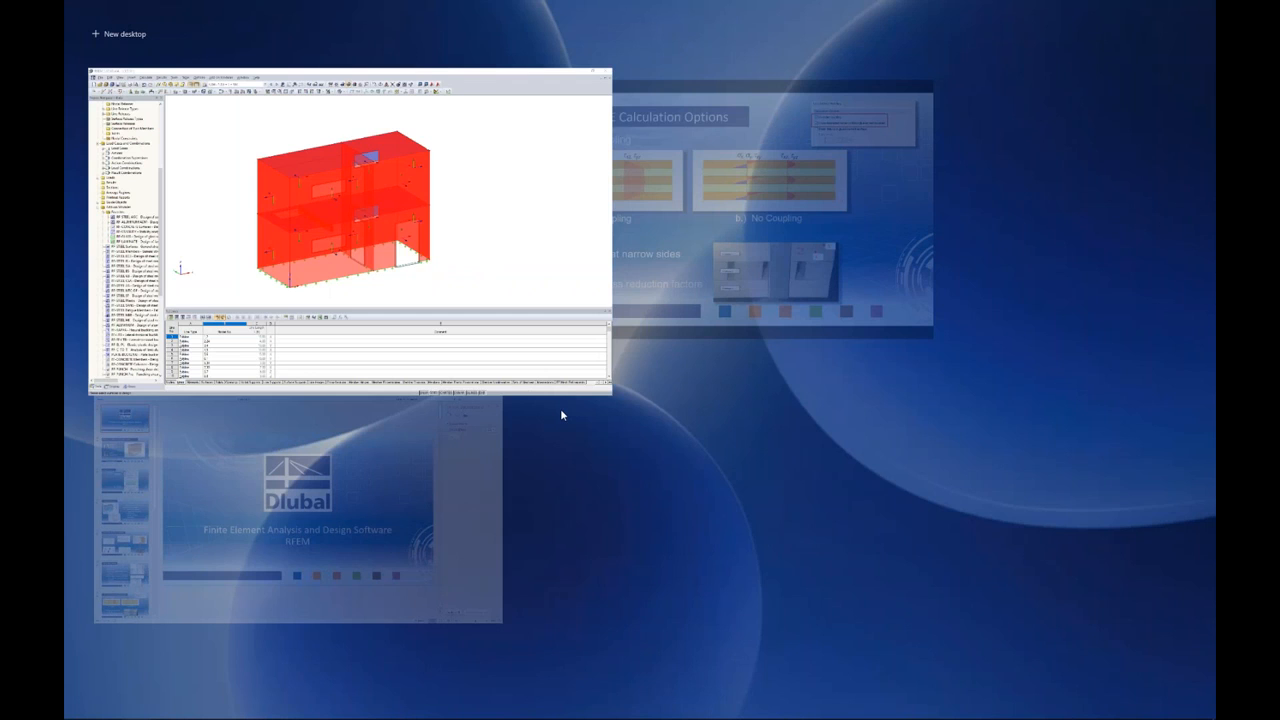
left_click(632, 284)
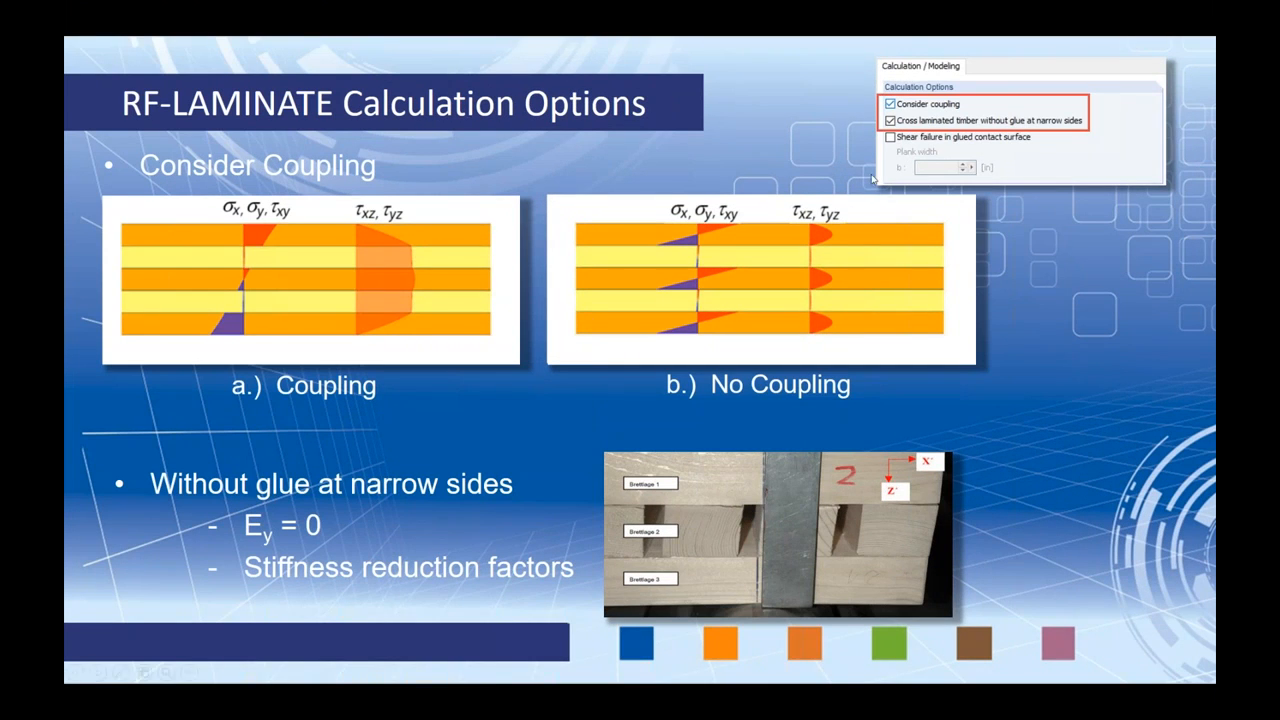
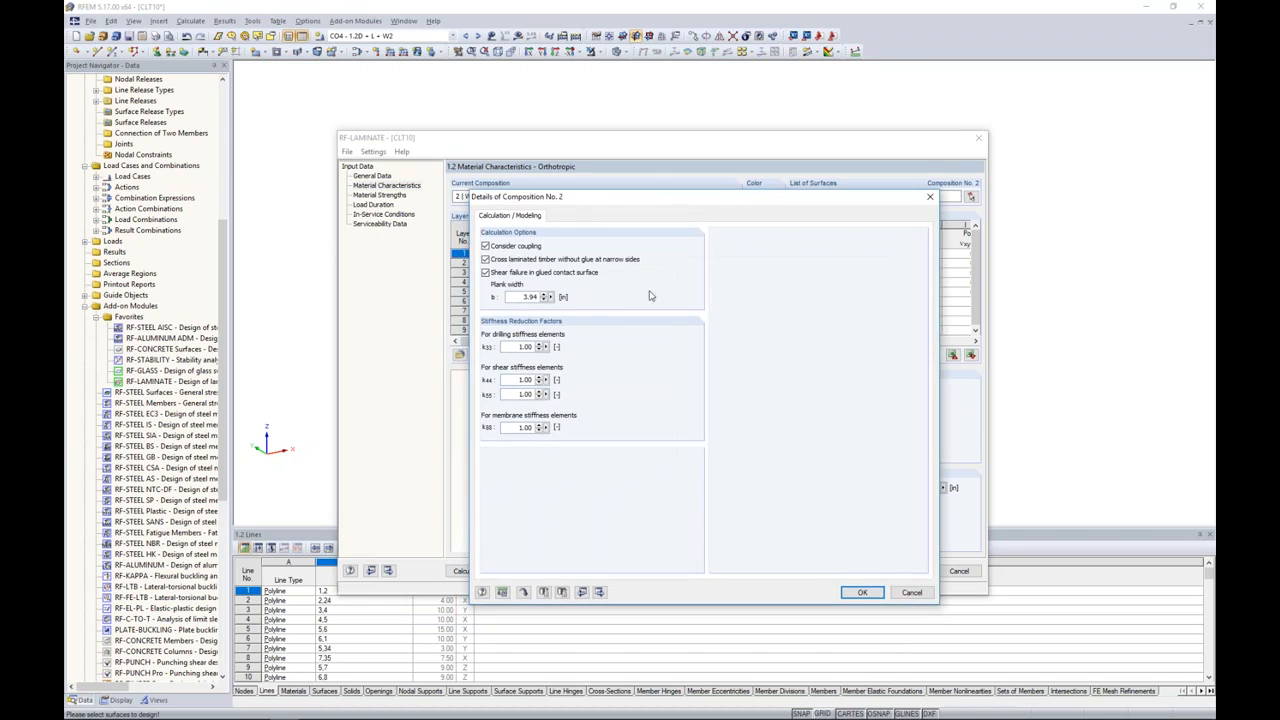
Set the Walls plank width to 4.0 in and drilling stiffness factor k33 to 0.49, and reduce the membrane stiffness factor k88
double_click(528, 298)
type("4.0")
key("Tab")
type("0.49")
key("Tab")
key("Tab")
key("Tab")
type("0.")
left_click(863, 593)
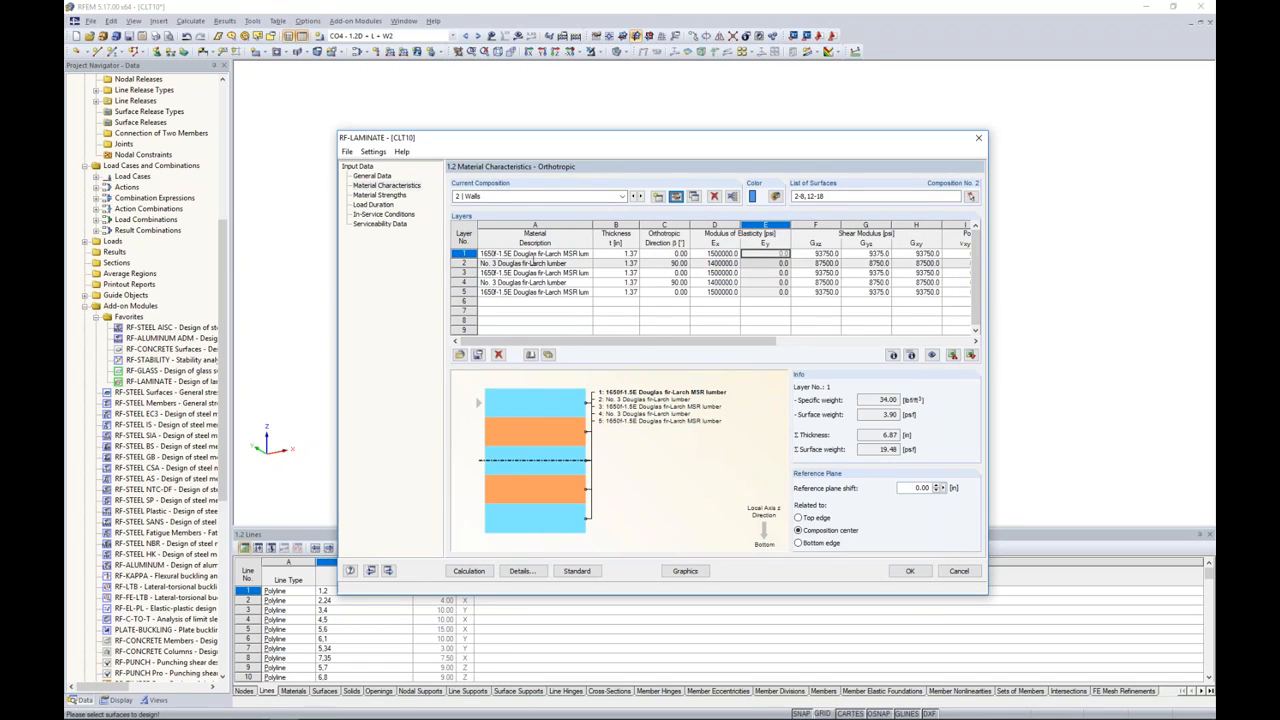
Examine the partial stiffness matrix elements of layer 1 in the Walls composition
left_click(604, 196)
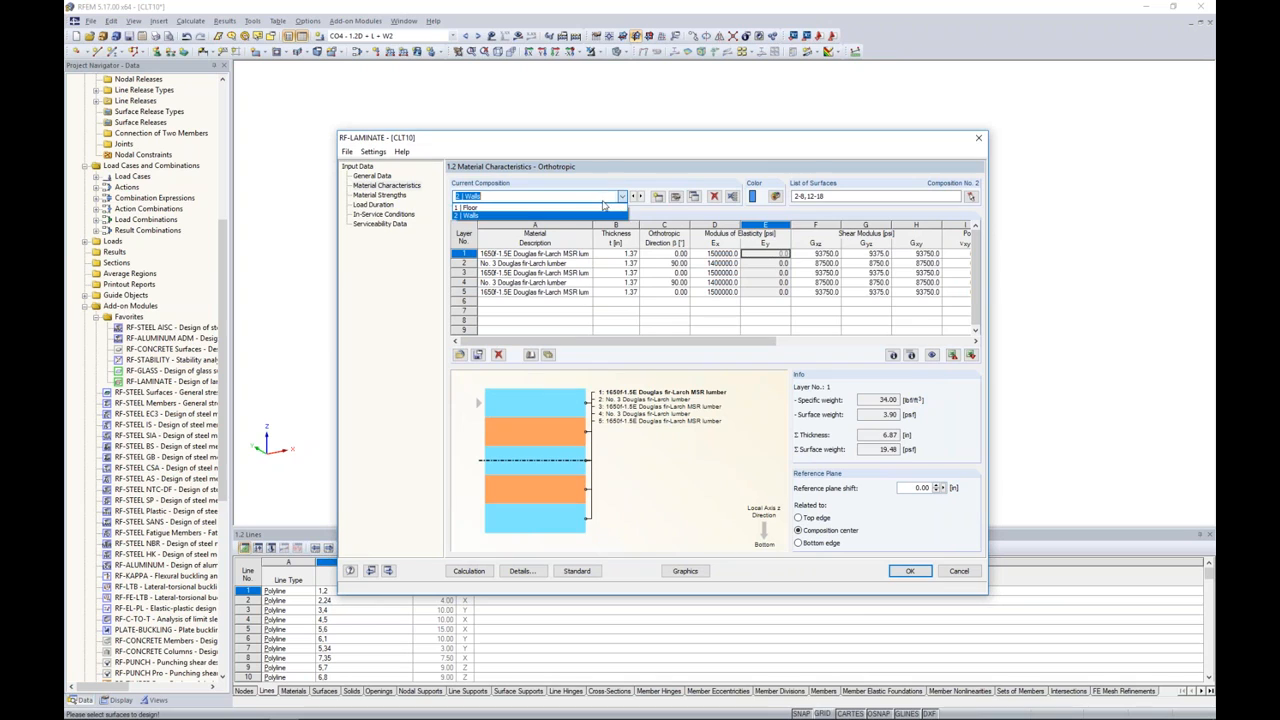
left_click(598, 217)
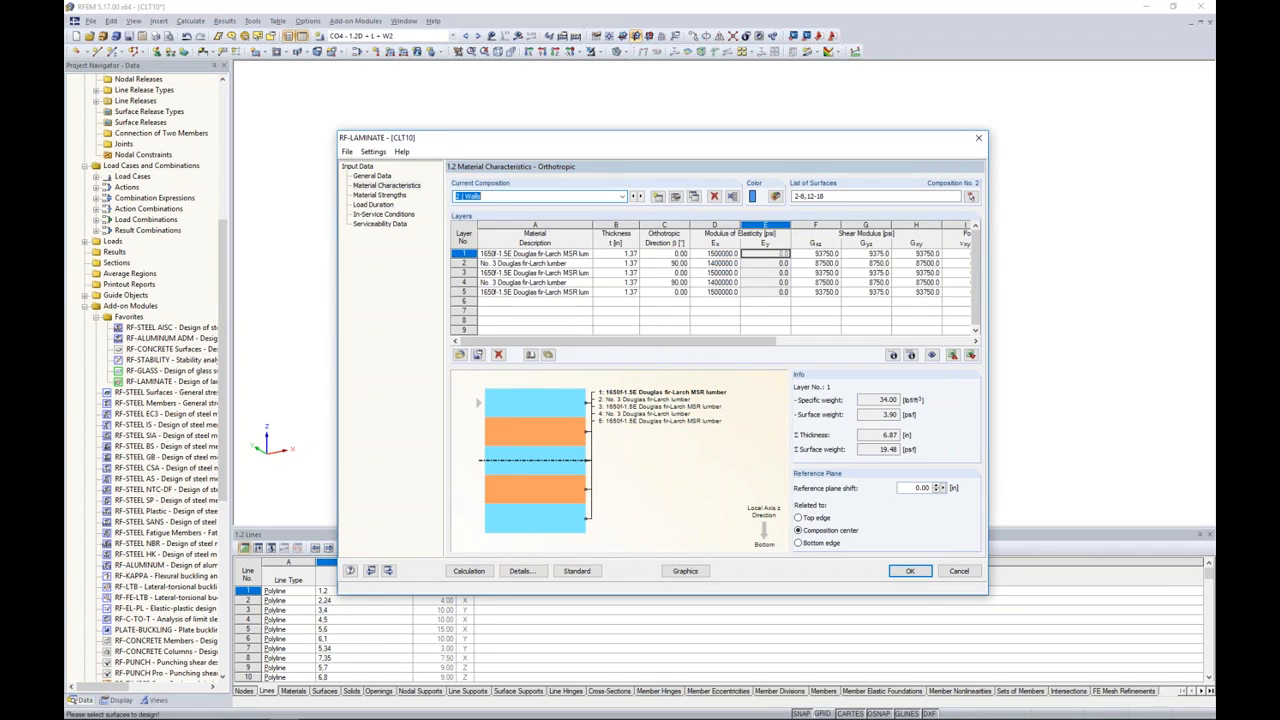
left_click(577, 254)
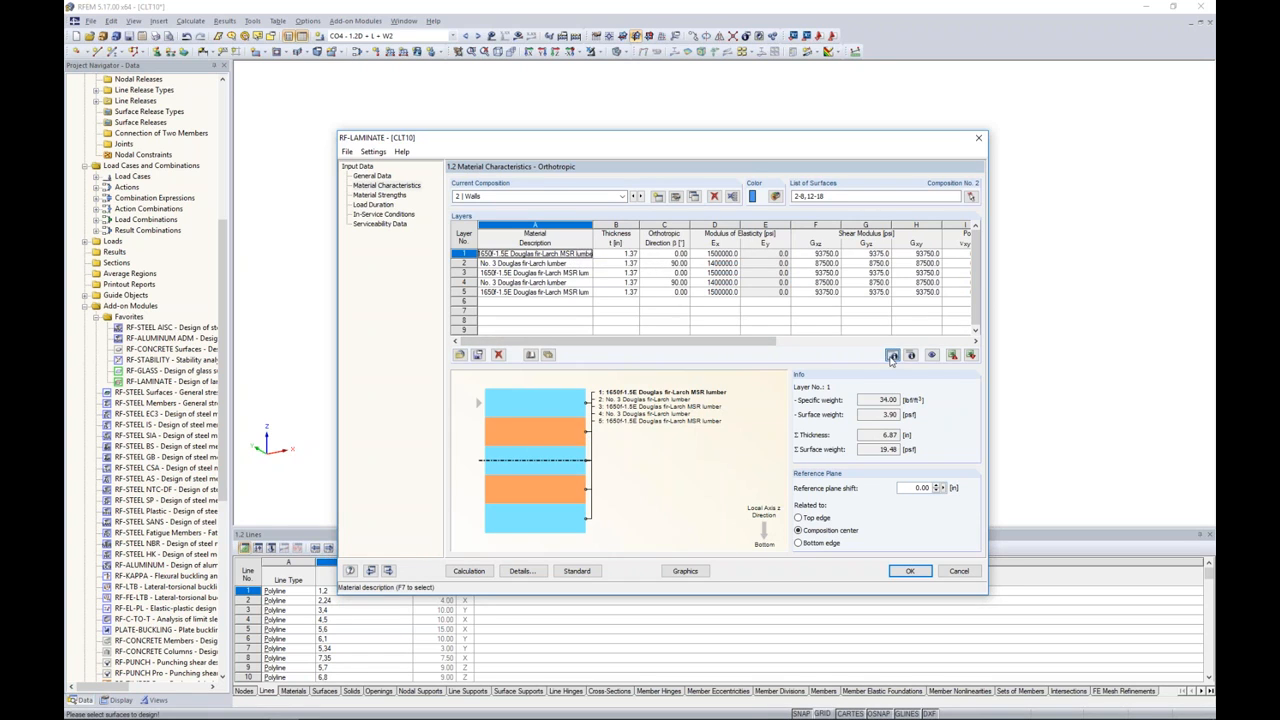
left_click(893, 355)
left_click_drag(790, 238, 682, 274)
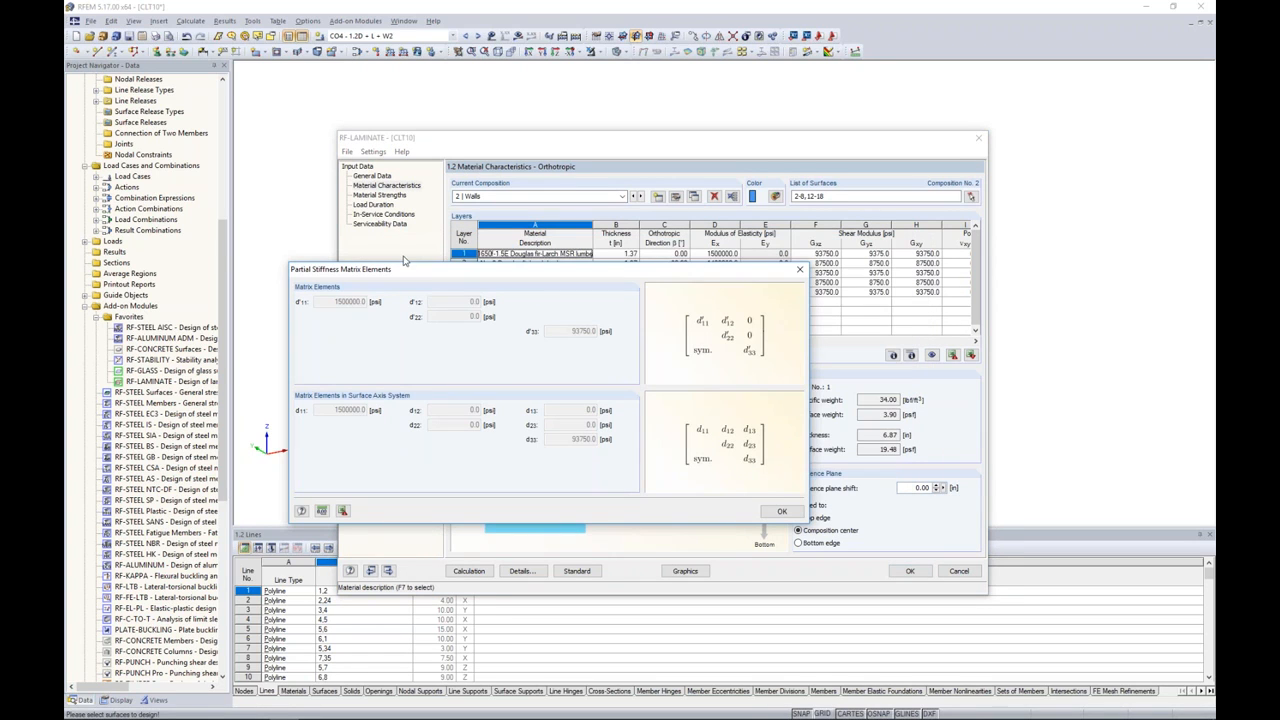
left_click(800, 269)
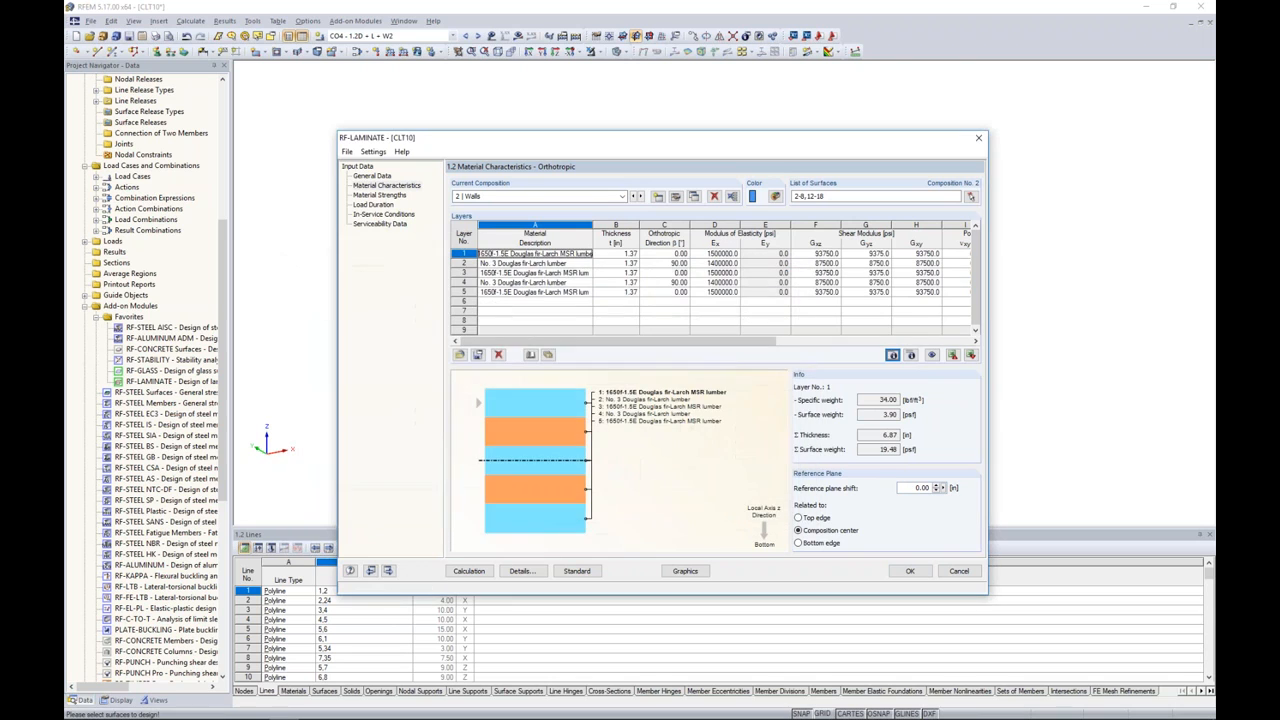
Examine the extended stiffness matrix elements of surface 2 and the layer material strengths of the Walls composition
left_click(911, 356)
left_click_drag(790, 206, 676, 320)
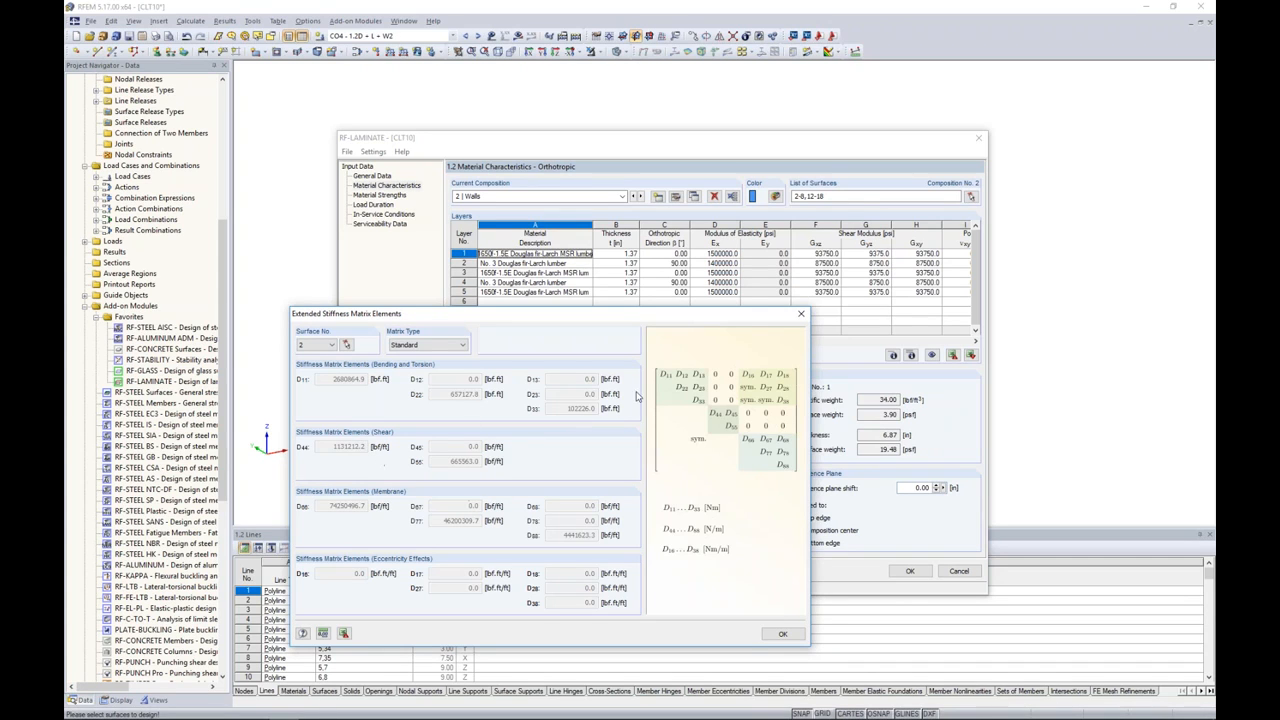
left_click(783, 634)
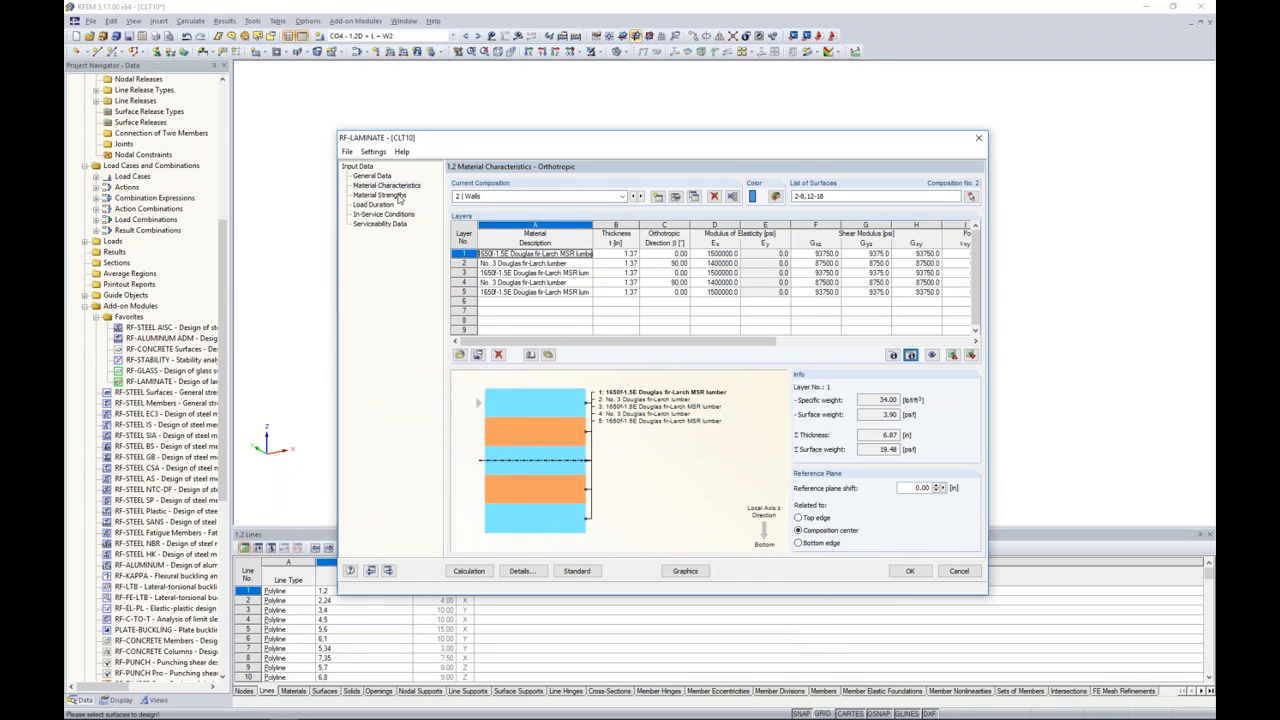
left_click(398, 196)
left_click(483, 254)
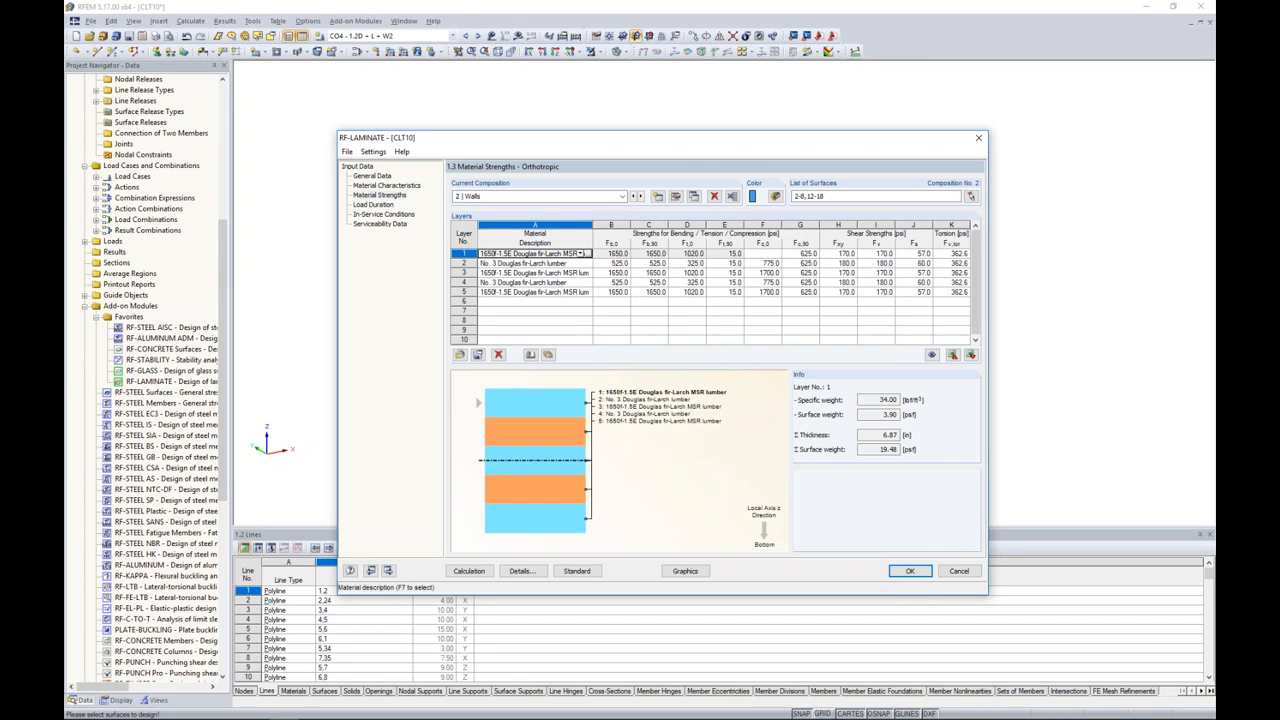
Include the combined torsional and shear stress interactions in x and y for the top/bottom and middle layers in the design details
left_click(533, 572)
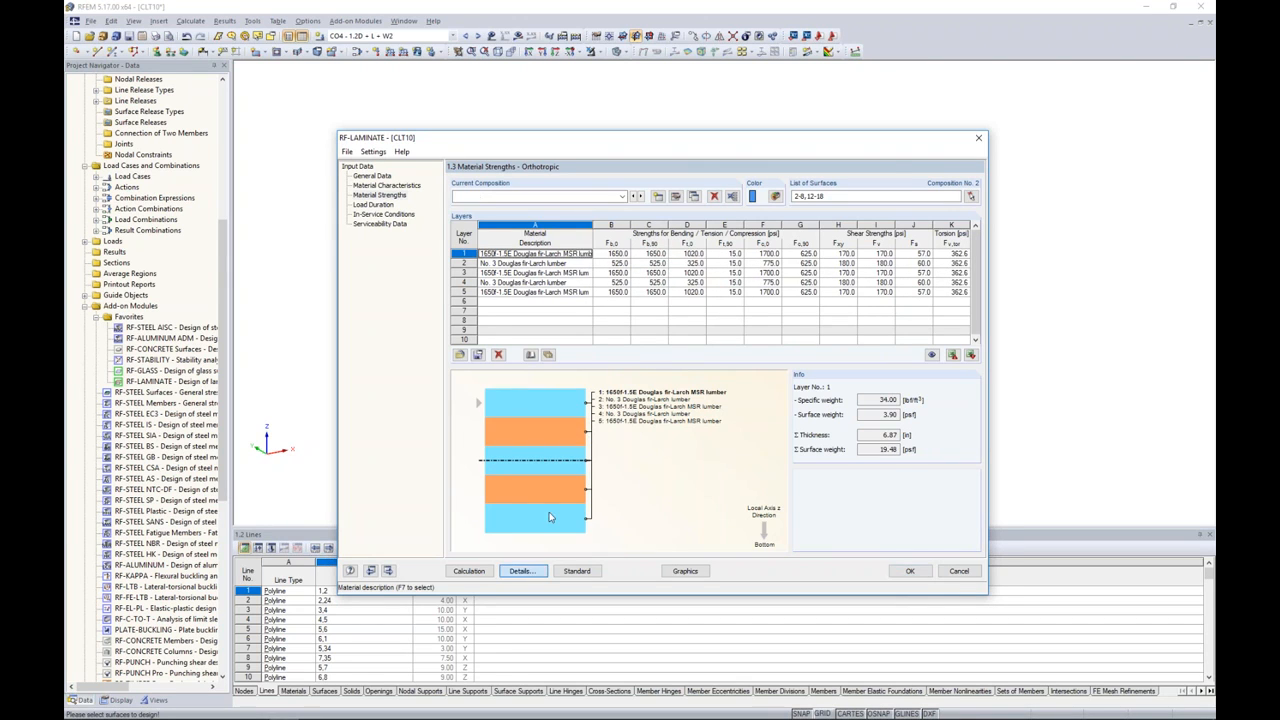
left_click(457, 395)
left_click(457, 406)
left_click(563, 395)
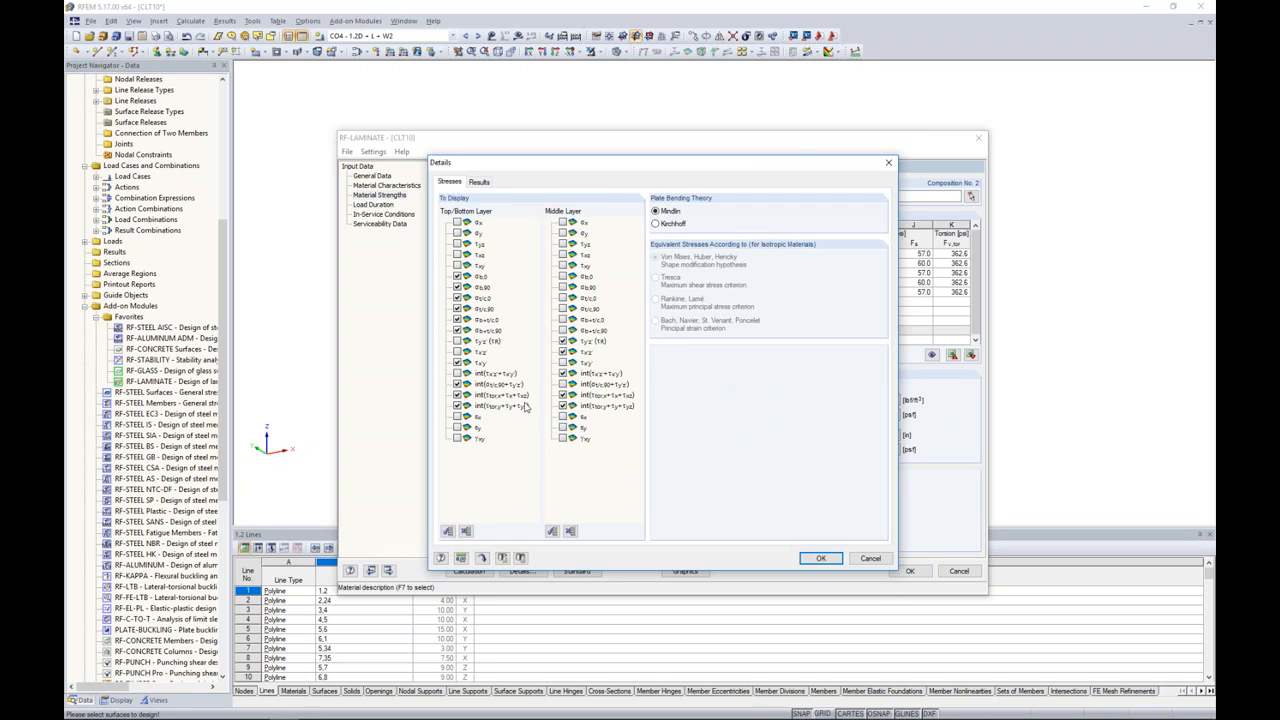
left_click(820, 558)
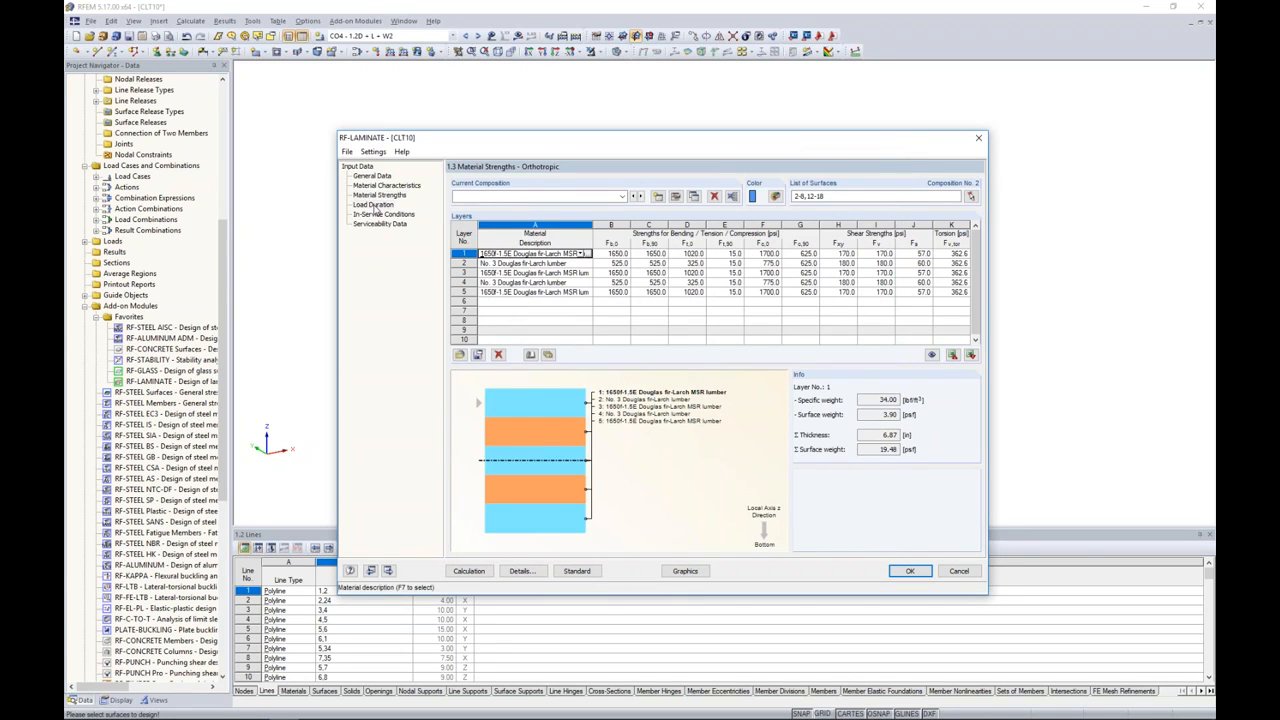
Review the time effect factors assigned to the load combinations and the in-service conditions of the surfaces
left_click(374, 205)
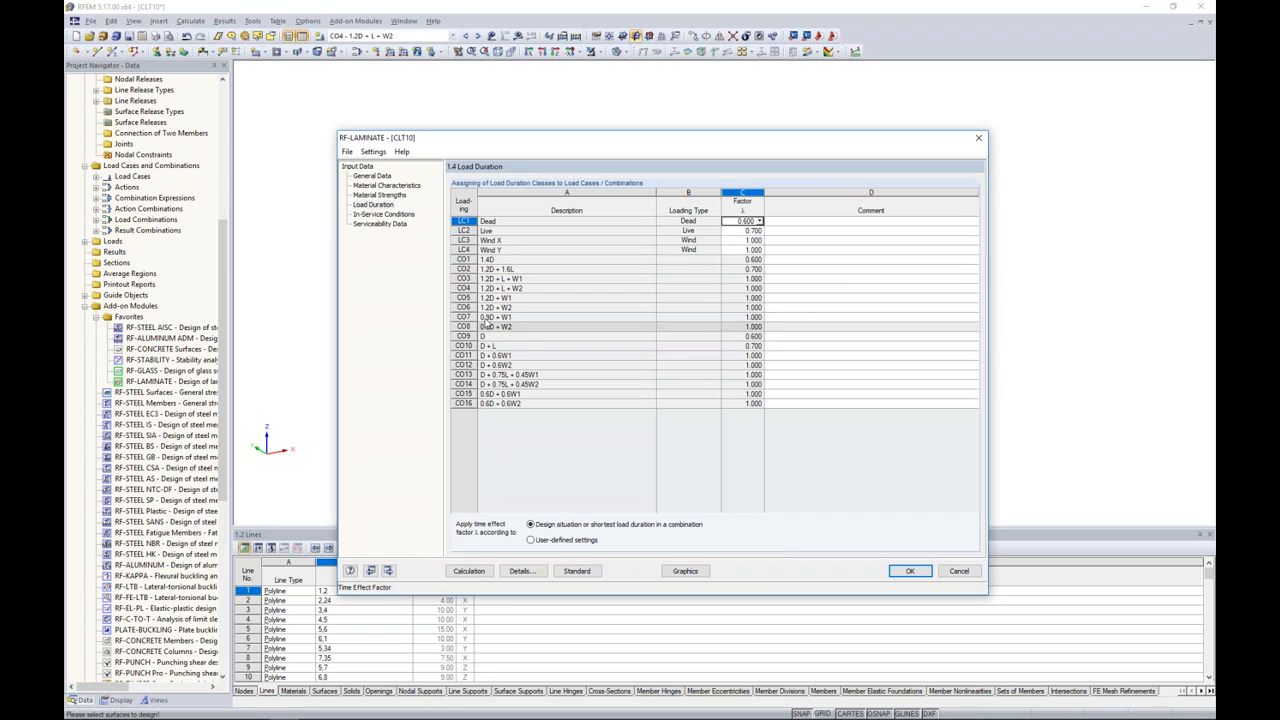
left_click(386, 215)
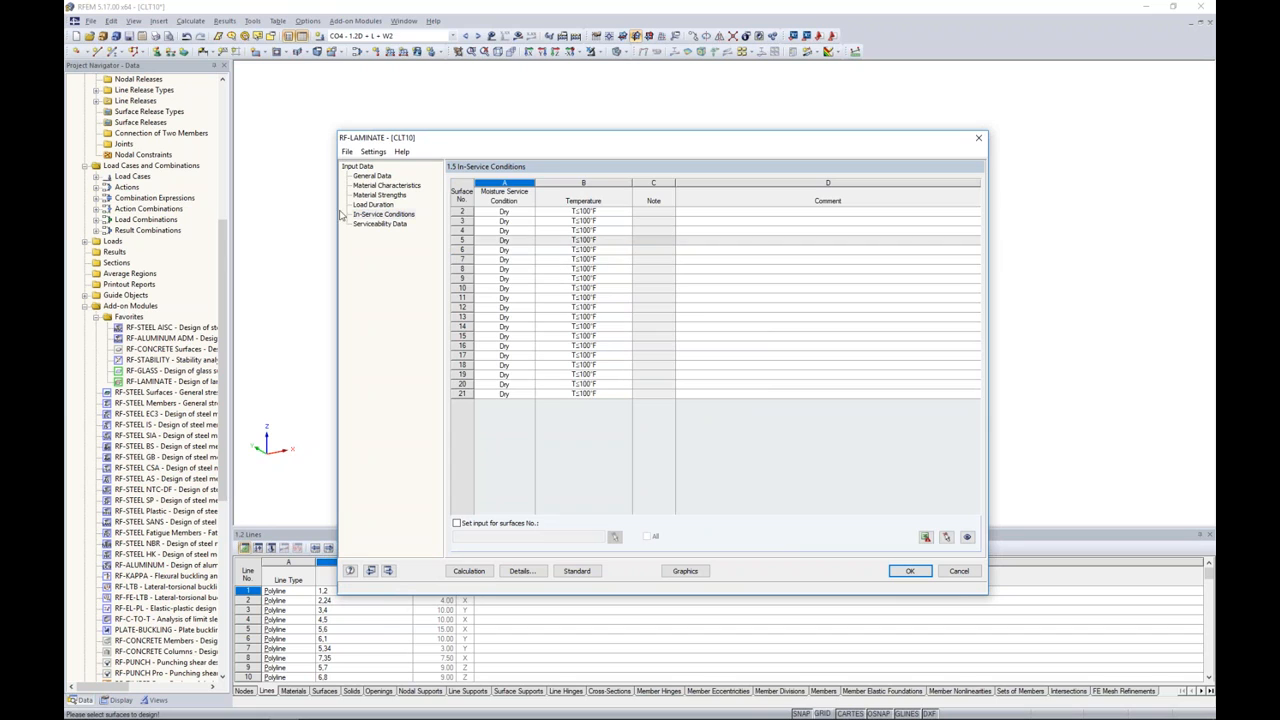
Assign the floor and roof surfaces 9-11 and 19-21 to the first row of the serviceability data
left_click(369, 226)
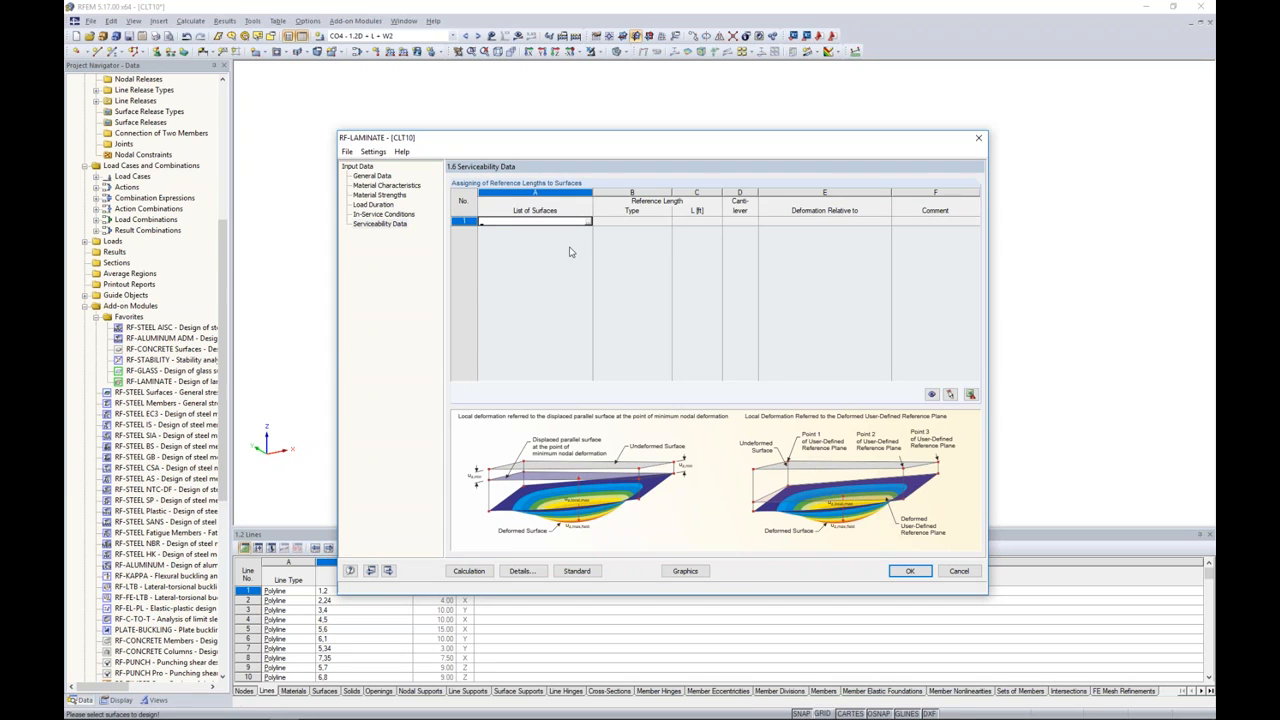
left_click(587, 221)
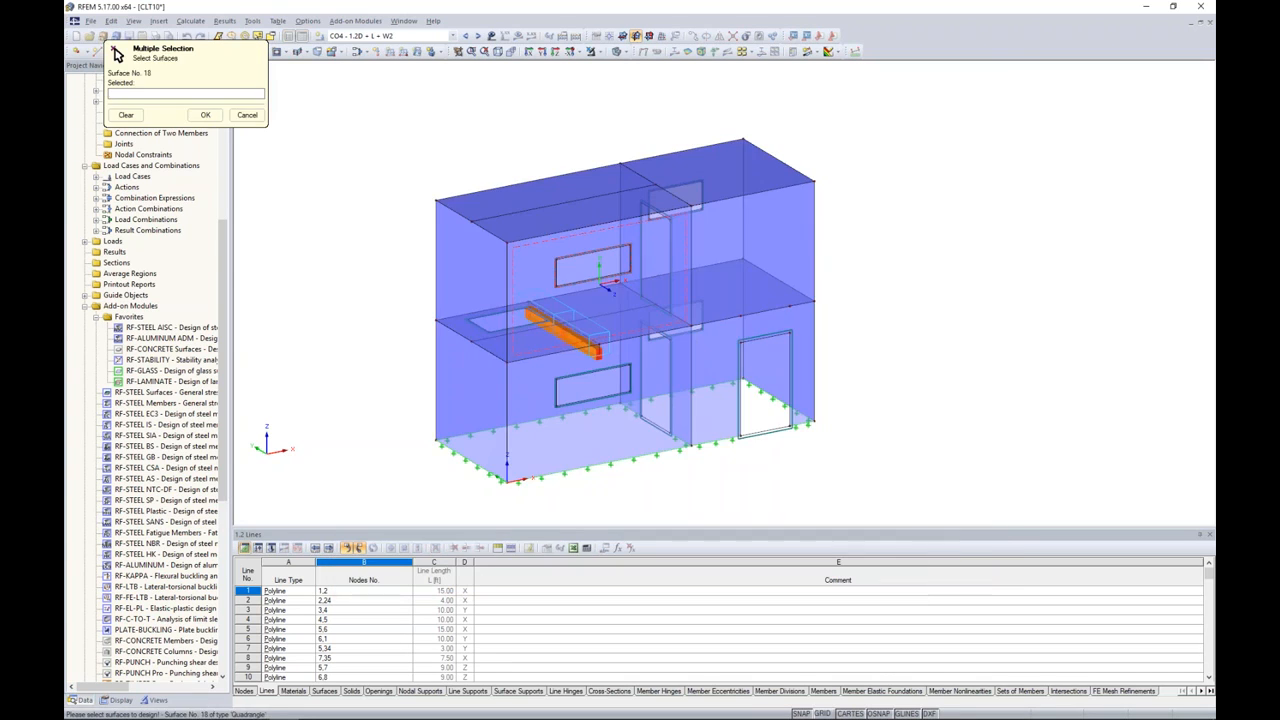
left_click(484, 51)
left_click_drag(418, 138, 842, 204)
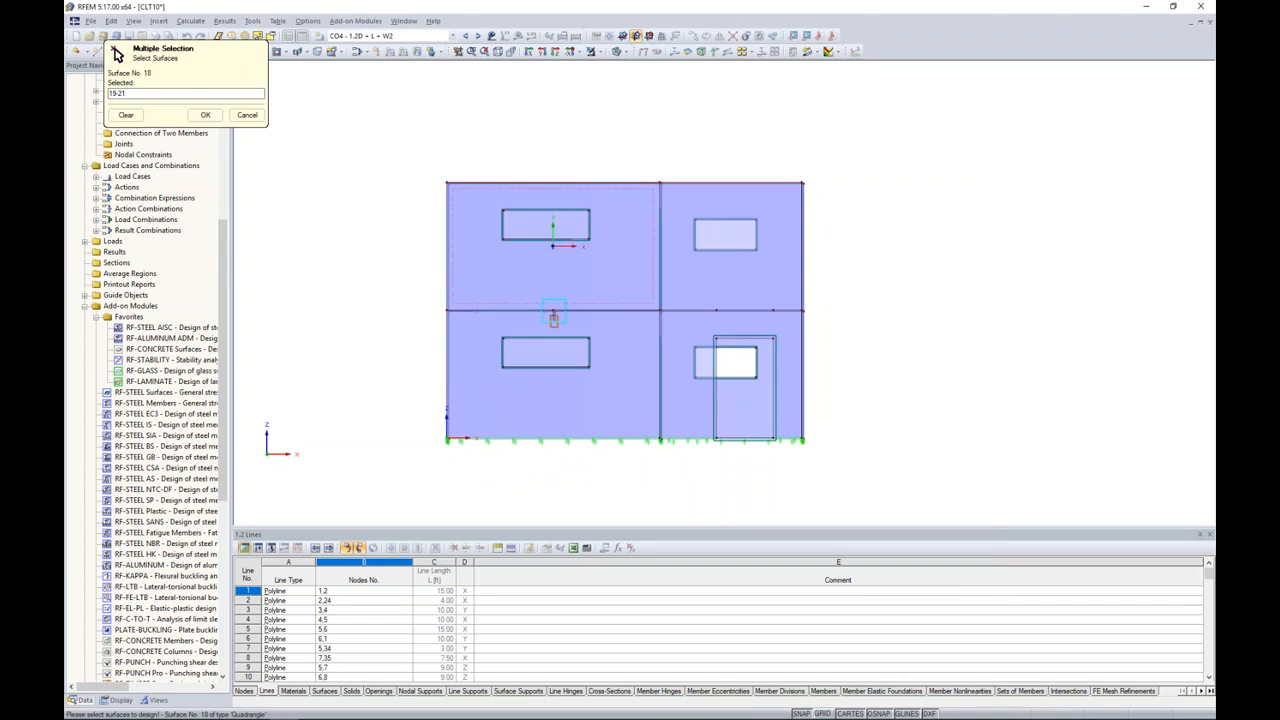
left_click_drag(420, 286, 826, 342)
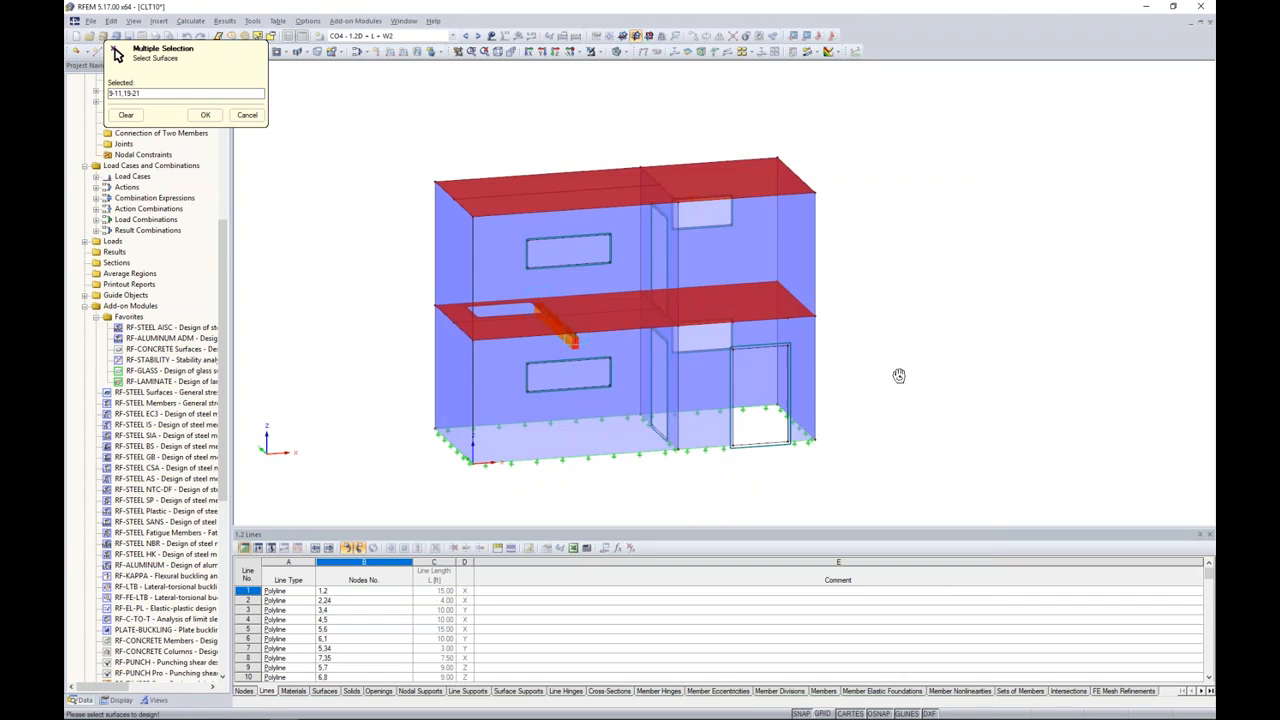
left_click(205, 114)
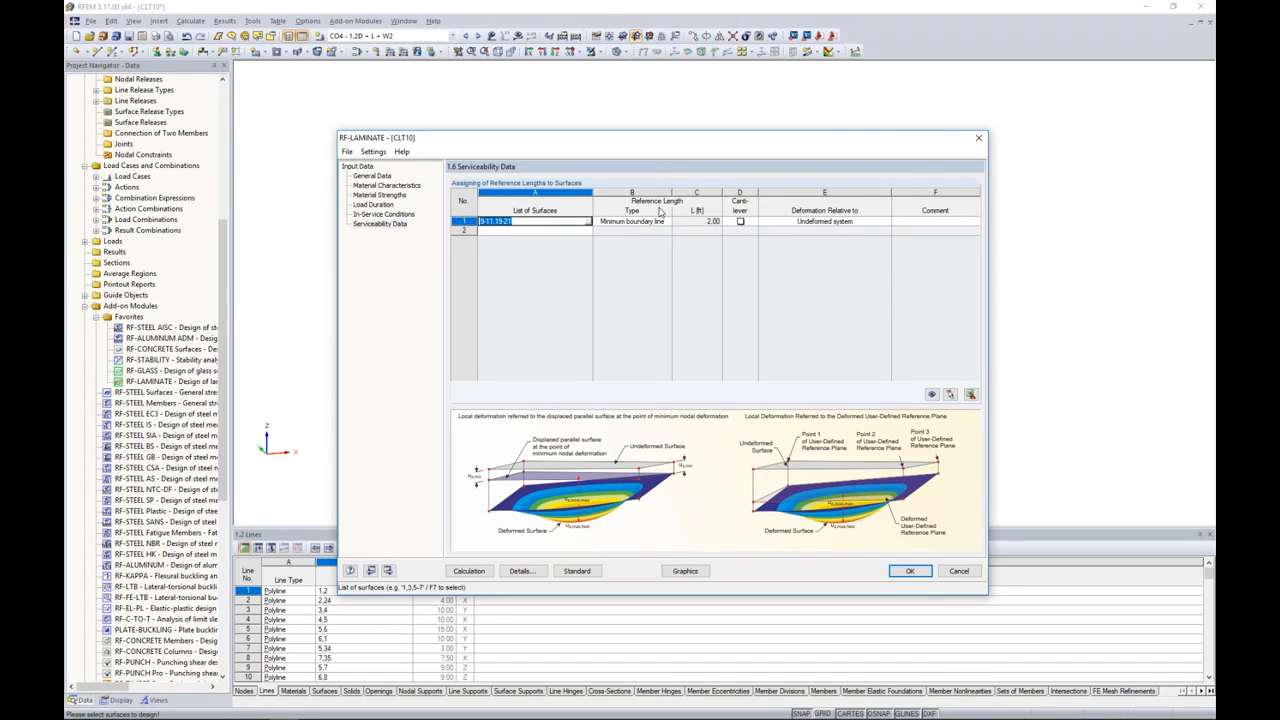
Check the limiting deflection ratios for spans and cantilevers in the ANSI/AWC NDS-2018 LRFD standard settings
left_click(568, 572)
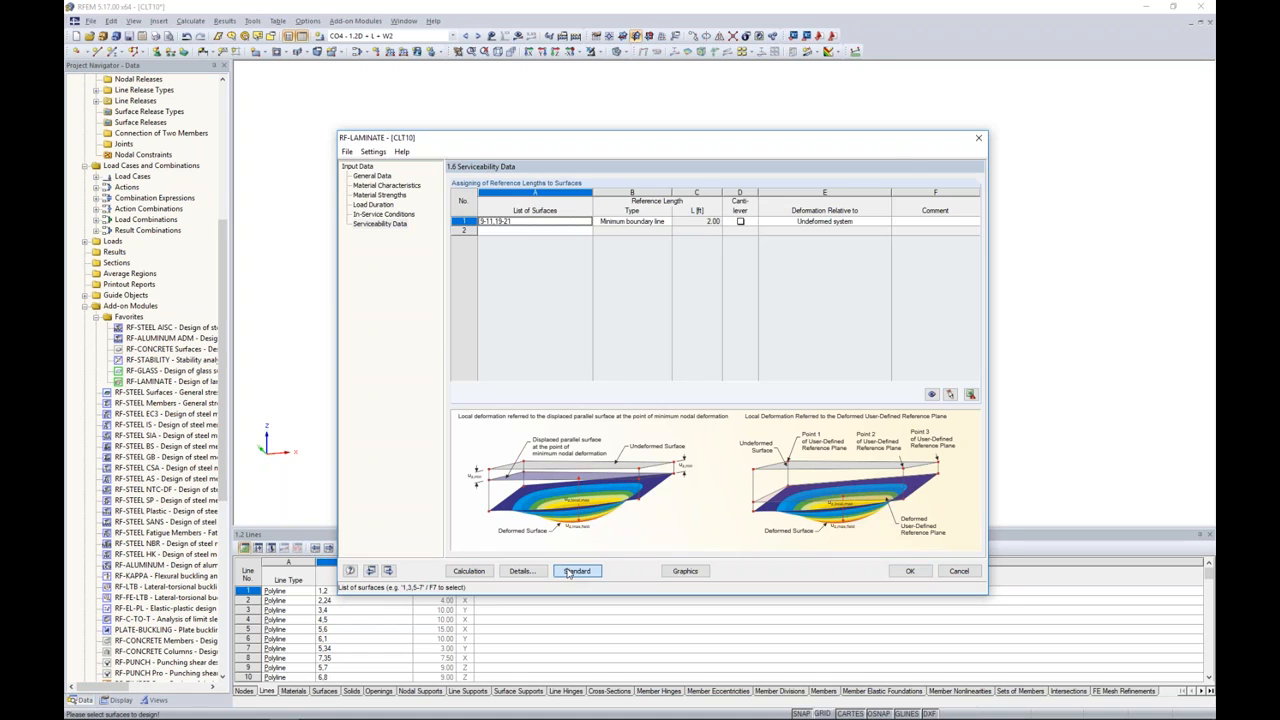
left_click(500, 184)
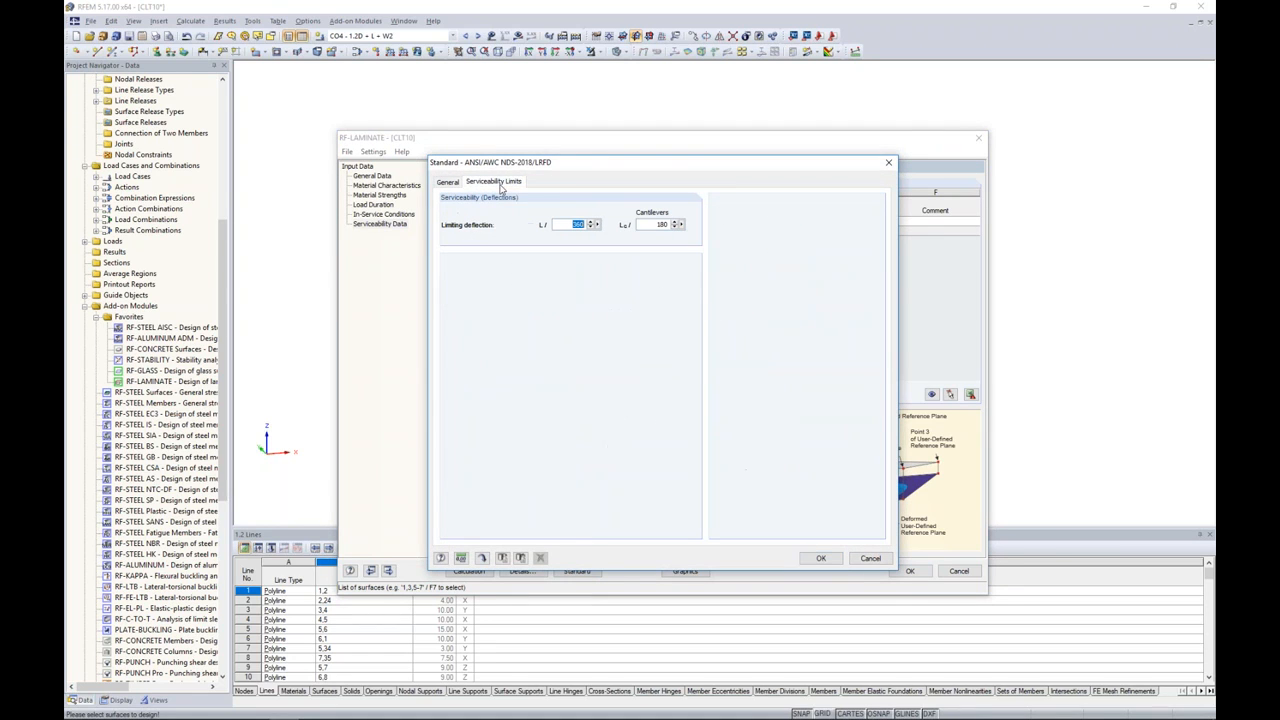
left_click(571, 223)
left_click(657, 224)
left_click(820, 558)
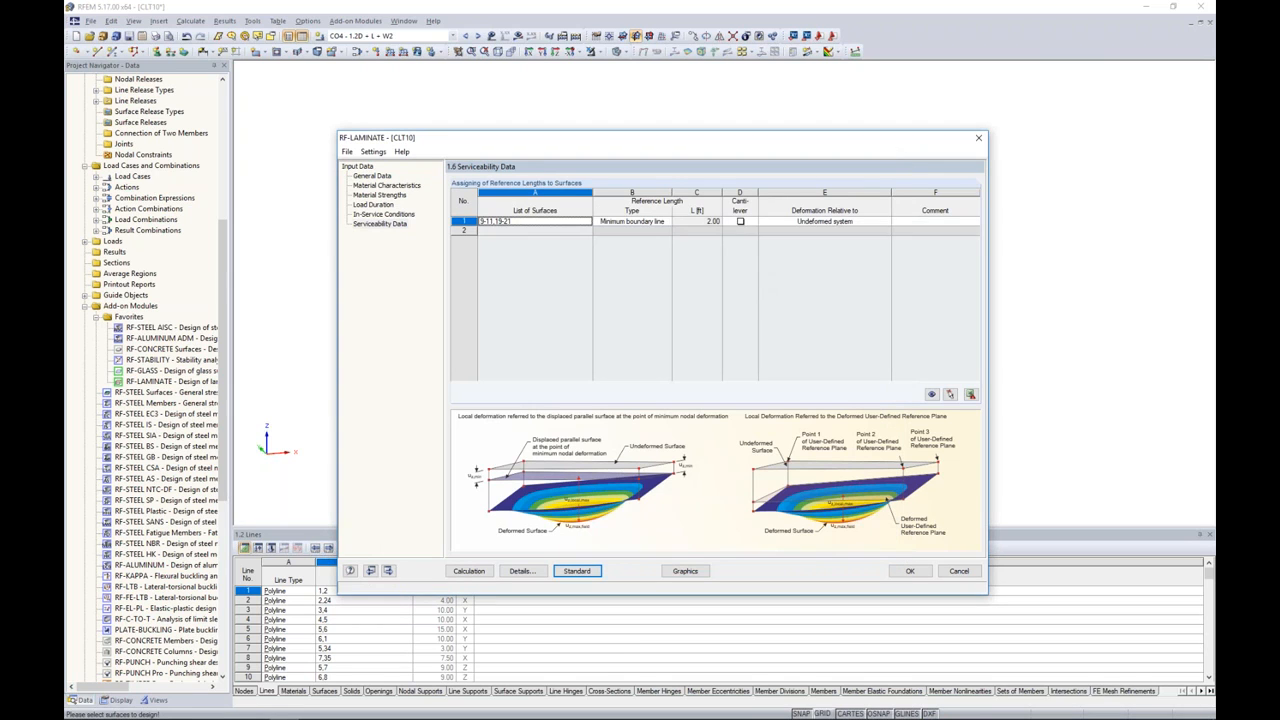
Set the reference length type of surfaces 9-11 and 19-21 to Maximum boundary line
left_click(659, 222)
left_click(666, 222)
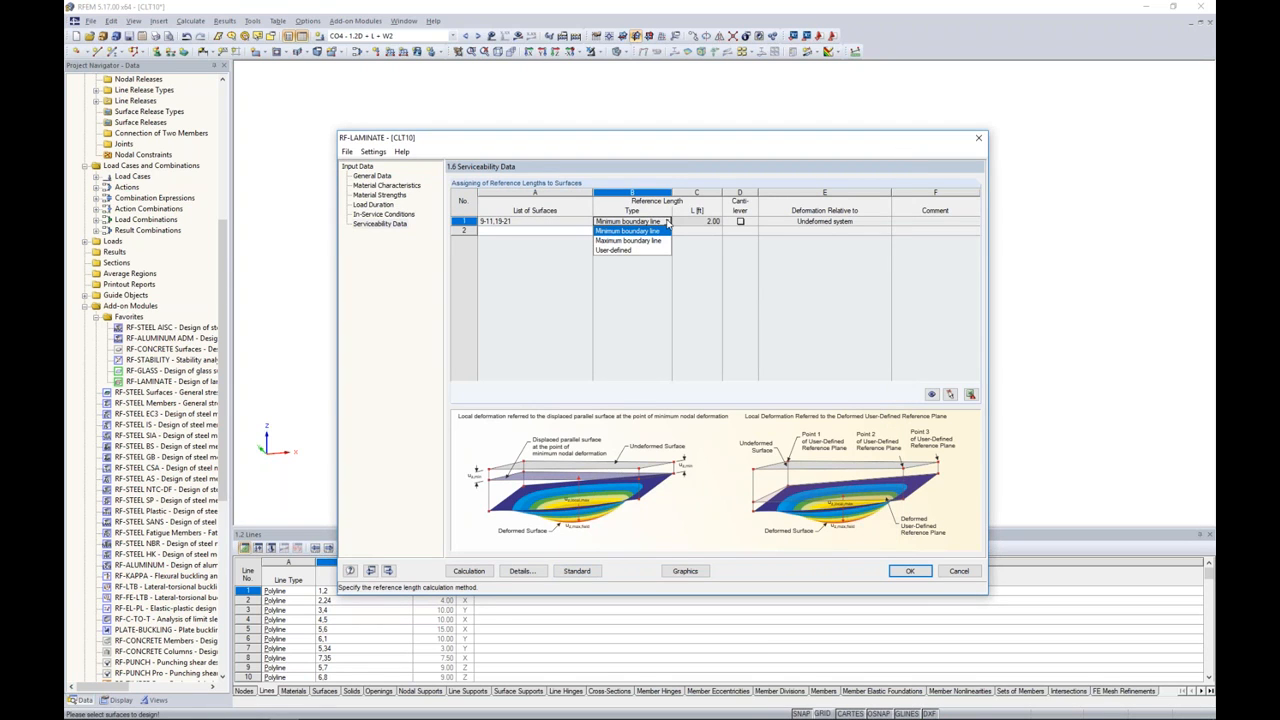
left_click(648, 241)
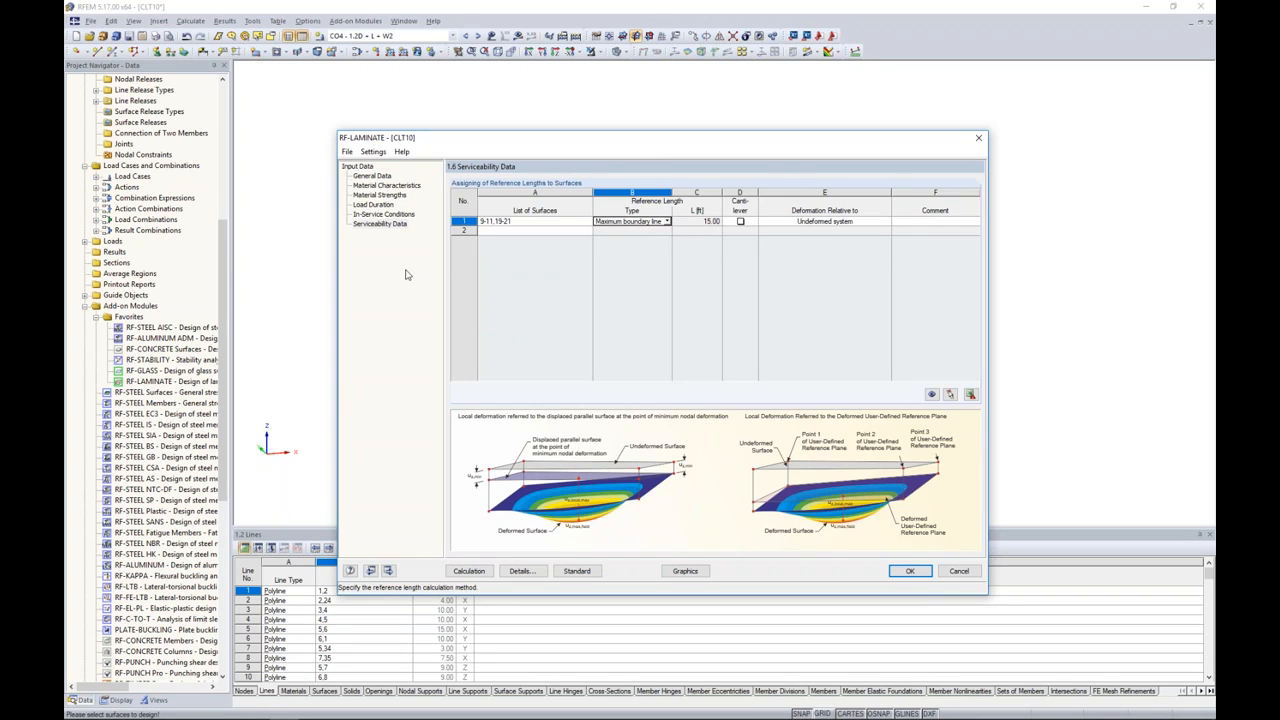
Review the orthotropic directions of the Walls layers against the model and accept the RF-LAMINATE input
left_click(390, 186)
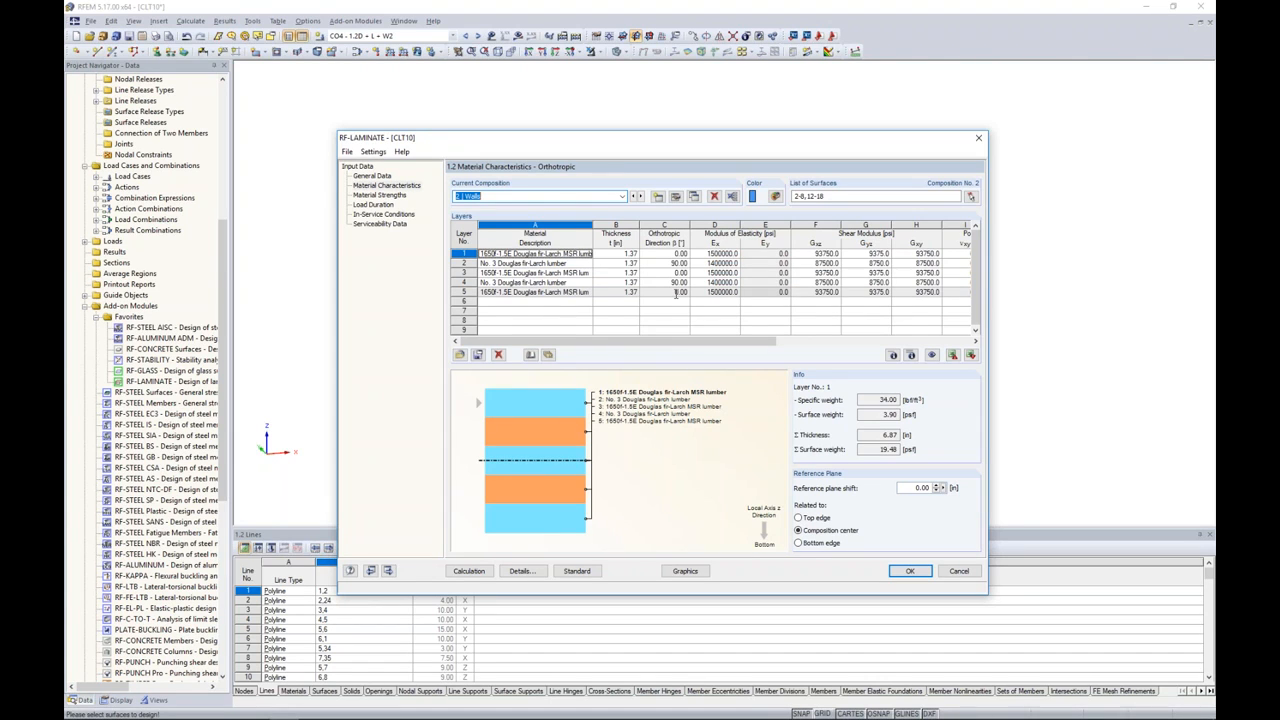
left_click_drag(638, 138, 588, 311)
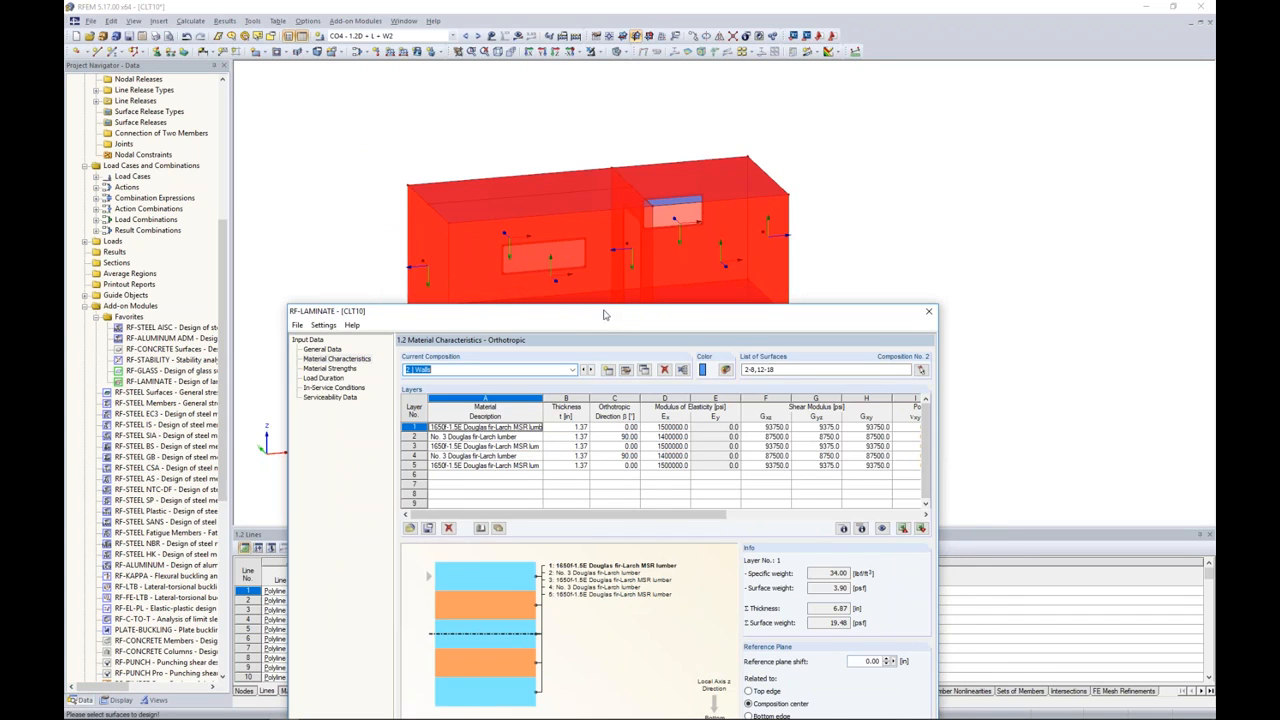
left_click_drag(603, 316, 642, 133)
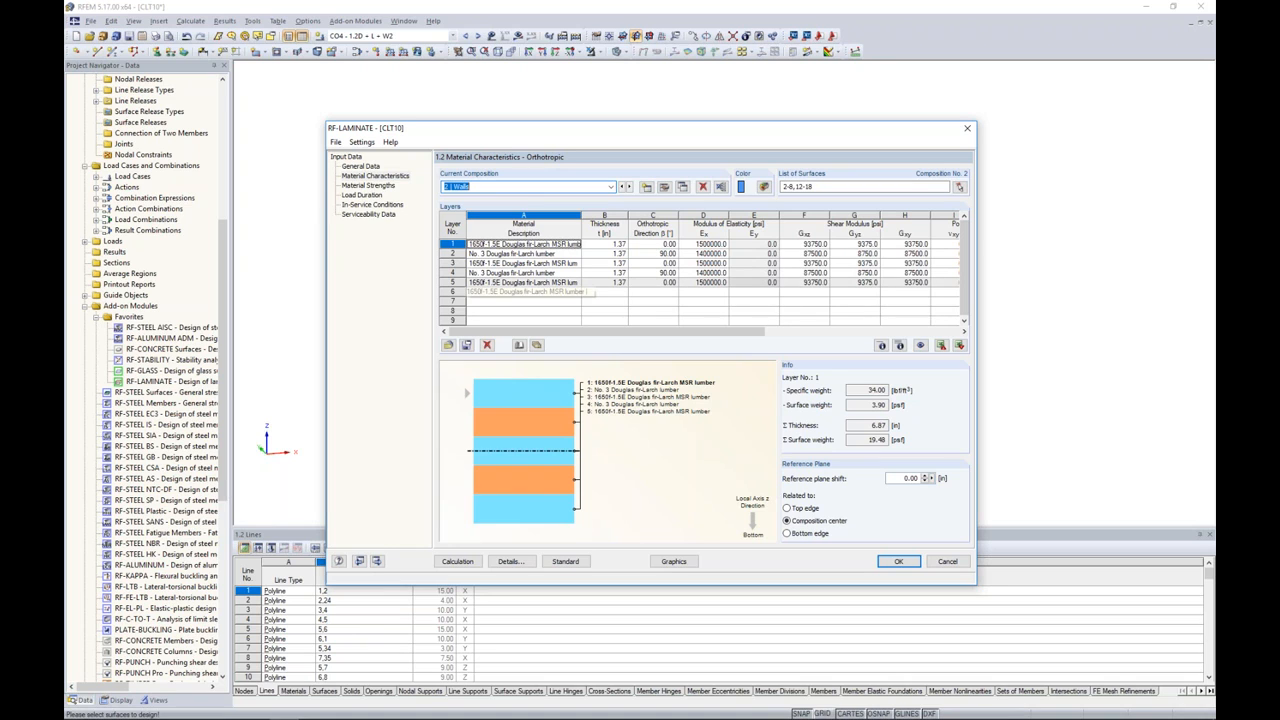
left_click(884, 565)
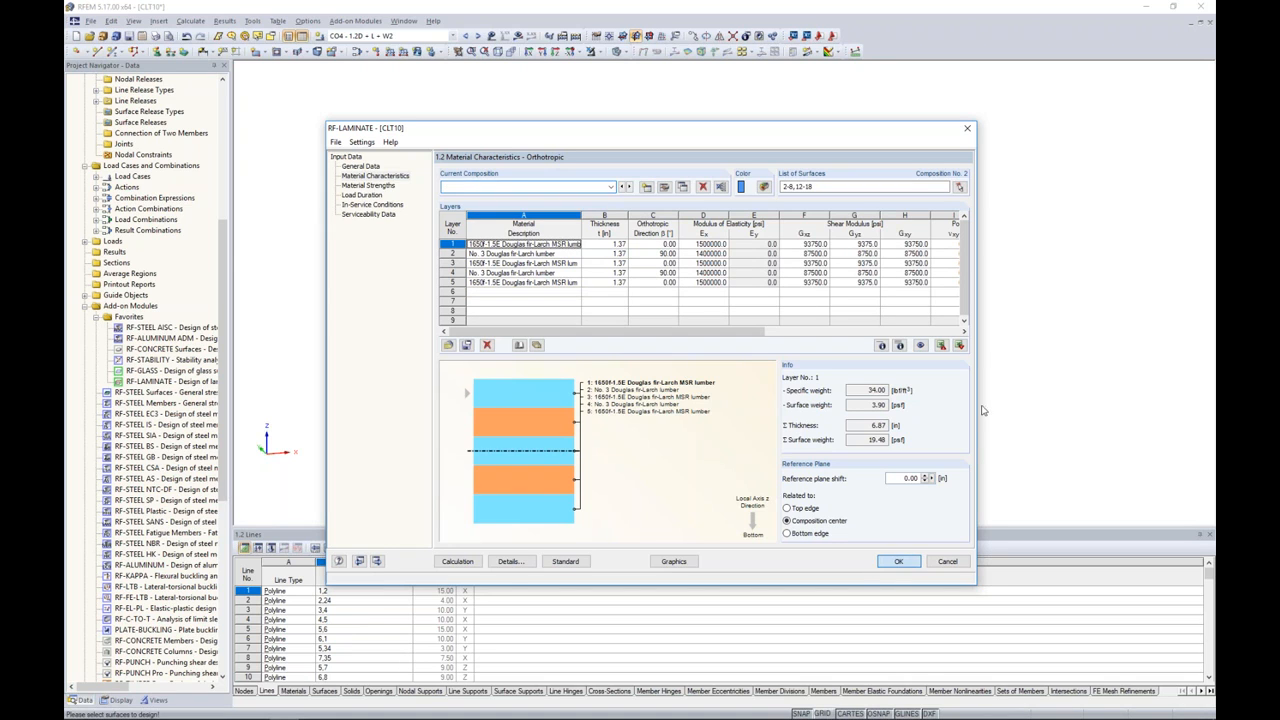
Check the general properties of upper-storey wall surface 13, including its laminate stiffness and thickness
middle_click_drag(844, 332, 897, 350, "ctrl")
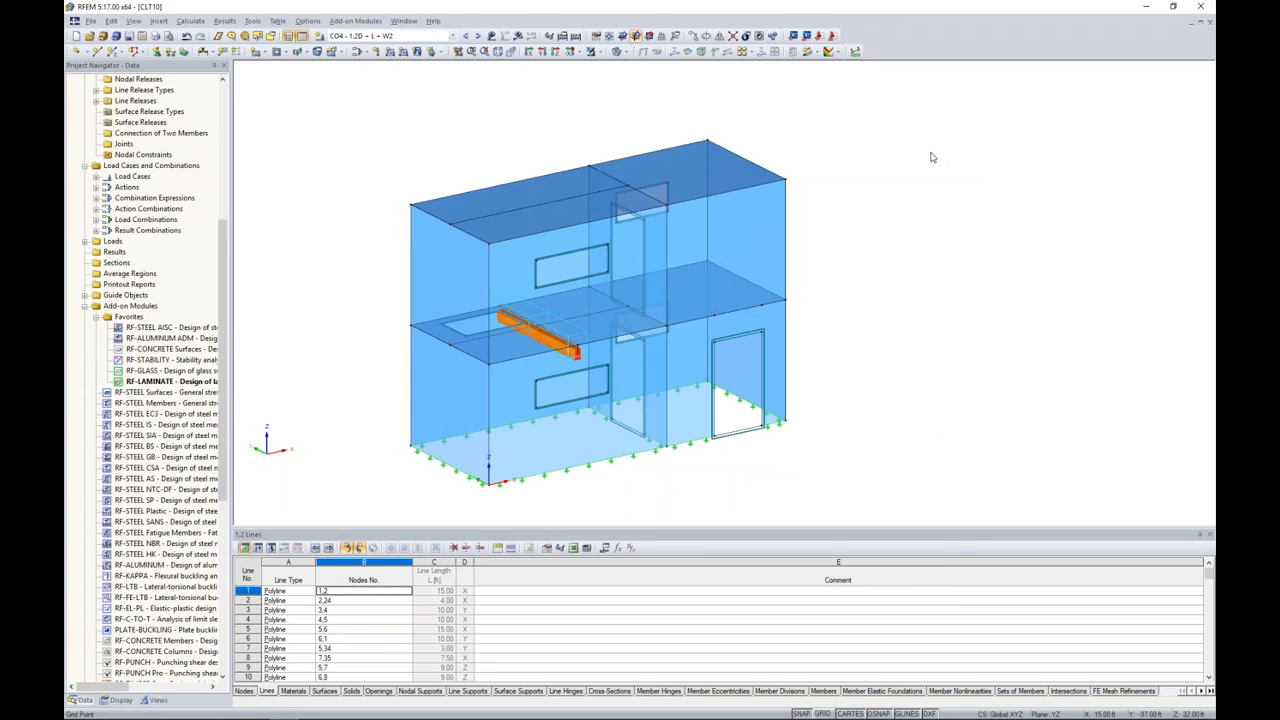
double_click(748, 256)
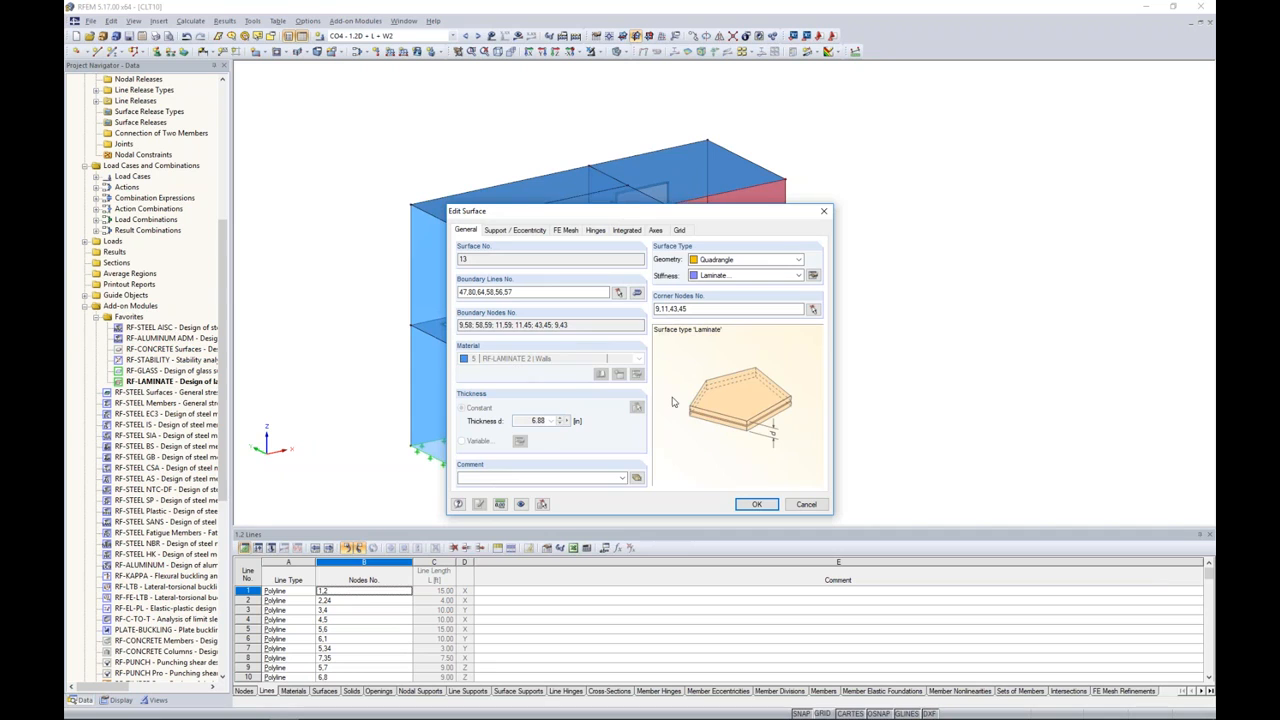
left_click(757, 504)
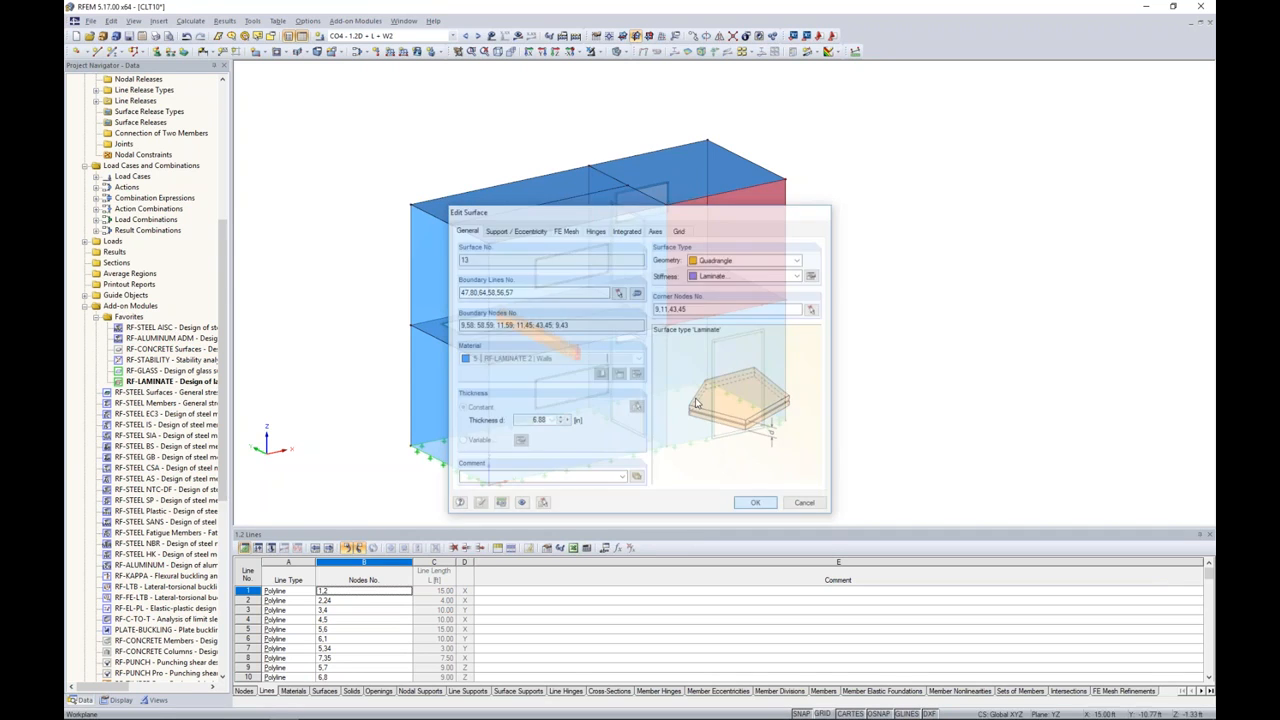
Turn on the display of the surfaces' local axis systems and examine the axis orientation of the walls
right_click(756, 242)
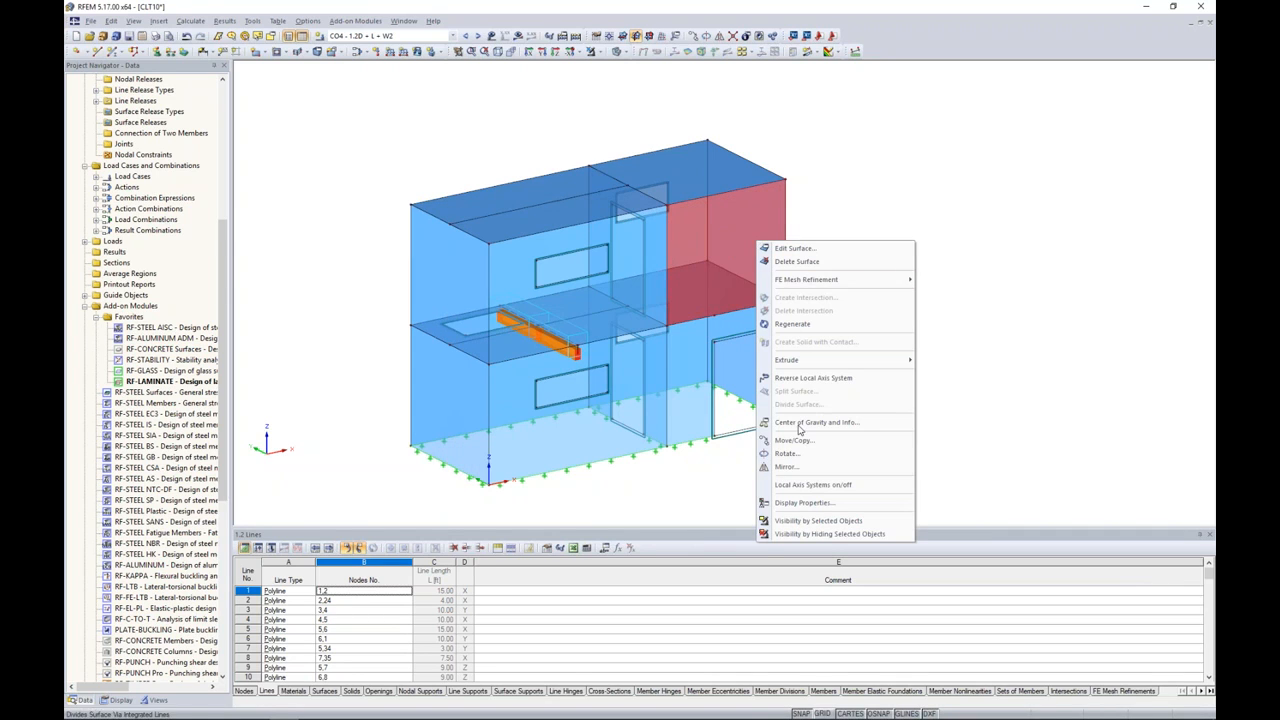
left_click(801, 487)
left_click(838, 398)
middle_click_drag(837, 403, 886, 370)
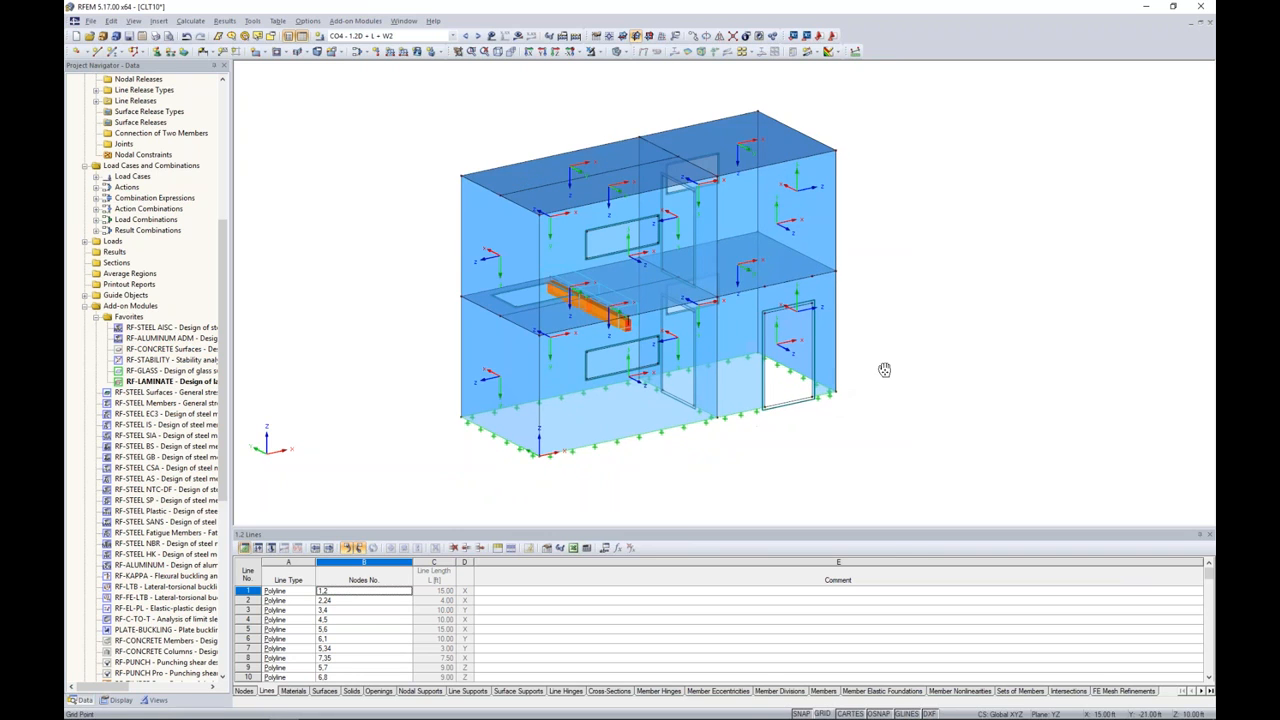
scroll(490, 372, "up", 5)
middle_click_drag(548, 378, 541, 326)
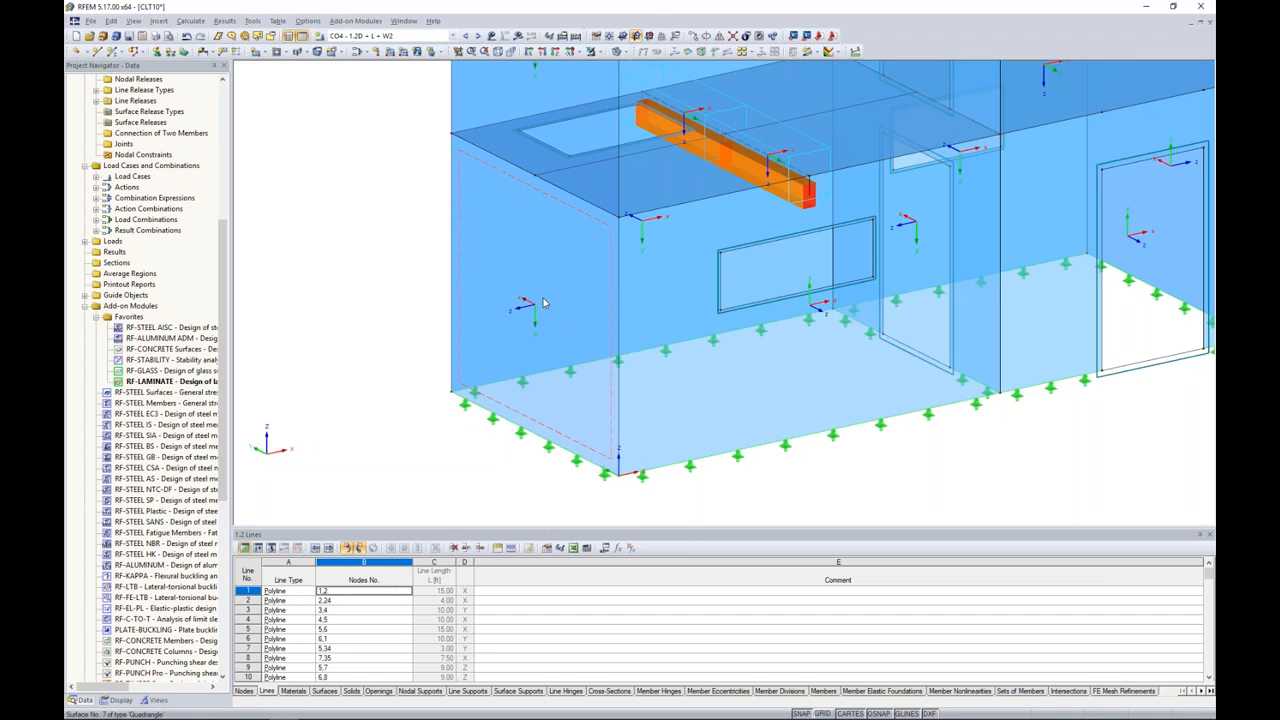
scroll(580, 302, "down", 5)
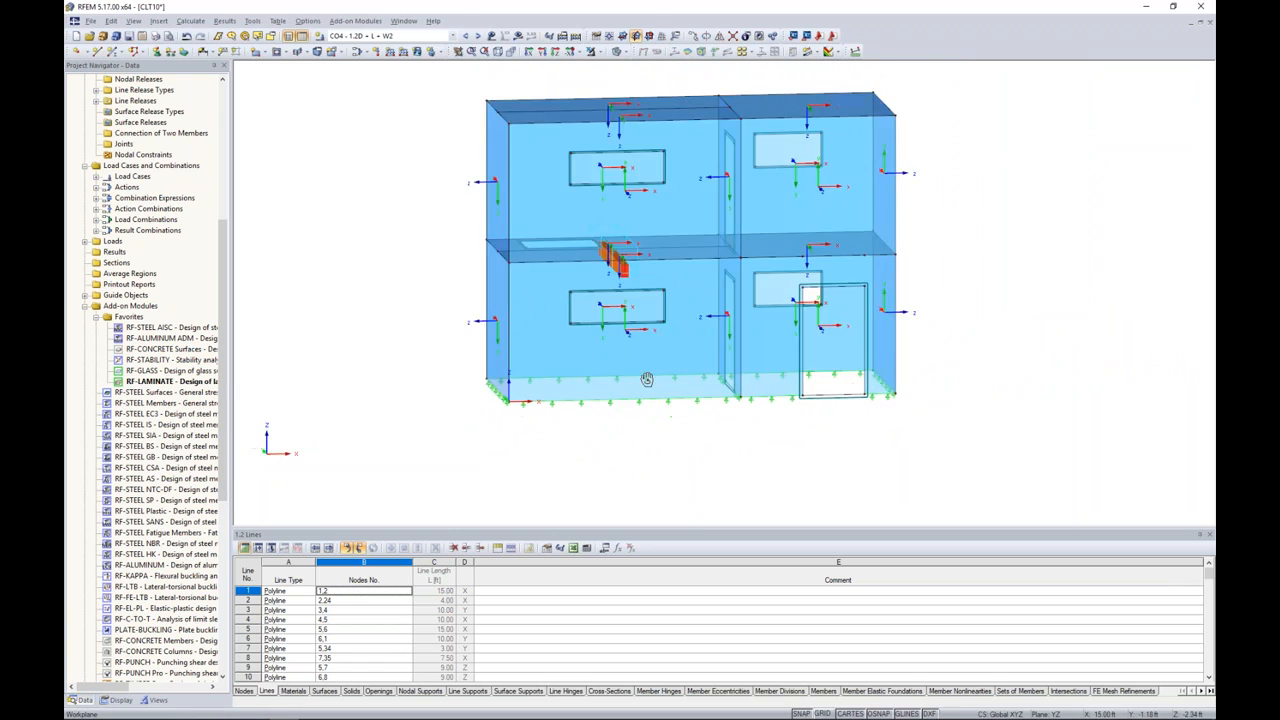
Align the local x-axis of wall surfaces 2-8 and 12-18 parallel to vertical line 12
left_click_drag(964, 346, 458, 304)
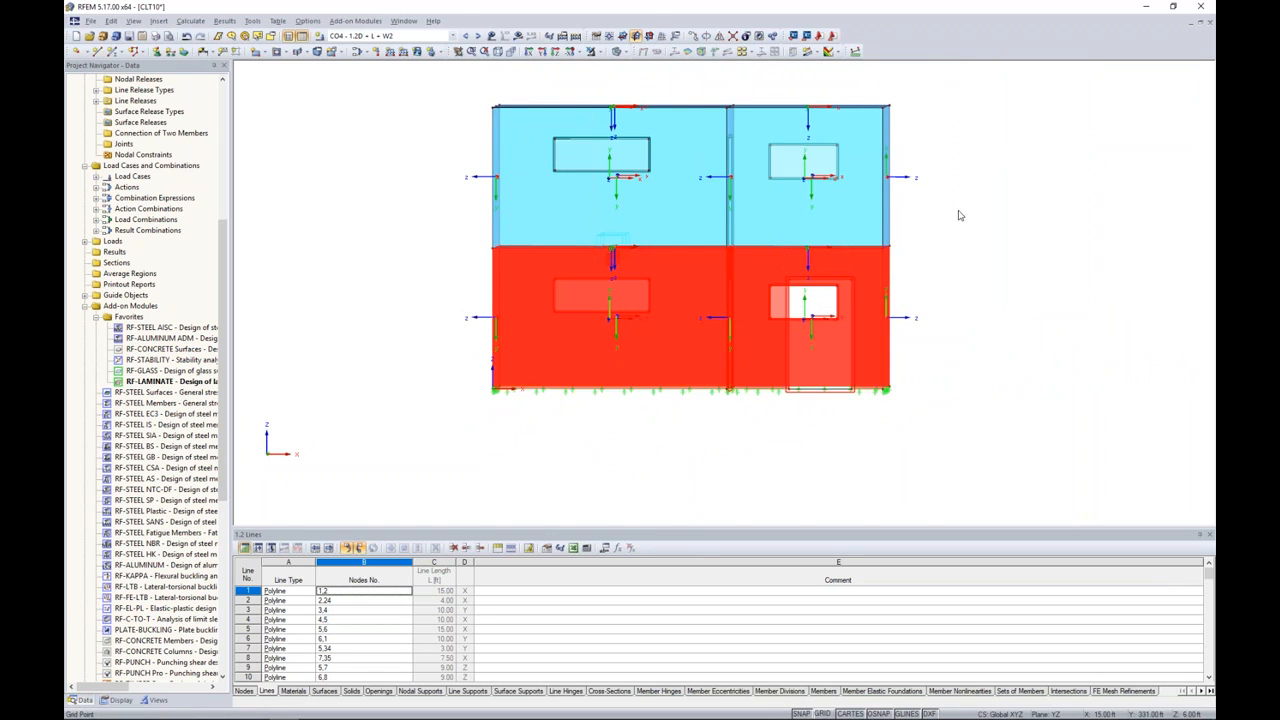
left_click_drag(960, 213, 455, 145)
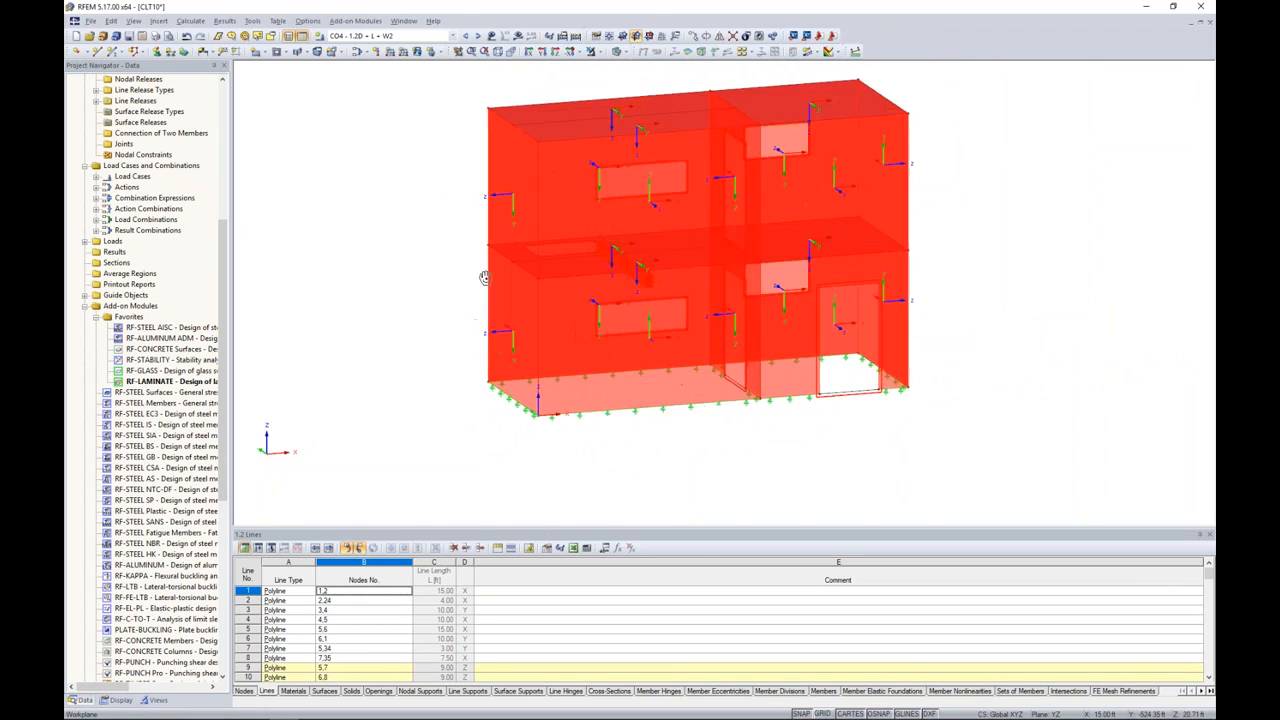
double_click(855, 141)
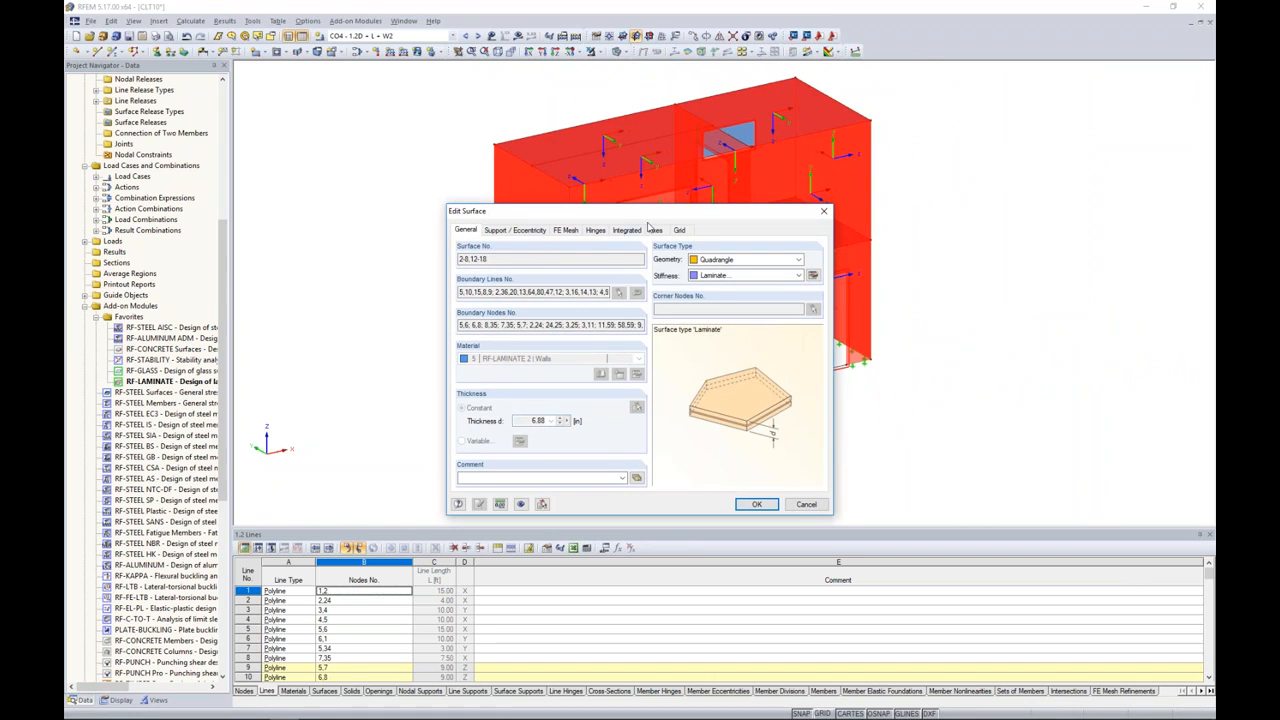
left_click(656, 231)
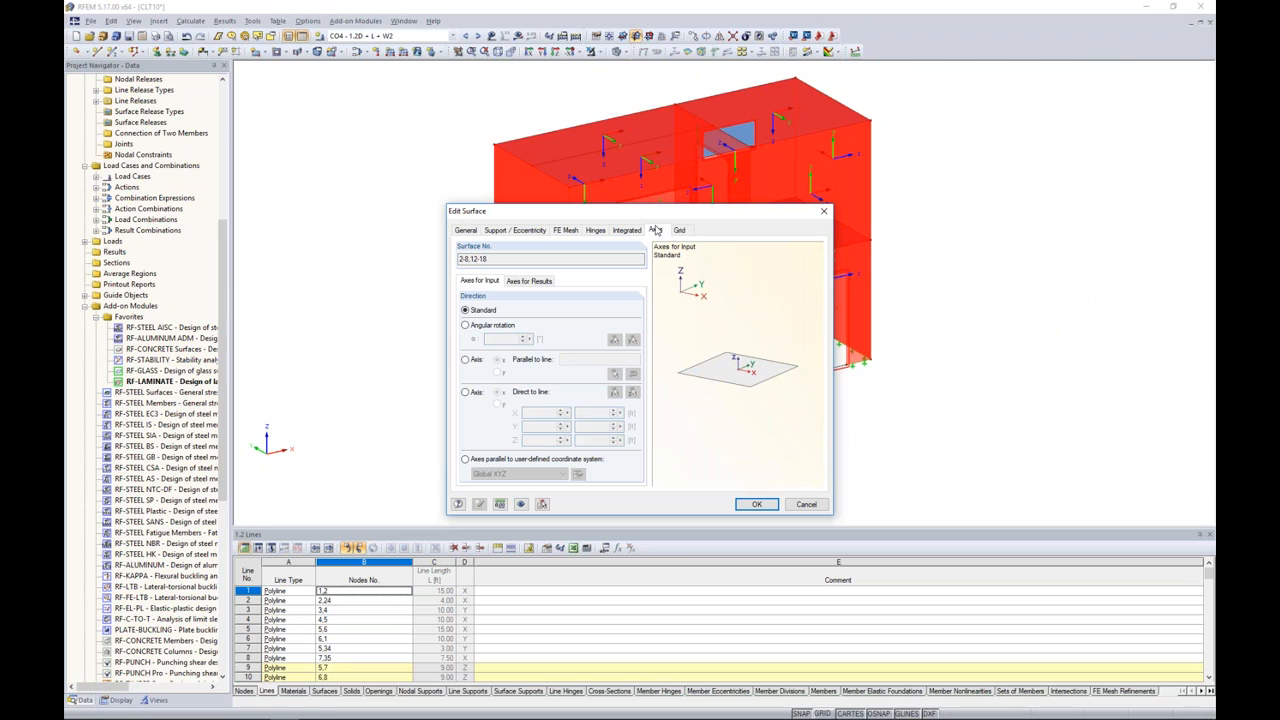
left_click(465, 359)
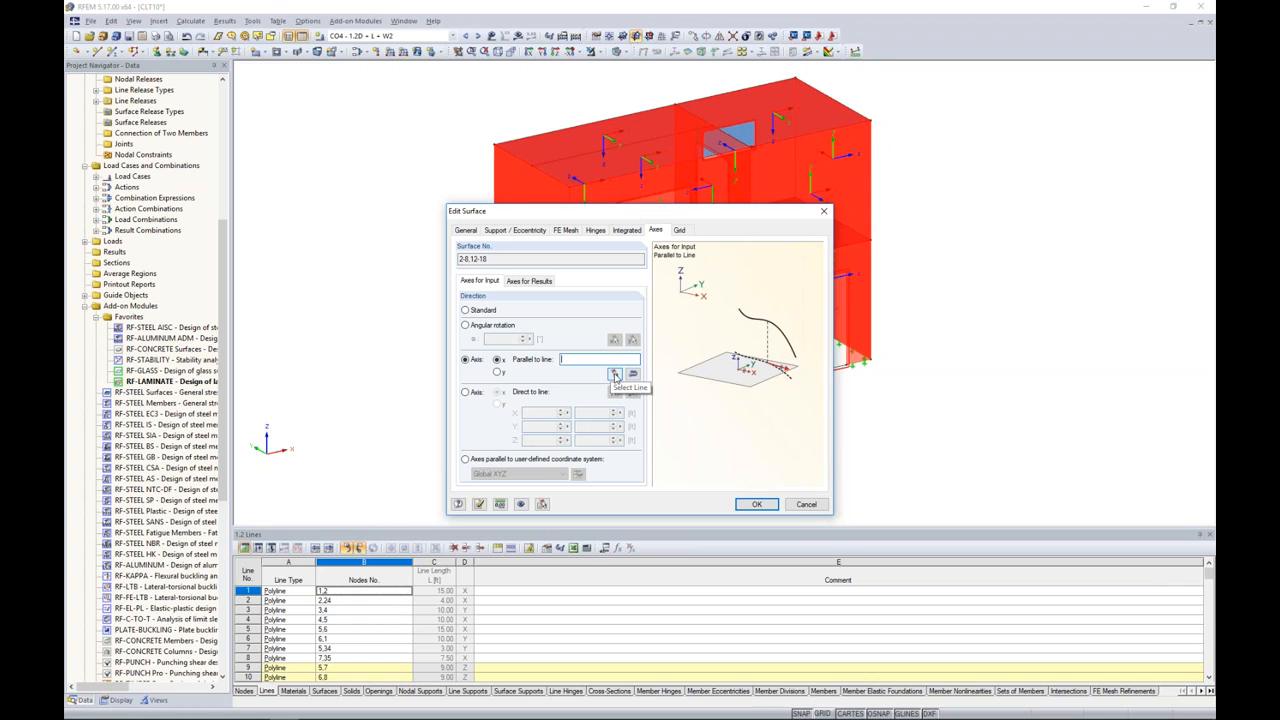
left_click(615, 375)
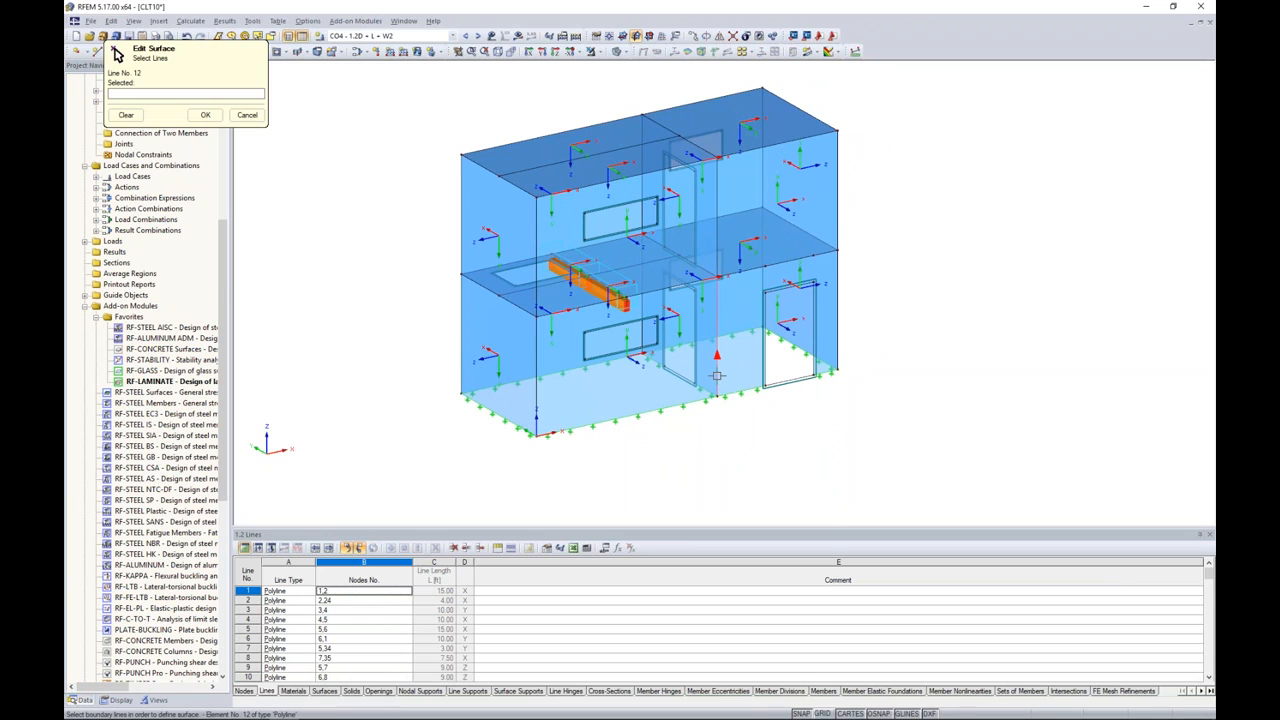
left_click(717, 375)
left_click(205, 115)
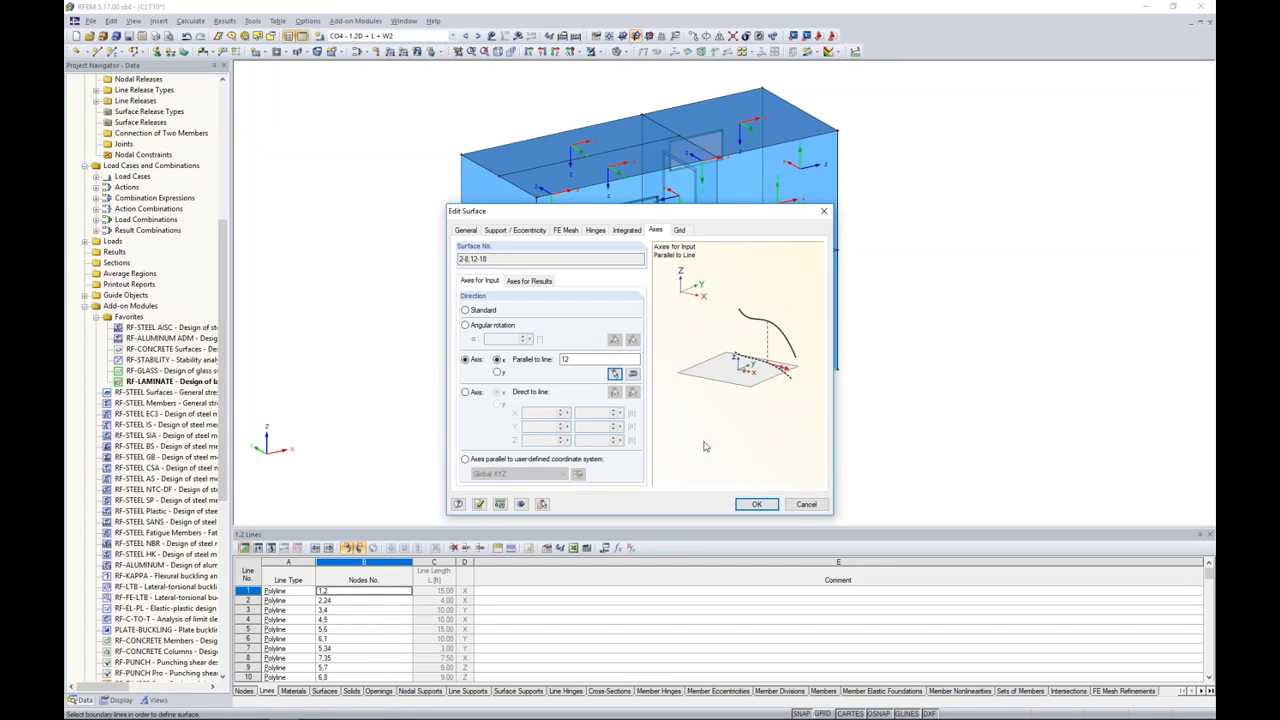
left_click(756, 503)
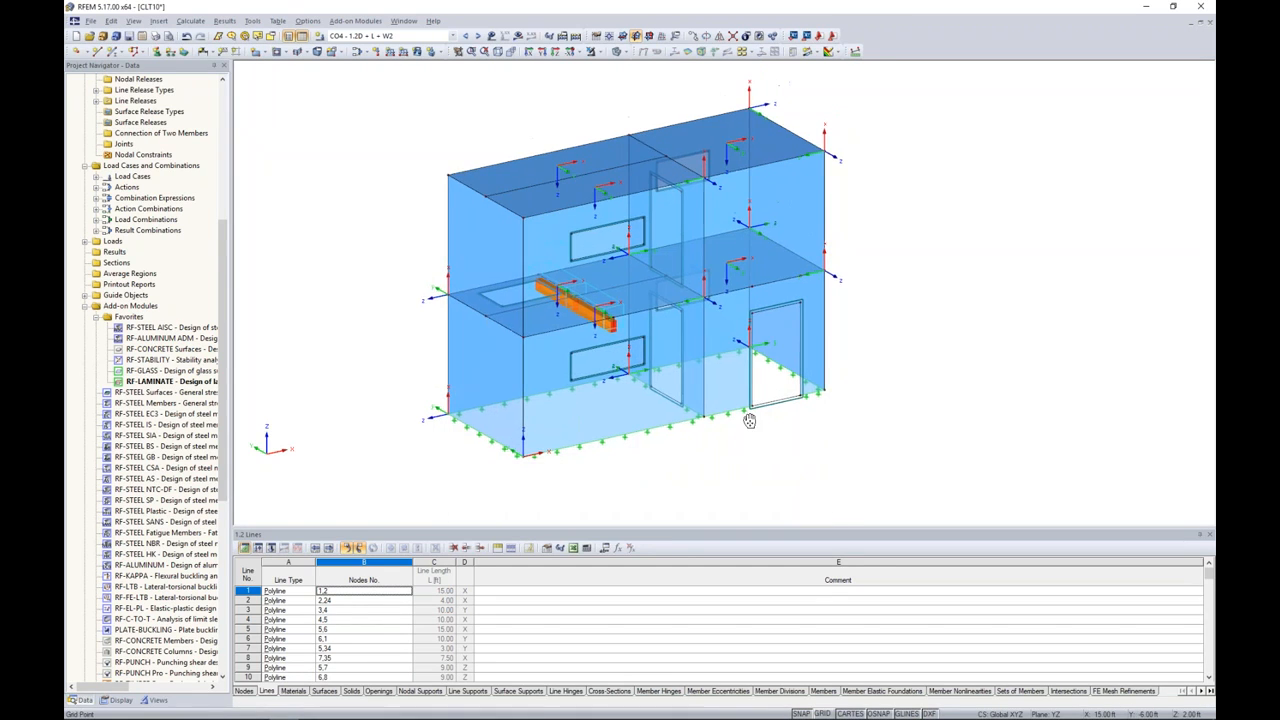
Check the new wall axis orientation and turn off the display of the surfaces' local axis systems
scroll(685, 385, "up", 3)
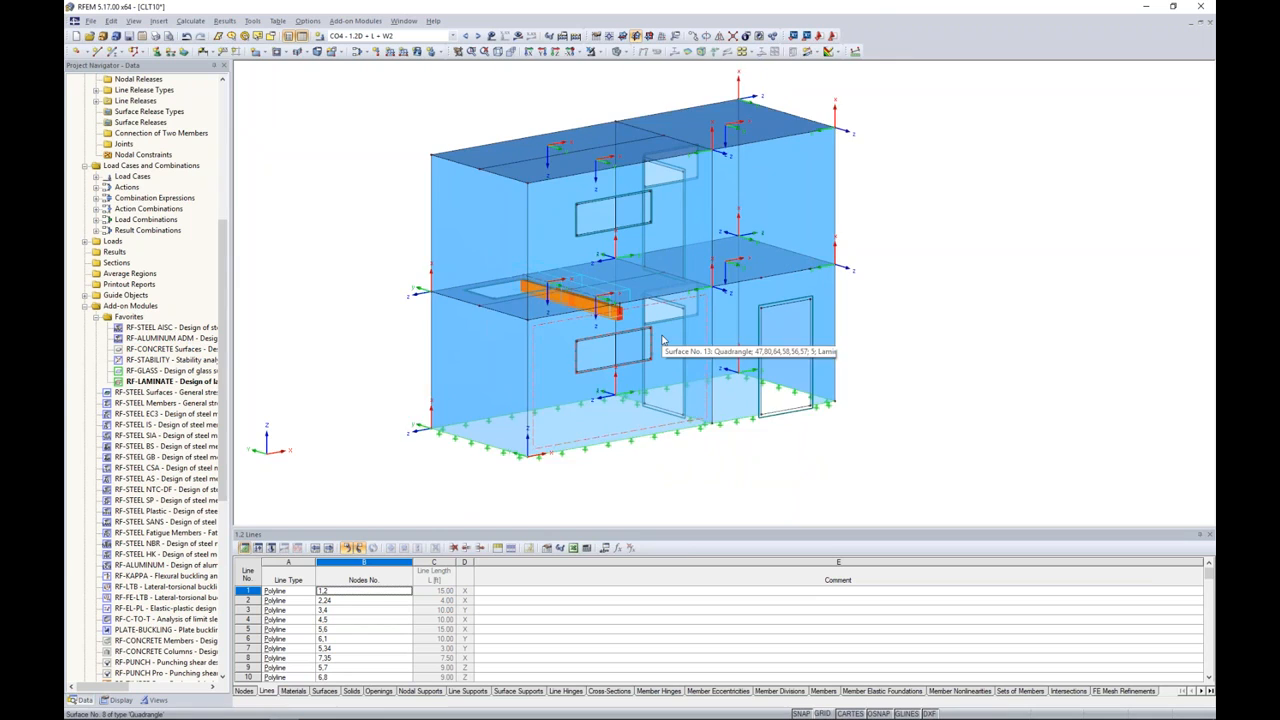
scroll(766, 378, "up", 2)
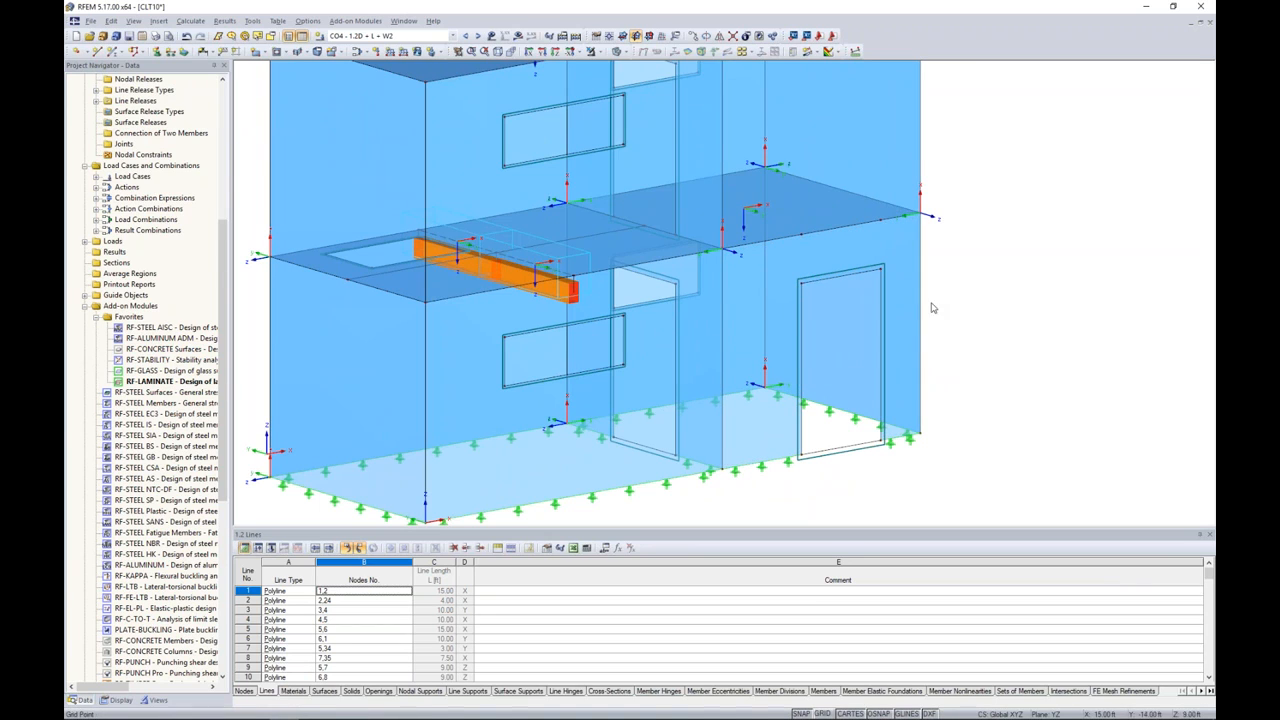
right_click(902, 285)
left_click(933, 527)
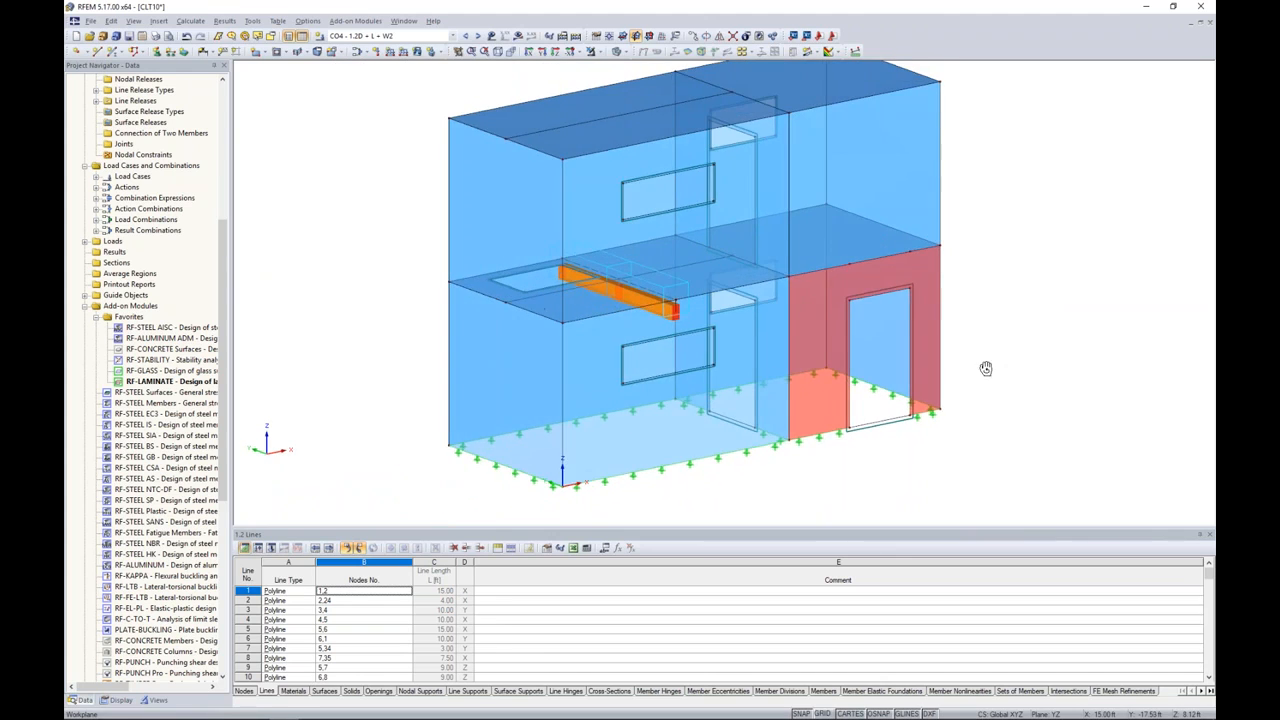
left_click(950, 312)
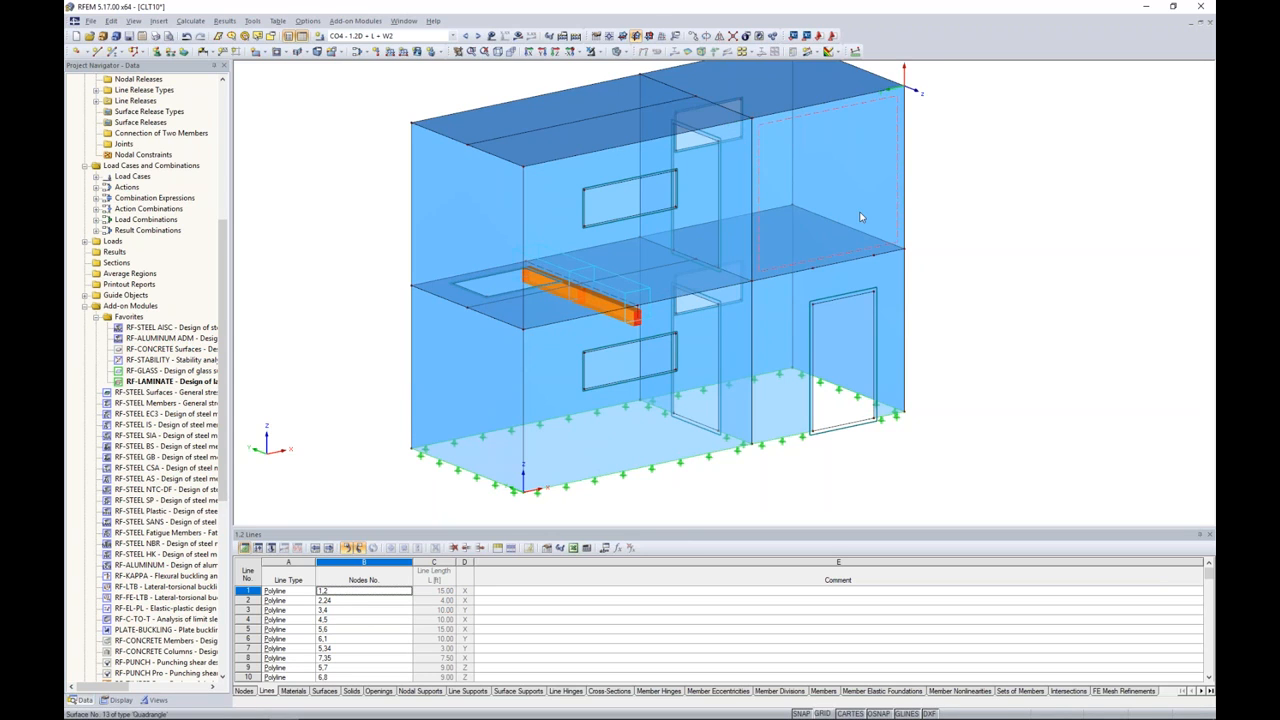
Start the graphical assignment of line hinges and create a hinge with a ux spring constant of 50 kip/ft² and a rotational release about x
middle_click_drag(1031, 405, 926, 357, "ctrl")
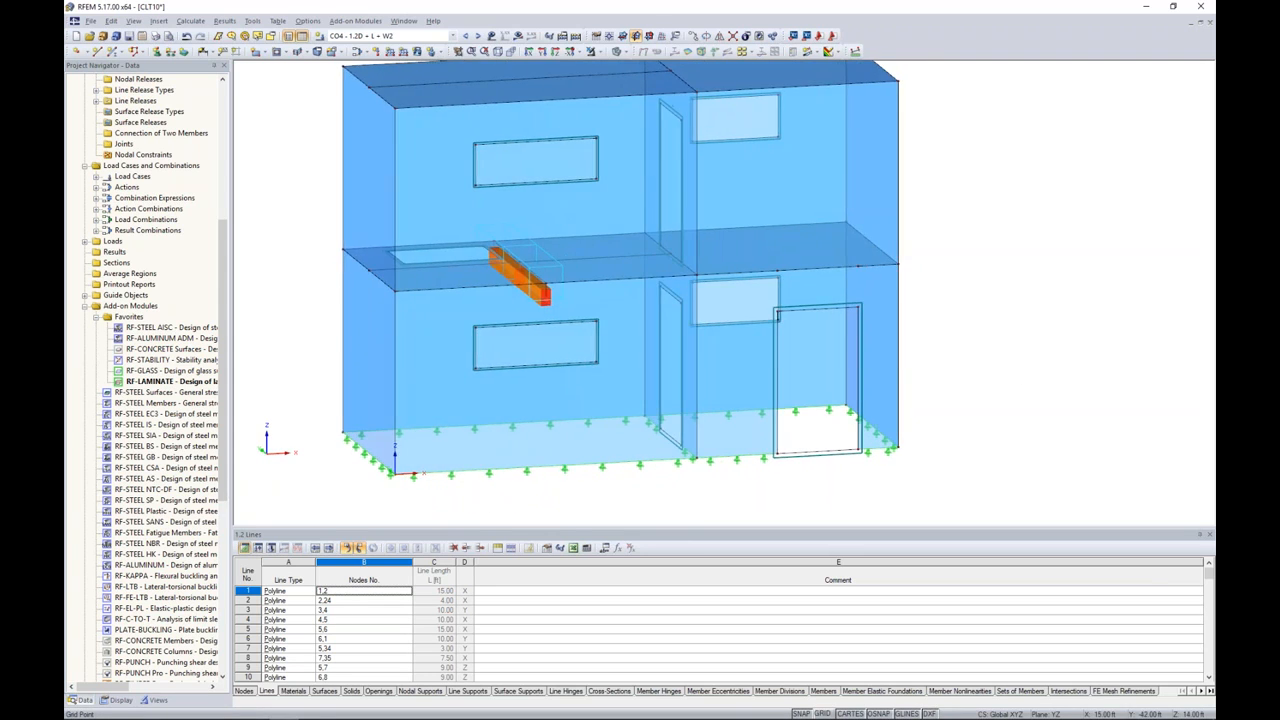
left_click_drag(226, 360, 226, 195)
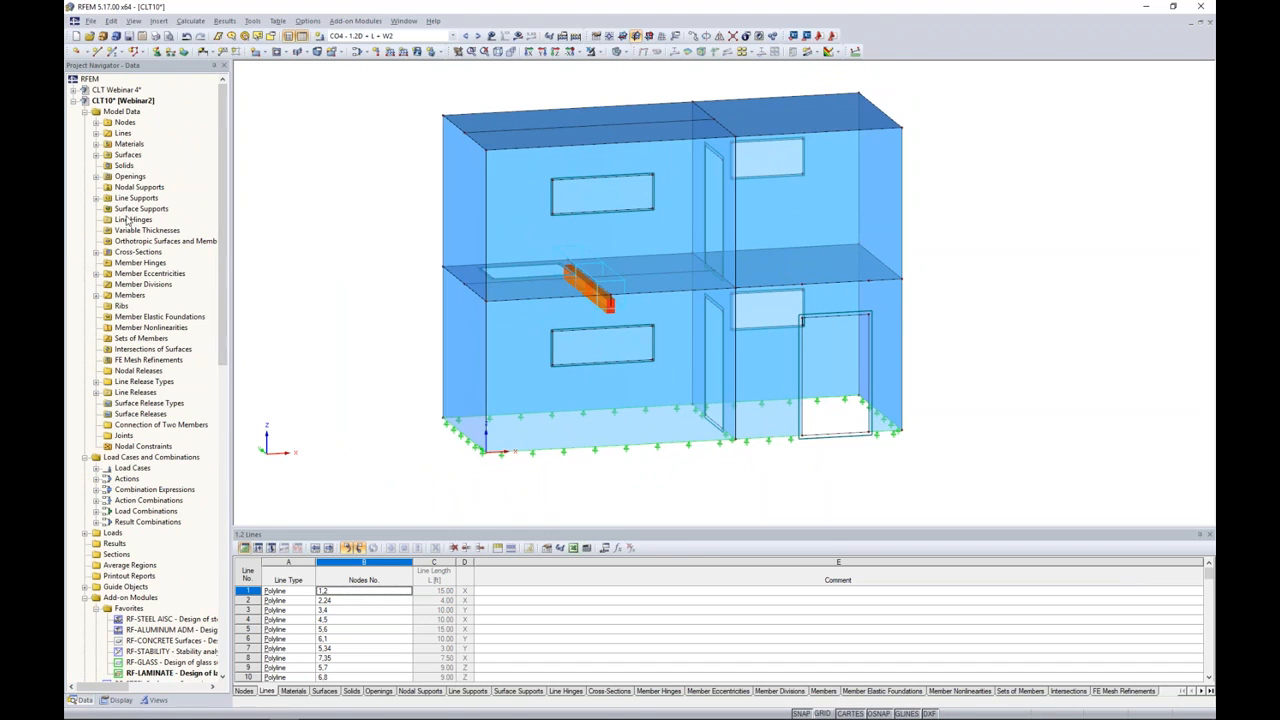
left_click(158, 21)
mouse_move(167, 40)
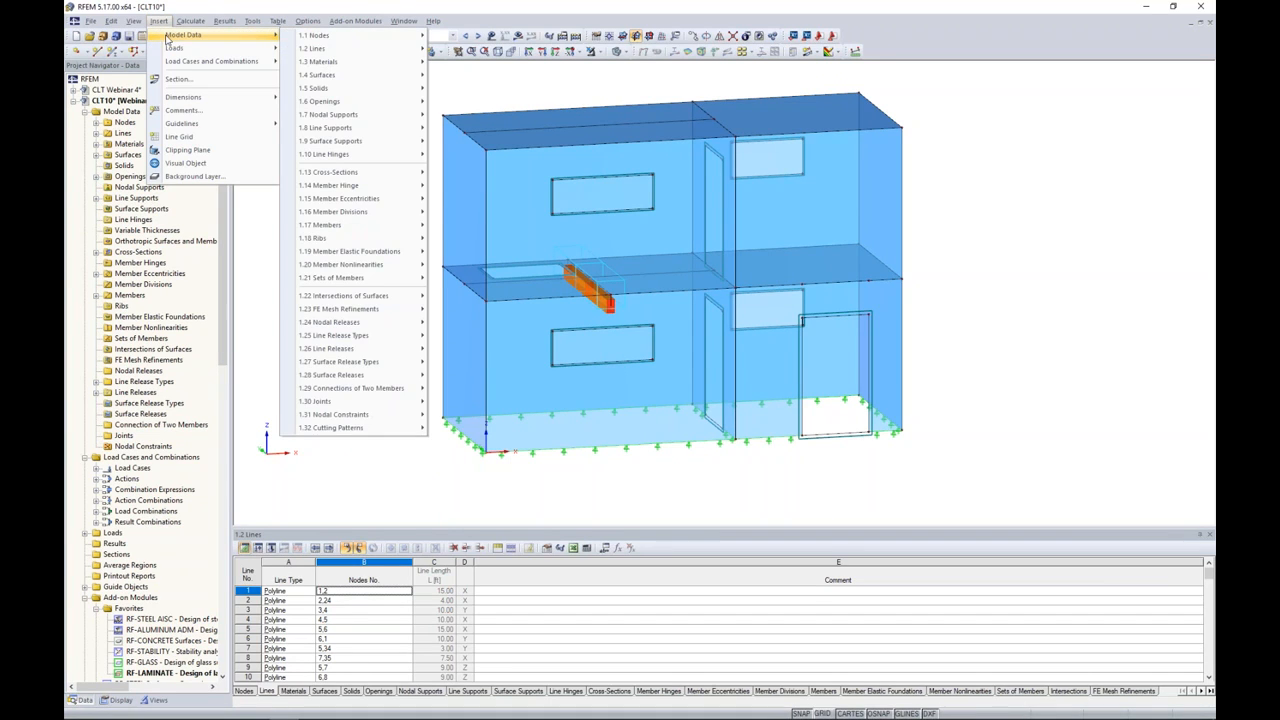
mouse_move(338, 158)
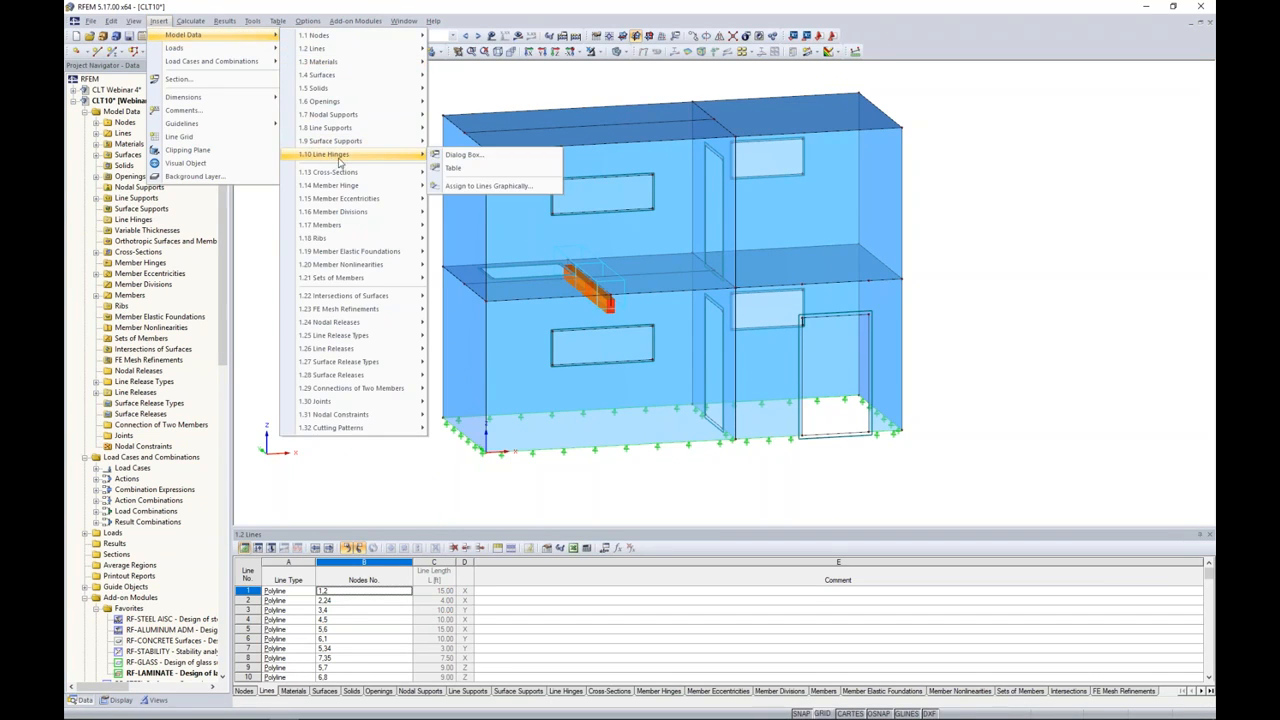
left_click(463, 187)
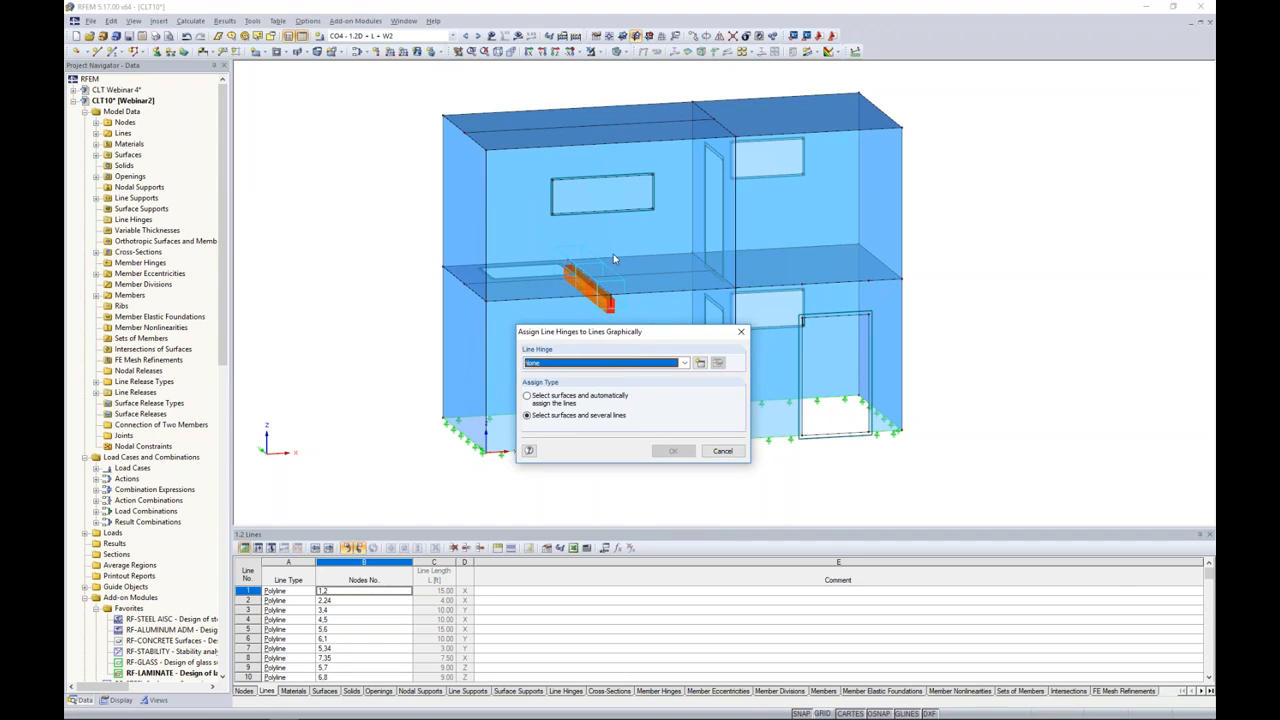
left_click_drag(617, 336, 617, 307)
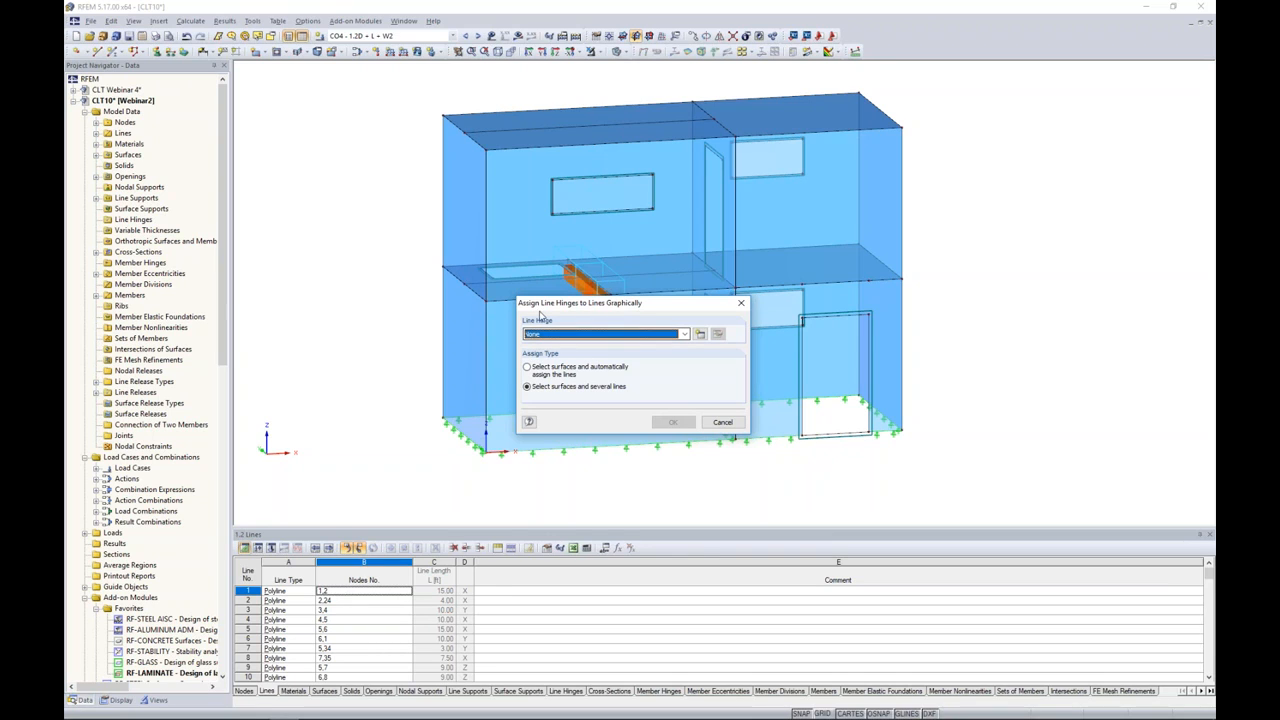
left_click(701, 336)
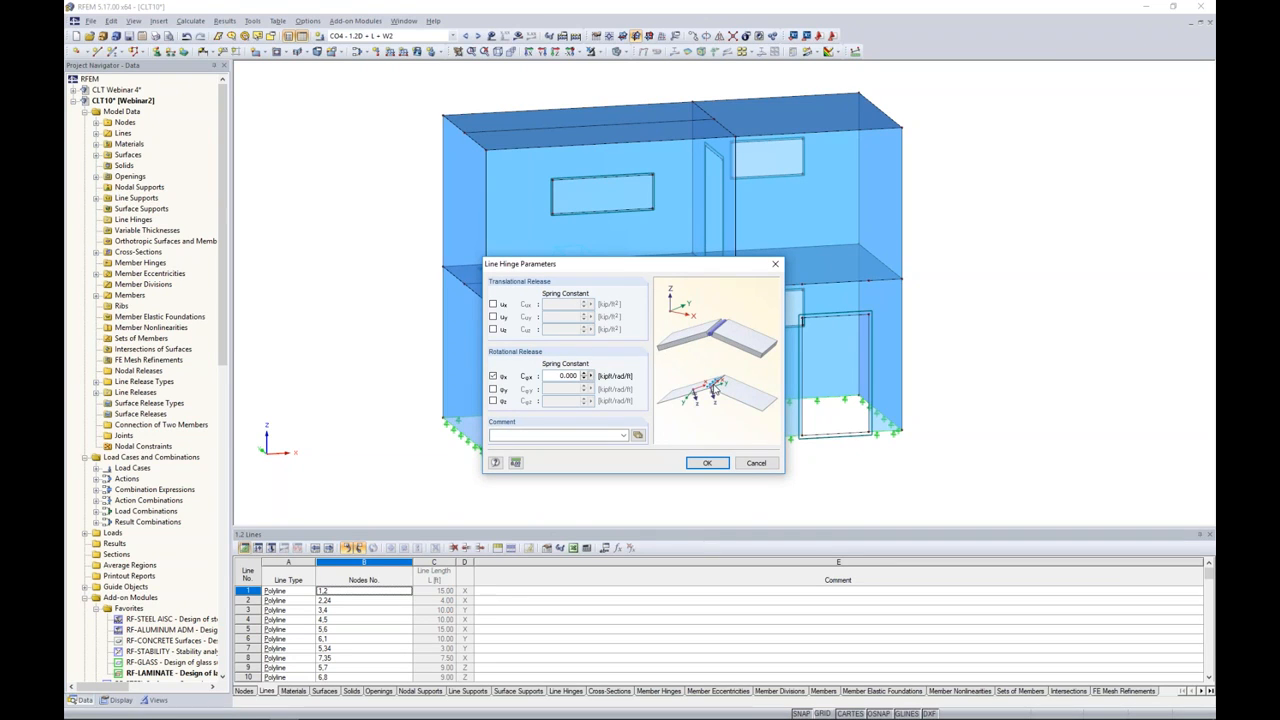
left_click(492, 304)
left_click_drag(558, 304, 621, 316)
type("50")
left_click(707, 462)
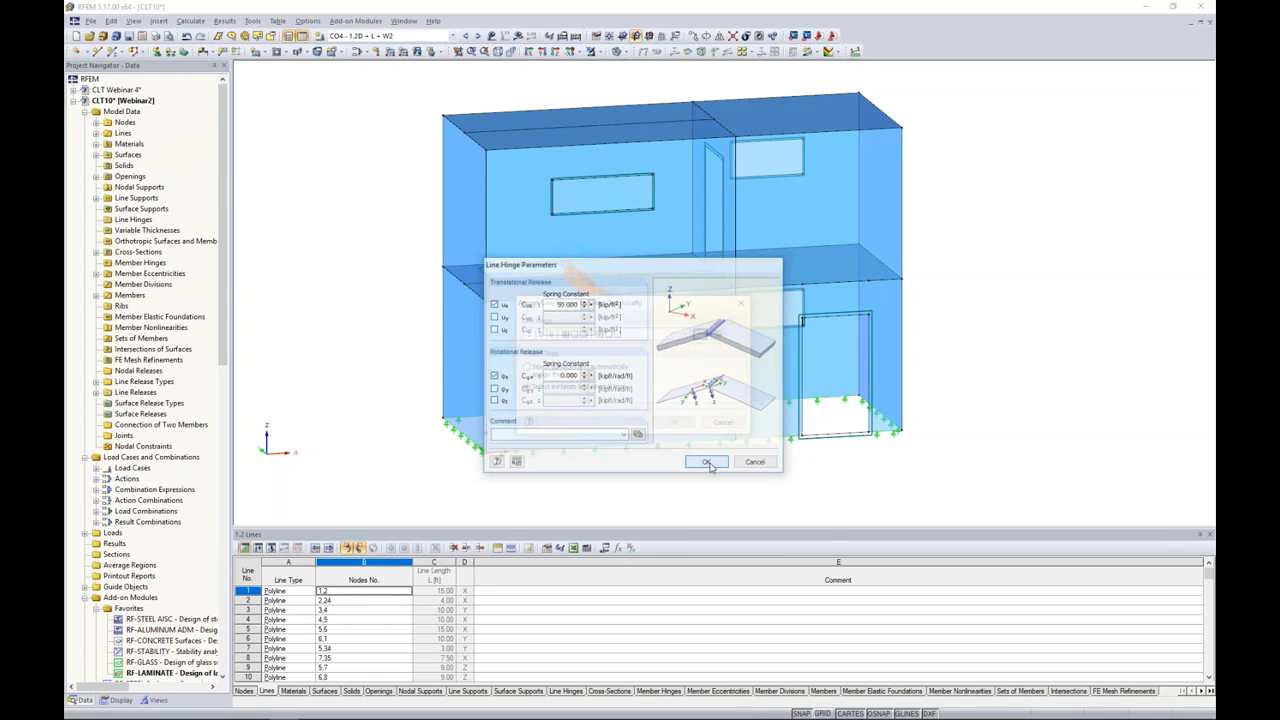
Assign the line hinge to the selected surfaces of both storeys, with their lines assigned automatically
left_click(528, 367)
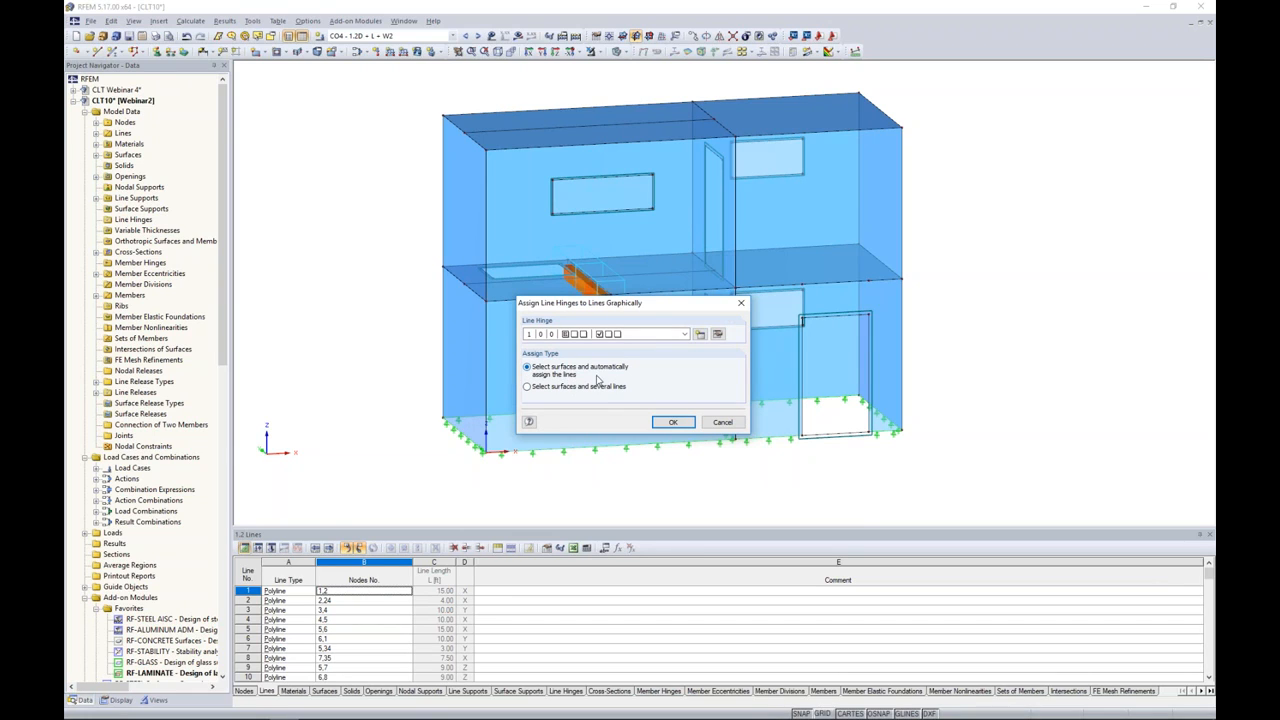
left_click(676, 423)
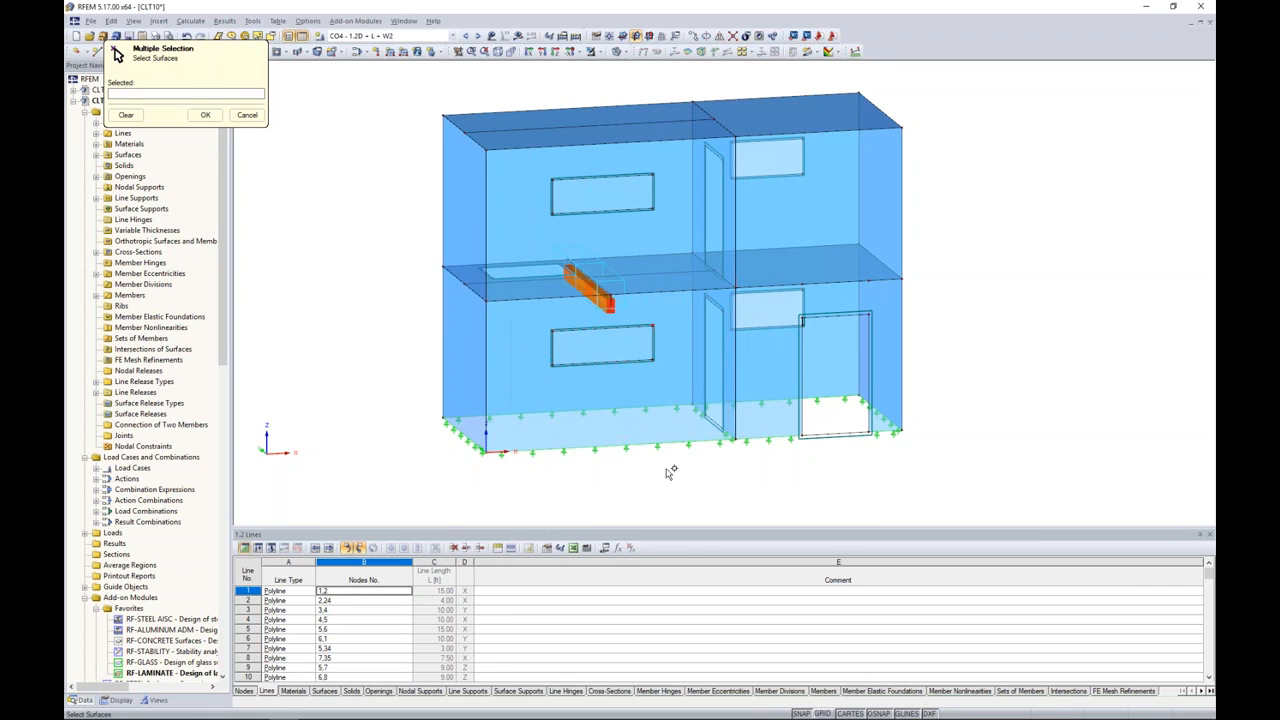
middle_click_drag(672, 473, 629, 449, "ctrl")
left_click_drag(642, 473, 580, 106)
left_click_drag(855, 478, 775, 106)
middle_click_drag(600, 330, 940, 444, "ctrl")
left_click(535, 410)
left_click(815, 440)
left_click(204, 115)
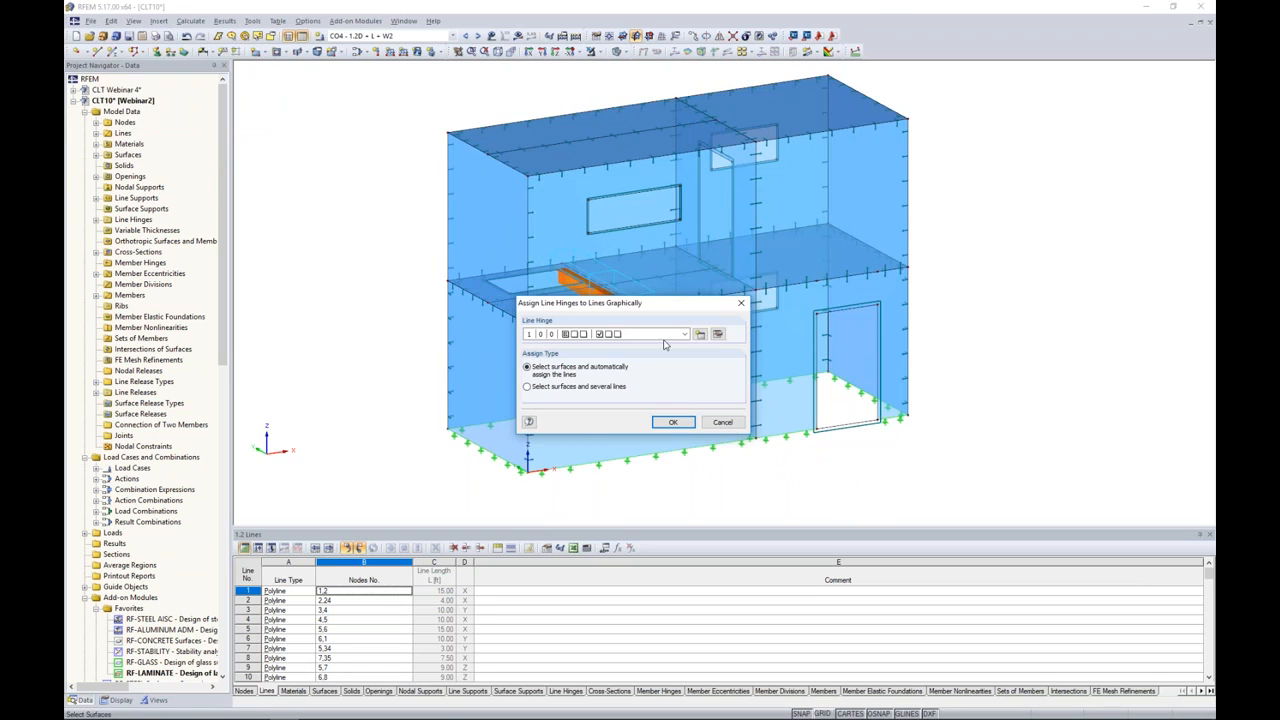
left_click(722, 422)
Examine which surface each line hinge acts on along the vertical wall edges of the lower storey
scroll(528, 460, "up", 3)
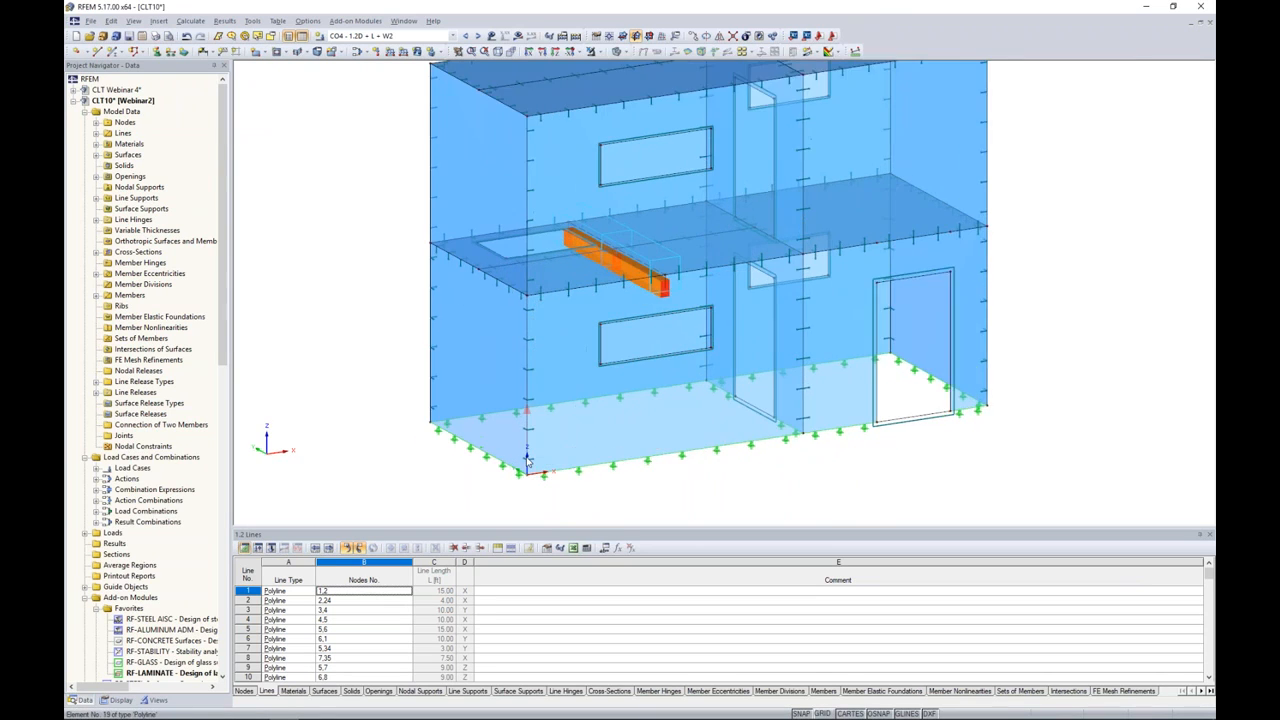
scroll(528, 460, "up", 4)
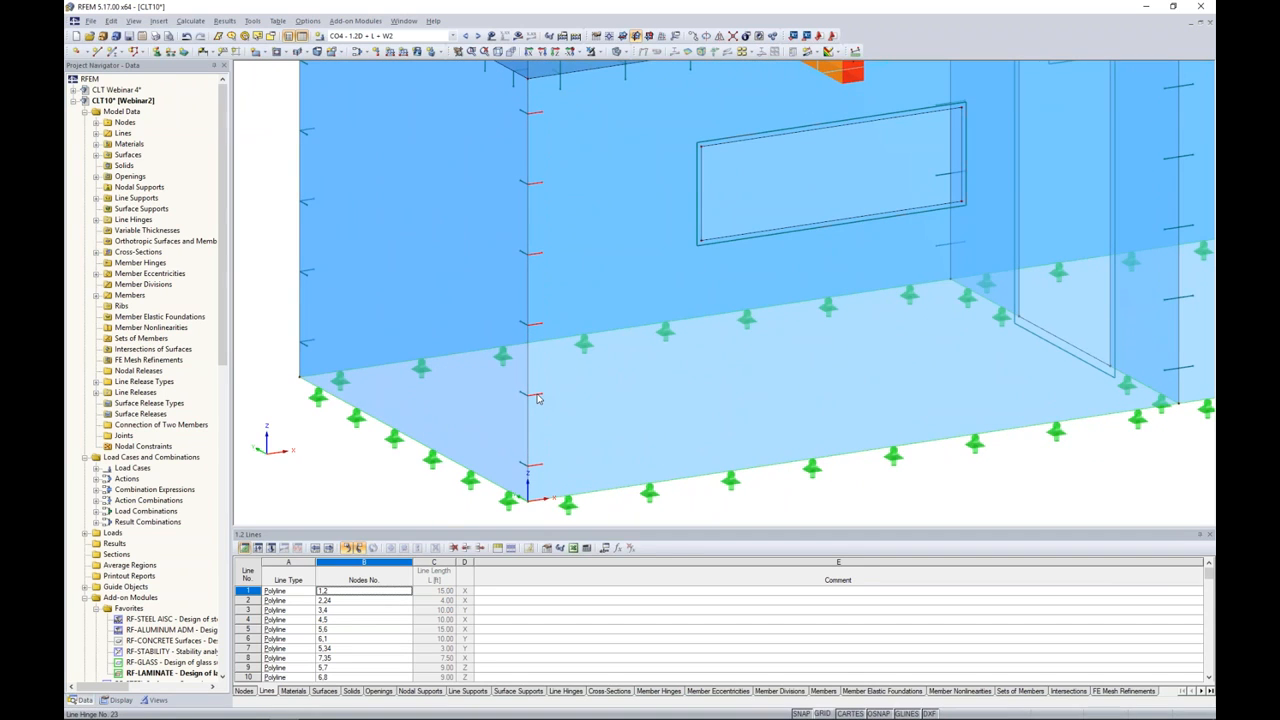
scroll(538, 398, "down", 6)
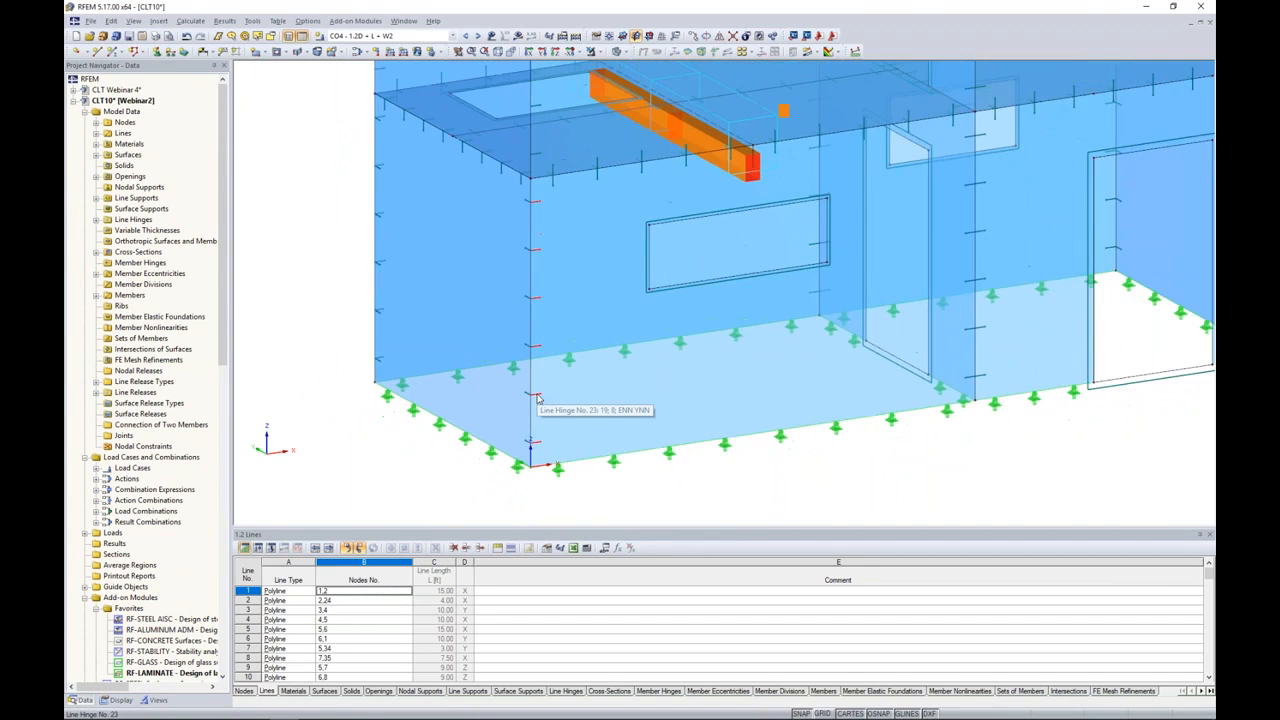
scroll(586, 385, "up", 4)
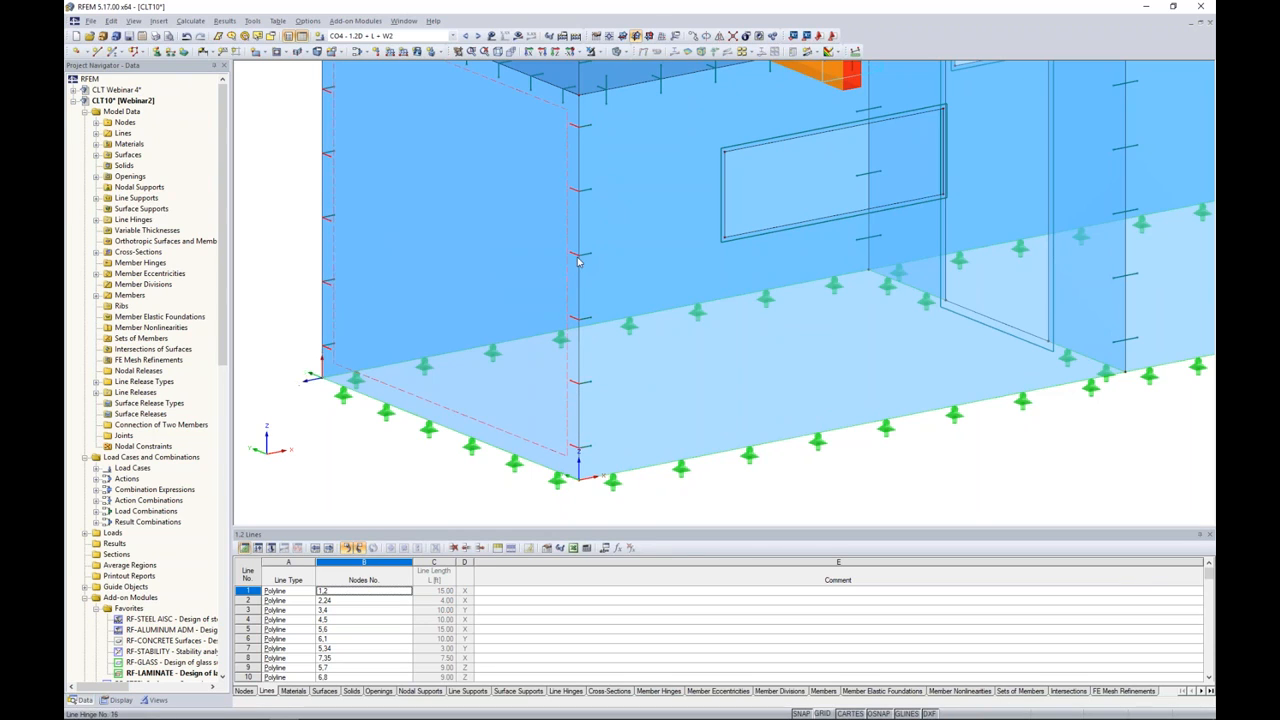
left_click(499, 260)
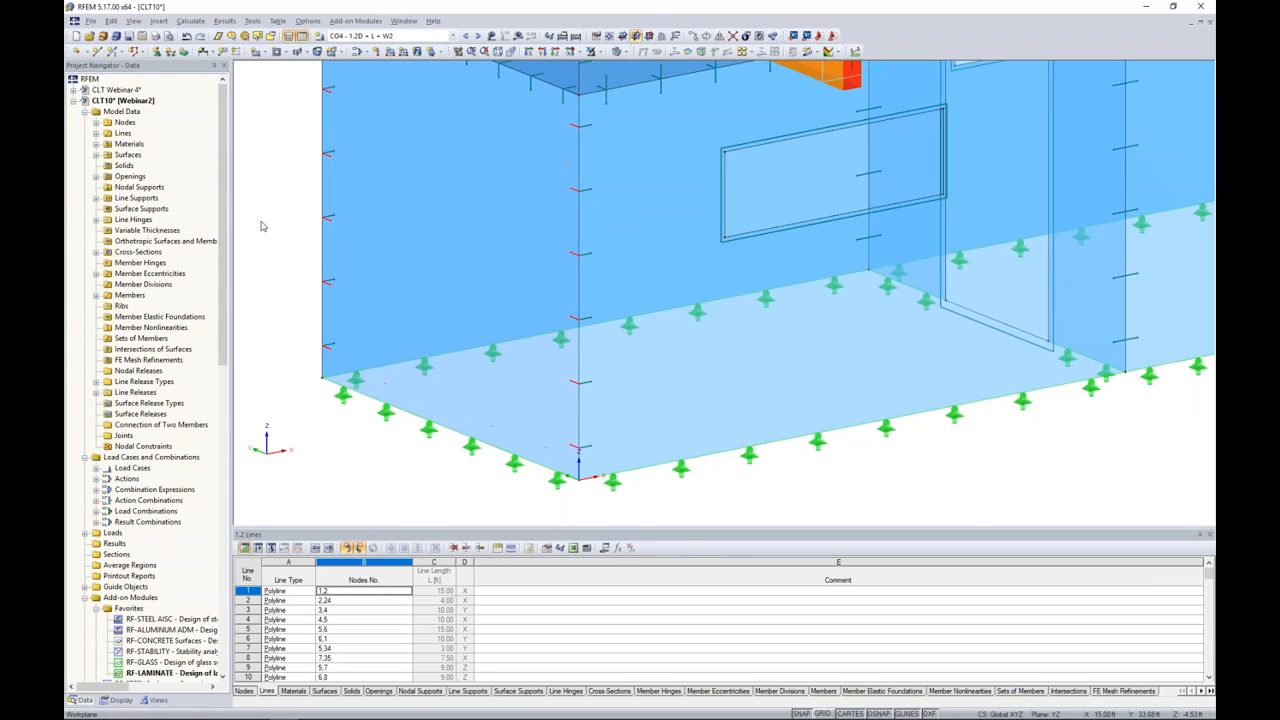
scroll(355, 255, "down", 2)
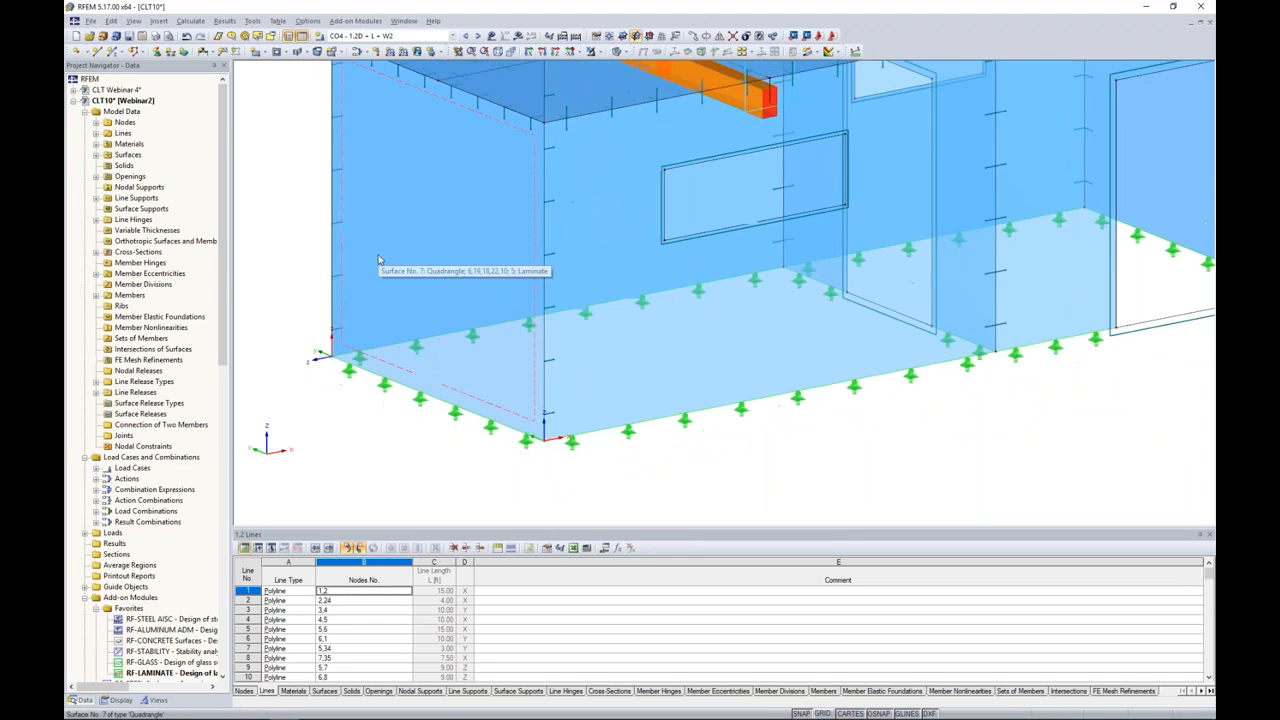
key("Escape")
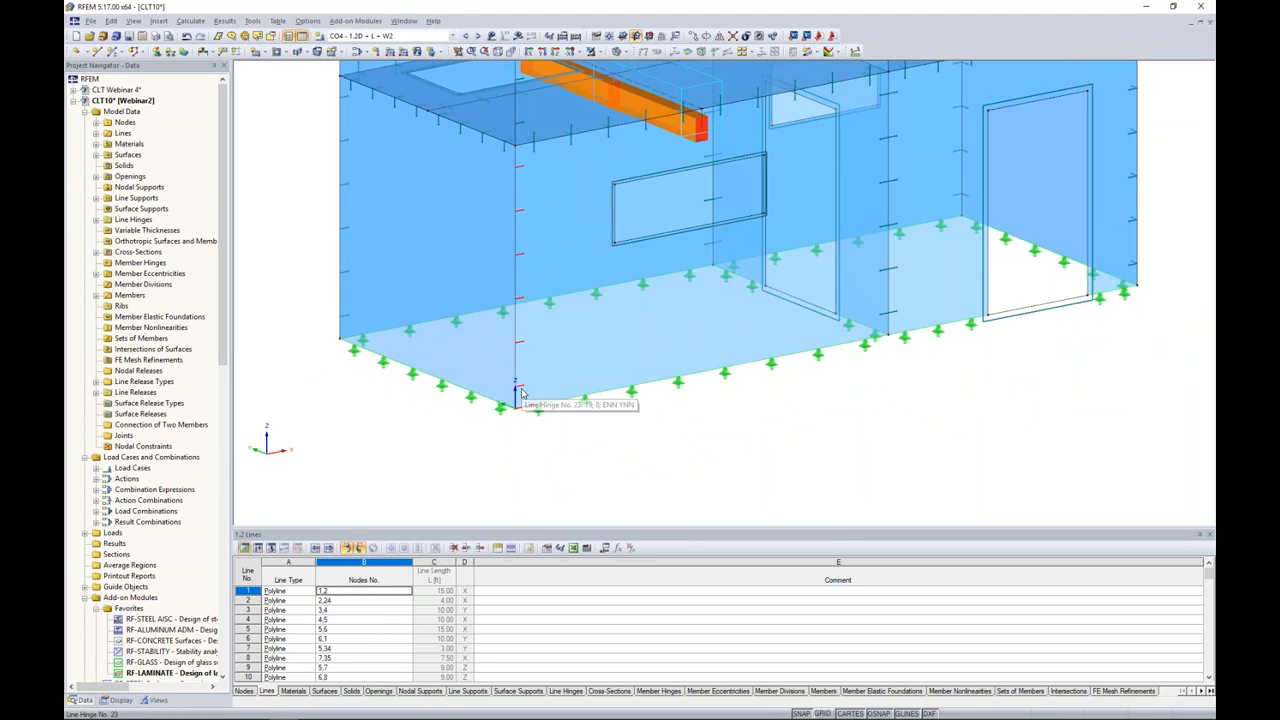
left_click(524, 355)
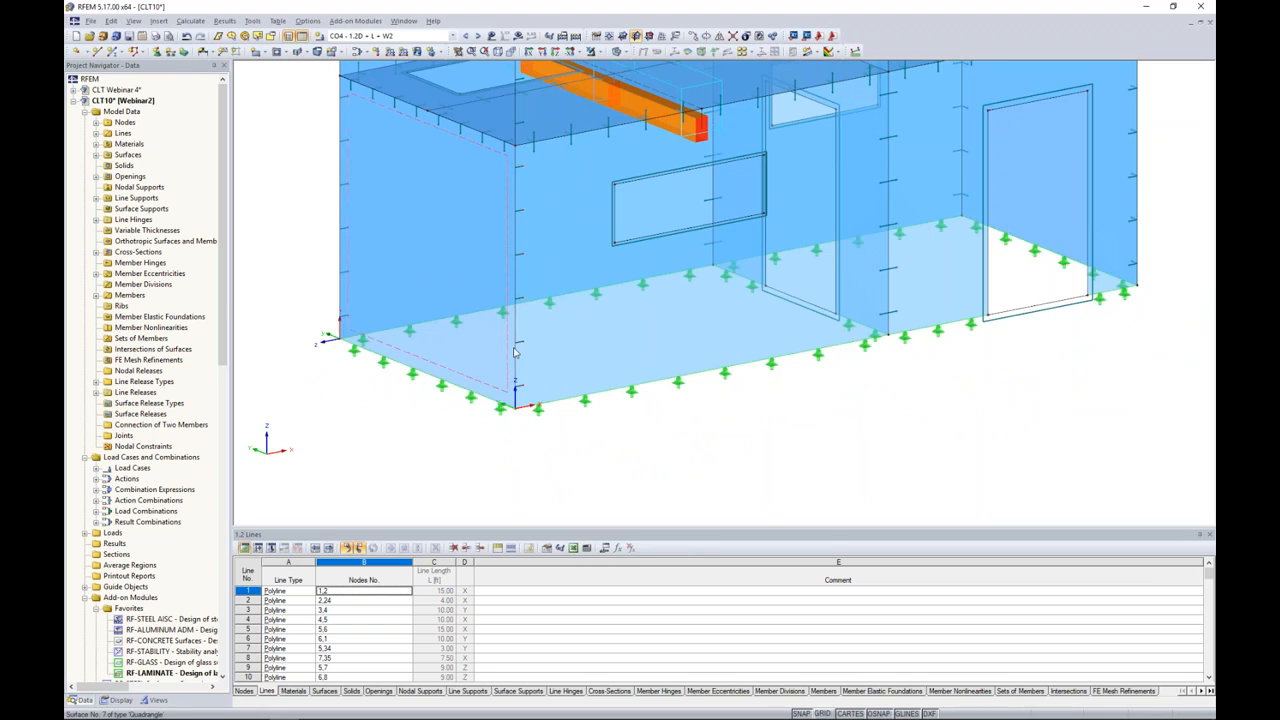
middle_click_drag(703, 418, 610, 418, "ctrl")
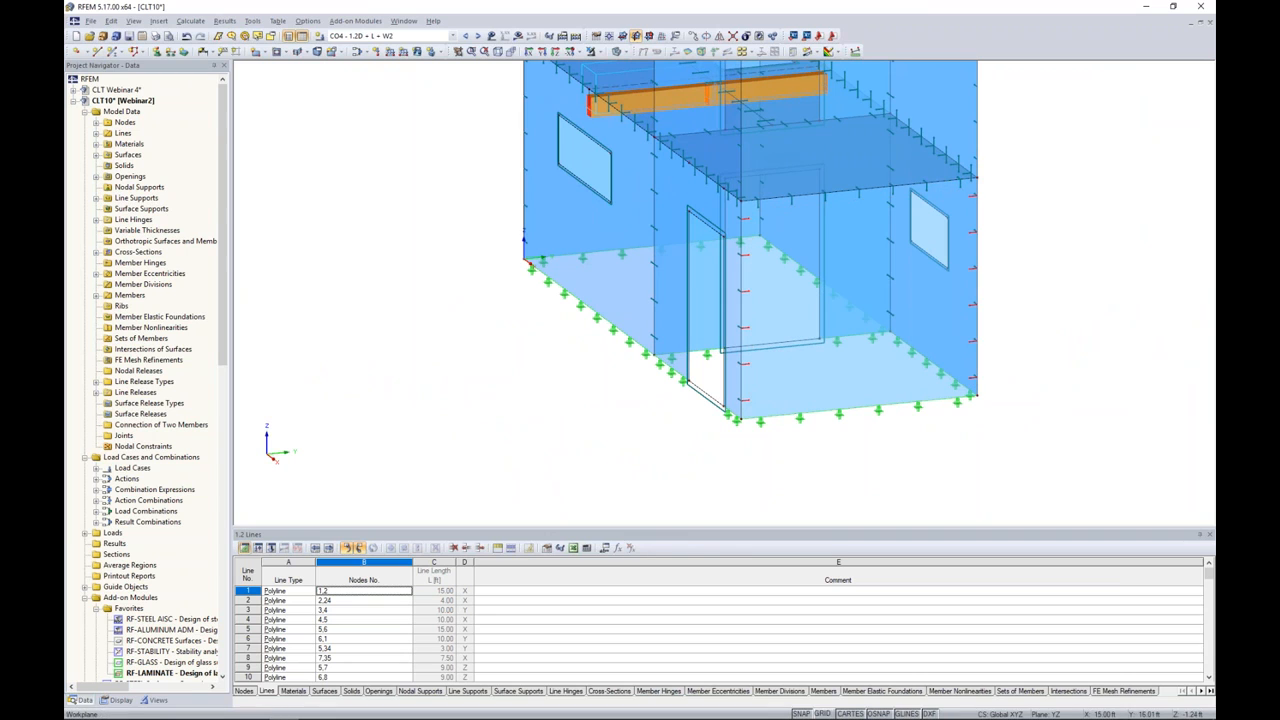
Examine the line hinges along the roof and floor edges and where the roof panels meet
middle_click_drag(540, 287, 708, 208, "ctrl")
scroll(708, 208, "up", 5)
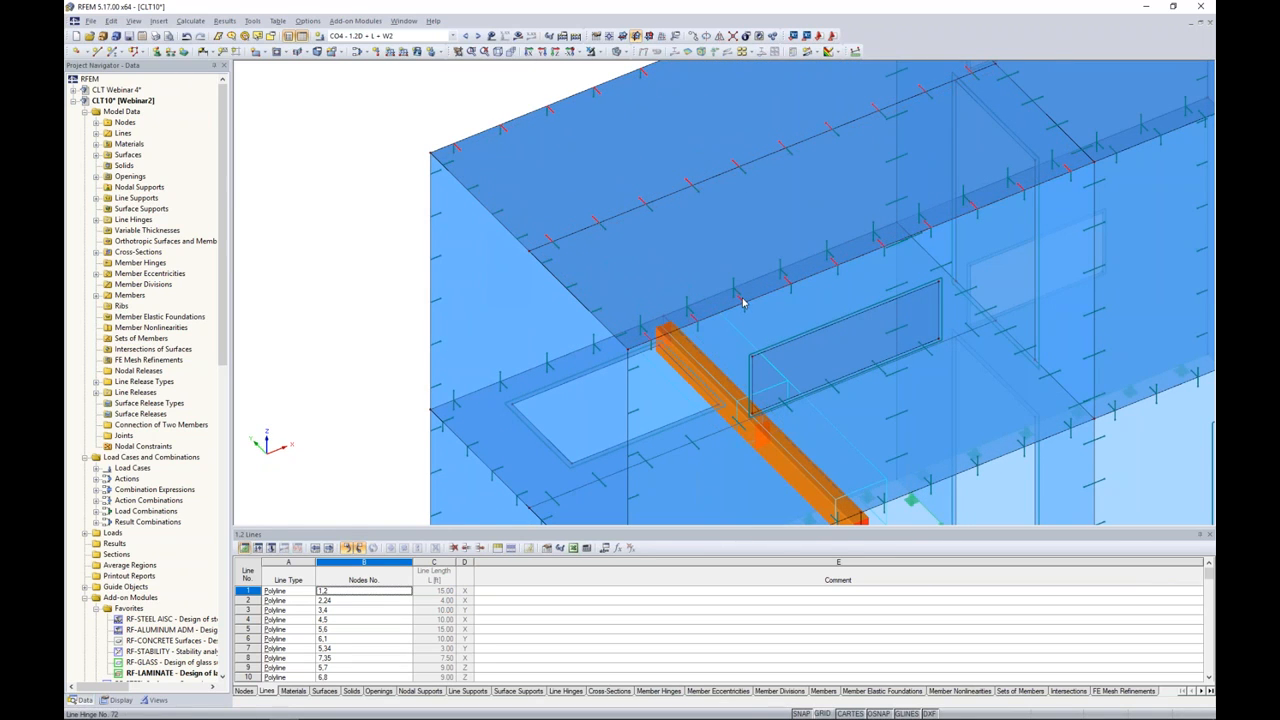
middle_click_drag(743, 302, 698, 167, "ctrl")
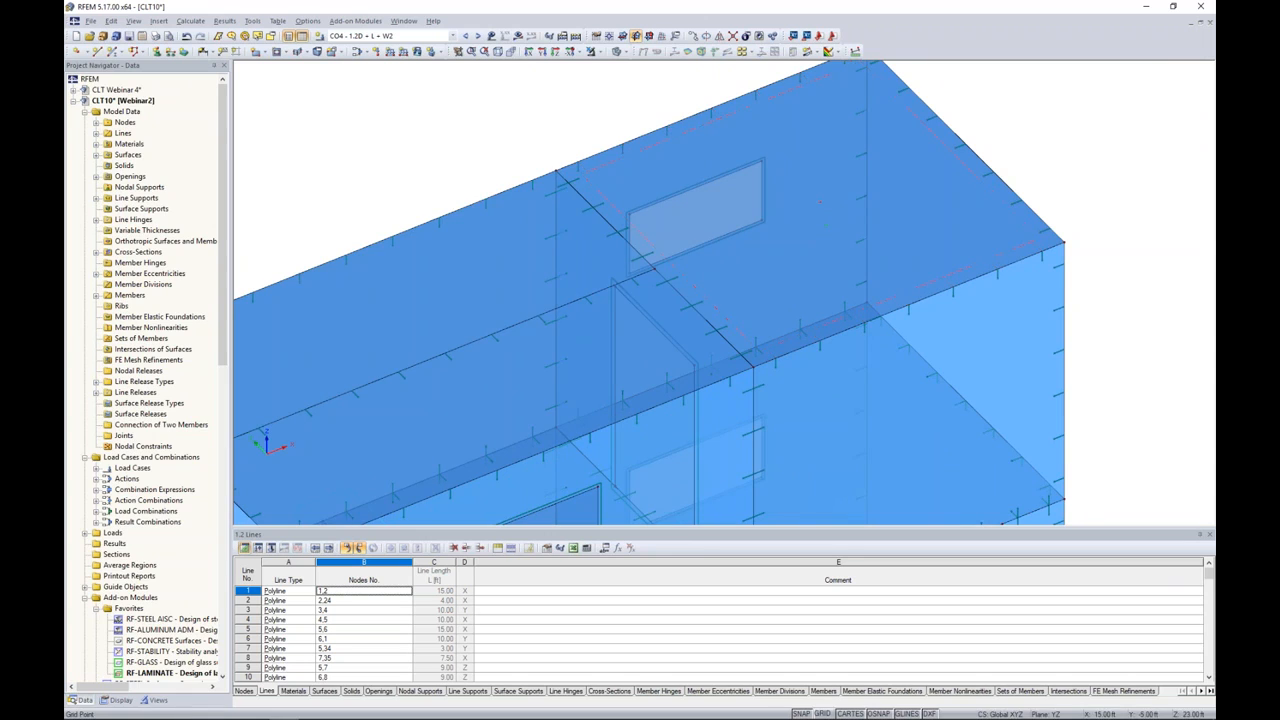
scroll(858, 323, "down", 4)
middle_click_drag(851, 330, 914, 277, "ctrl")
key("F7")
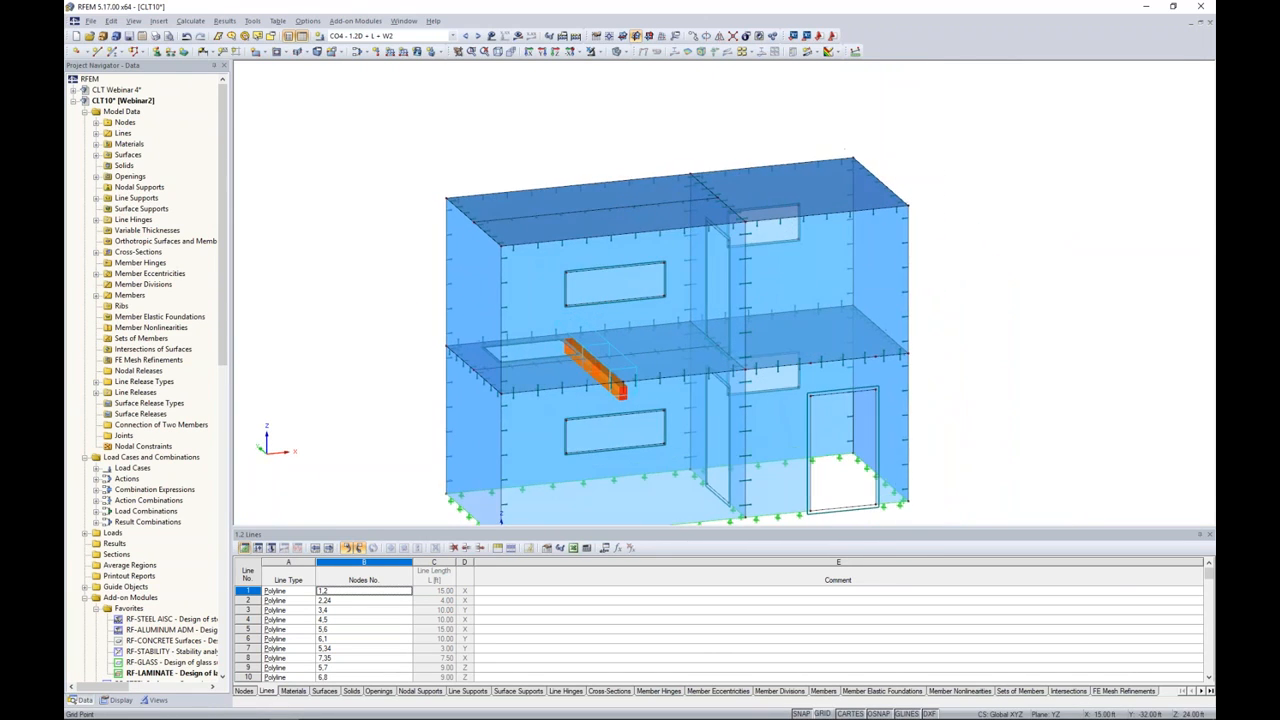
Hide the upper storey's objects and examine the line hinges along the intermediate floor's edges and panel joints
left_click_drag(962, 304, 460, 150)
left_click(600, 52)
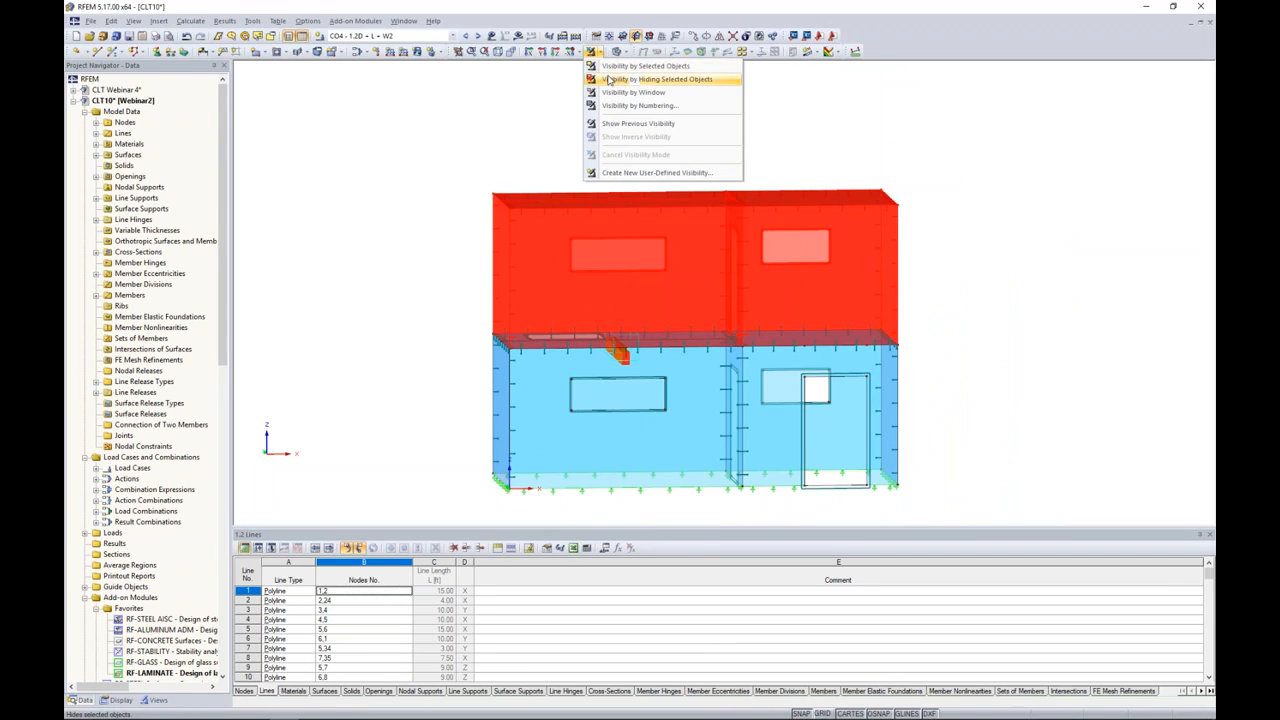
left_click(612, 80)
key("F4")
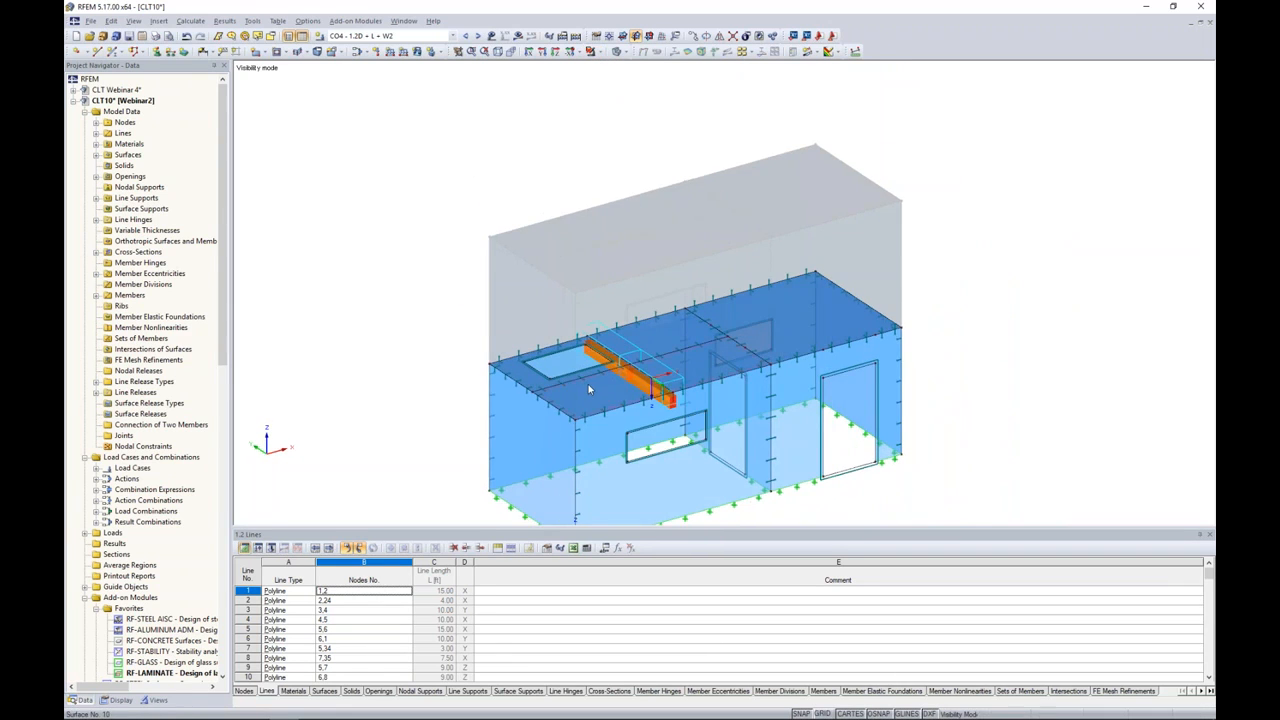
scroll(588, 384, "up", 5)
middle_click_drag(510, 358, 500, 318)
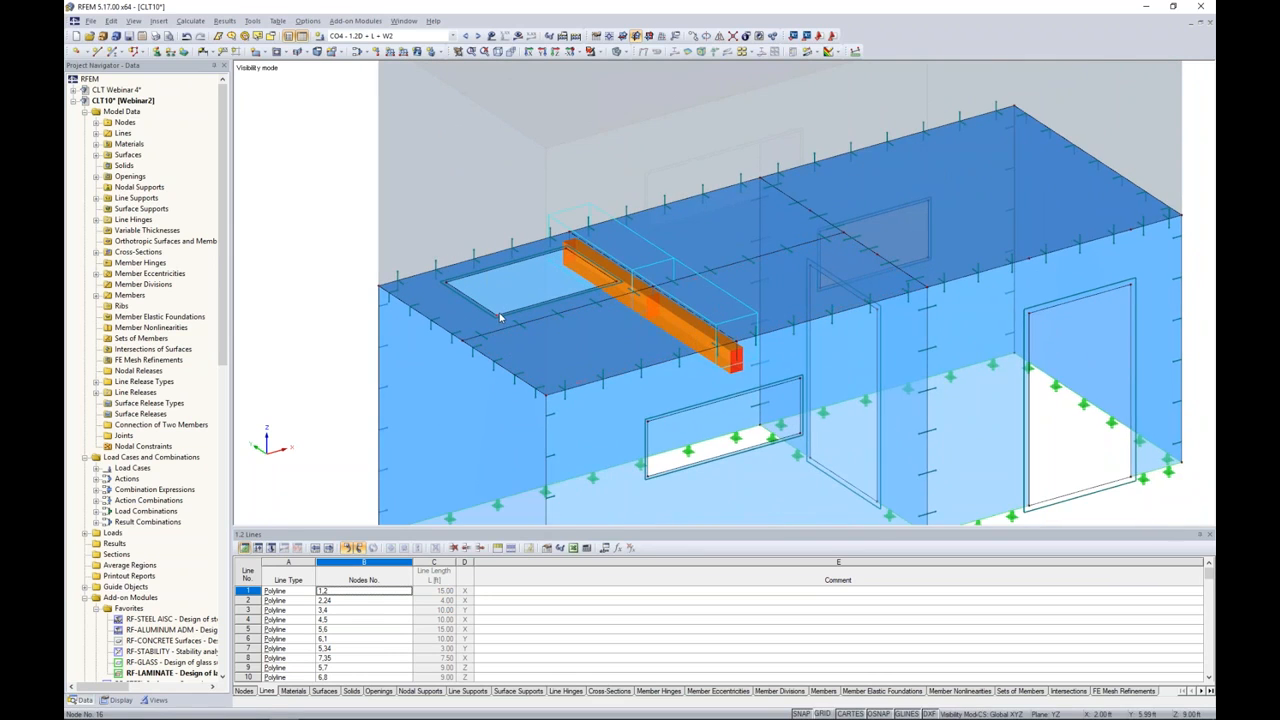
scroll(500, 318, "up", 2)
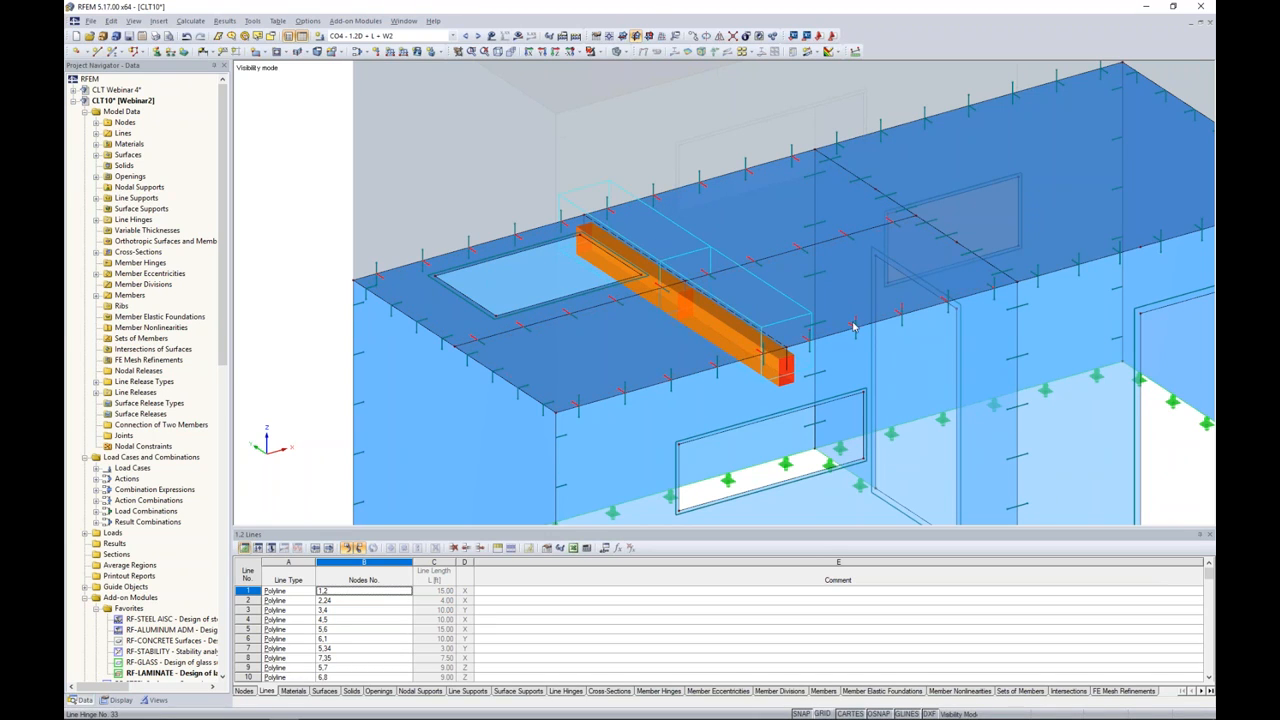
middle_click_drag(854, 326, 748, 349)
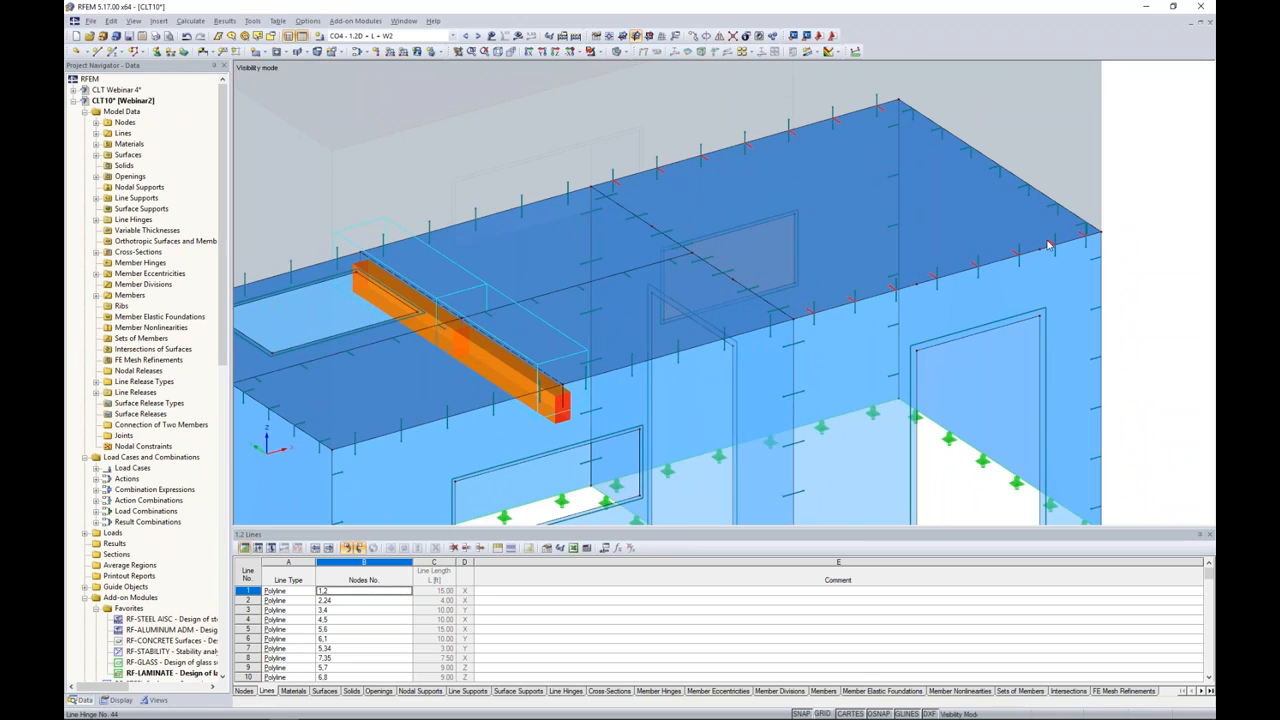
scroll(581, 297, "down", 1)
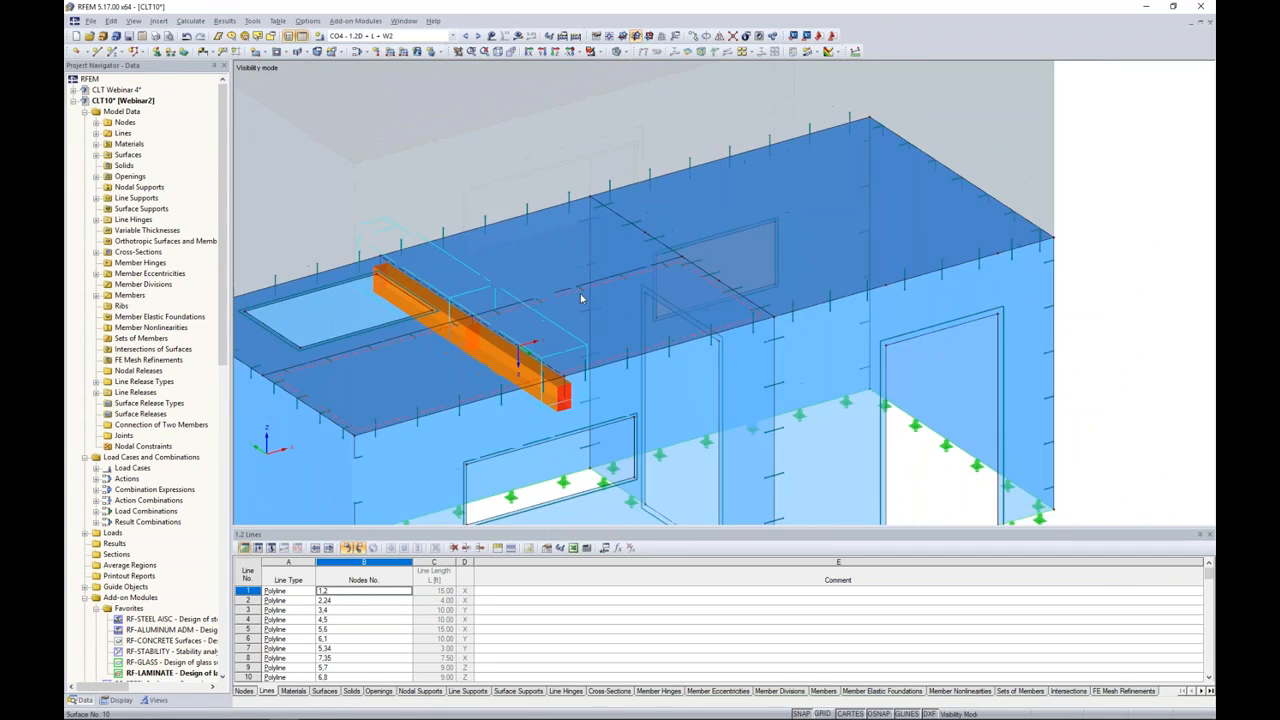
scroll(580, 296, "down", 4)
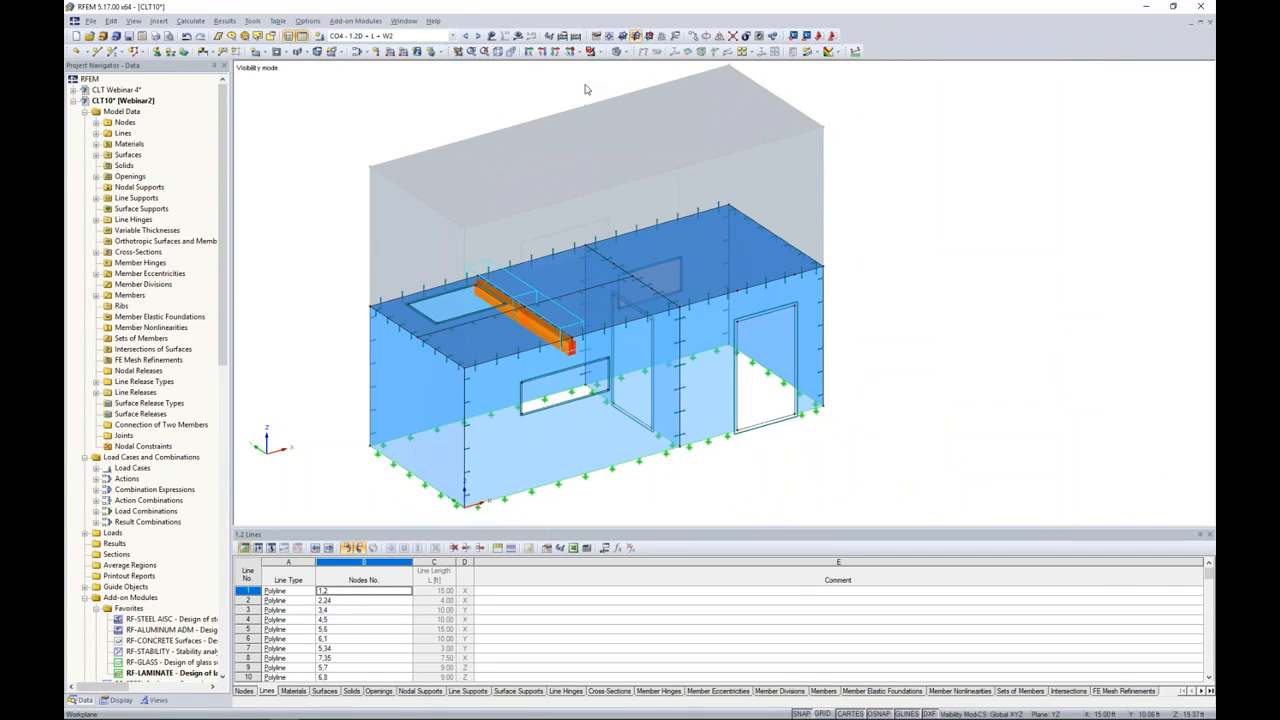
Cancel the visibility mode to show both storeys of the building again
left_click(626, 52)
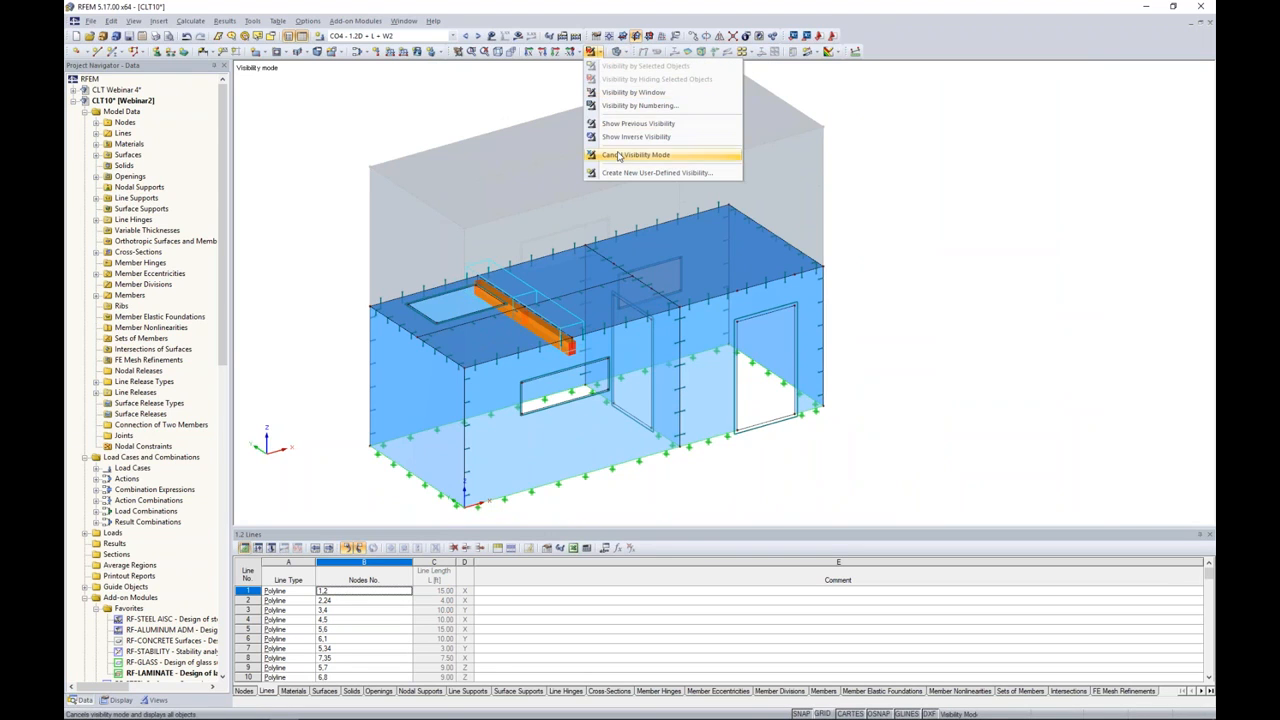
left_click(625, 157)
middle_click_drag(860, 281, 830, 283, "ctrl")
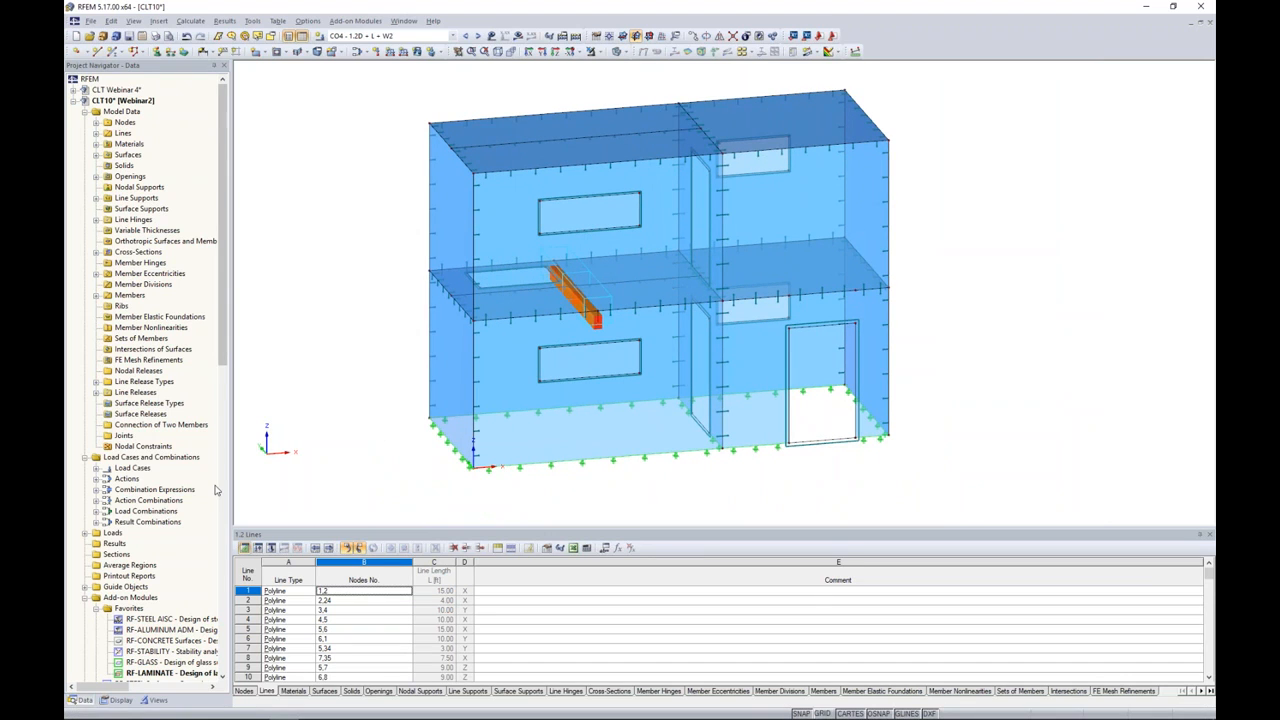
Set the FE mesh target element length to 0.33 ft, regenerate the mesh and inspect it on the building
scroll(215, 490, "down", 2)
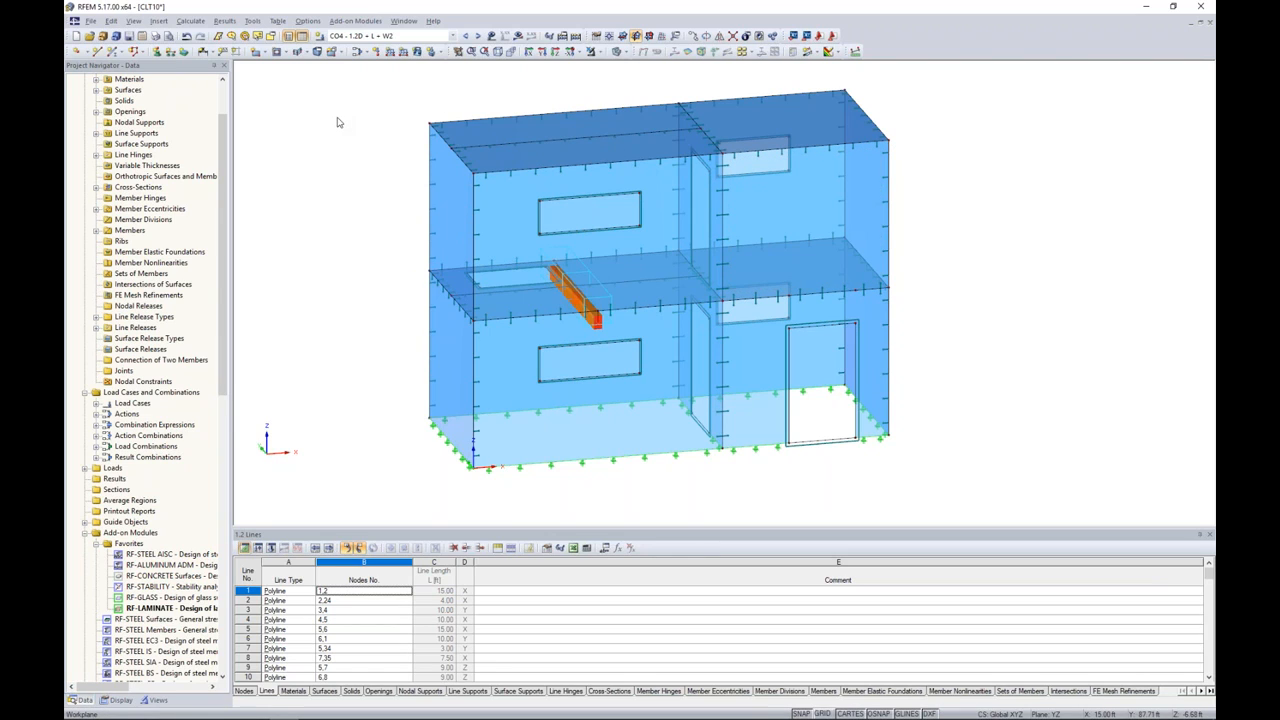
left_click(192, 23)
left_click(218, 155)
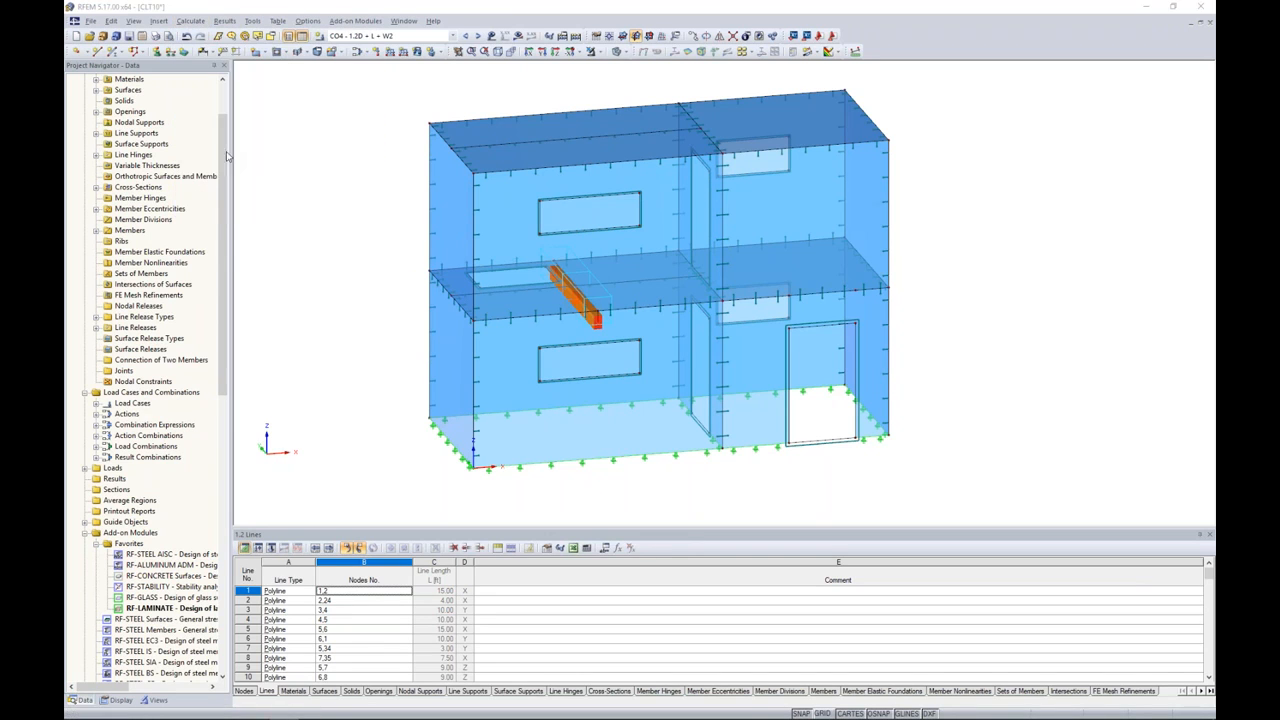
double_click(518, 224)
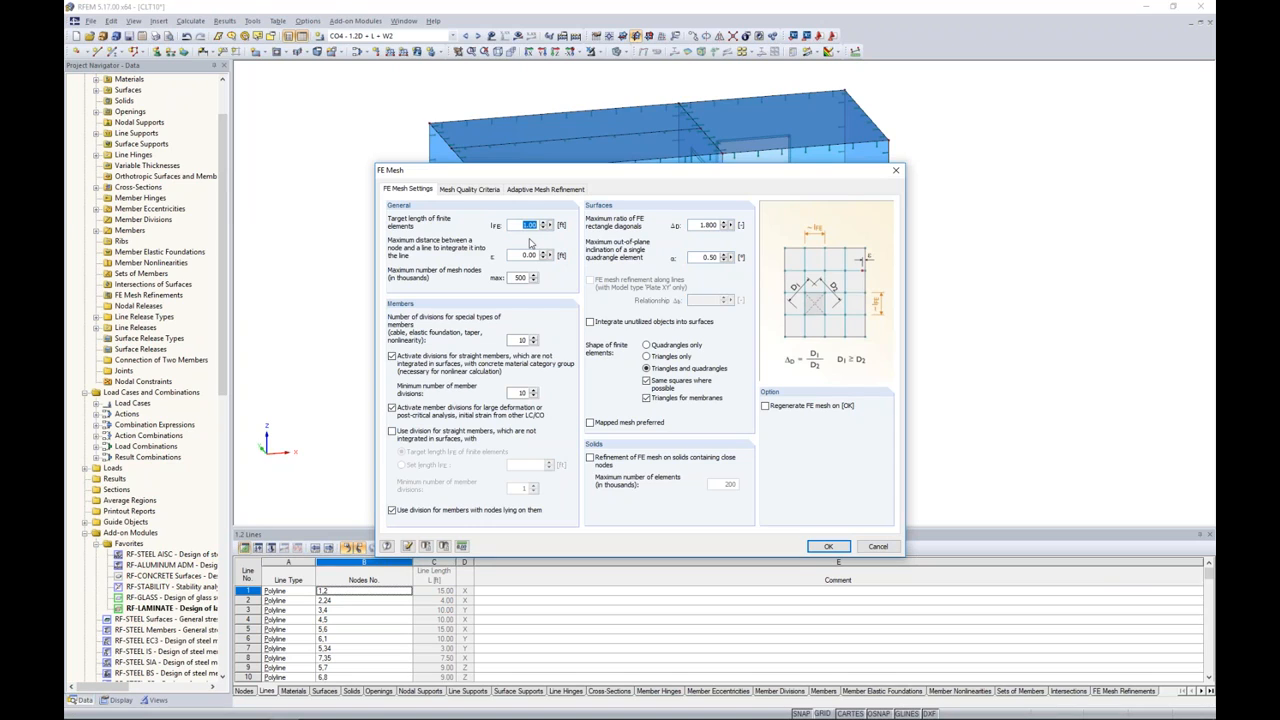
type("0.33")
left_click(765, 406)
left_click(828, 546)
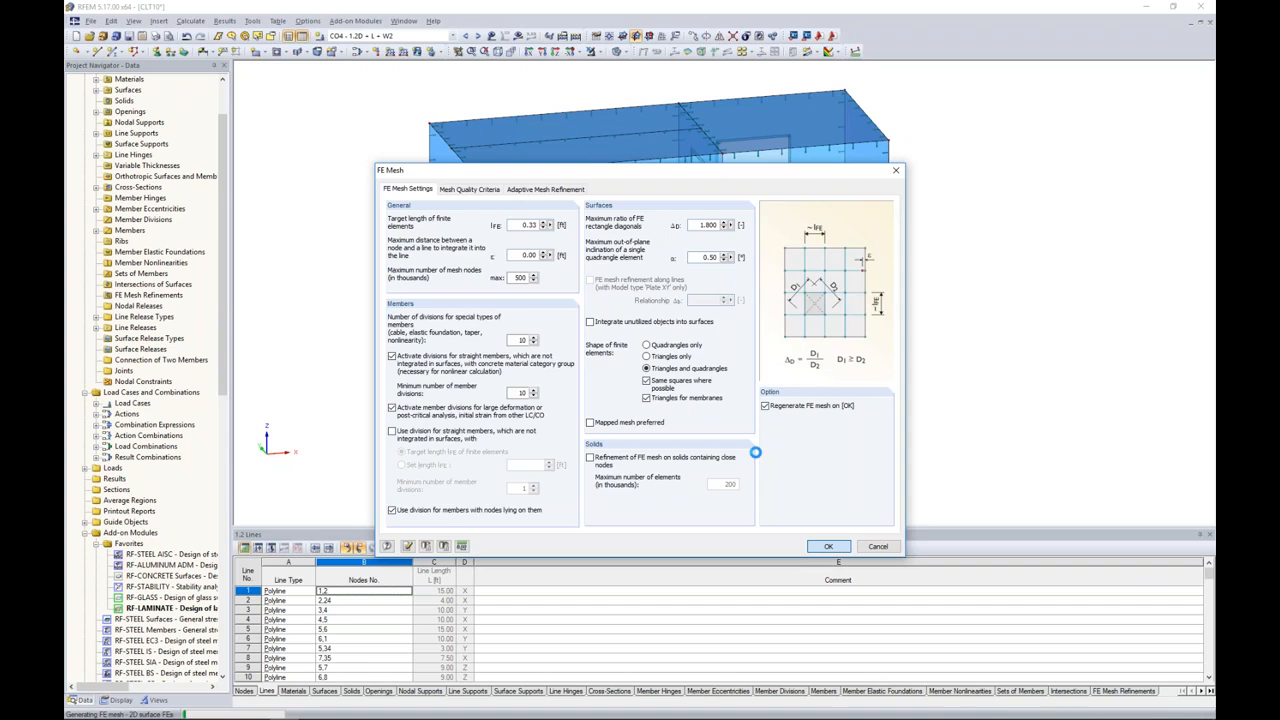
middle_click_drag(724, 469, 816, 475, "ctrl")
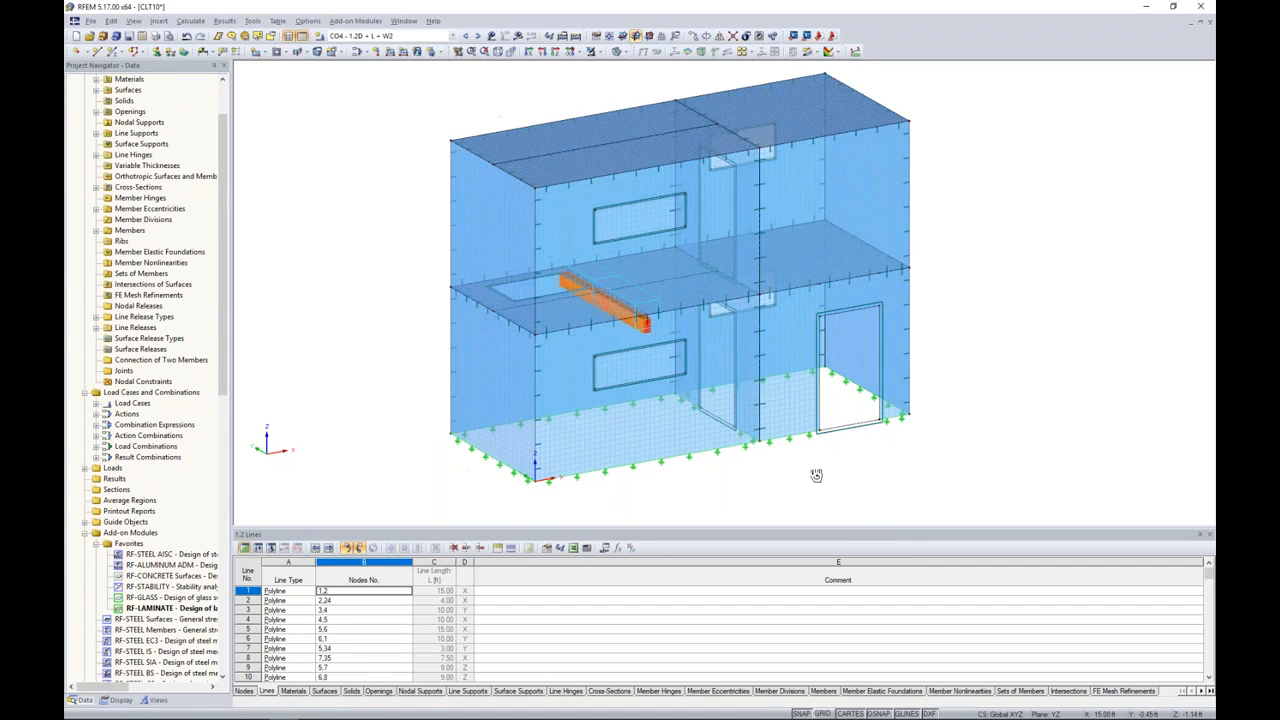
scroll(676, 429, "up", 1)
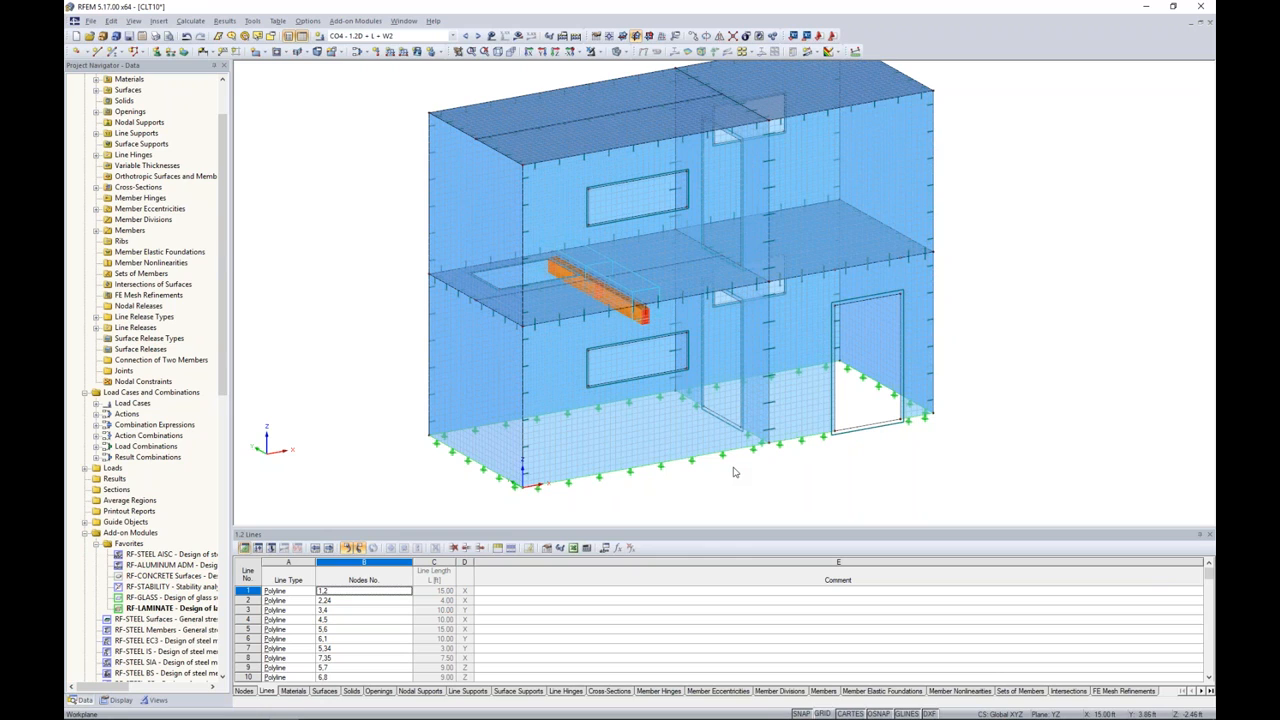
scroll(756, 470, "down", 1)
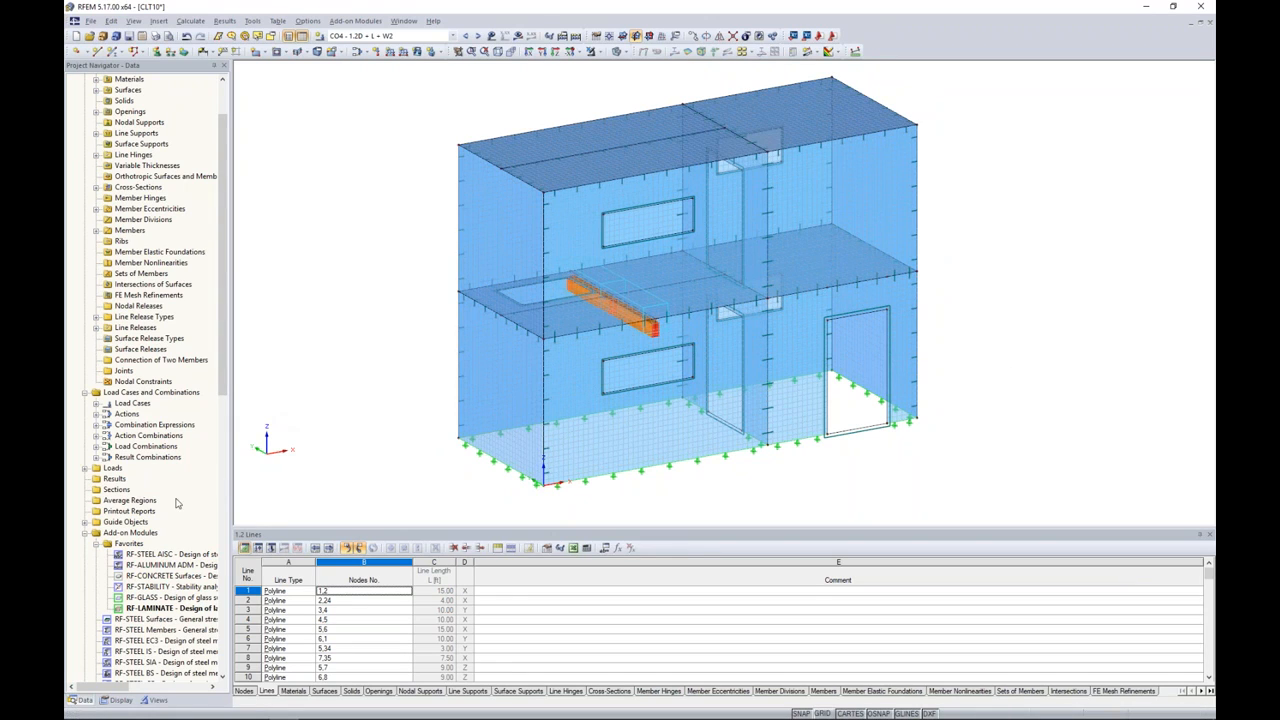
Open the RF-LAMINATE input of the CLT10 model, close it, and switch to the CLT Webinar 4 model
double_click(155, 610)
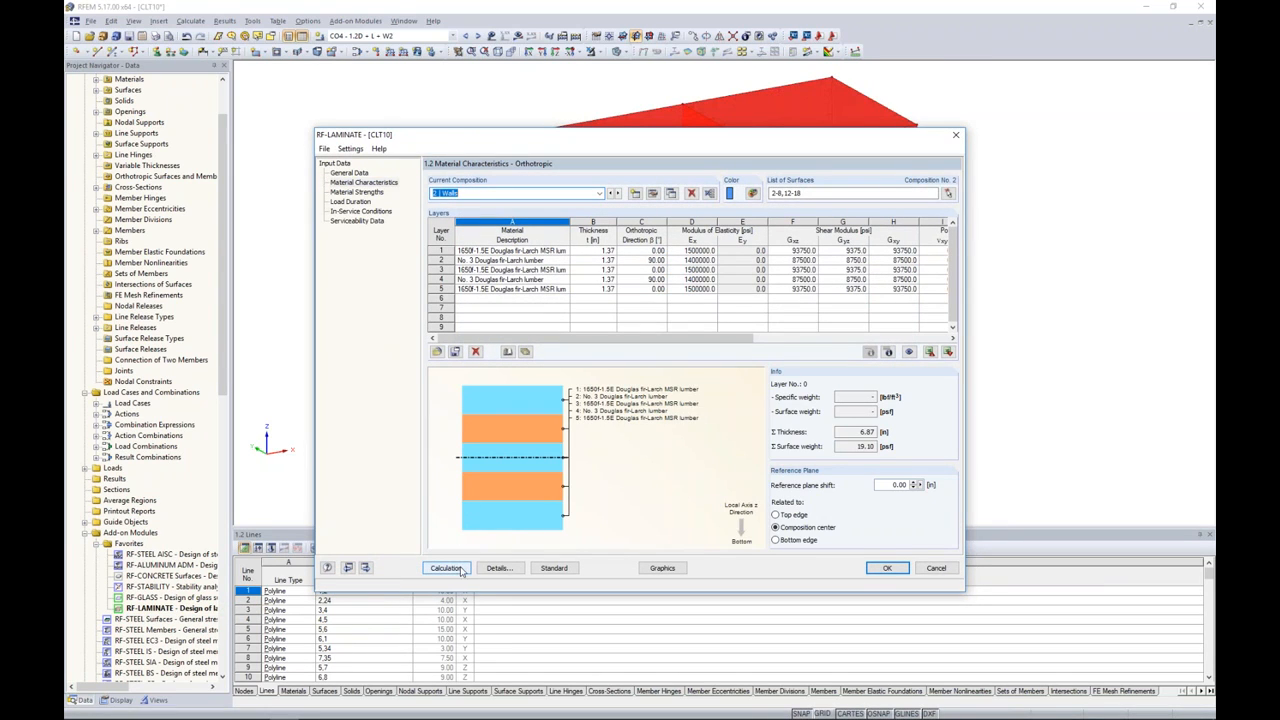
left_click(884, 567)
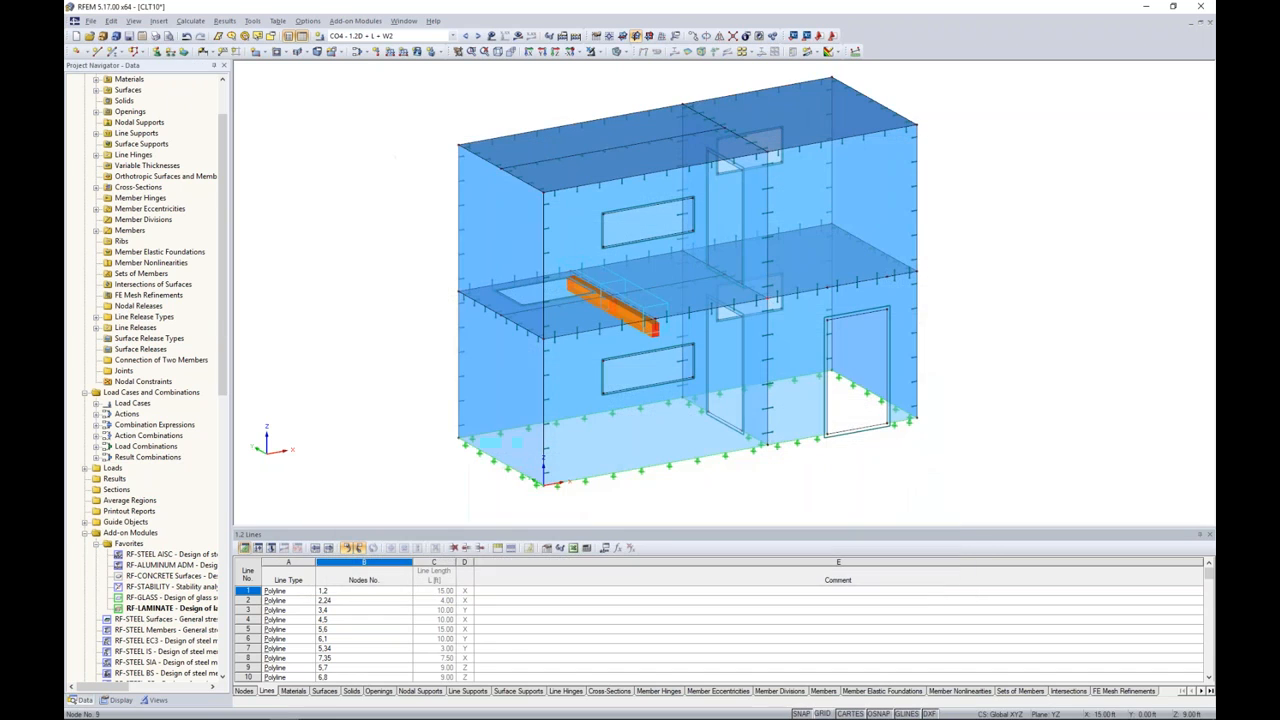
left_click(404, 20)
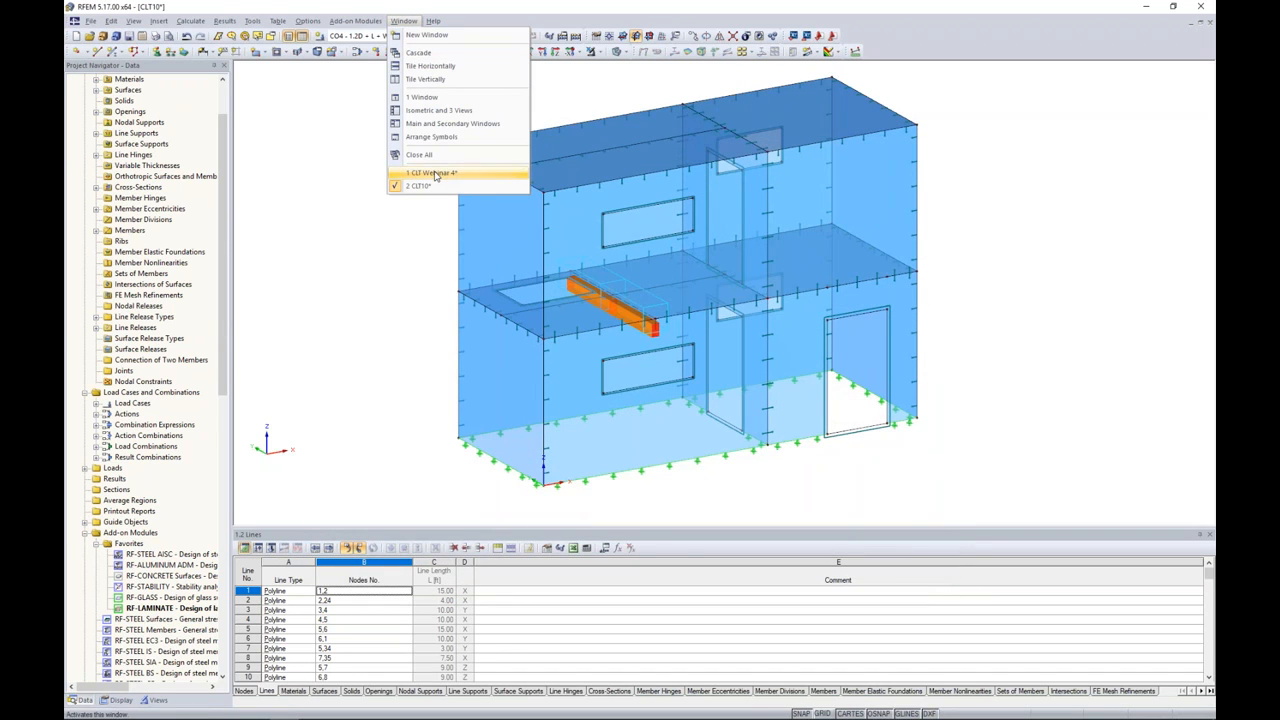
left_click(433, 173)
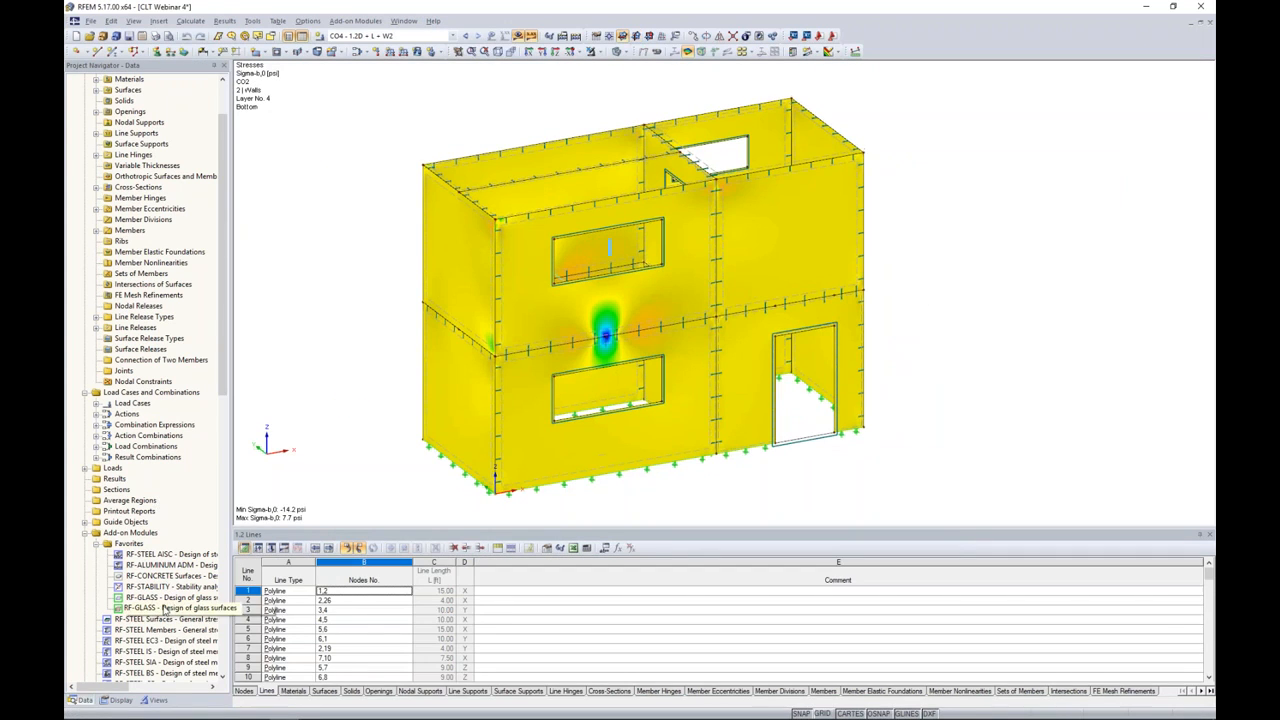
scroll(165, 609, "down", 15)
double_click(165, 608)
left_click(956, 135)
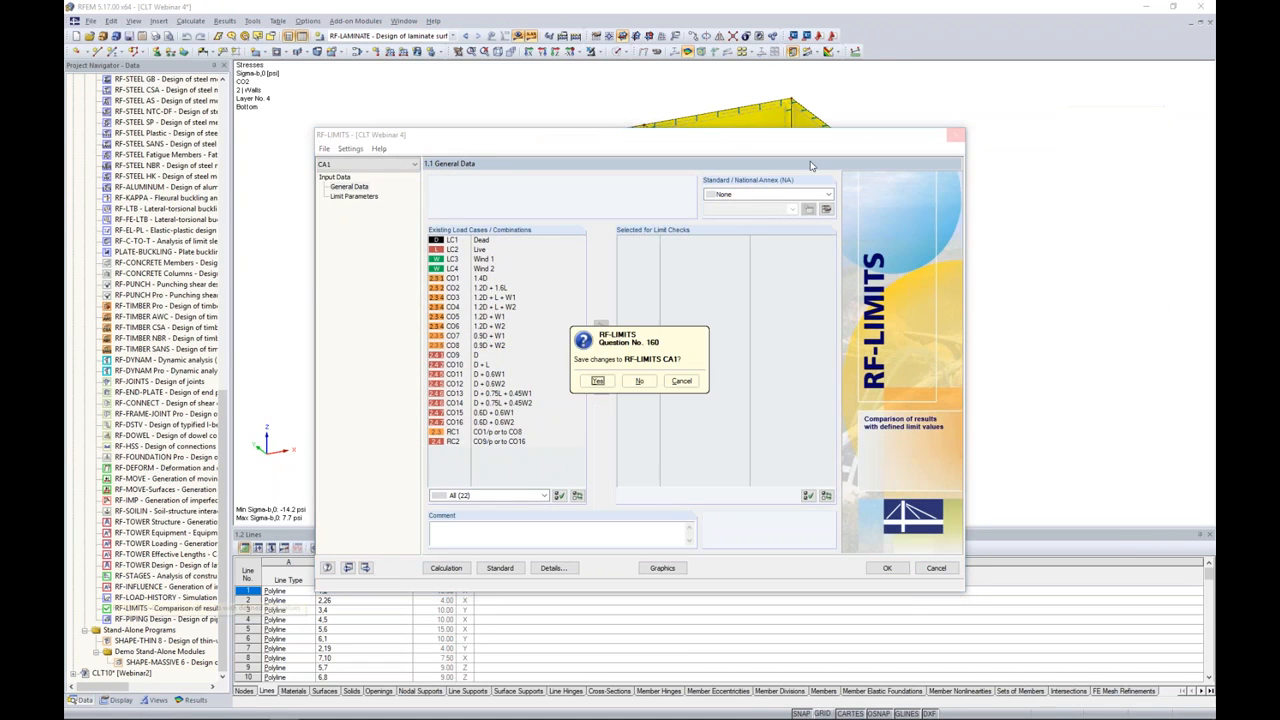
left_click(640, 382)
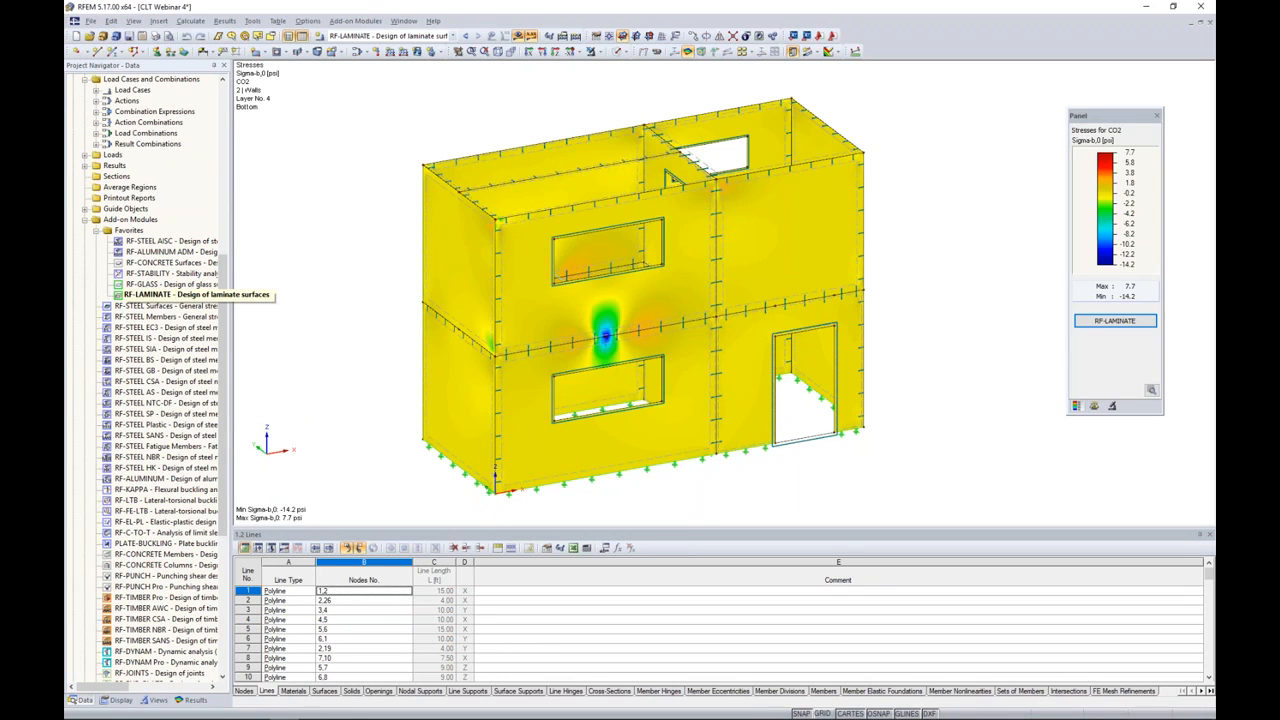
Open the RF-LAMINATE results of CLT Webinar 4 and review the maximum stress ratios by loading and by surface
double_click(150, 294)
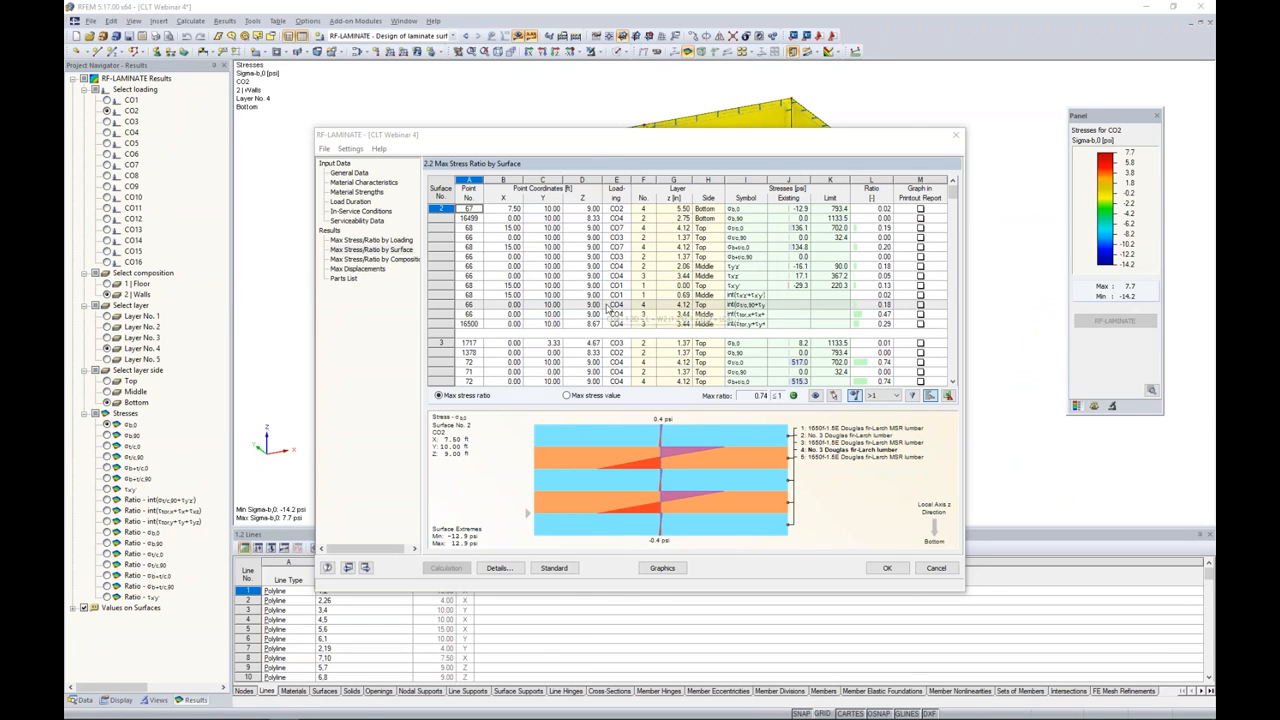
left_click_drag(591, 143, 593, 127)
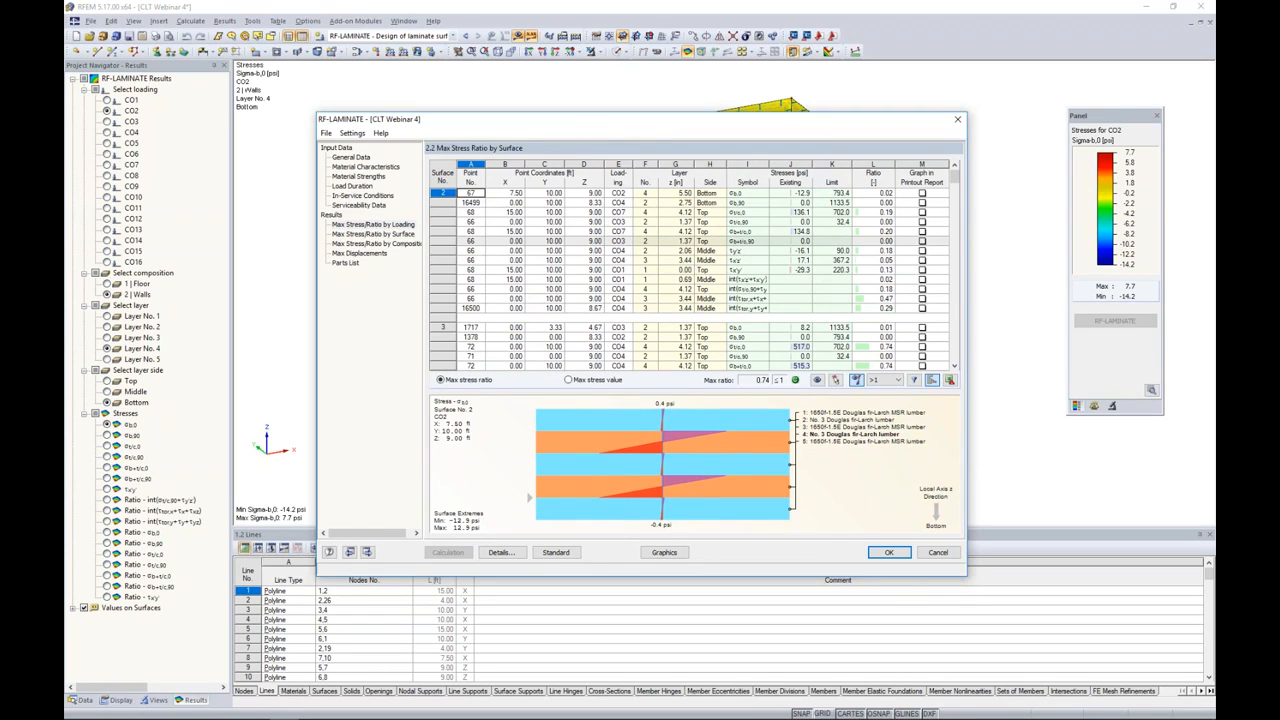
left_click(380, 224)
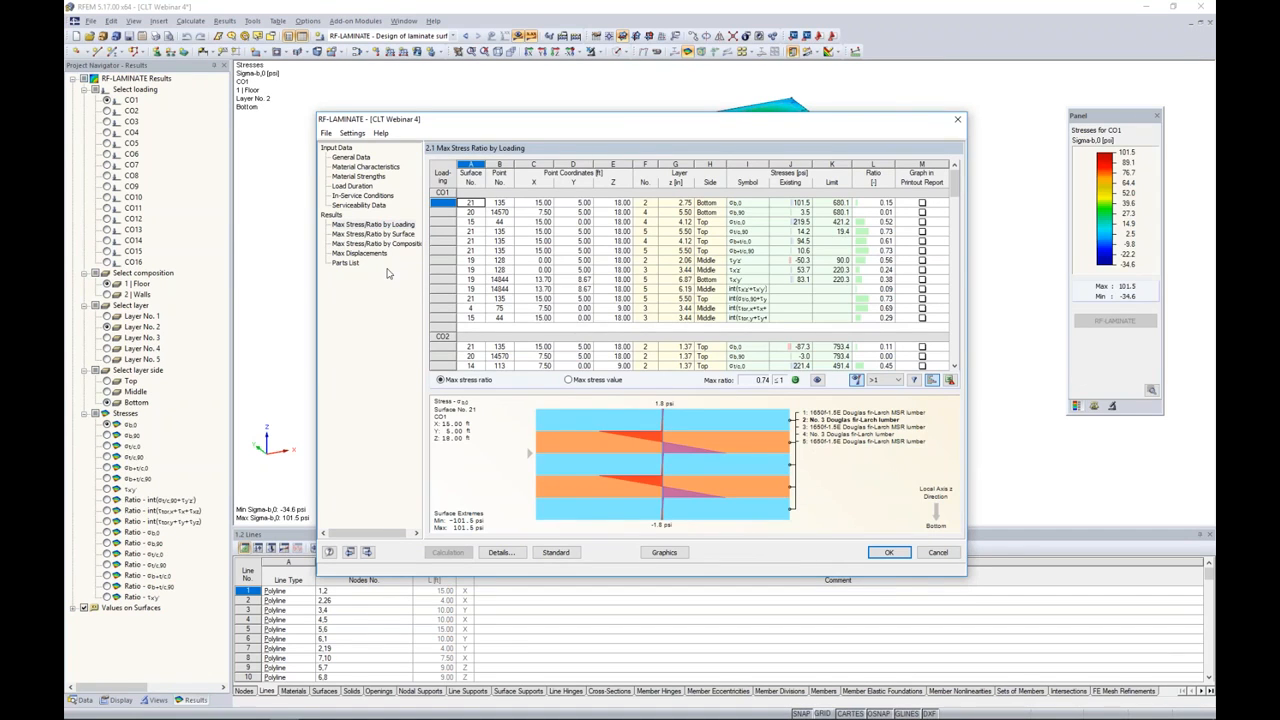
left_click(398, 236)
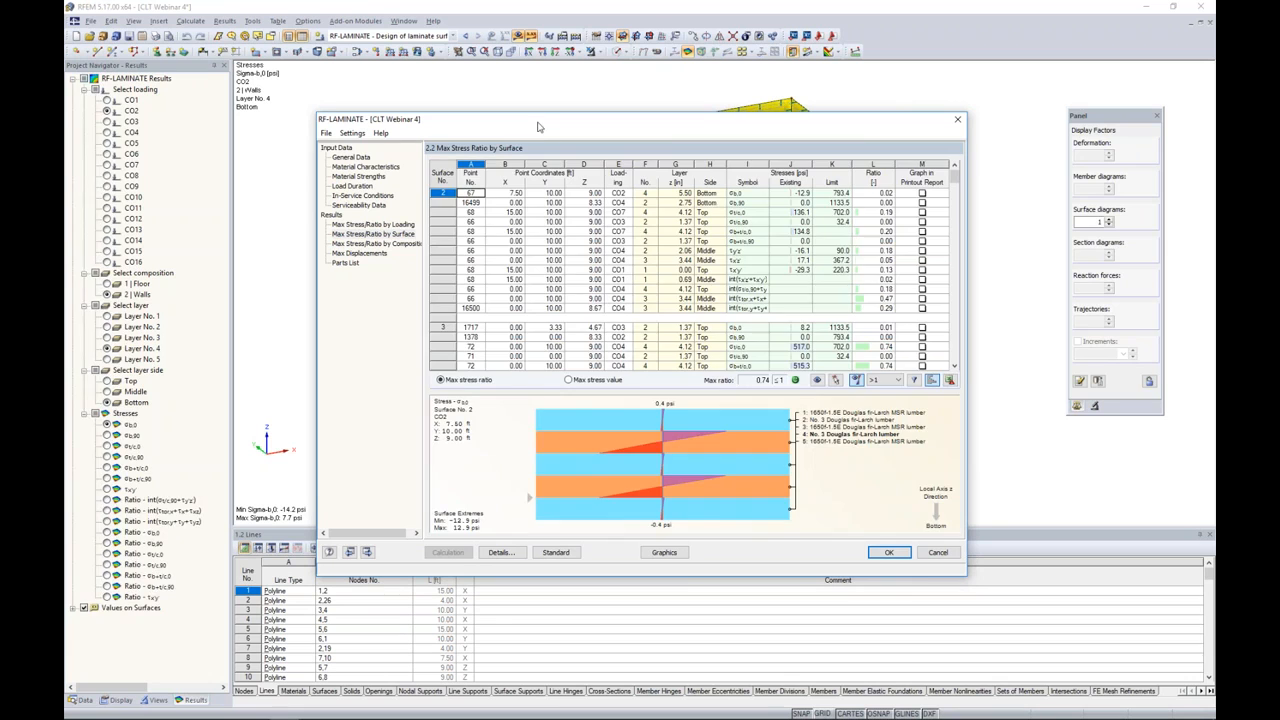
Locate on the model the governing points of surface 3's CO4 axial stress and surface 4's CO4 in-plane shear stress
left_click_drag(537, 126, 519, 394)
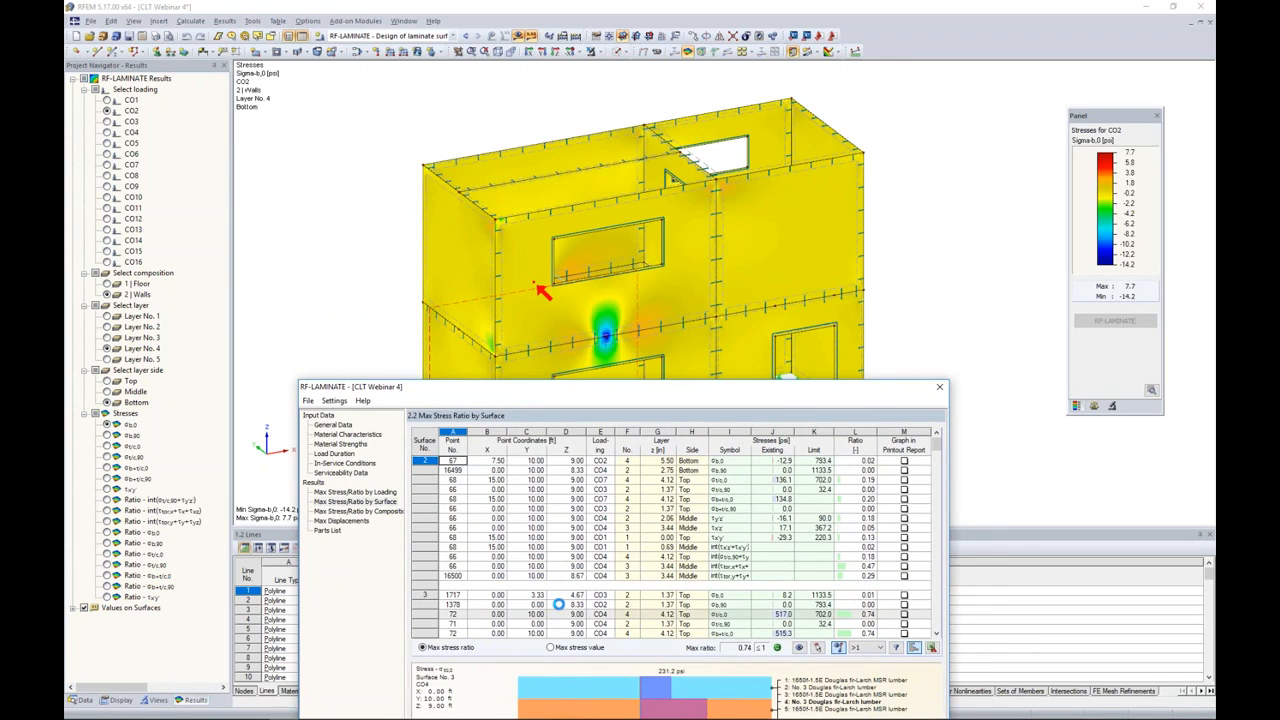
left_click(565, 613)
scroll(676, 540, "down", 4)
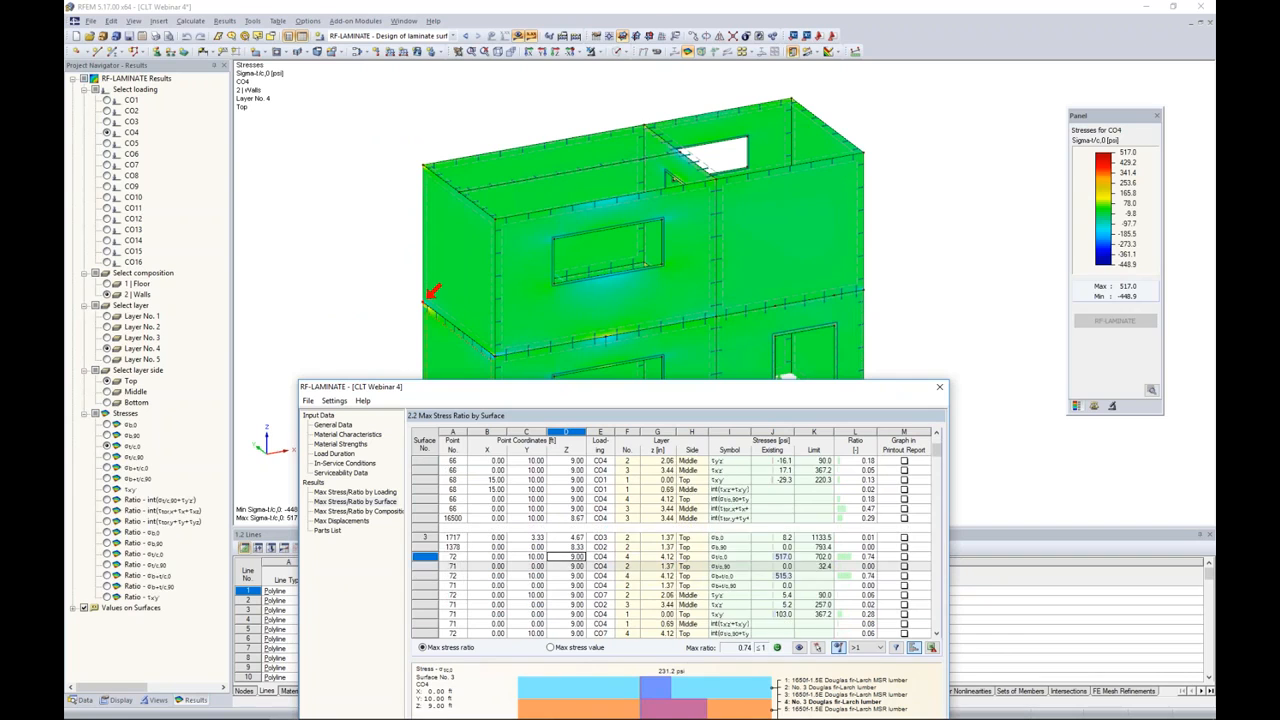
scroll(571, 606, "down", 1)
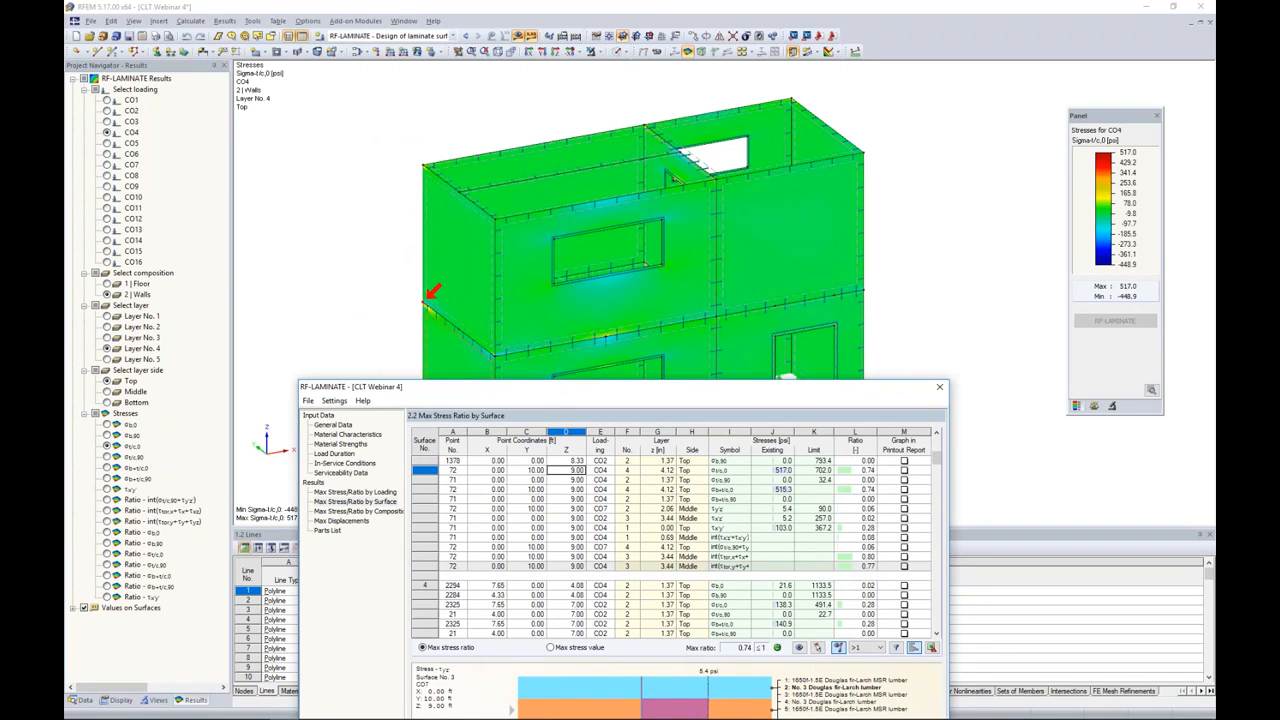
scroll(571, 606, "down", 2)
left_click(565, 604)
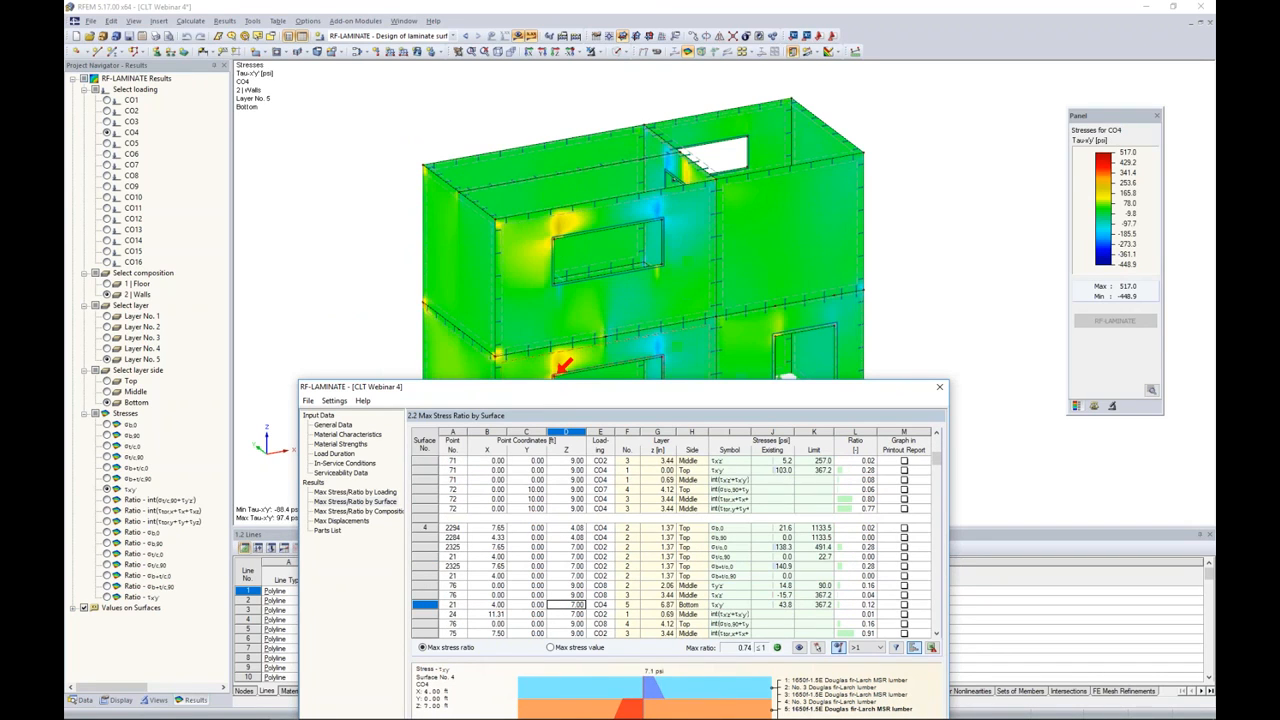
left_click_drag(560, 388, 537, 496)
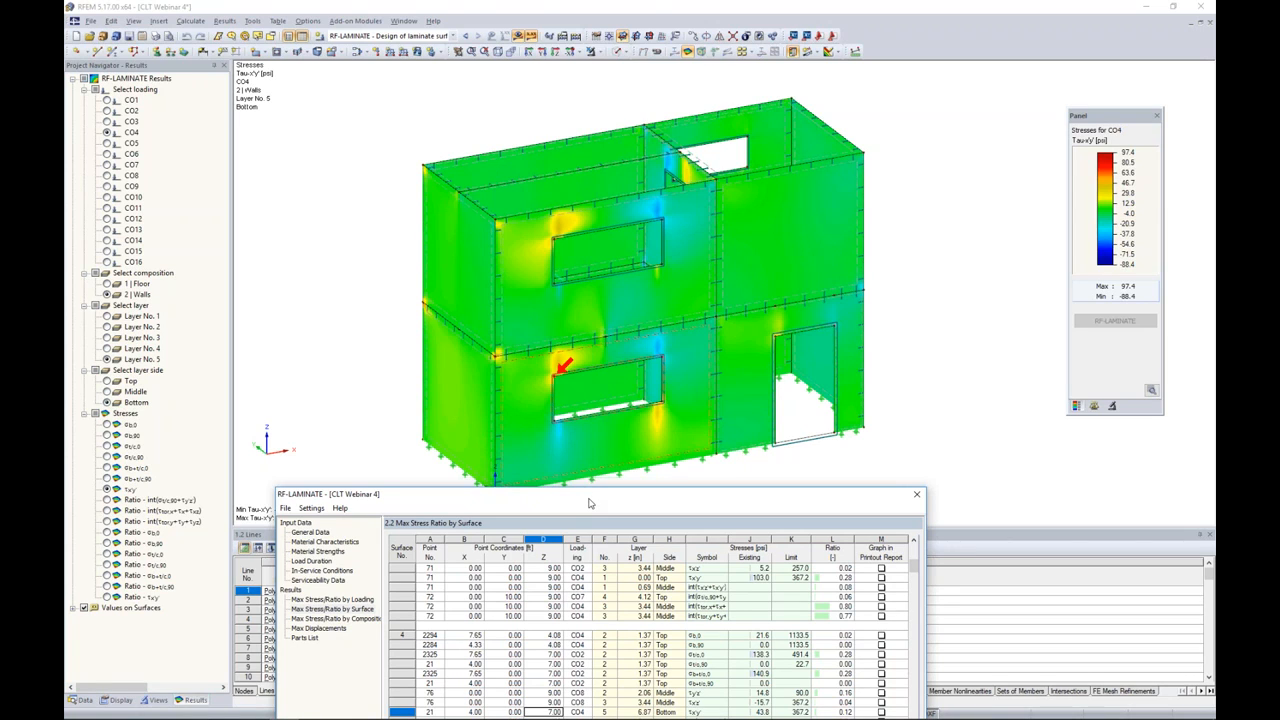
Inspect surface 4's through-thickness stress diagrams for bending under CO4, axial stress under CO2 and shear under CO8
left_click_drag(592, 497, 610, 211)
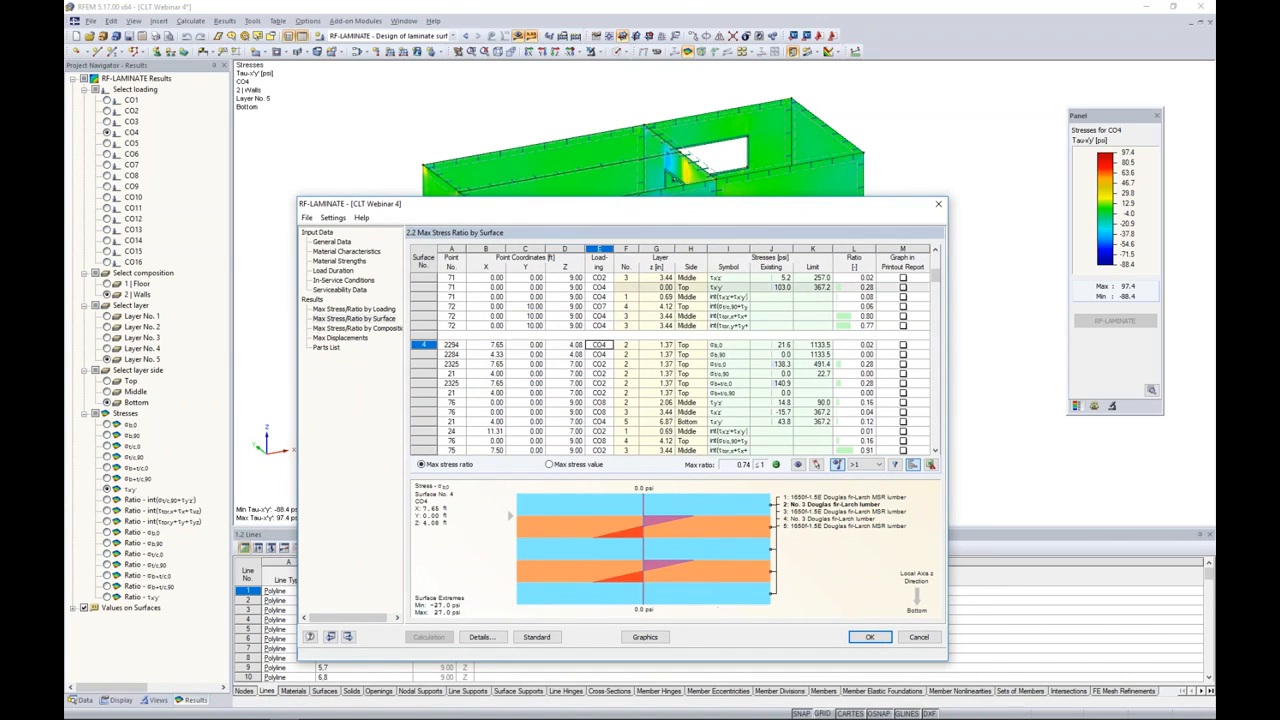
left_click(600, 345)
left_click_drag(658, 213, 658, 179)
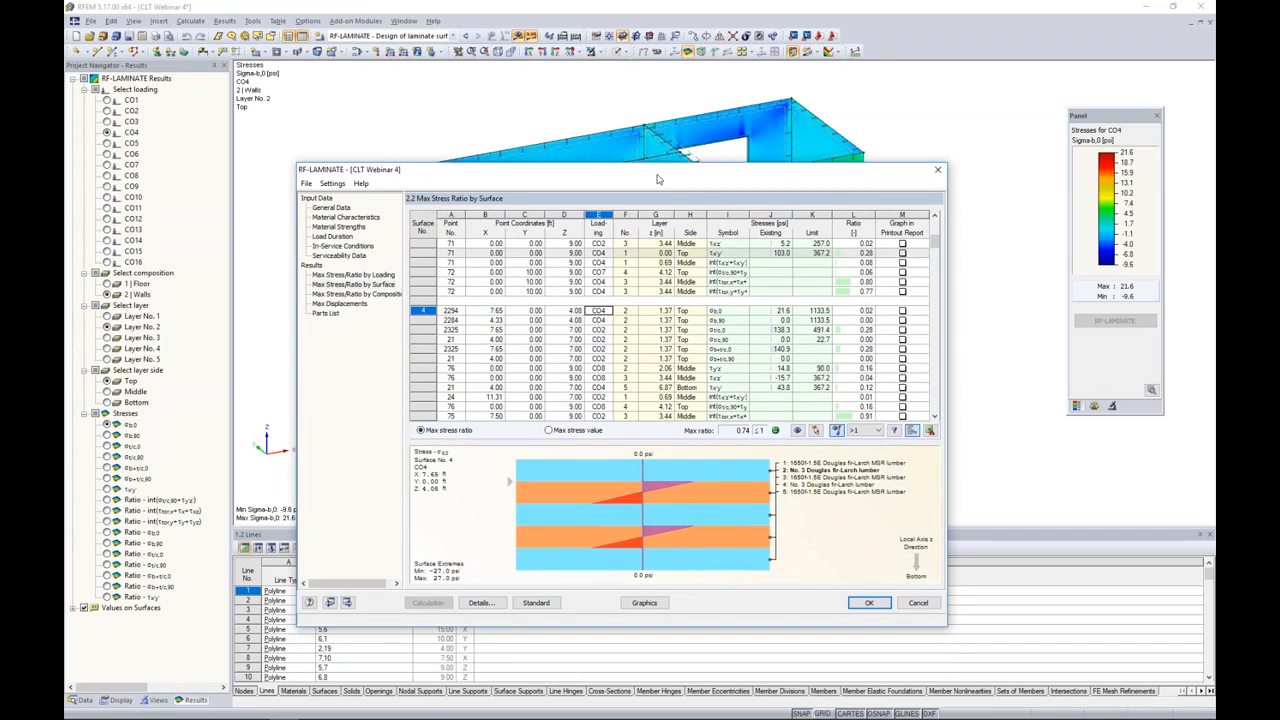
left_click(630, 312)
left_click(606, 330)
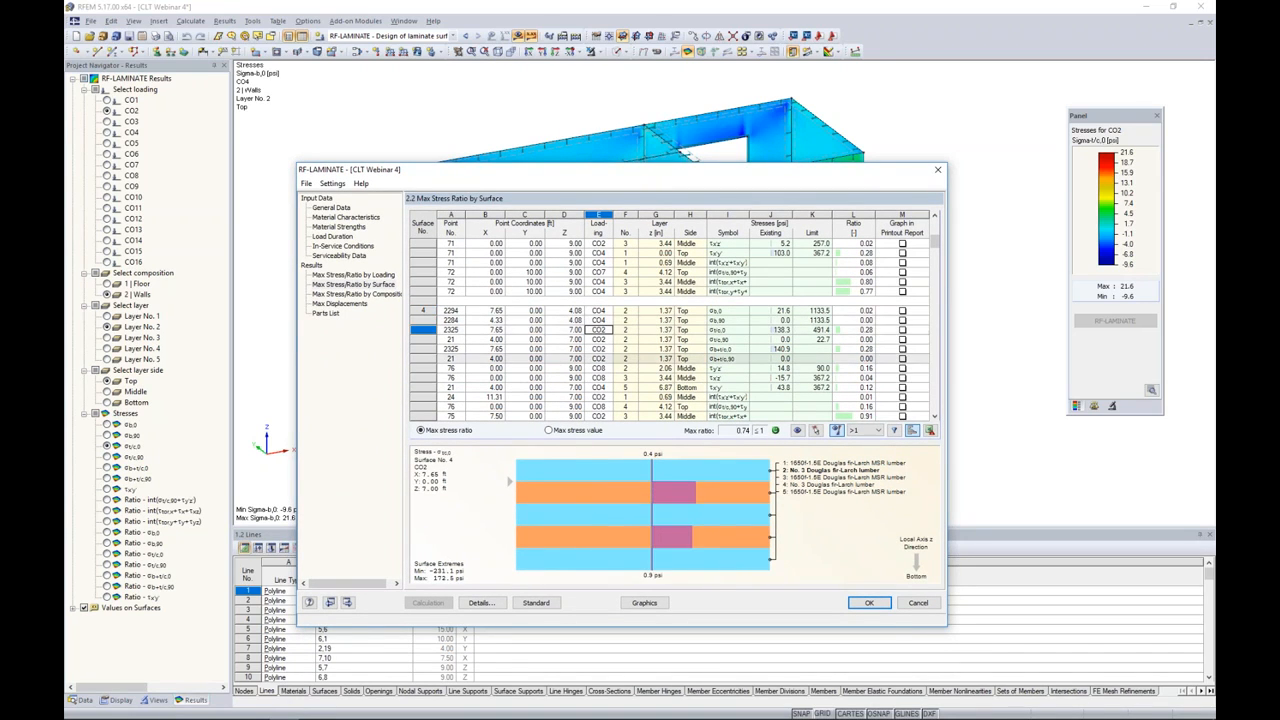
left_click(600, 368)
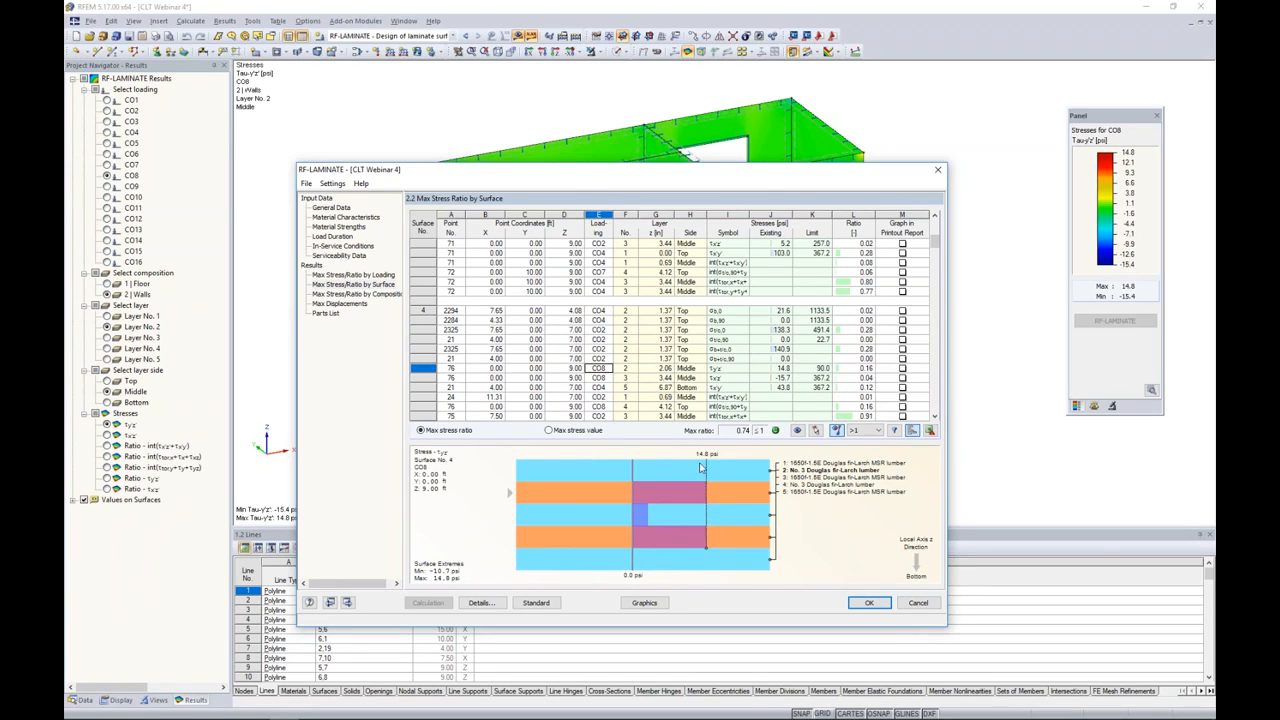
Inspect surface 4's in-plane shear diagram under CO4 and surface 5's torsional shear interaction ratio under CO4
scroll(758, 366, "down", 1)
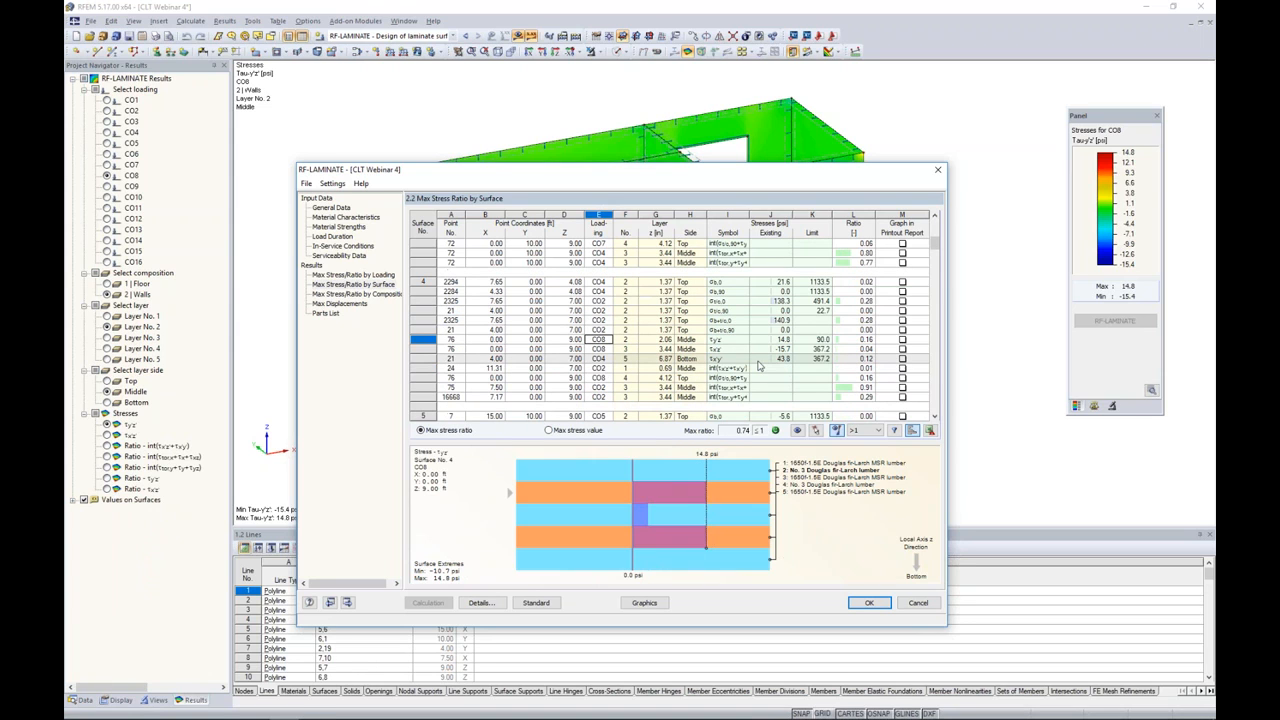
scroll(700, 356, "down", 2)
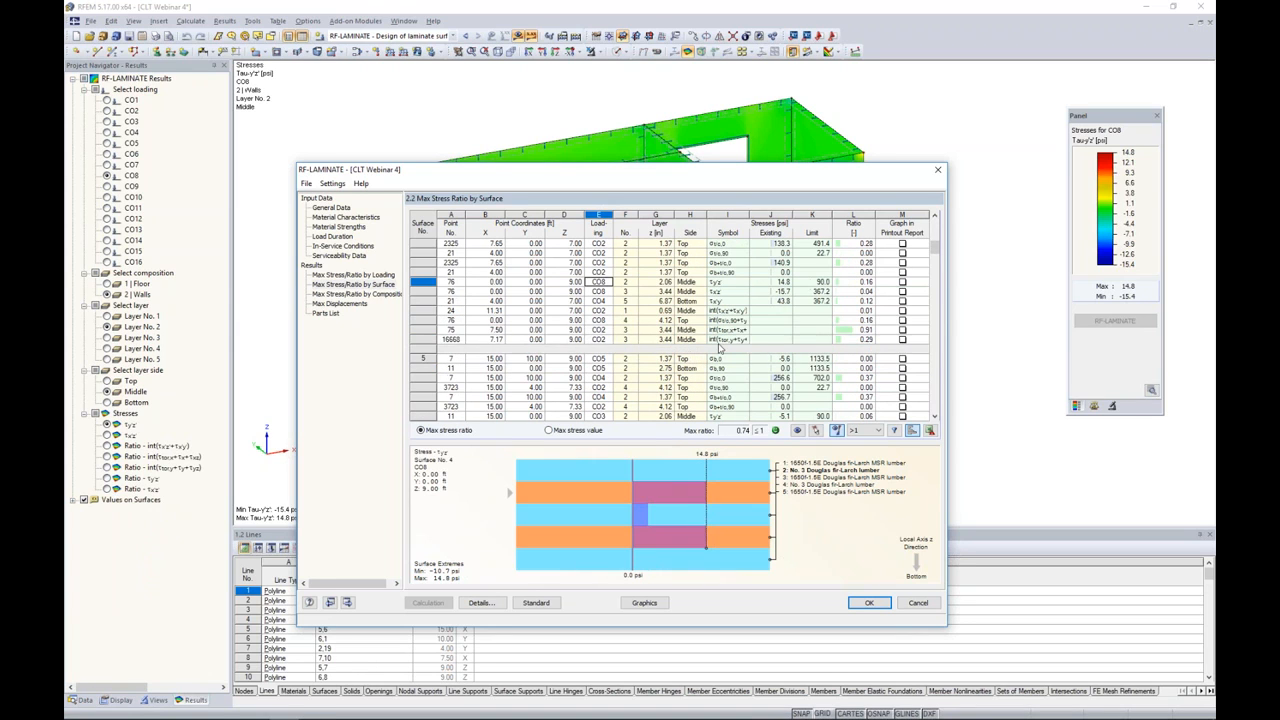
scroll(718, 345, "down", 1)
left_click(718, 349)
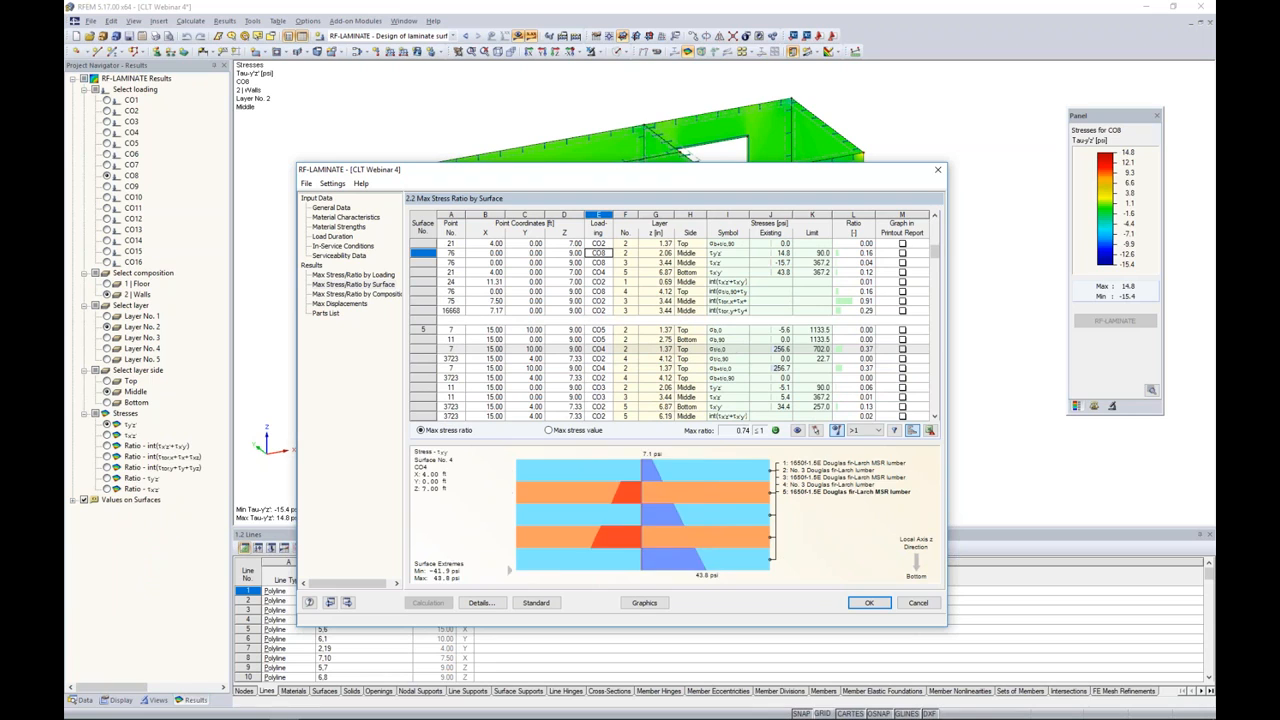
scroll(718, 350, "down", 3)
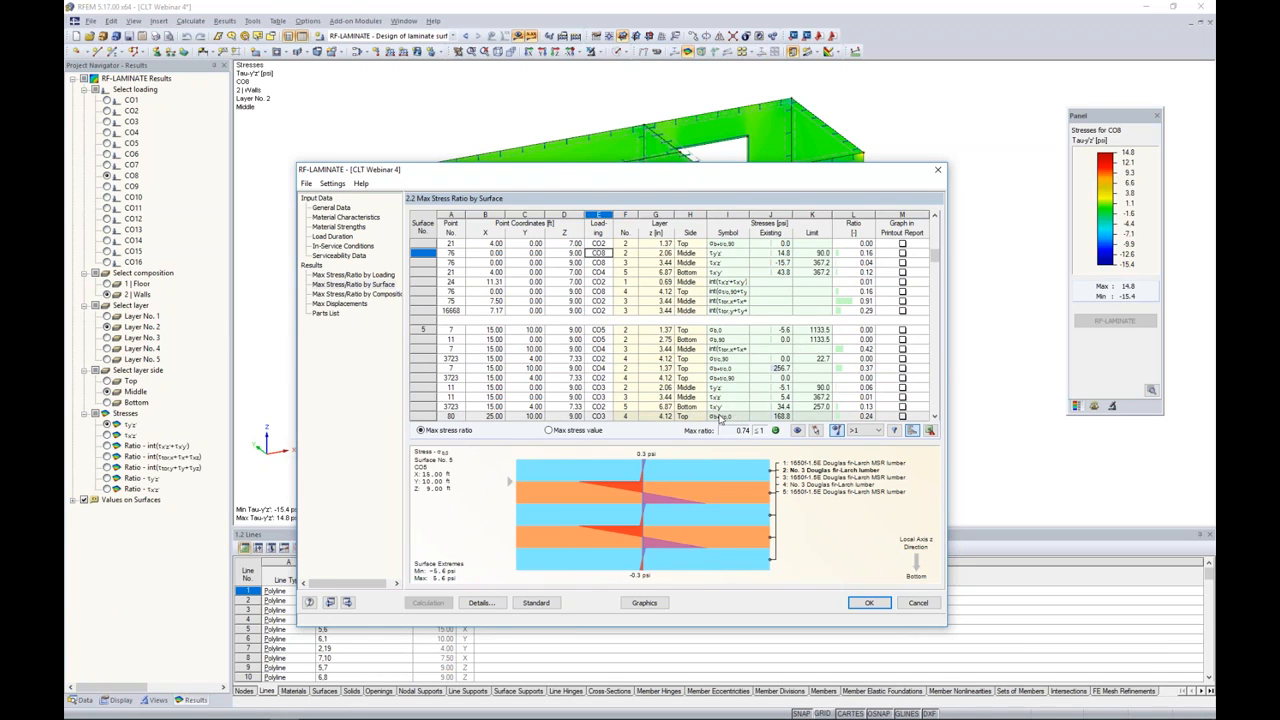
Review the maximum displacements together with the CO9 floor deflection plot on the model, and open the parts list
left_click(568, 347)
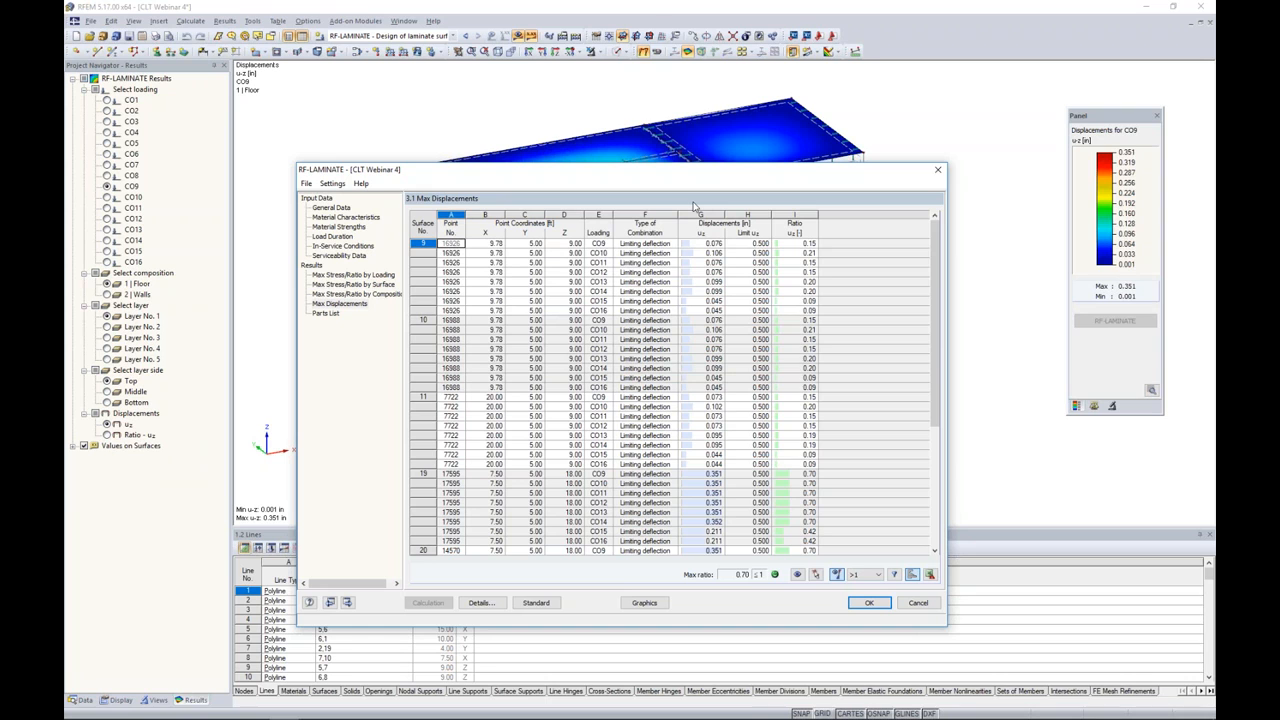
left_click_drag(695, 180, 672, 325)
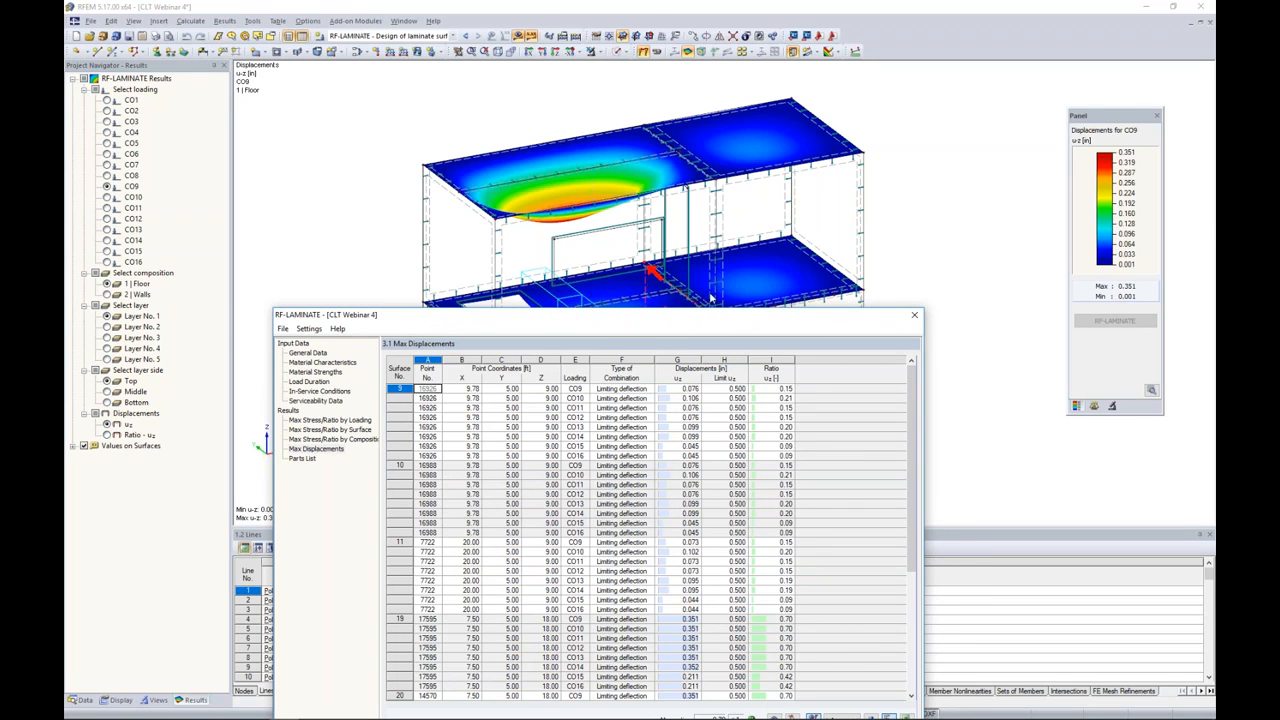
left_click_drag(712, 314, 733, 110)
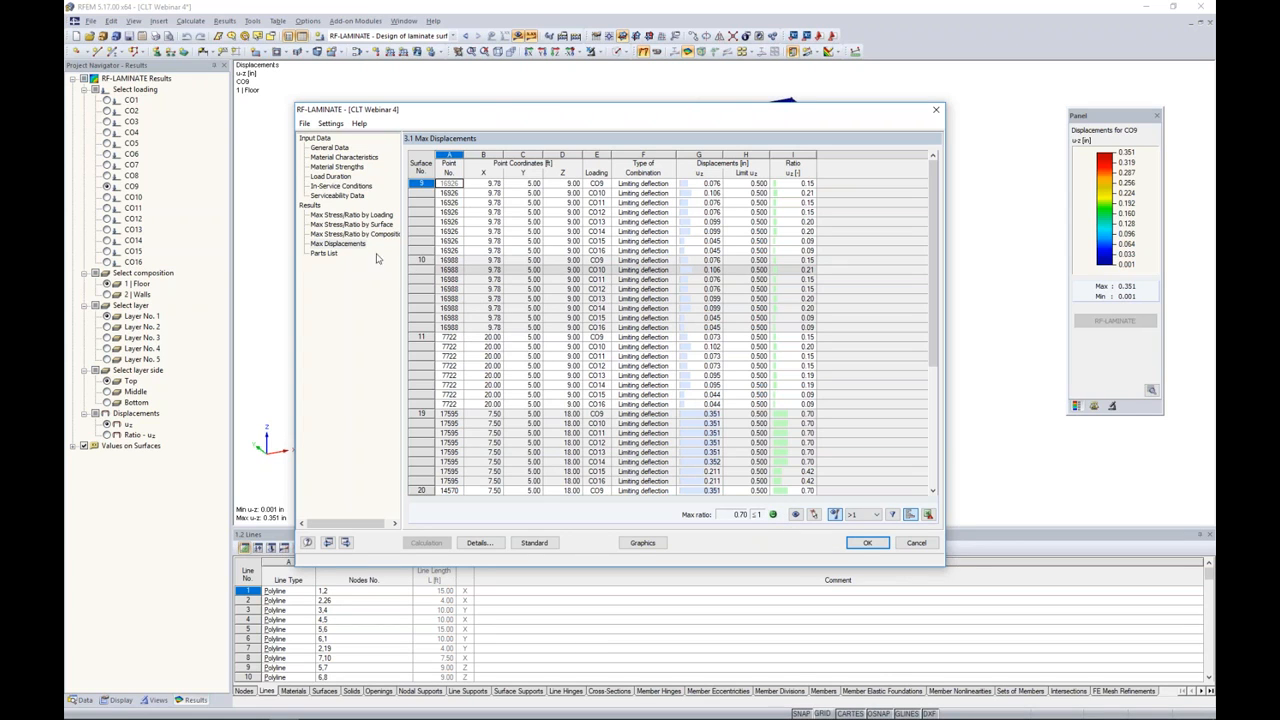
left_click(316, 255)
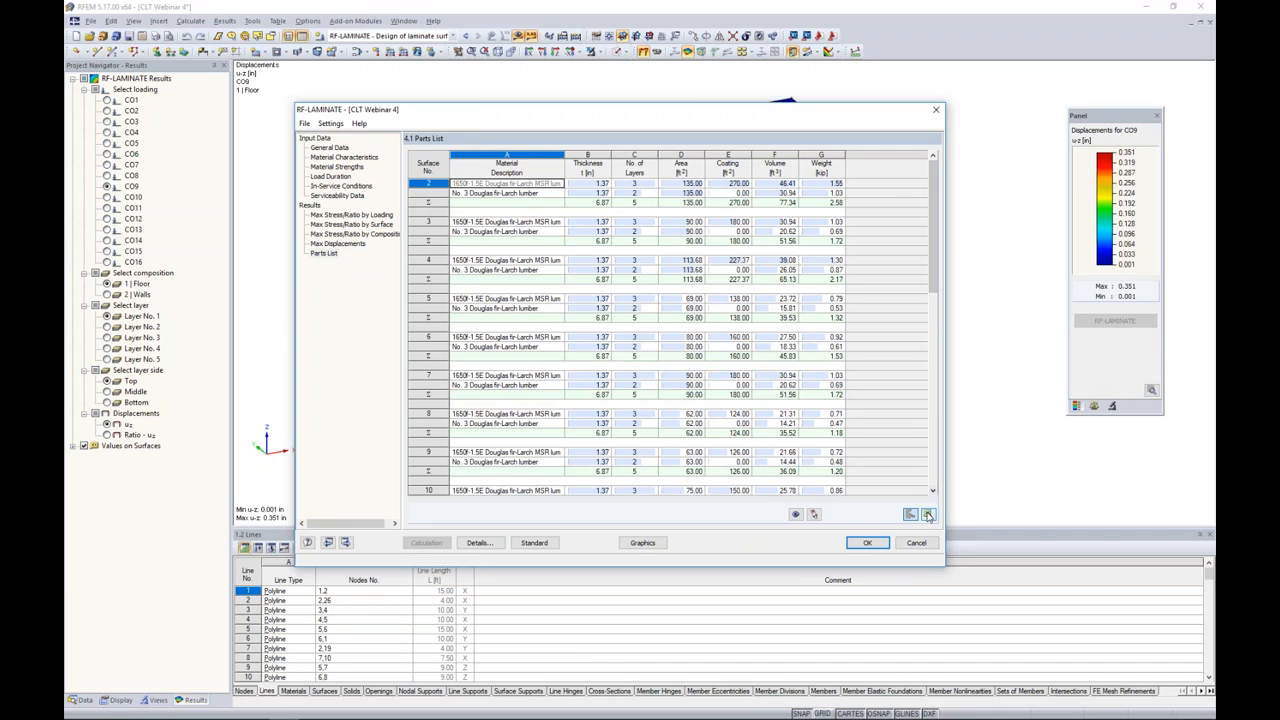
Return to the maximum stress ratios by surface and check the stress display and plate bending theory settings without changing them
left_click(351, 224)
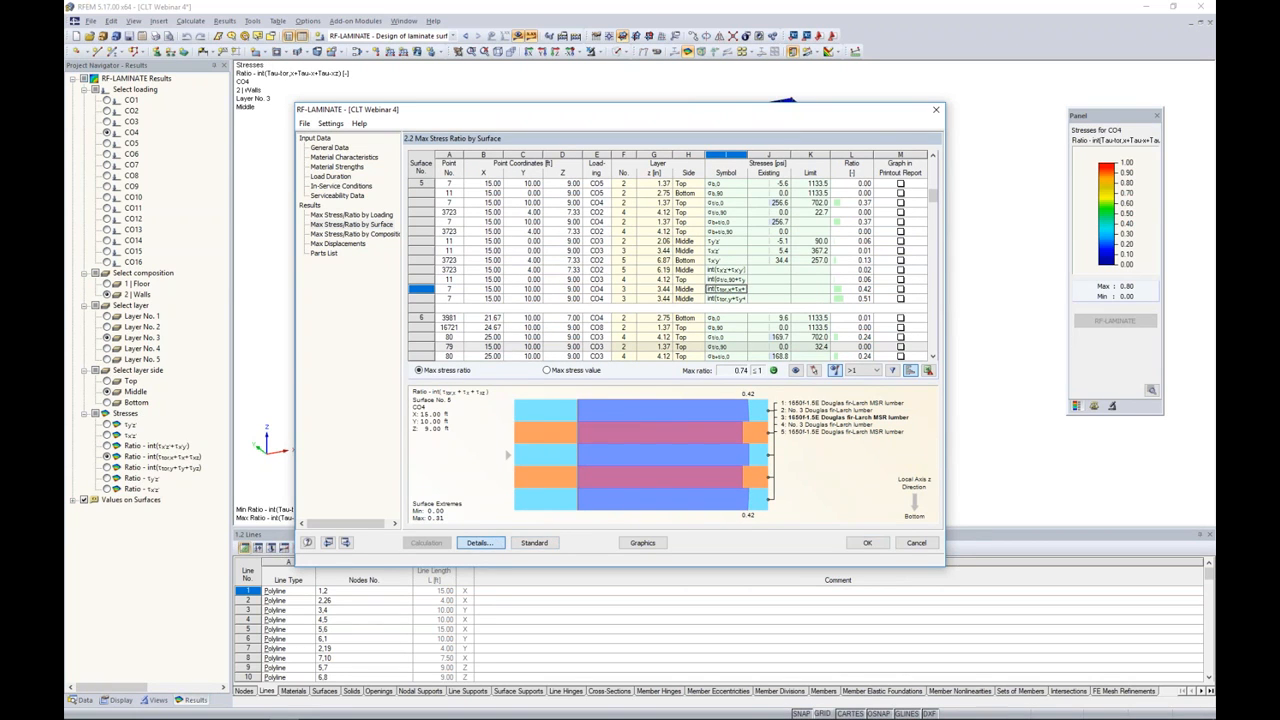
left_click(479, 542)
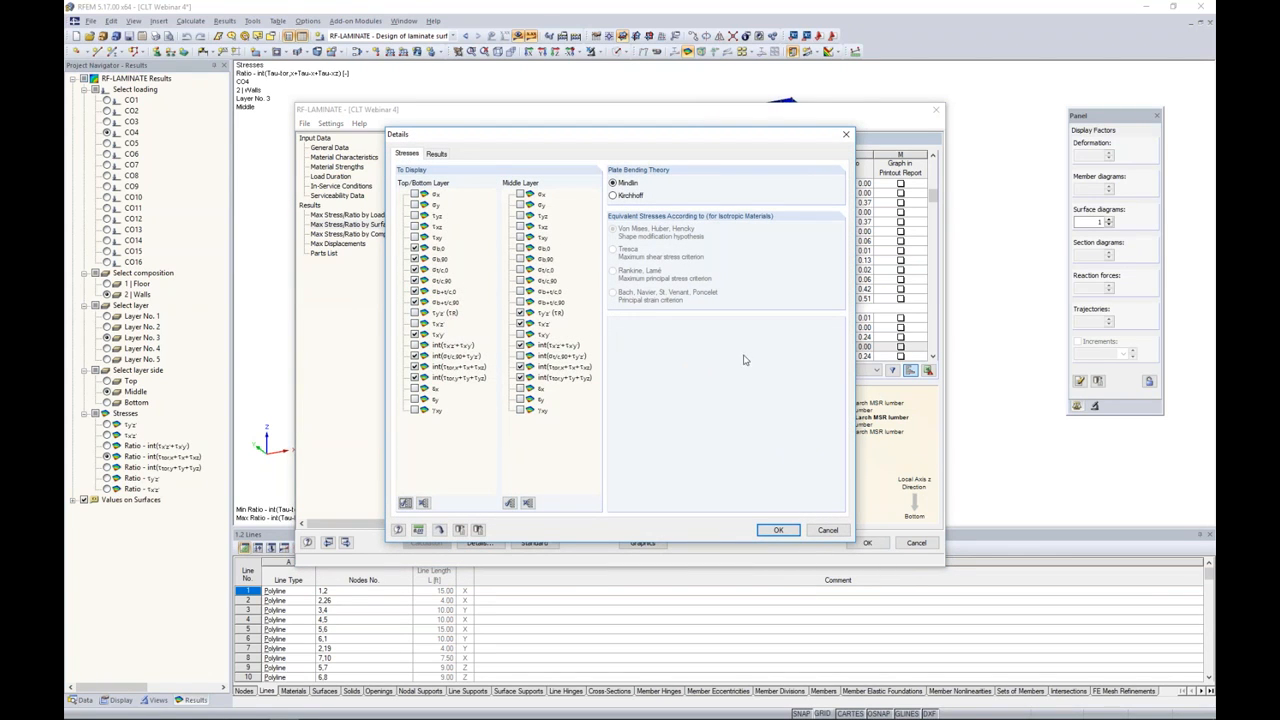
left_click(827, 529)
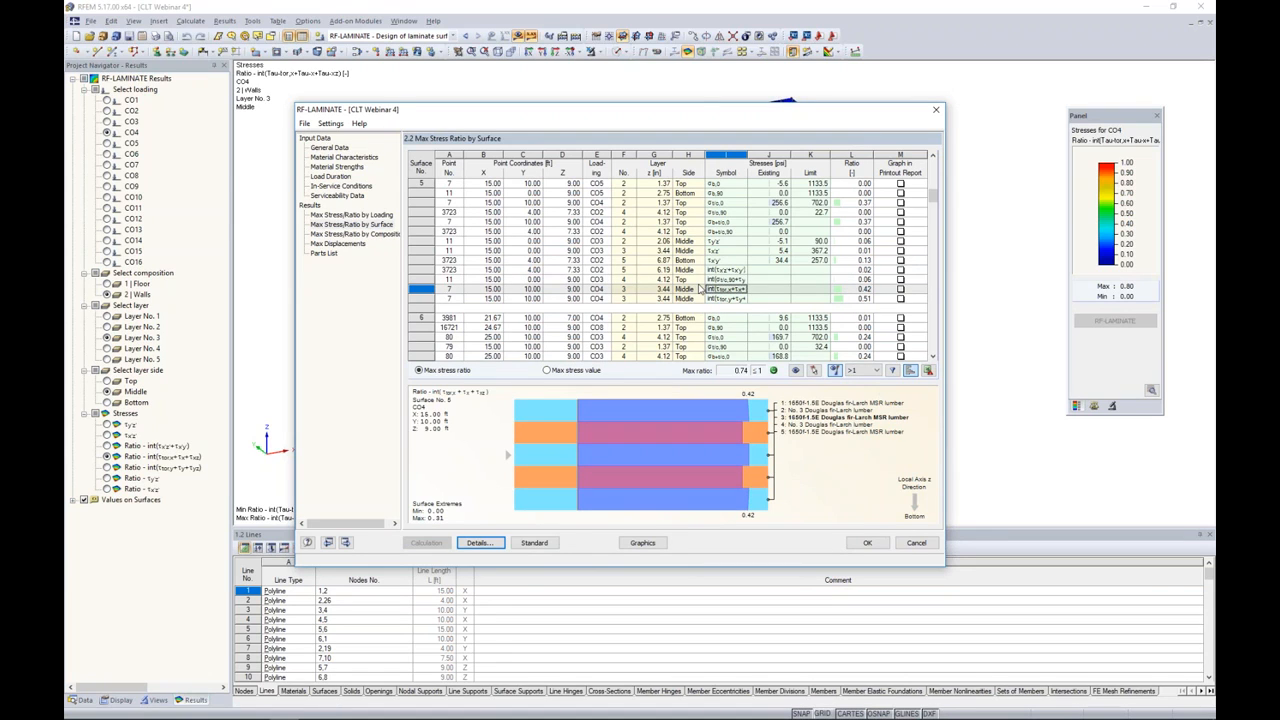
Display layer 3's top-side bending stress σb,0 on the model for the Walls under CO4, CO5 and CO6 and the Floor under CO6
left_click(643, 543)
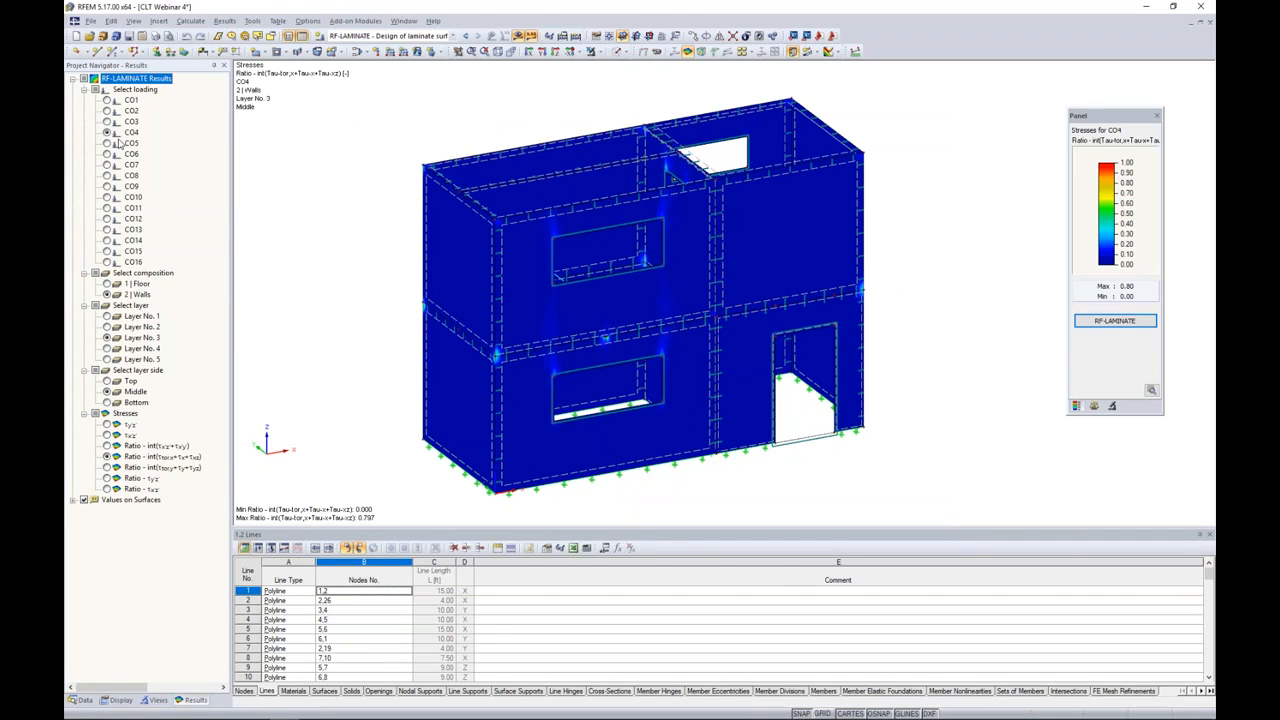
left_click(107, 381)
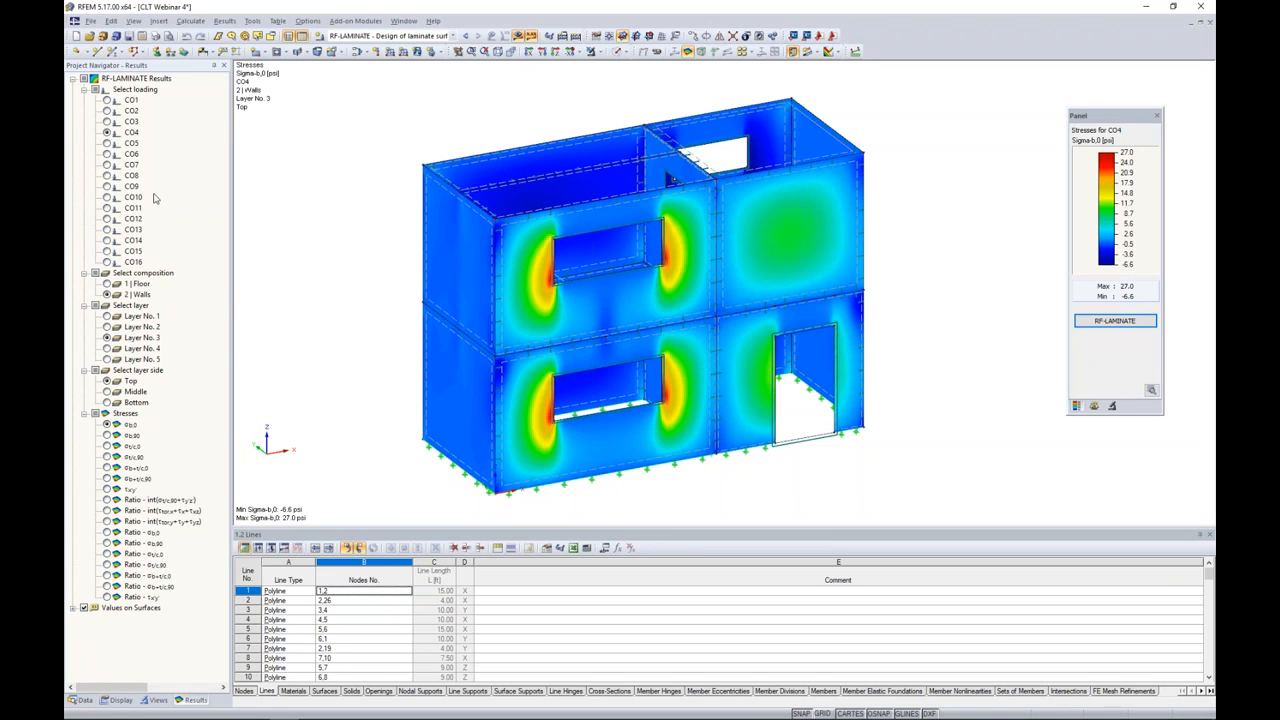
left_click(107, 143)
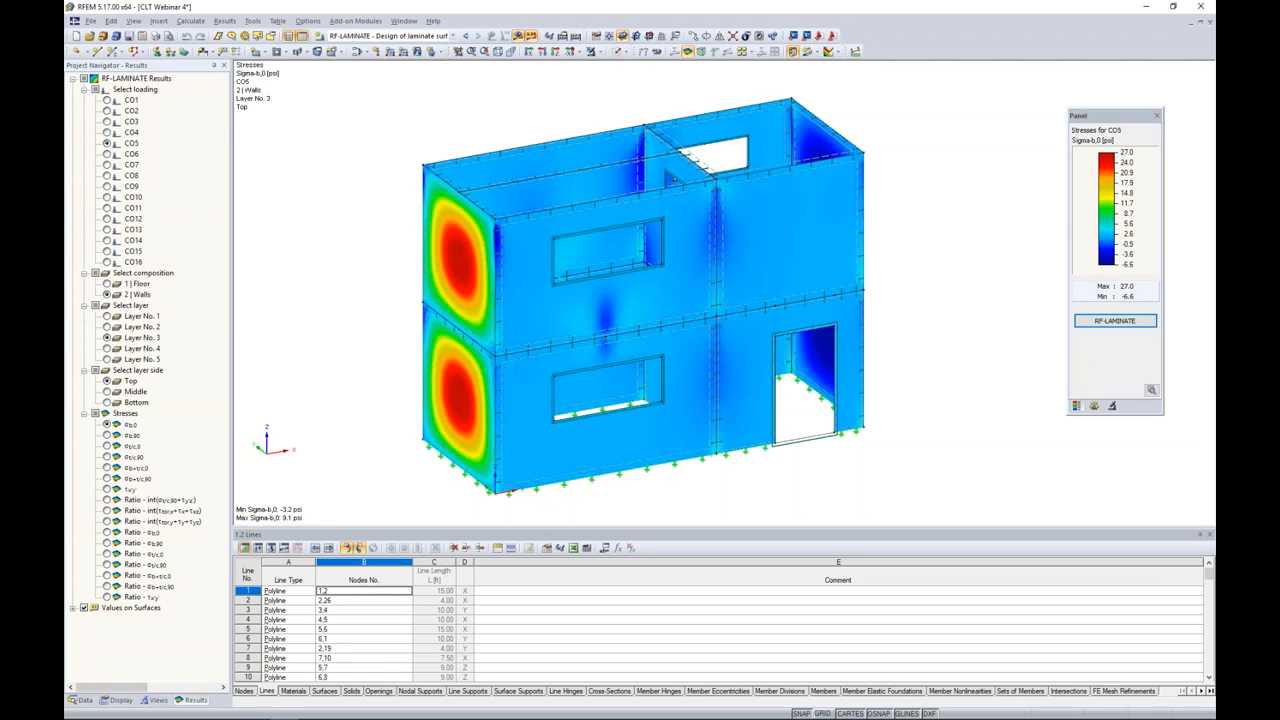
left_click(107, 154)
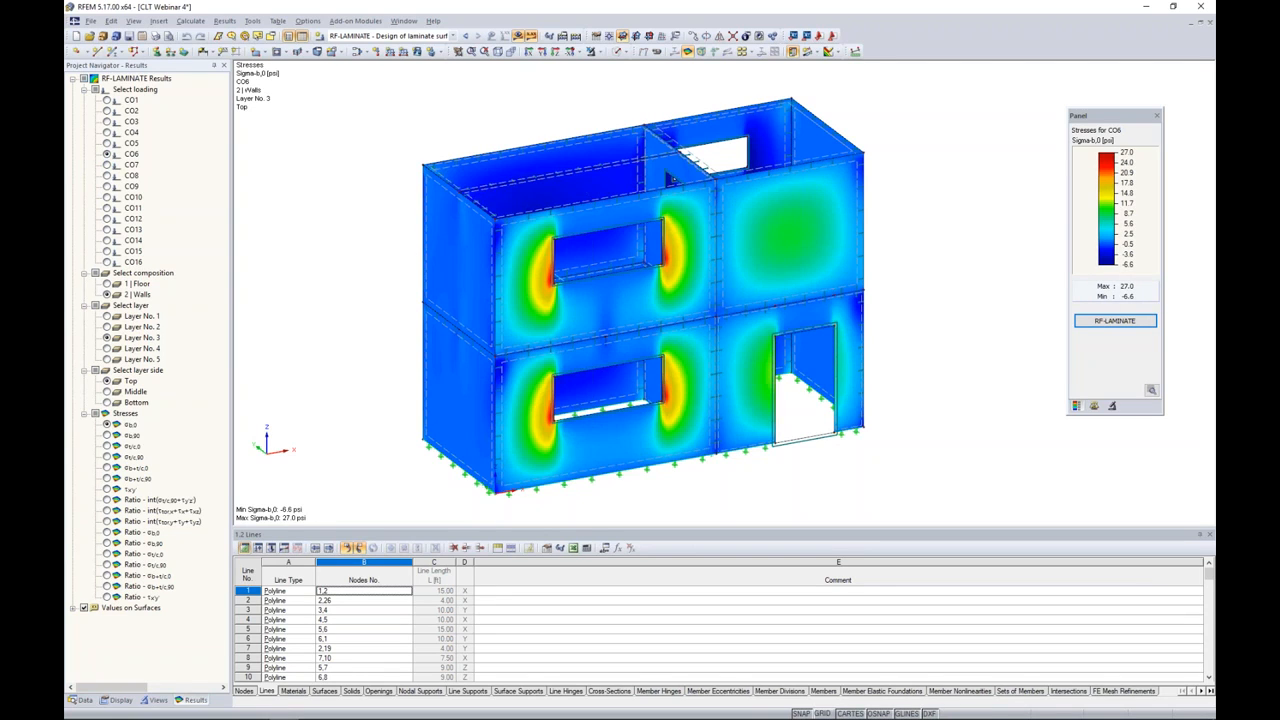
left_click(107, 284)
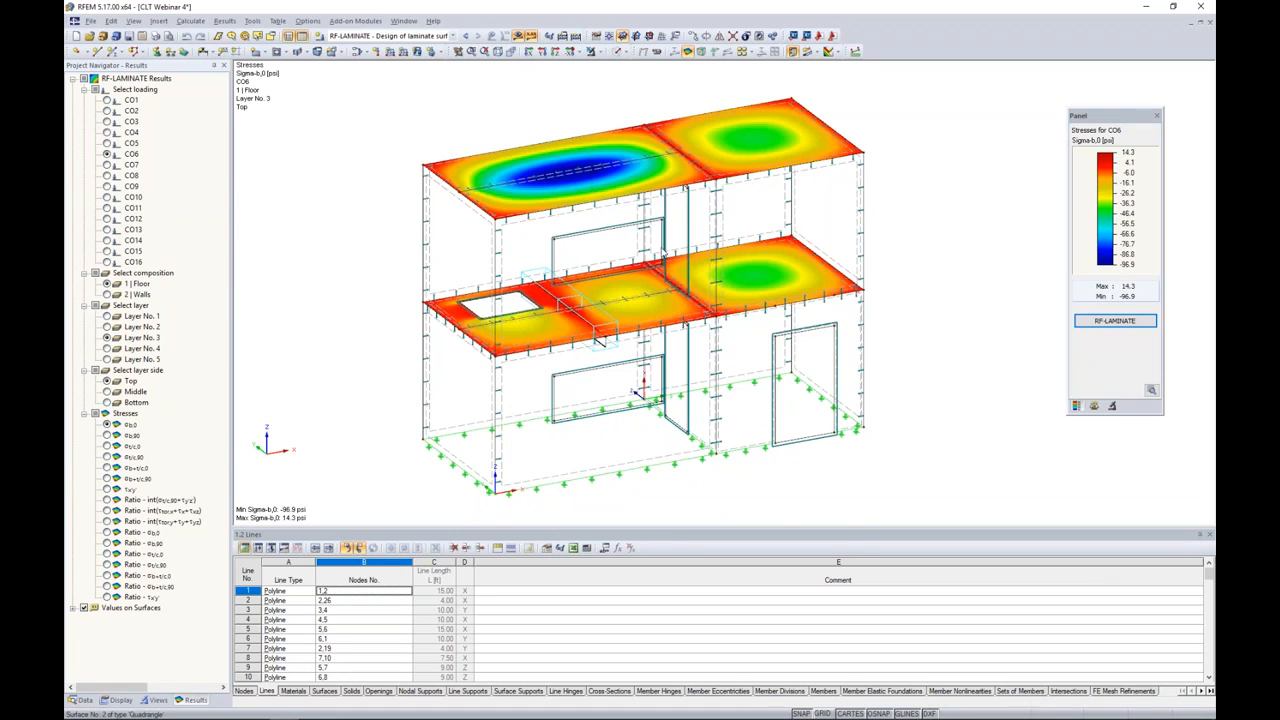
left_click(108, 295)
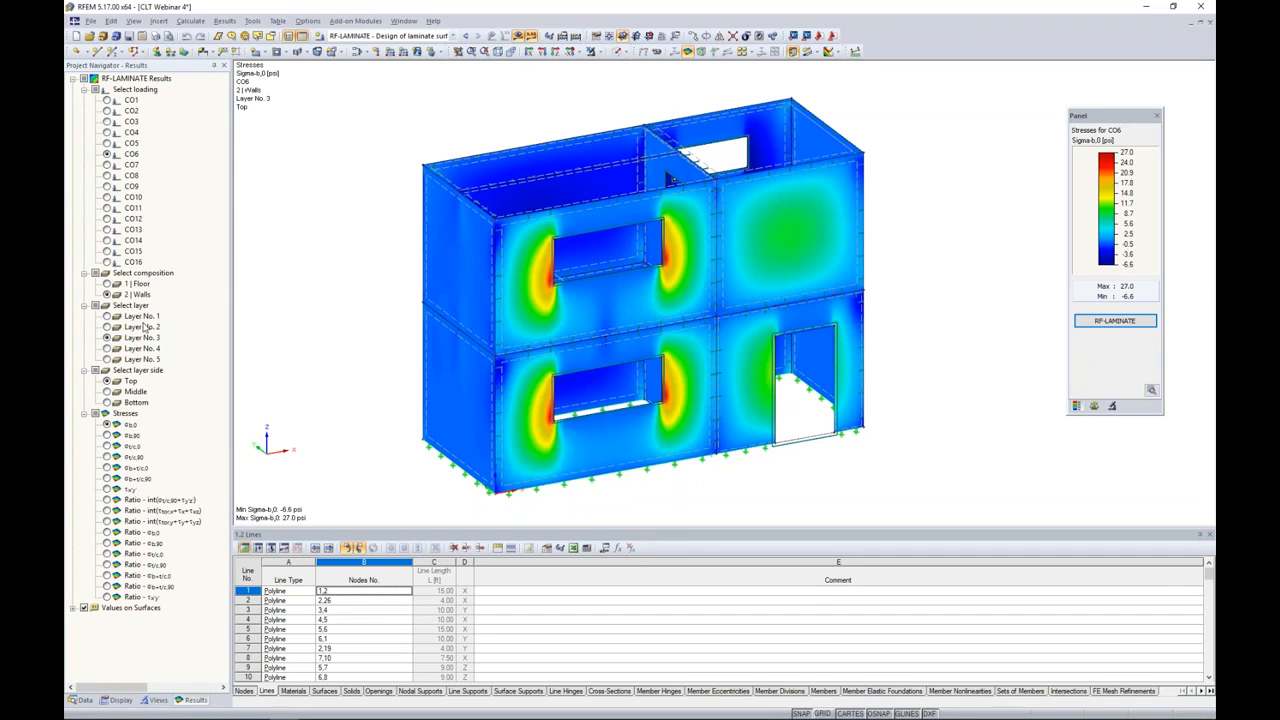
Compare the Walls' CO6 bending stress σb,0 across layers 1 to 5, and view layer 4's middle and bottom sides
left_click(108, 316)
left_click(107, 327)
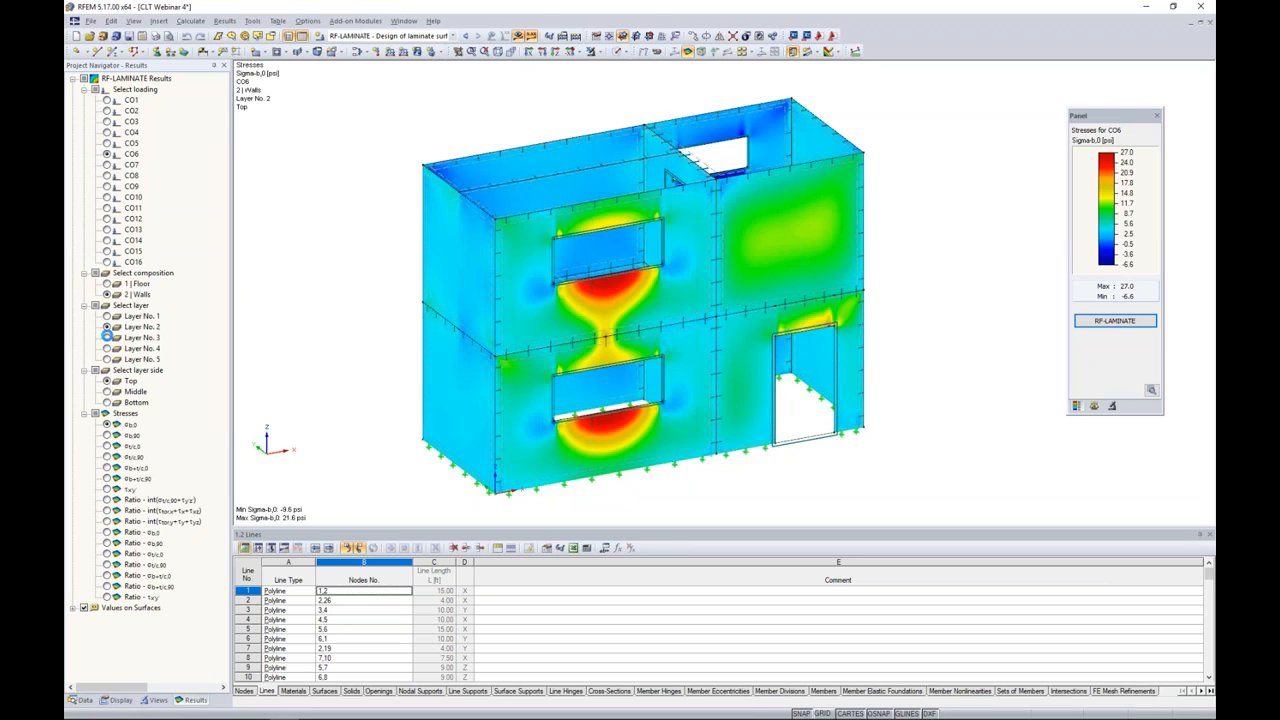
left_click(107, 338)
left_click(107, 348)
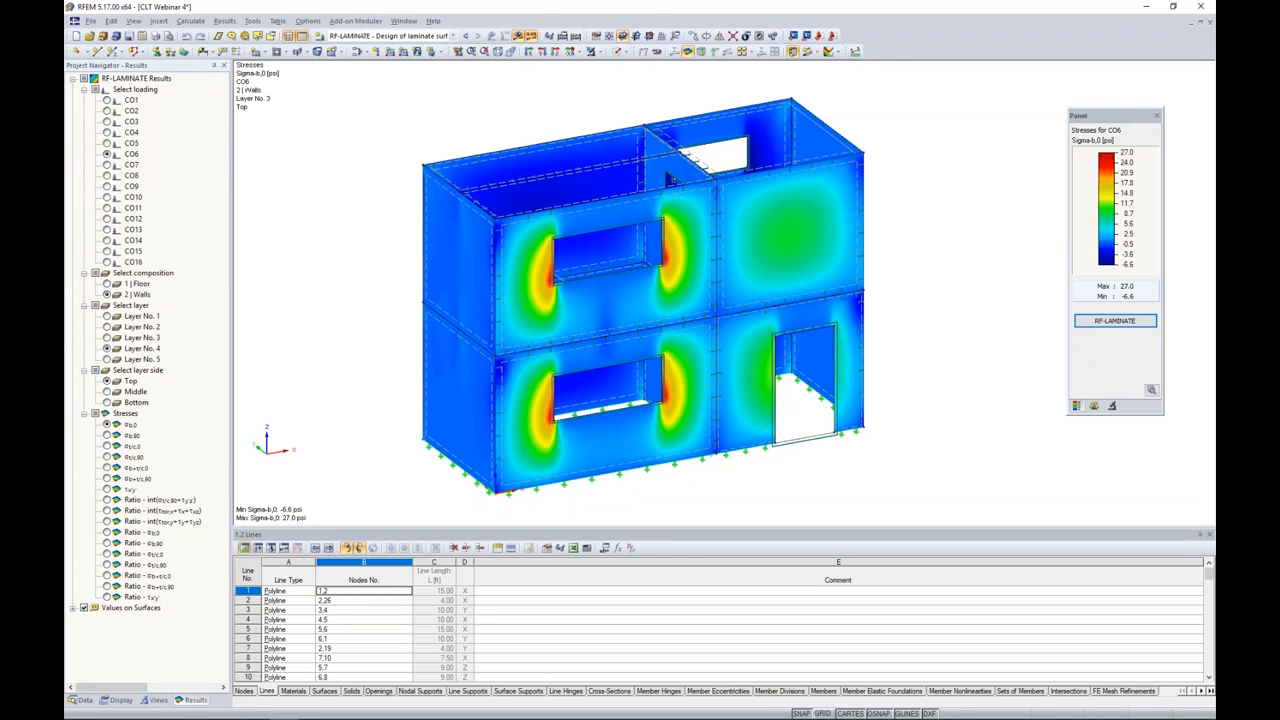
left_click(107, 359)
left_click(107, 348)
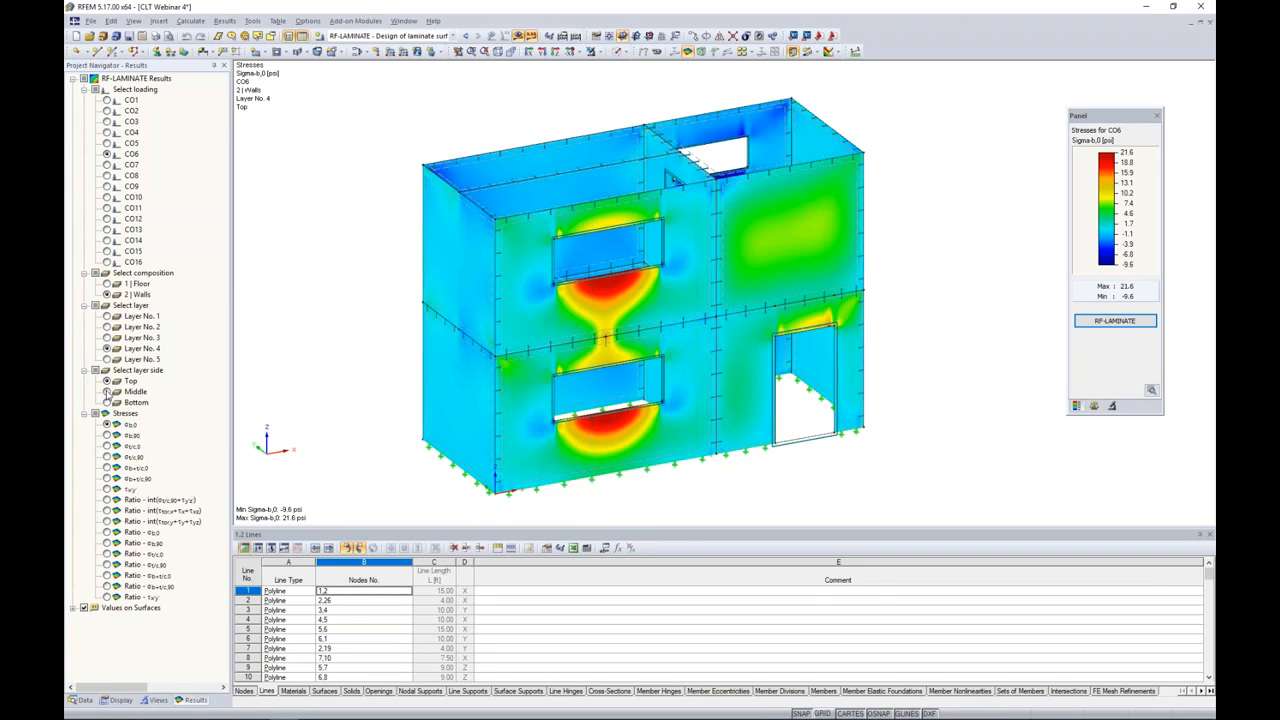
left_click(107, 391)
left_click(107, 402)
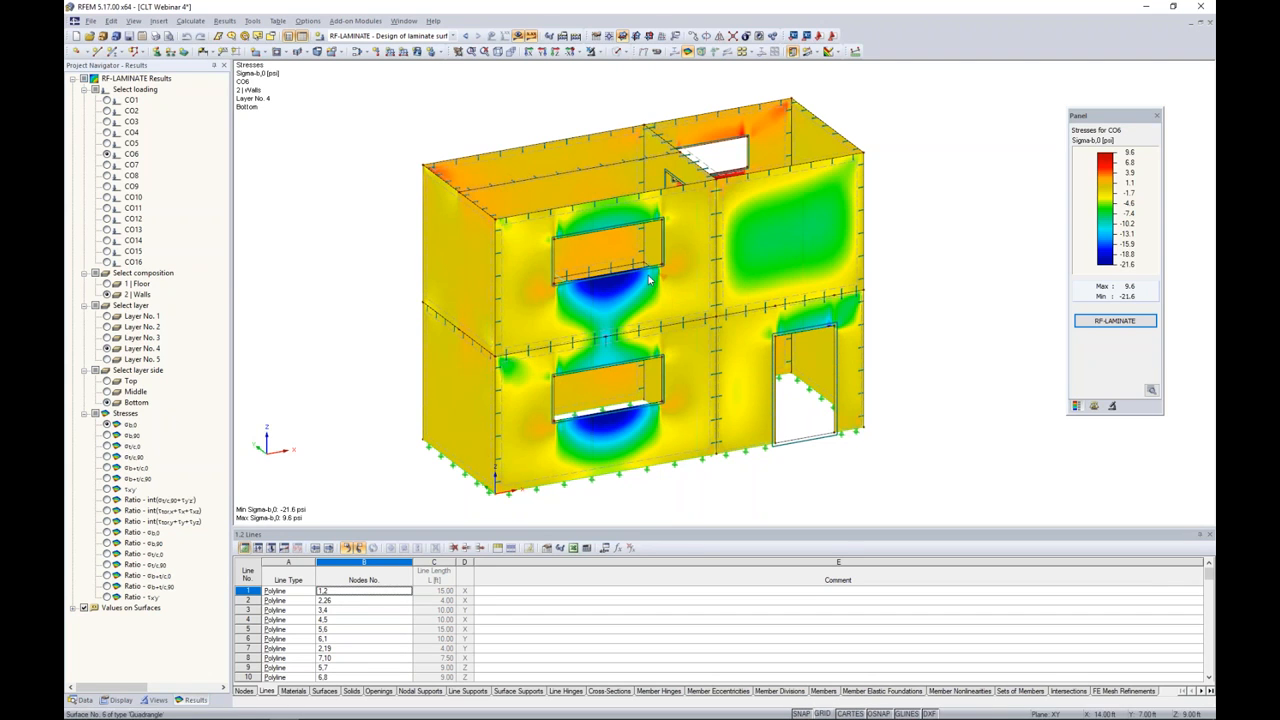
View the Walls' layer 4 bottom-side axial stress σt/c,0, shear stress τx'y', rolling shear interaction ratio and σb,0 ratio under CO6
middle_click_drag(641, 289, 470, 470, "ctrl")
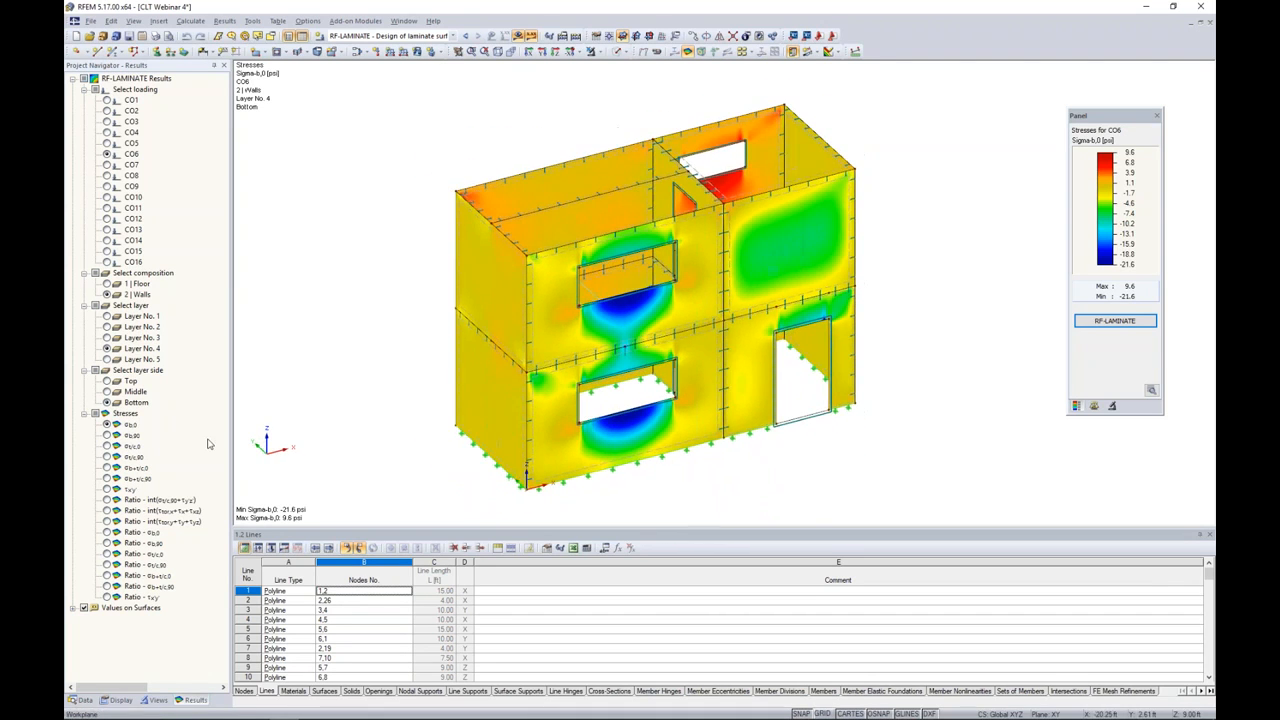
left_click(107, 446)
left_click(107, 489)
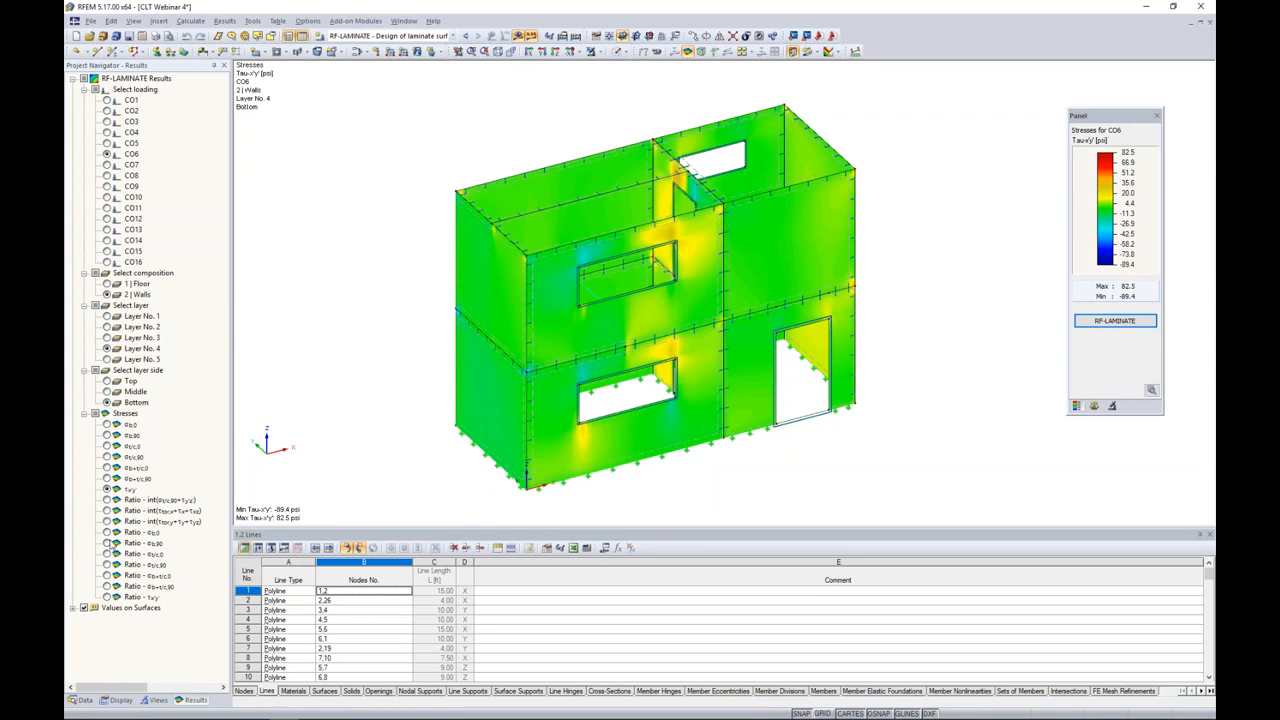
left_click(107, 500)
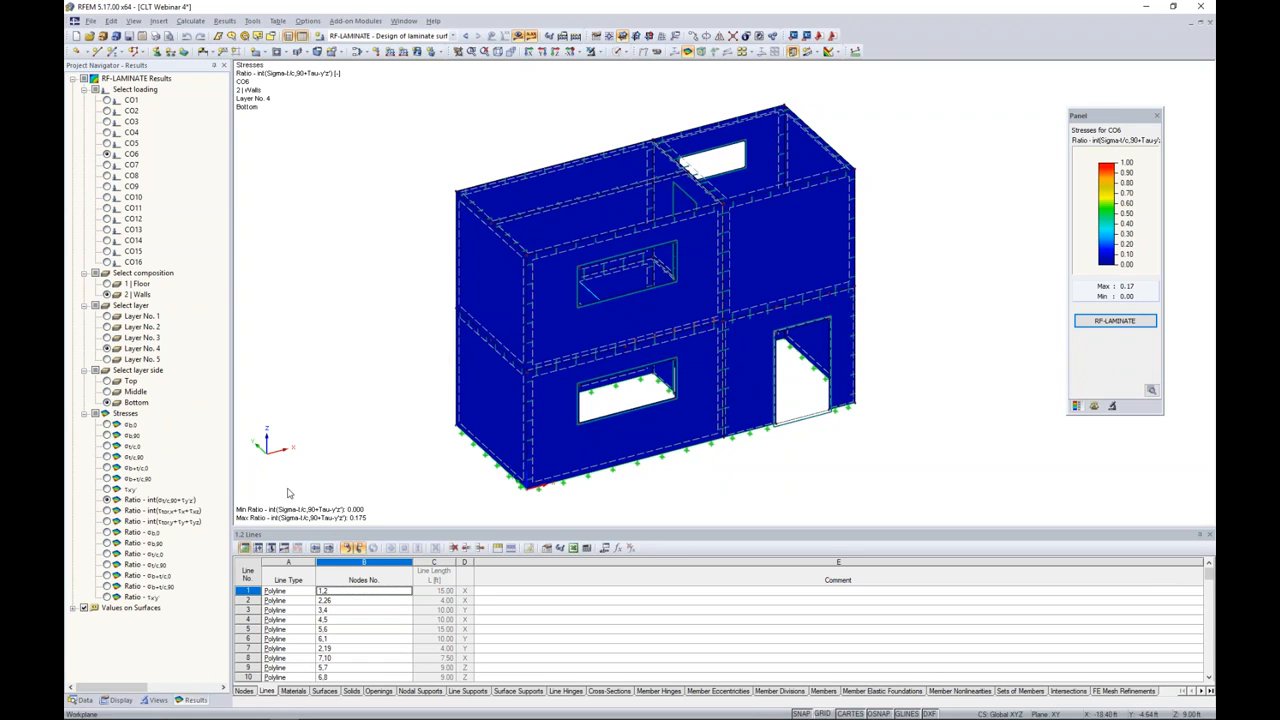
left_click(107, 532)
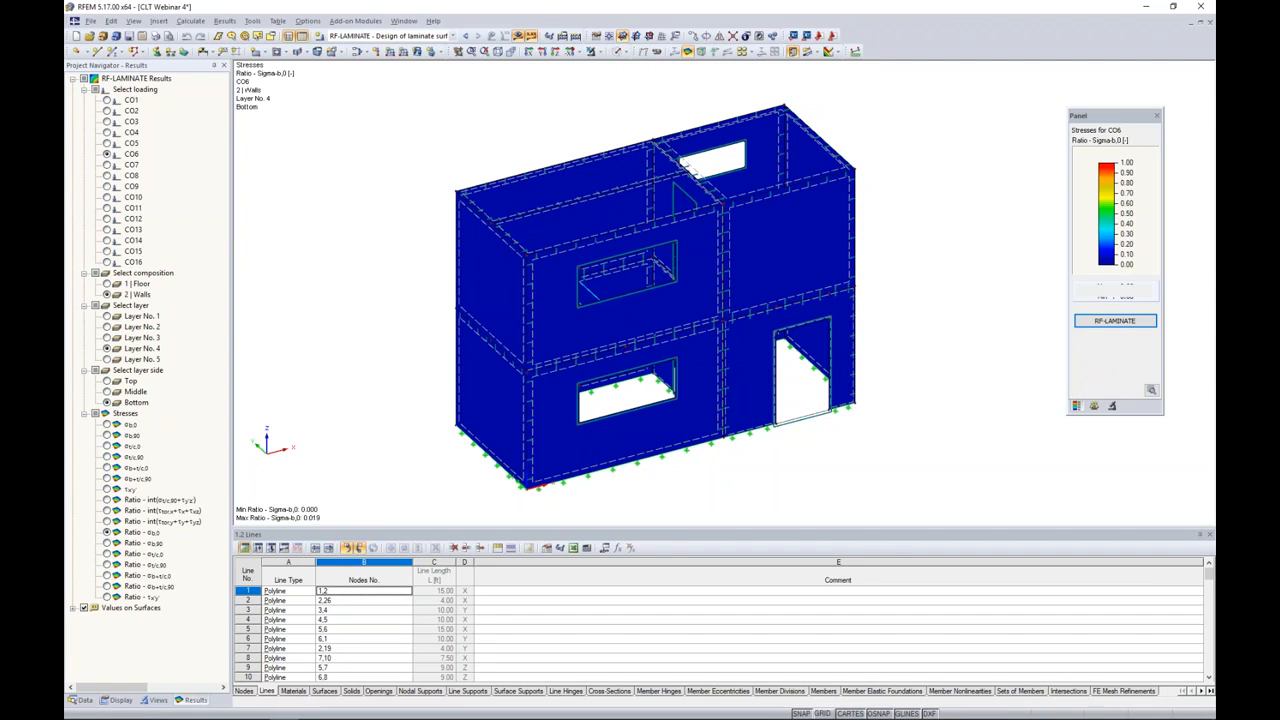
Set the upper limit of the σb,0 ratio colour scale to 0.40 and fill in the intermediate values
double_click(1107, 170)
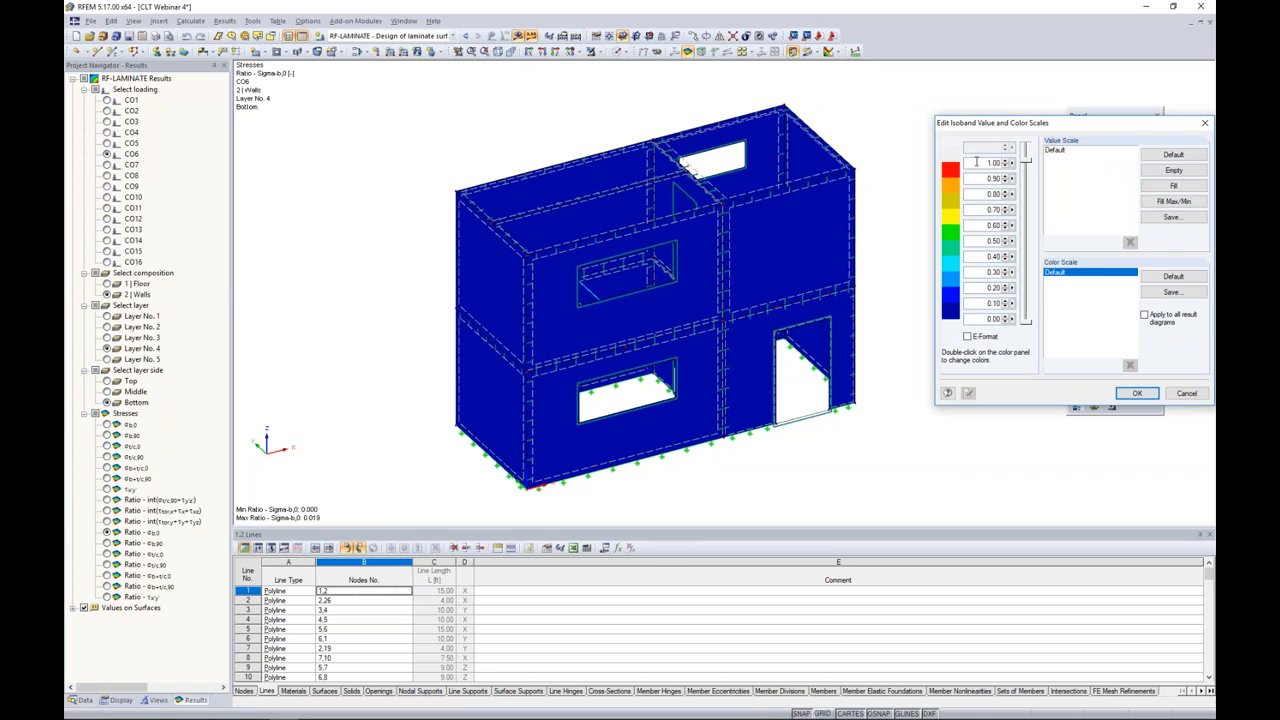
double_click(992, 162)
type("0")
left_click(1174, 185)
left_click(1137, 393)
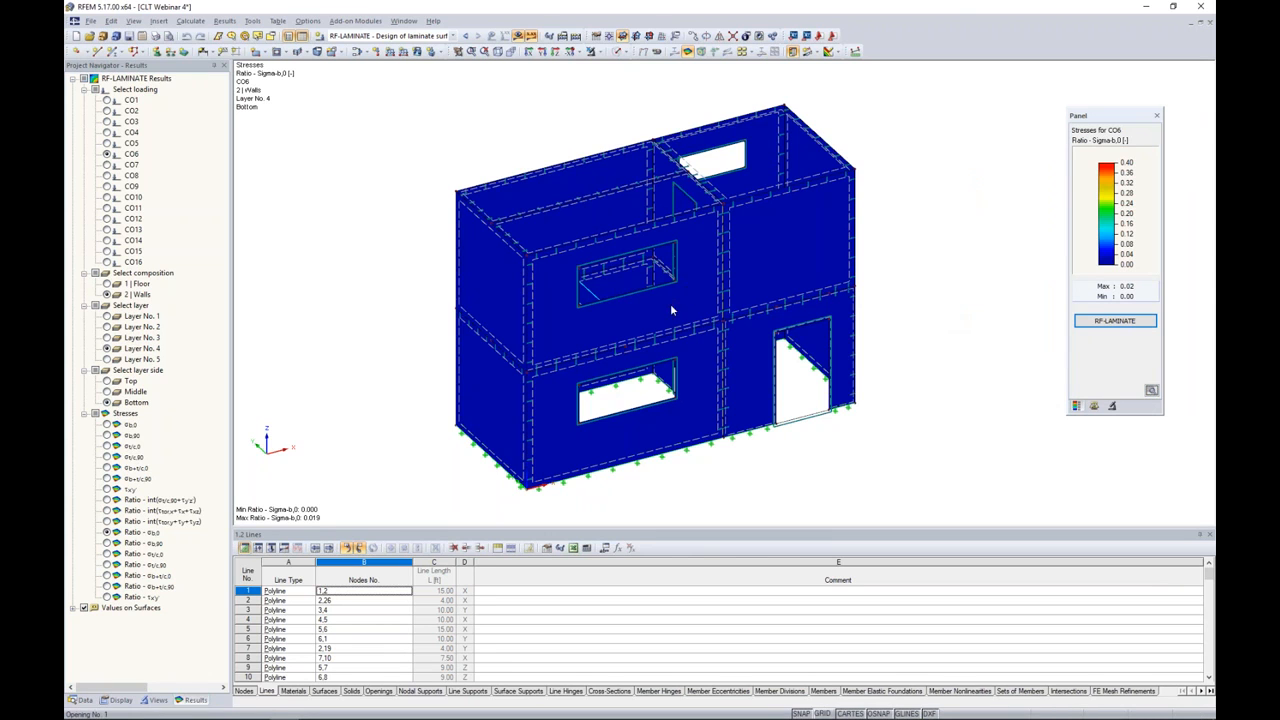
mouse_move(669, 288)
middle_mouse_down("ctrl")
mouse_move(843, 354)
mouse_move(760, 300)
mouse_move(663, 262)
mouse_move(430, 310)
middle_mouse_up("ctrl")
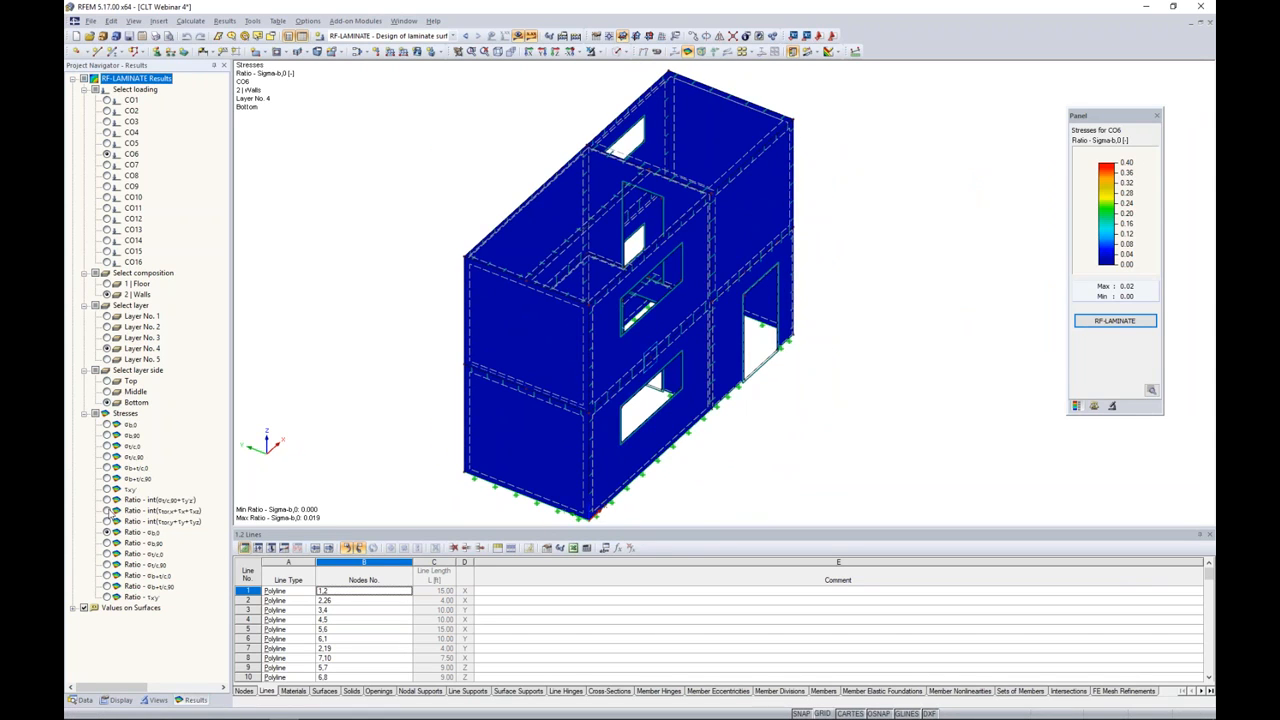
Display the Walls' bending stress σb,0 and set the upper limit of its colour scale to 4.0 psi
left_click(107, 424)
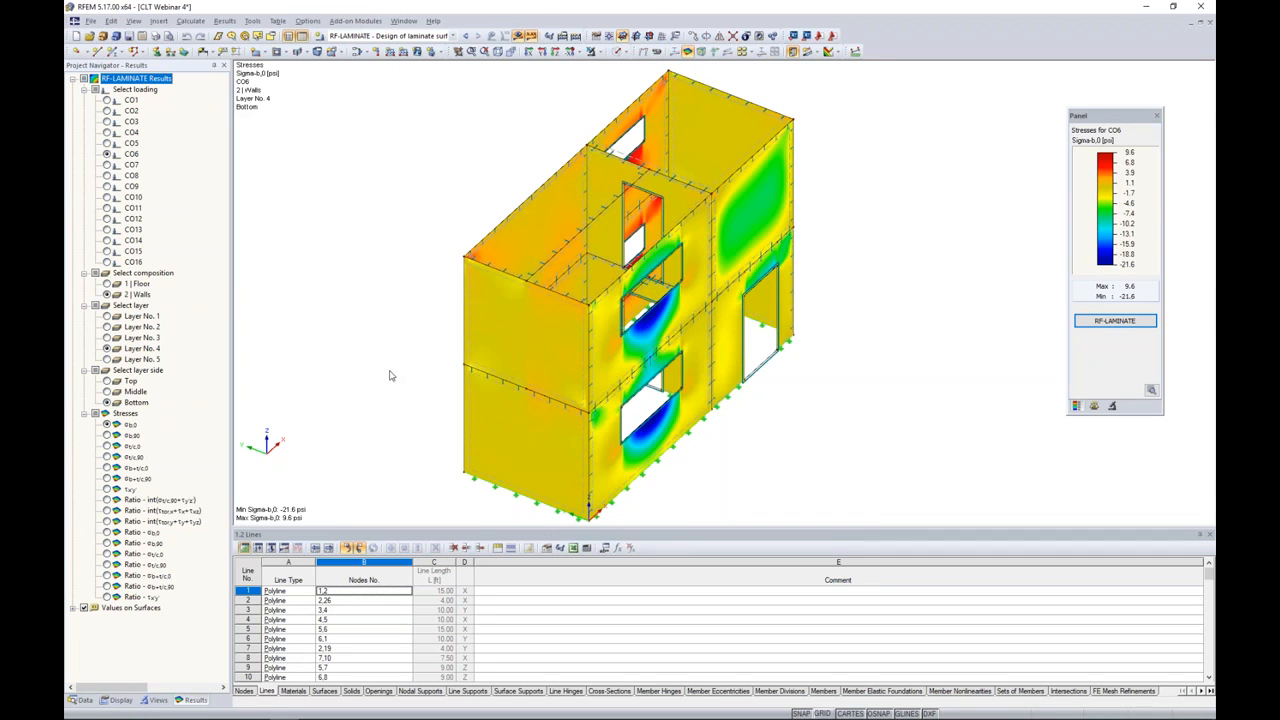
double_click(1108, 170)
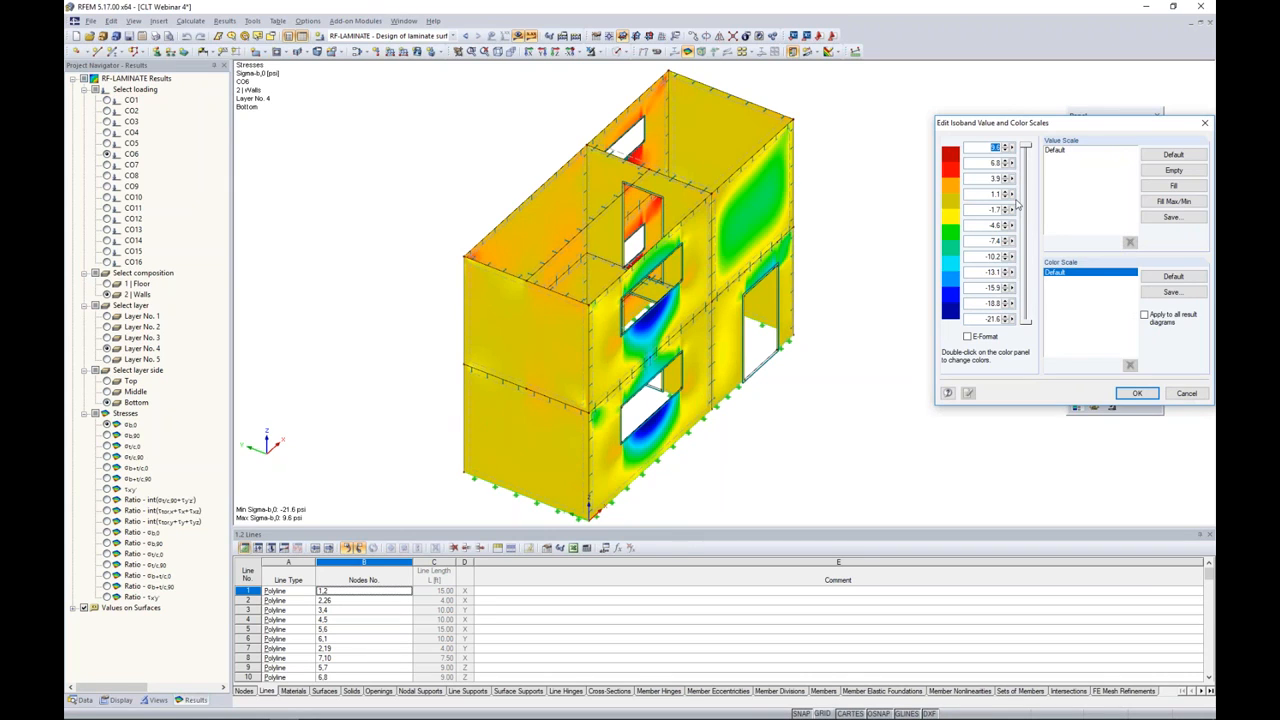
type("4")
left_click(1137, 393)
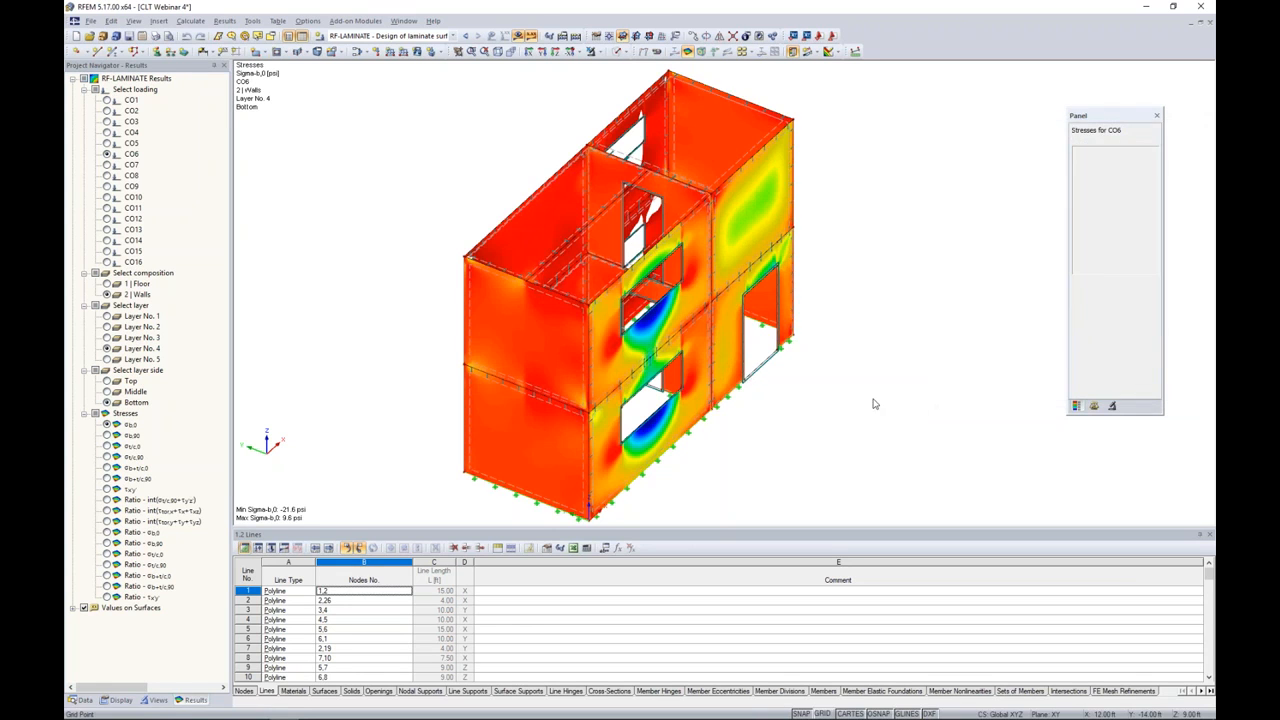
middle_click_drag(750, 375, 848, 191, "ctrl")
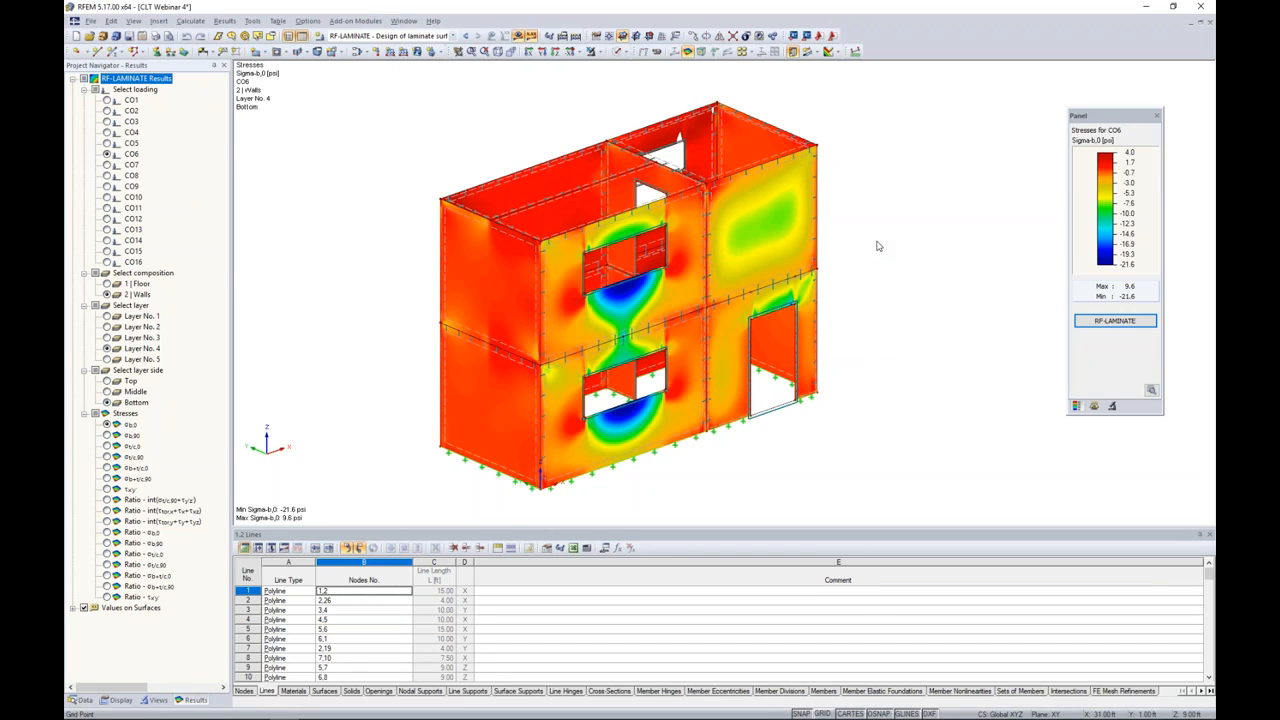
Switch to the presentation window showing the More Information slide
key("super+Tab")
left_click(787, 234)
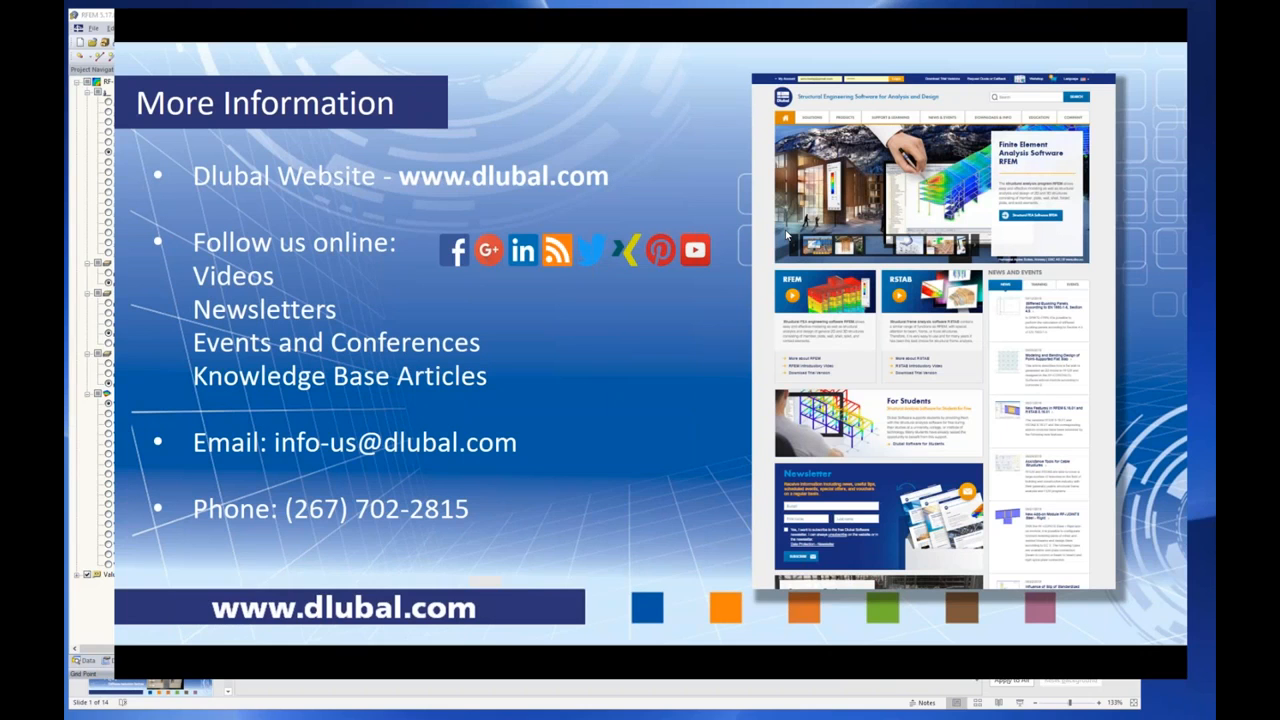